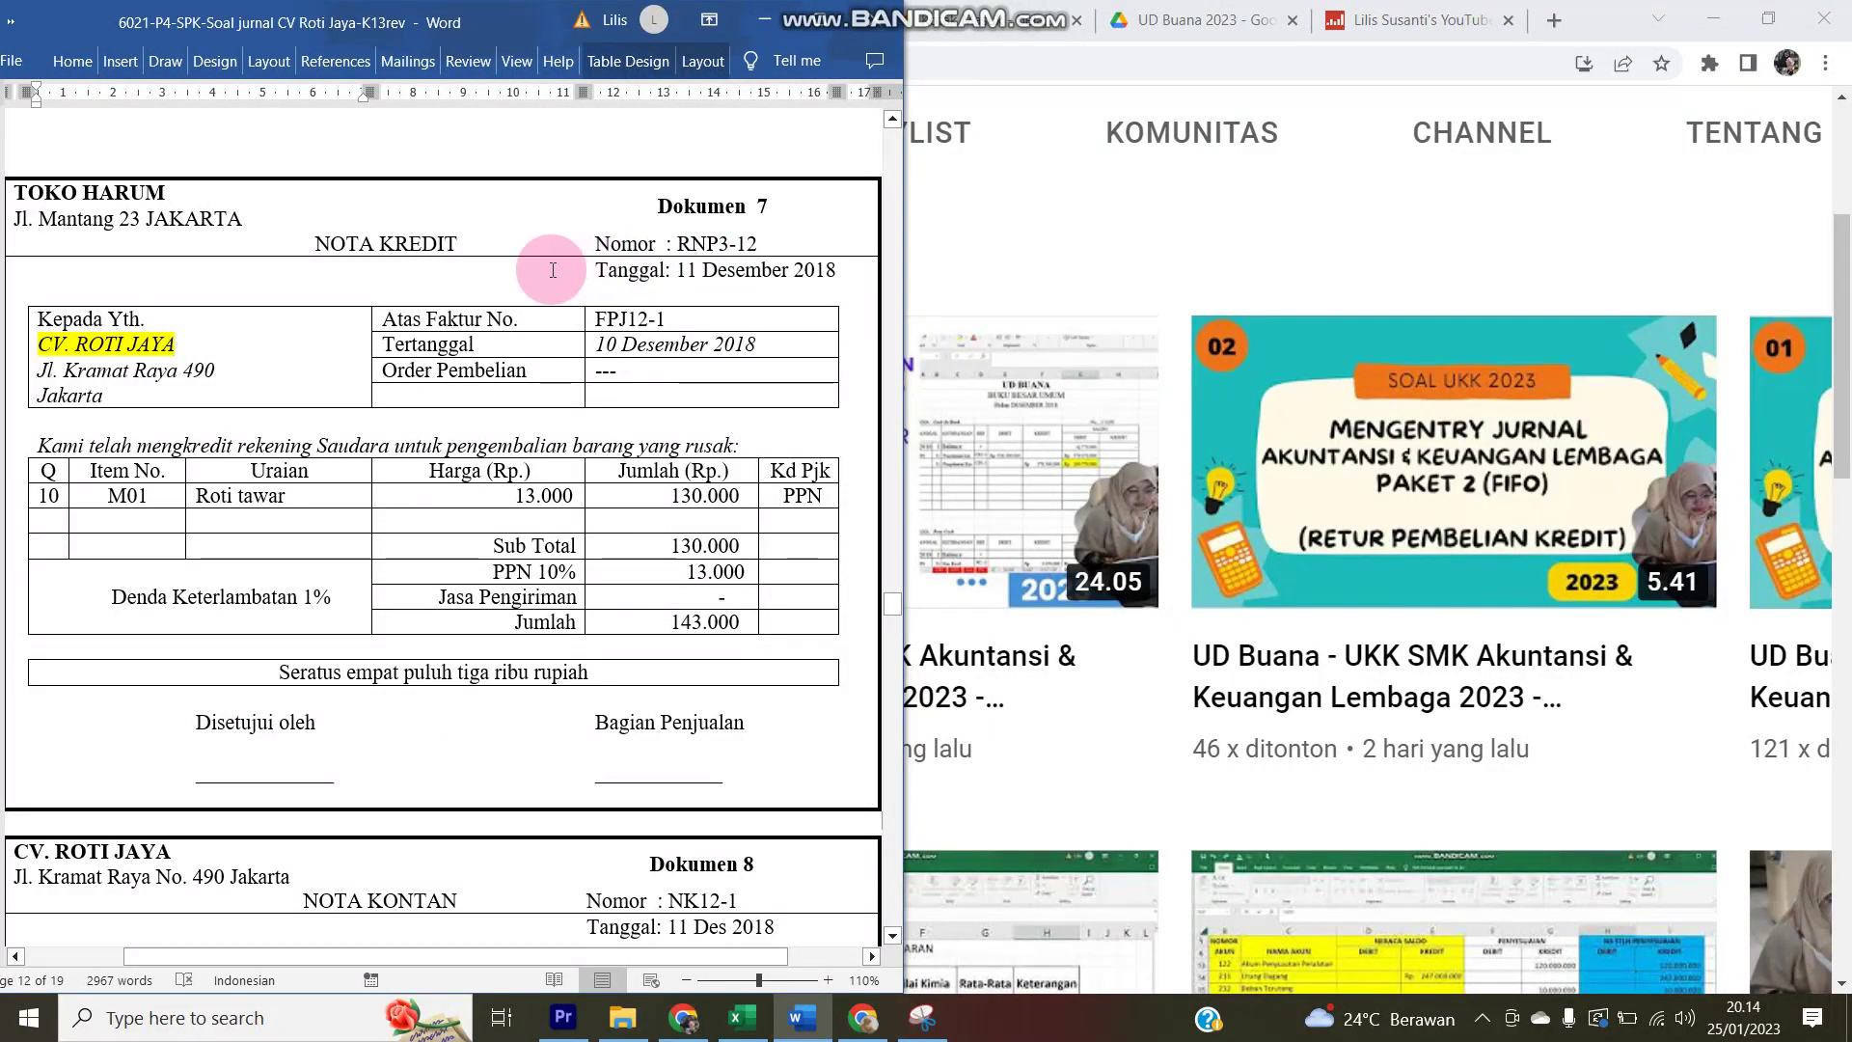
- Compare the Toko Harum credit note (Dokumen 7) with the sales invoice it refers to (Dokumen 6)
scroll(552, 270, up, 10)
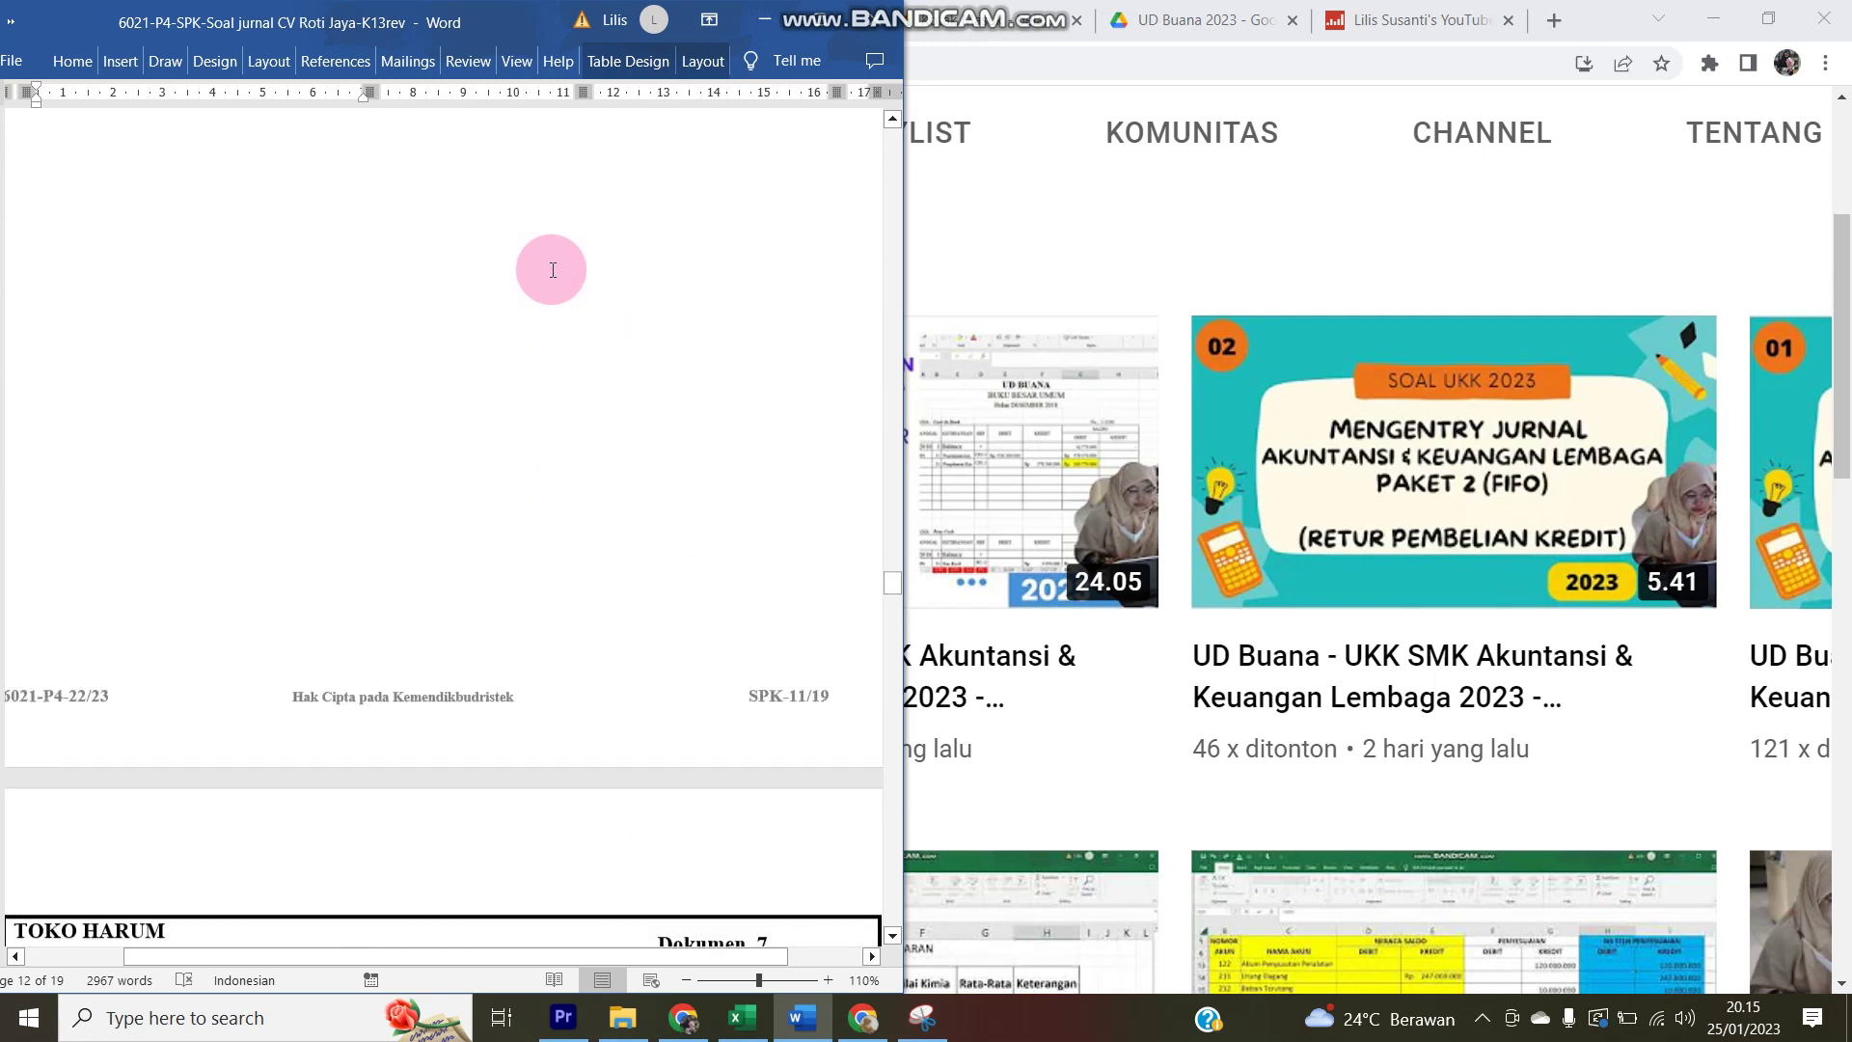
scroll(553, 263, up, 3)
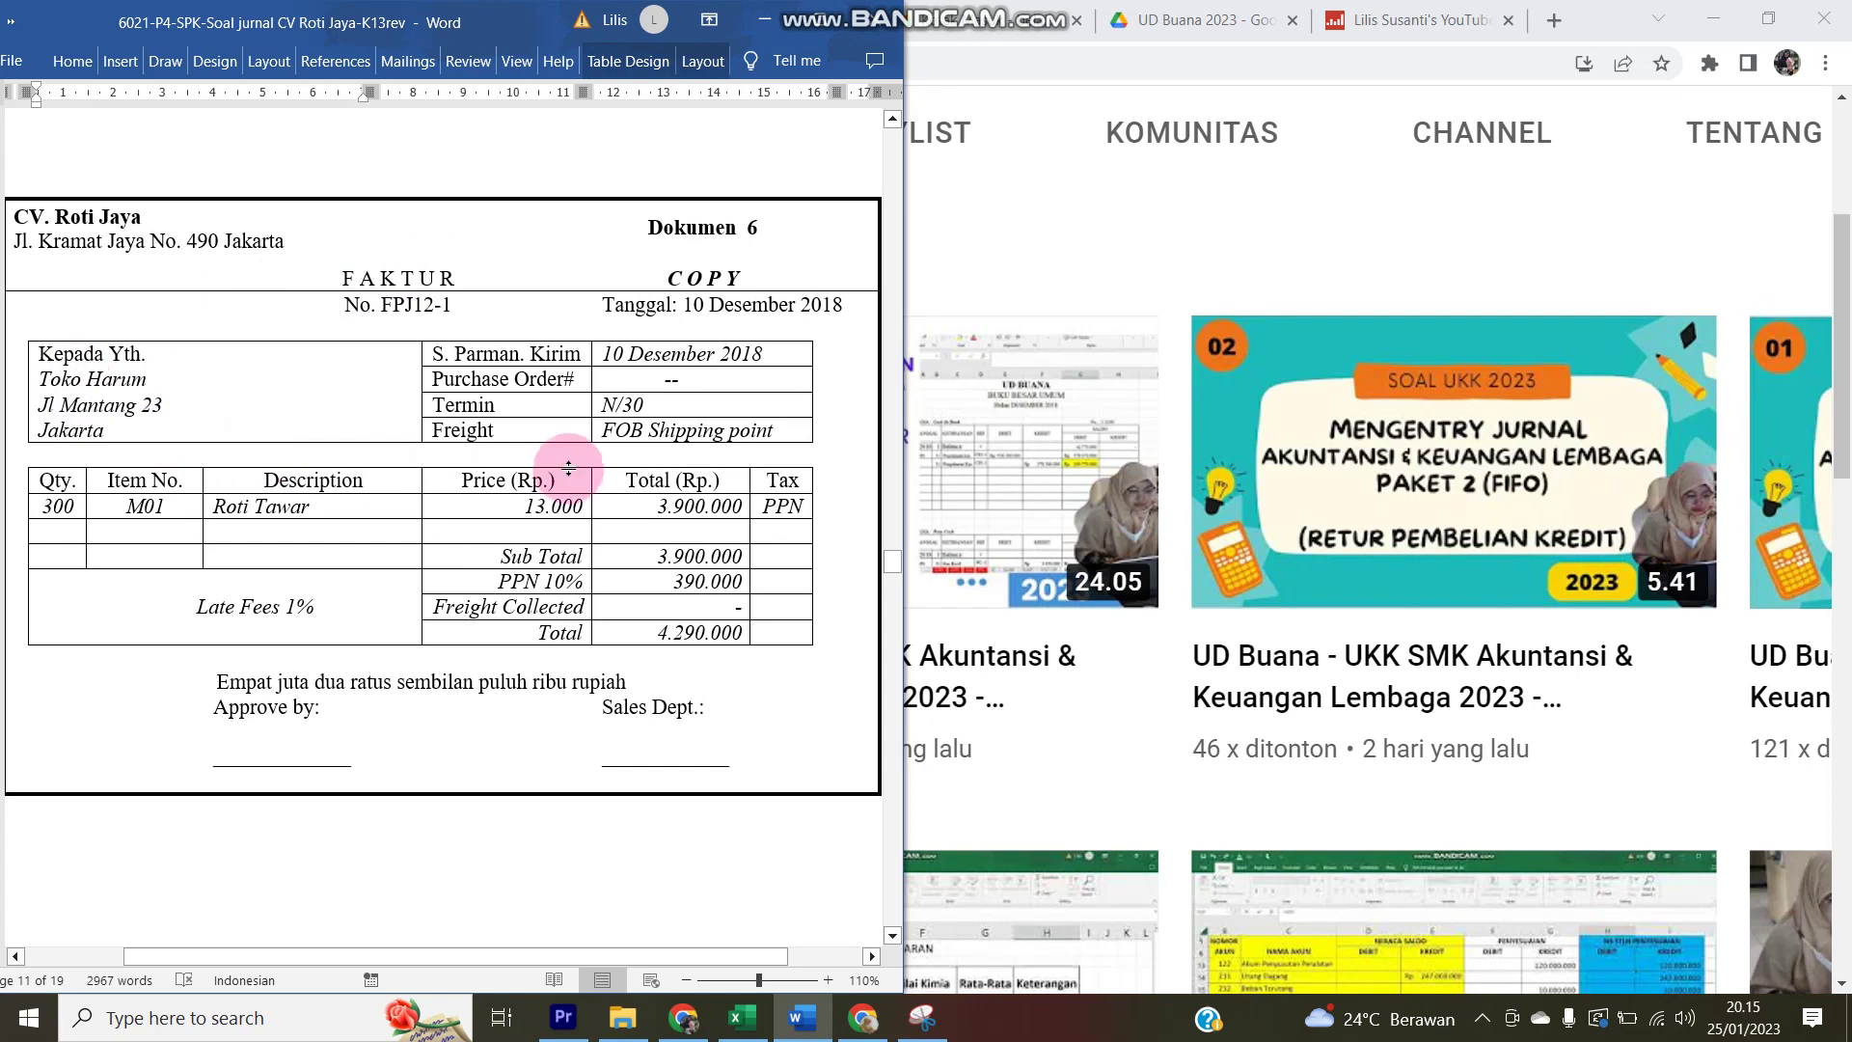
scroll(566, 468, down, 4)
scroll(566, 468, down, 10)
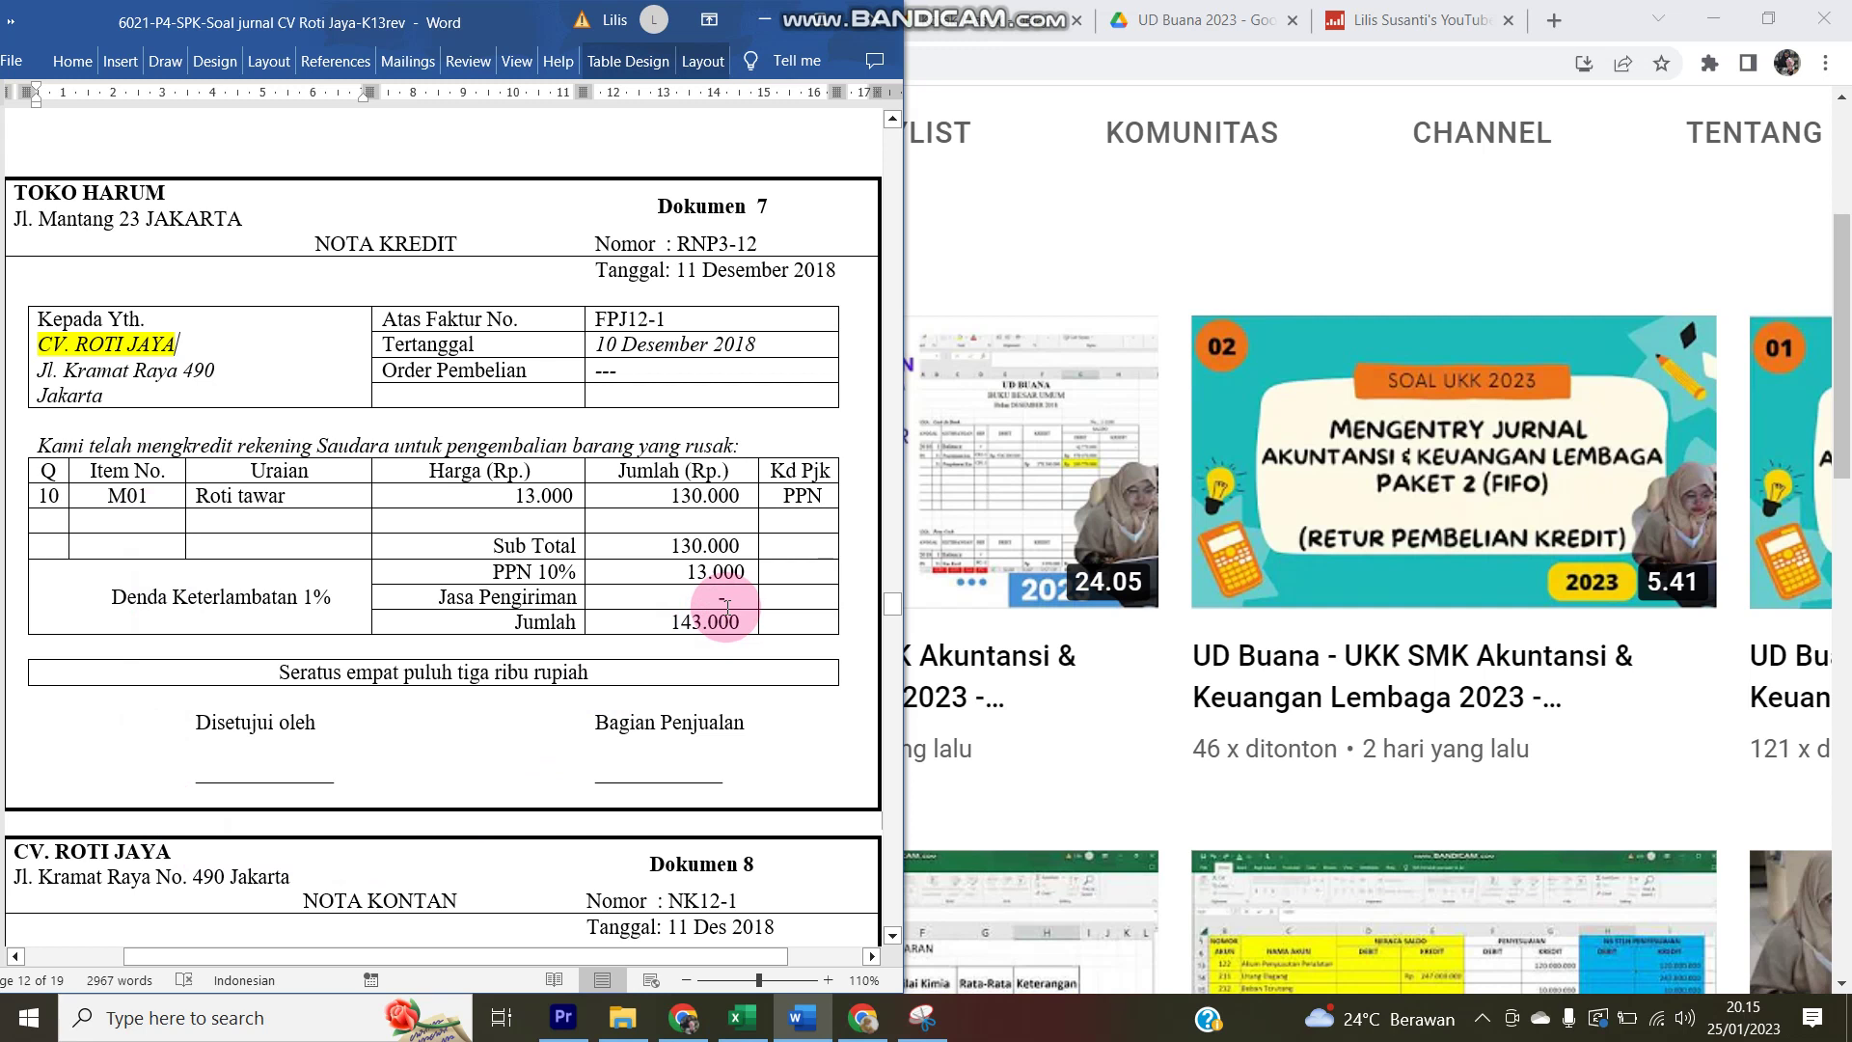
- Switch to the Excel workbook and enter 11 as the date in B17 of the GJ sheet's Memorial Journal
click(742, 1018)
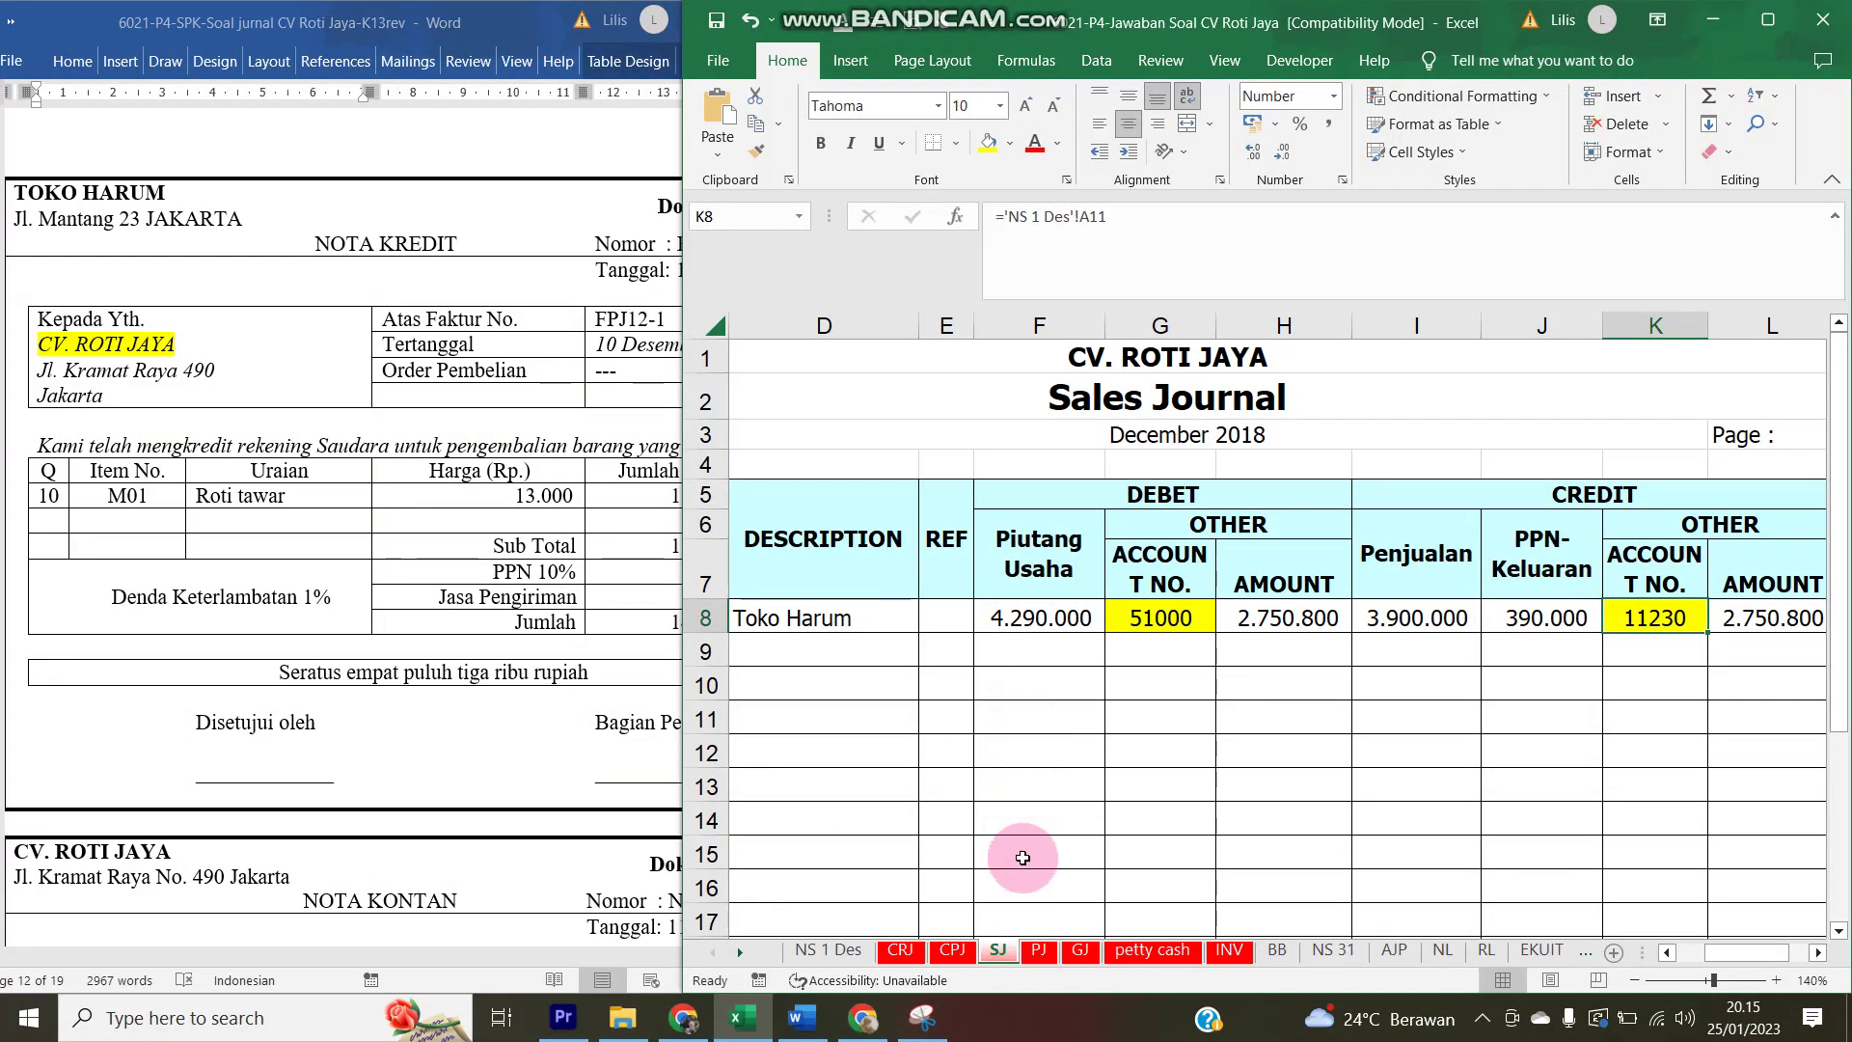
click(1081, 953)
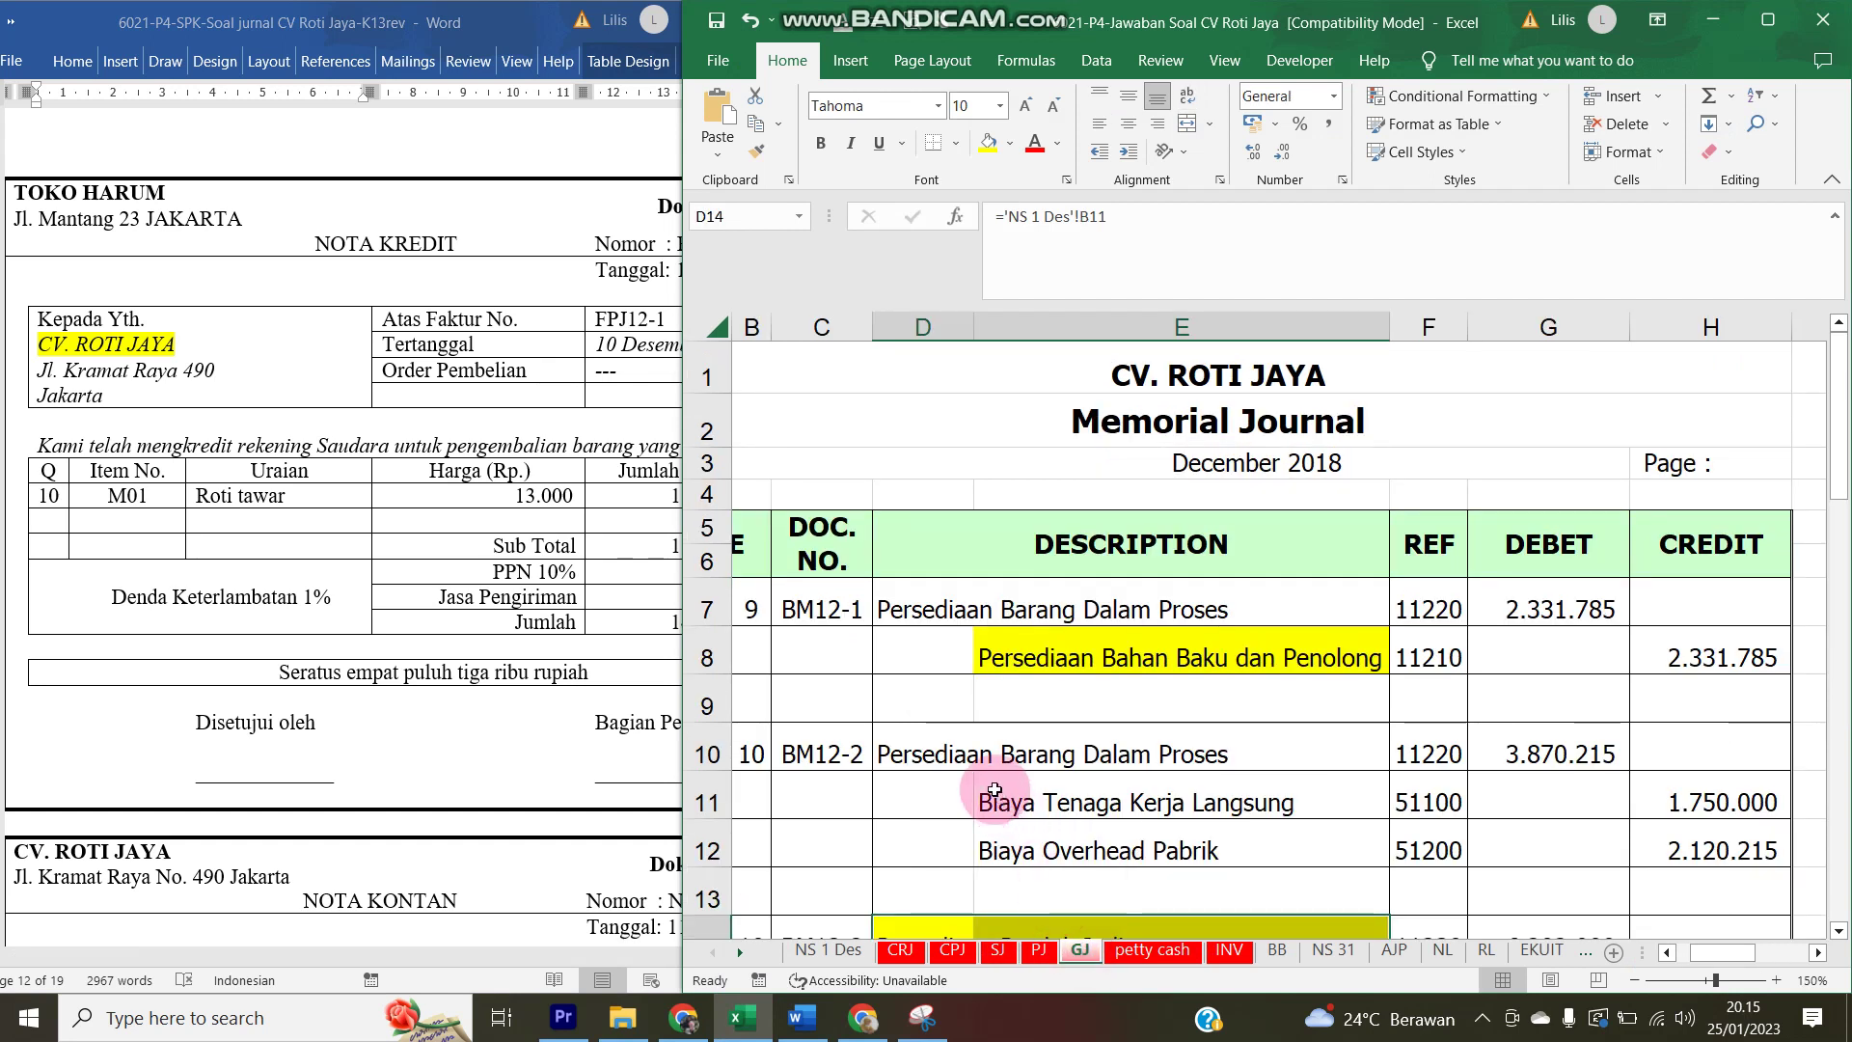
scroll(982, 771, down, 3)
scroll(982, 772, down, 2)
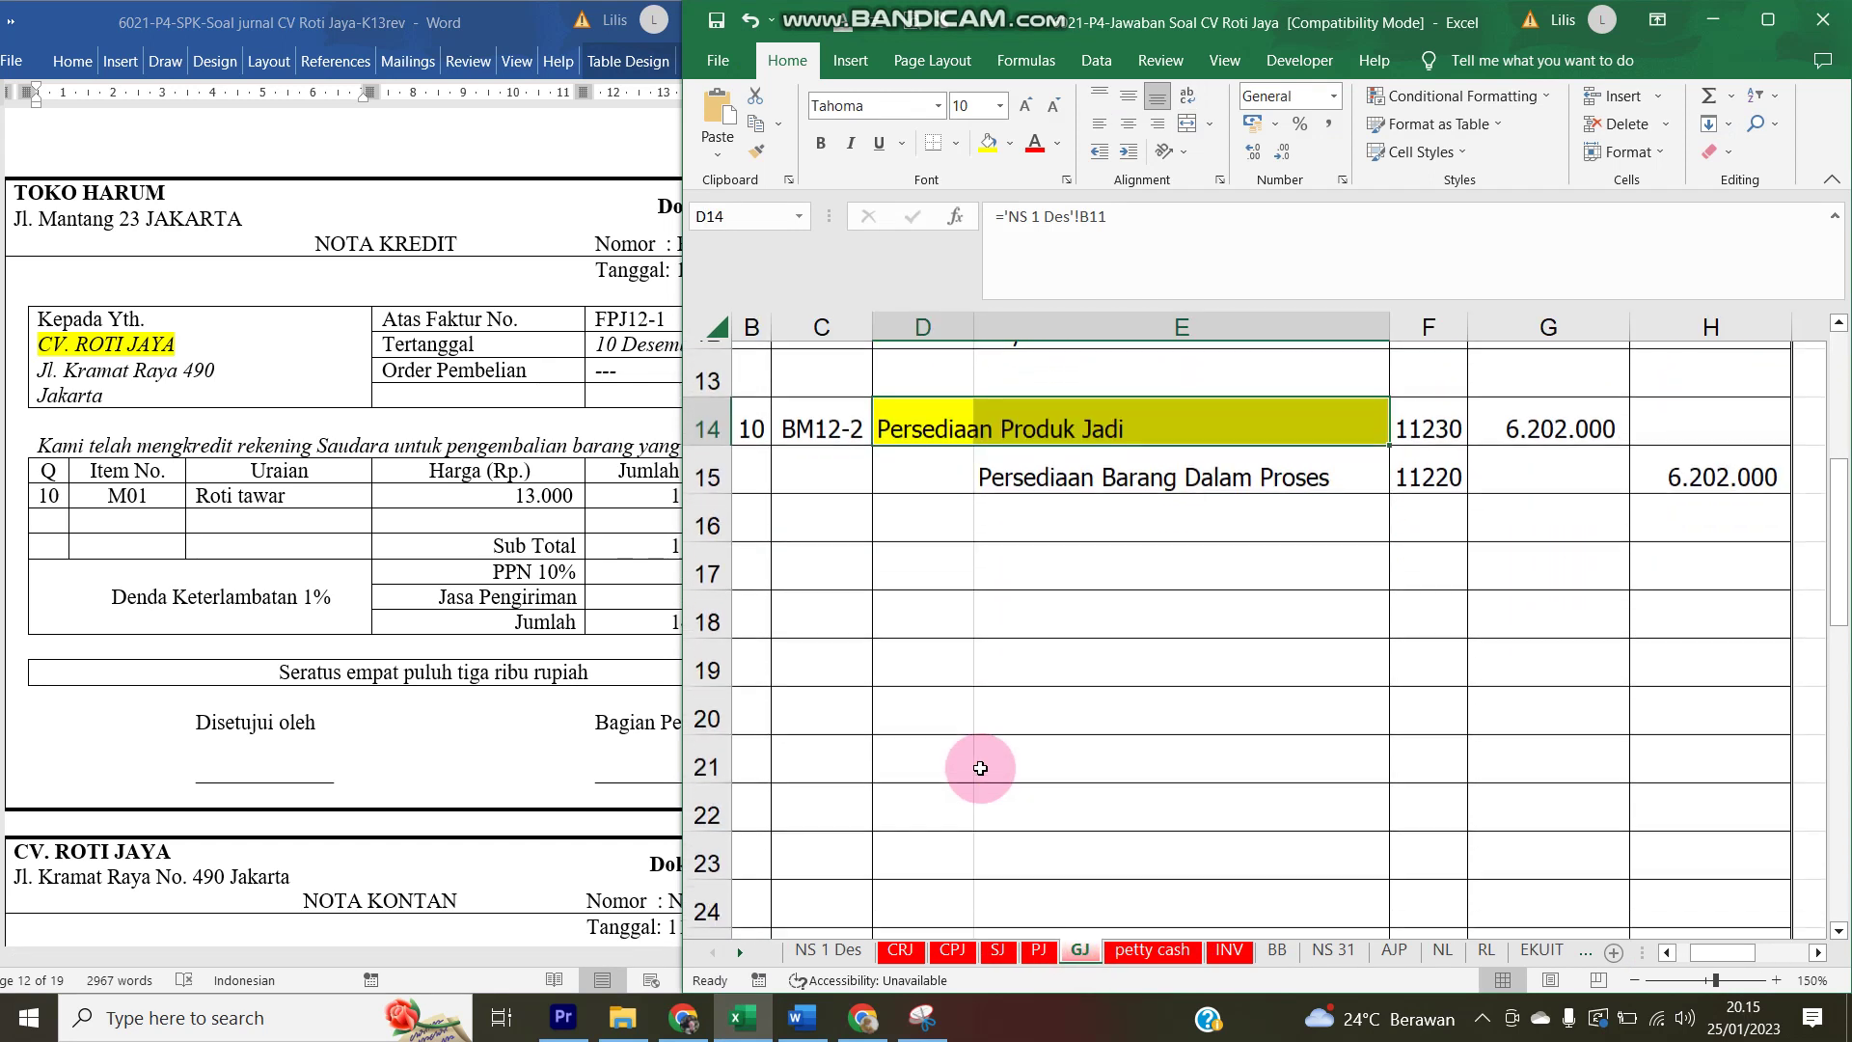
scroll(982, 771, up, 1)
scroll(980, 767, down, 1)
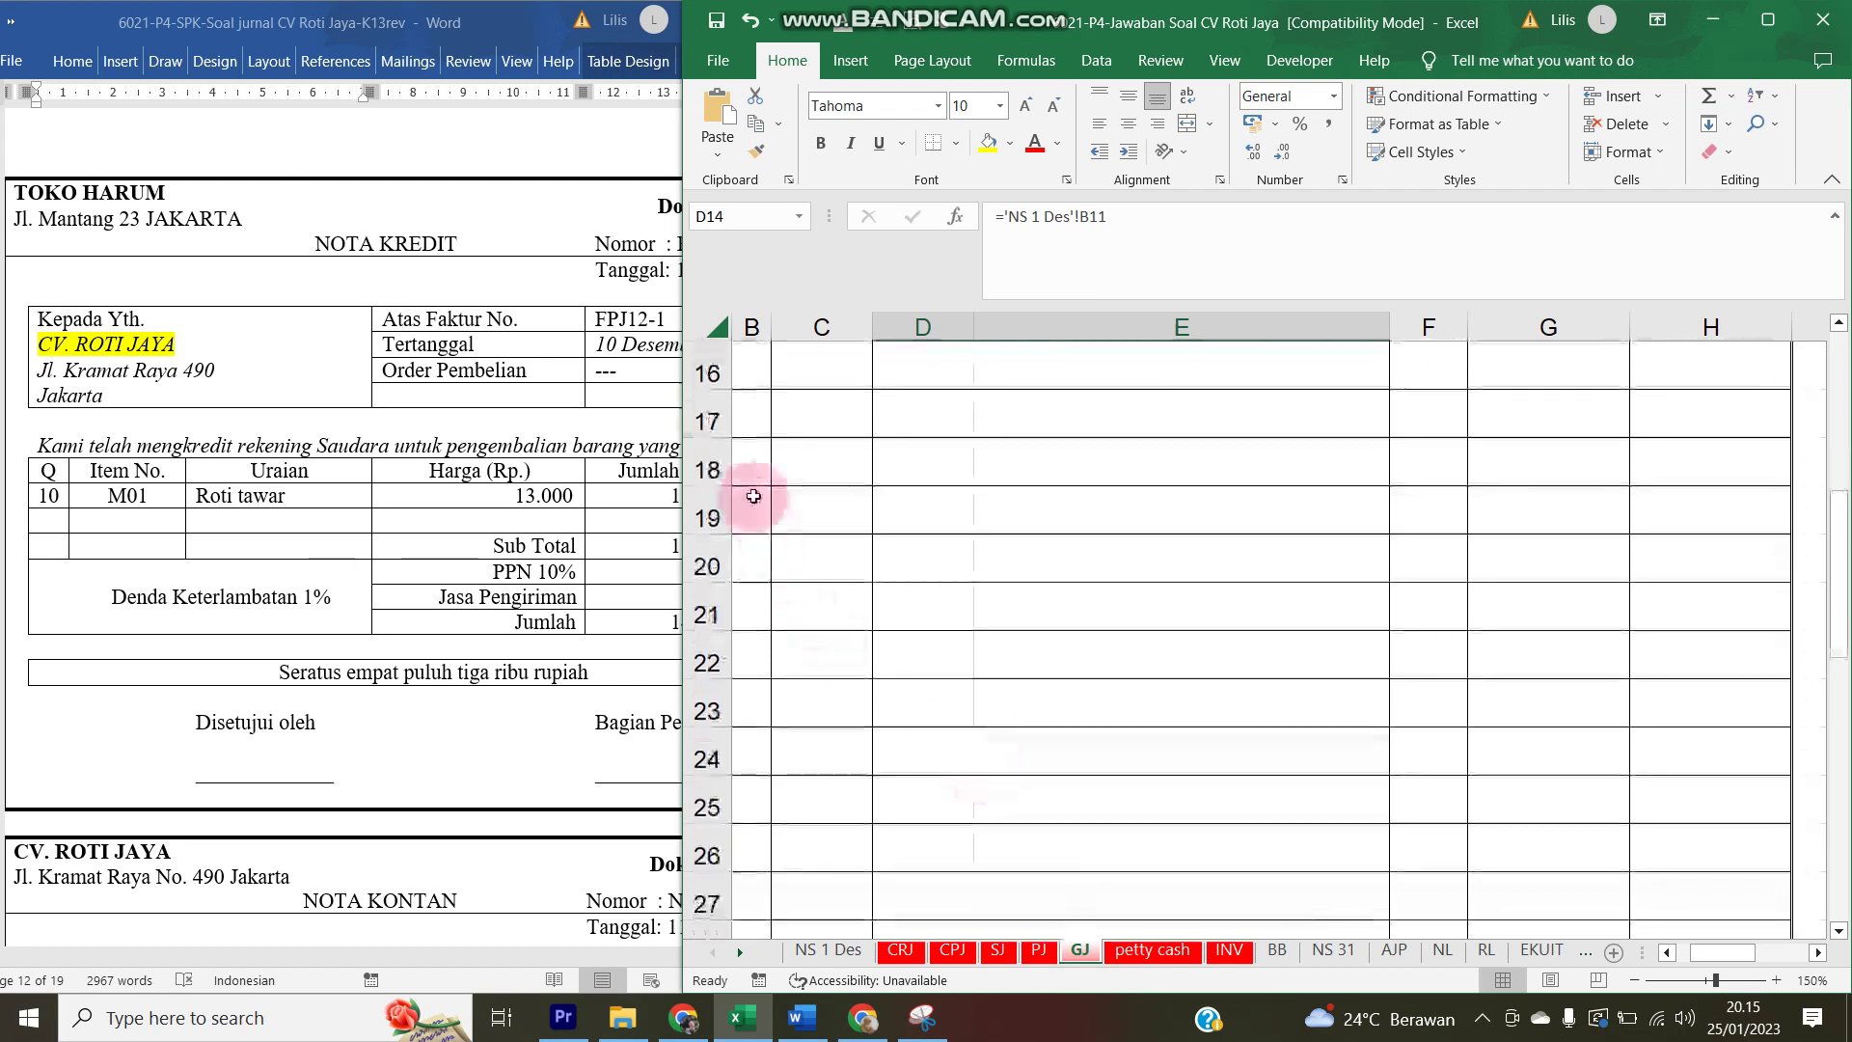
click(759, 424)
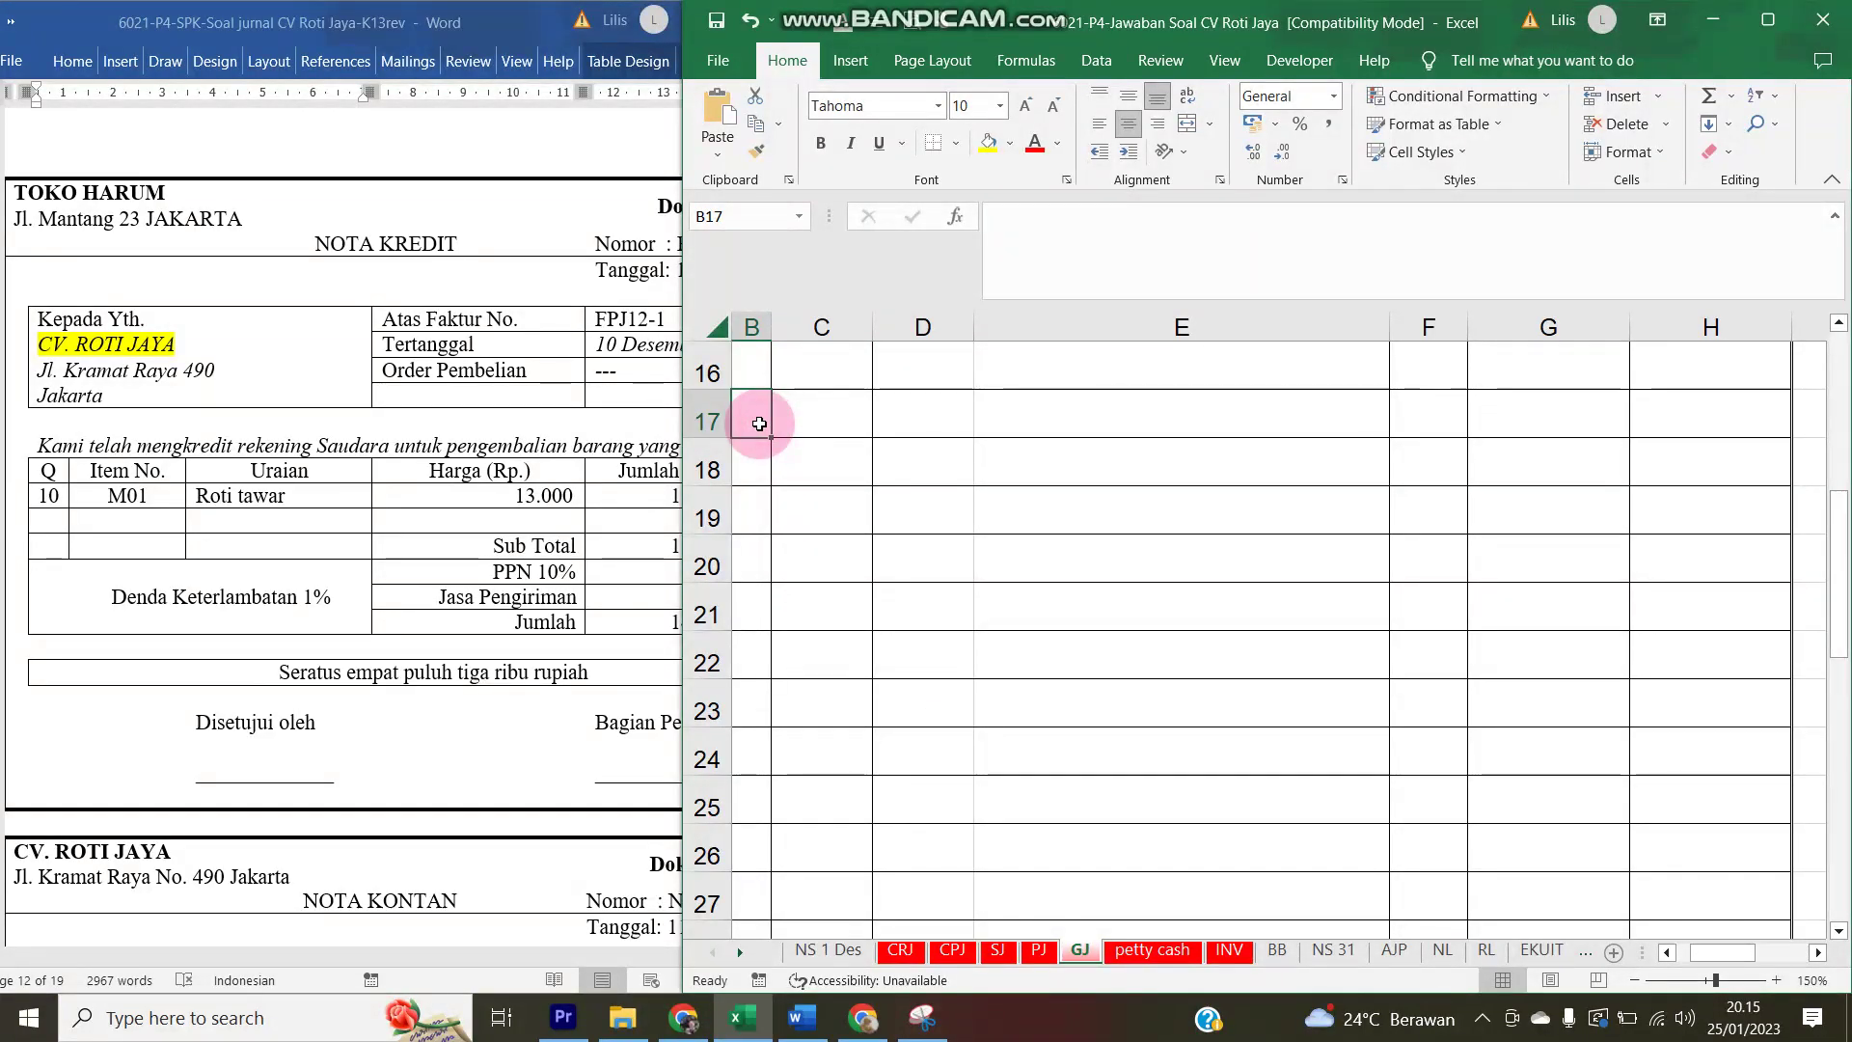
text(11)
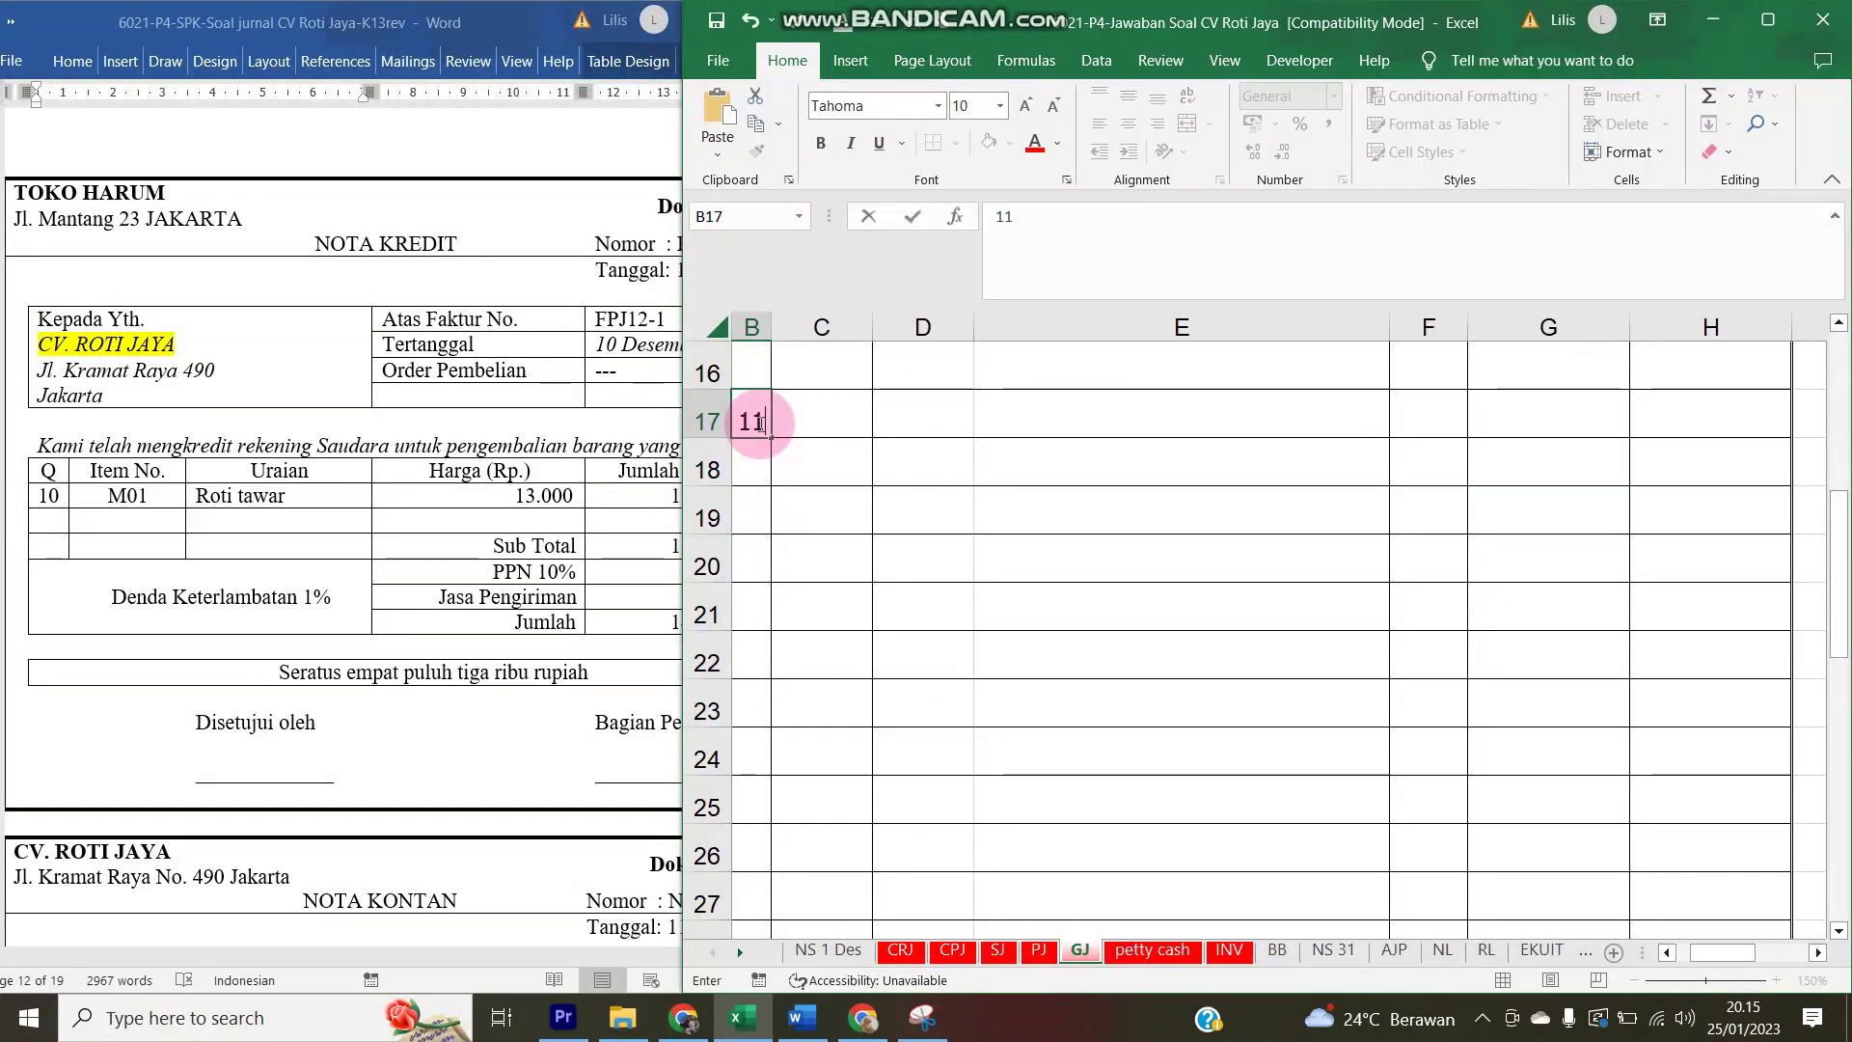
key(Return)
- Copy the credit note's number RNP3-12 from the Word document into the journal's DOC. NO. cell C17 in Excel
click(668, 271)
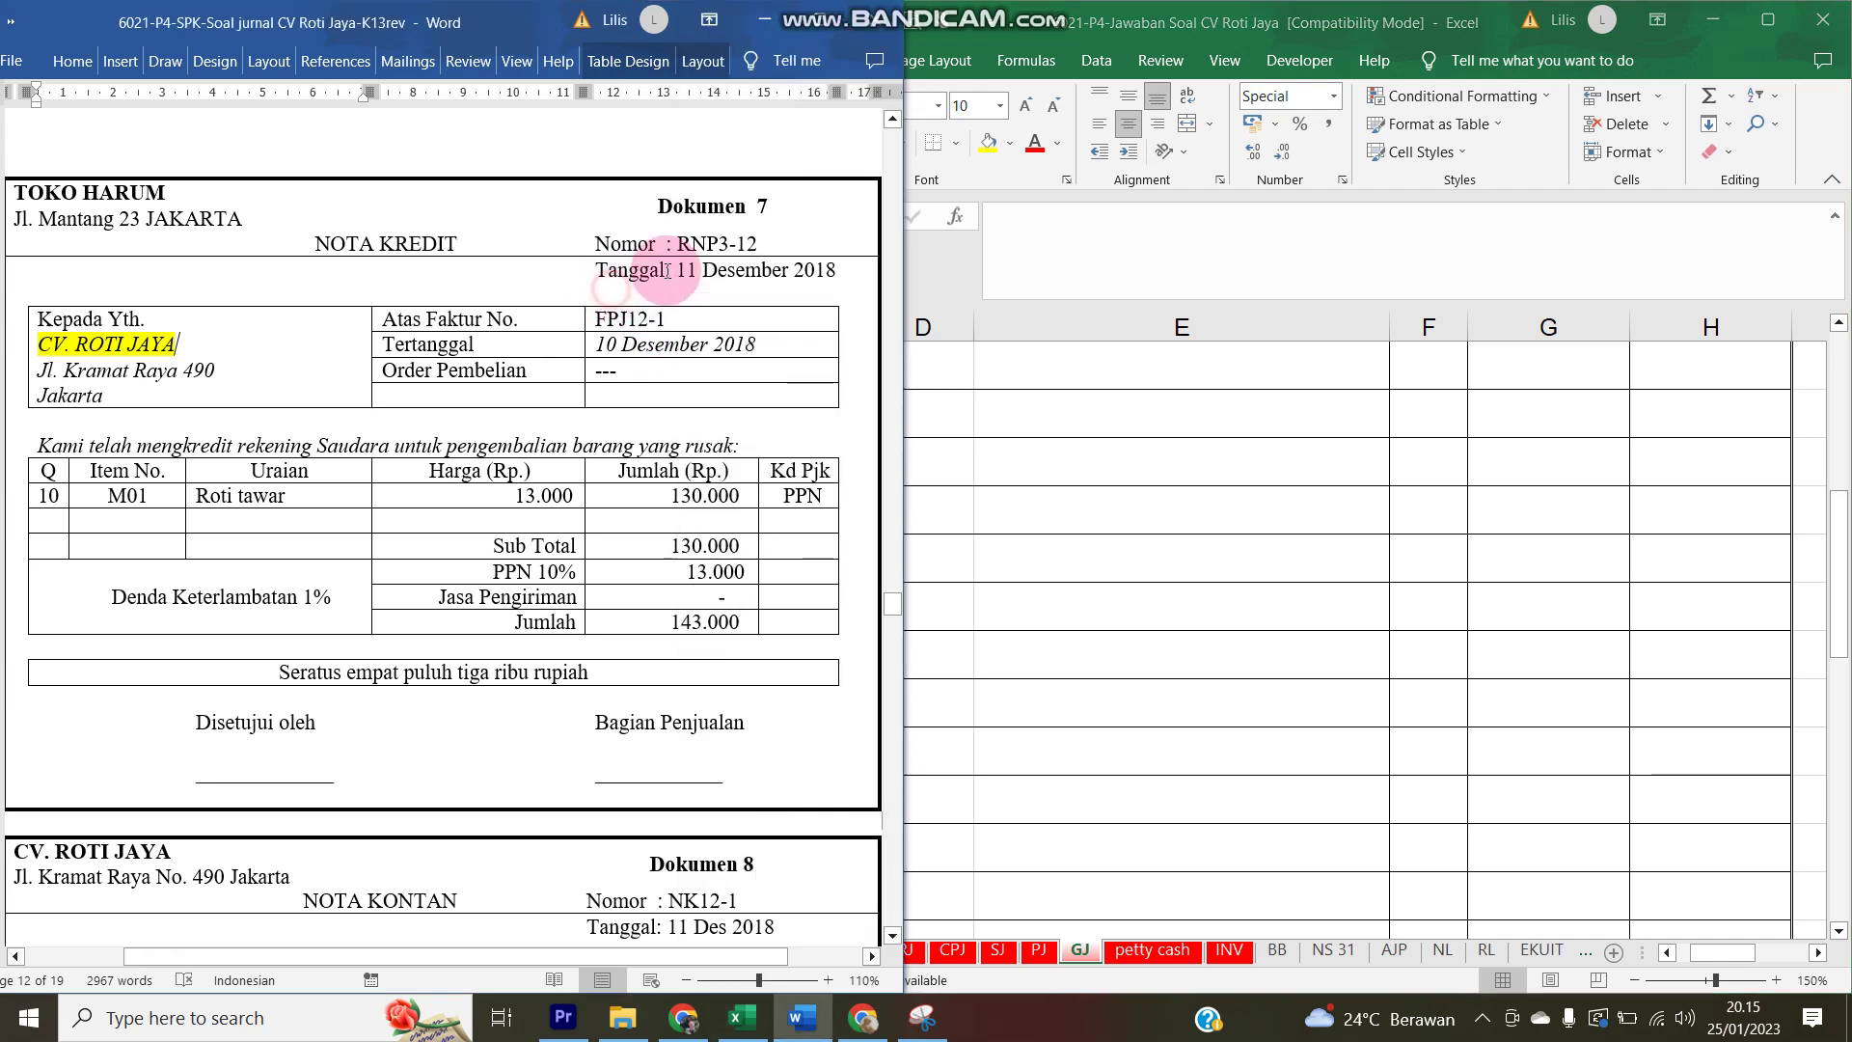
drag(681, 246, 755, 243)
key(ctrl+c)
key(BackSpace)
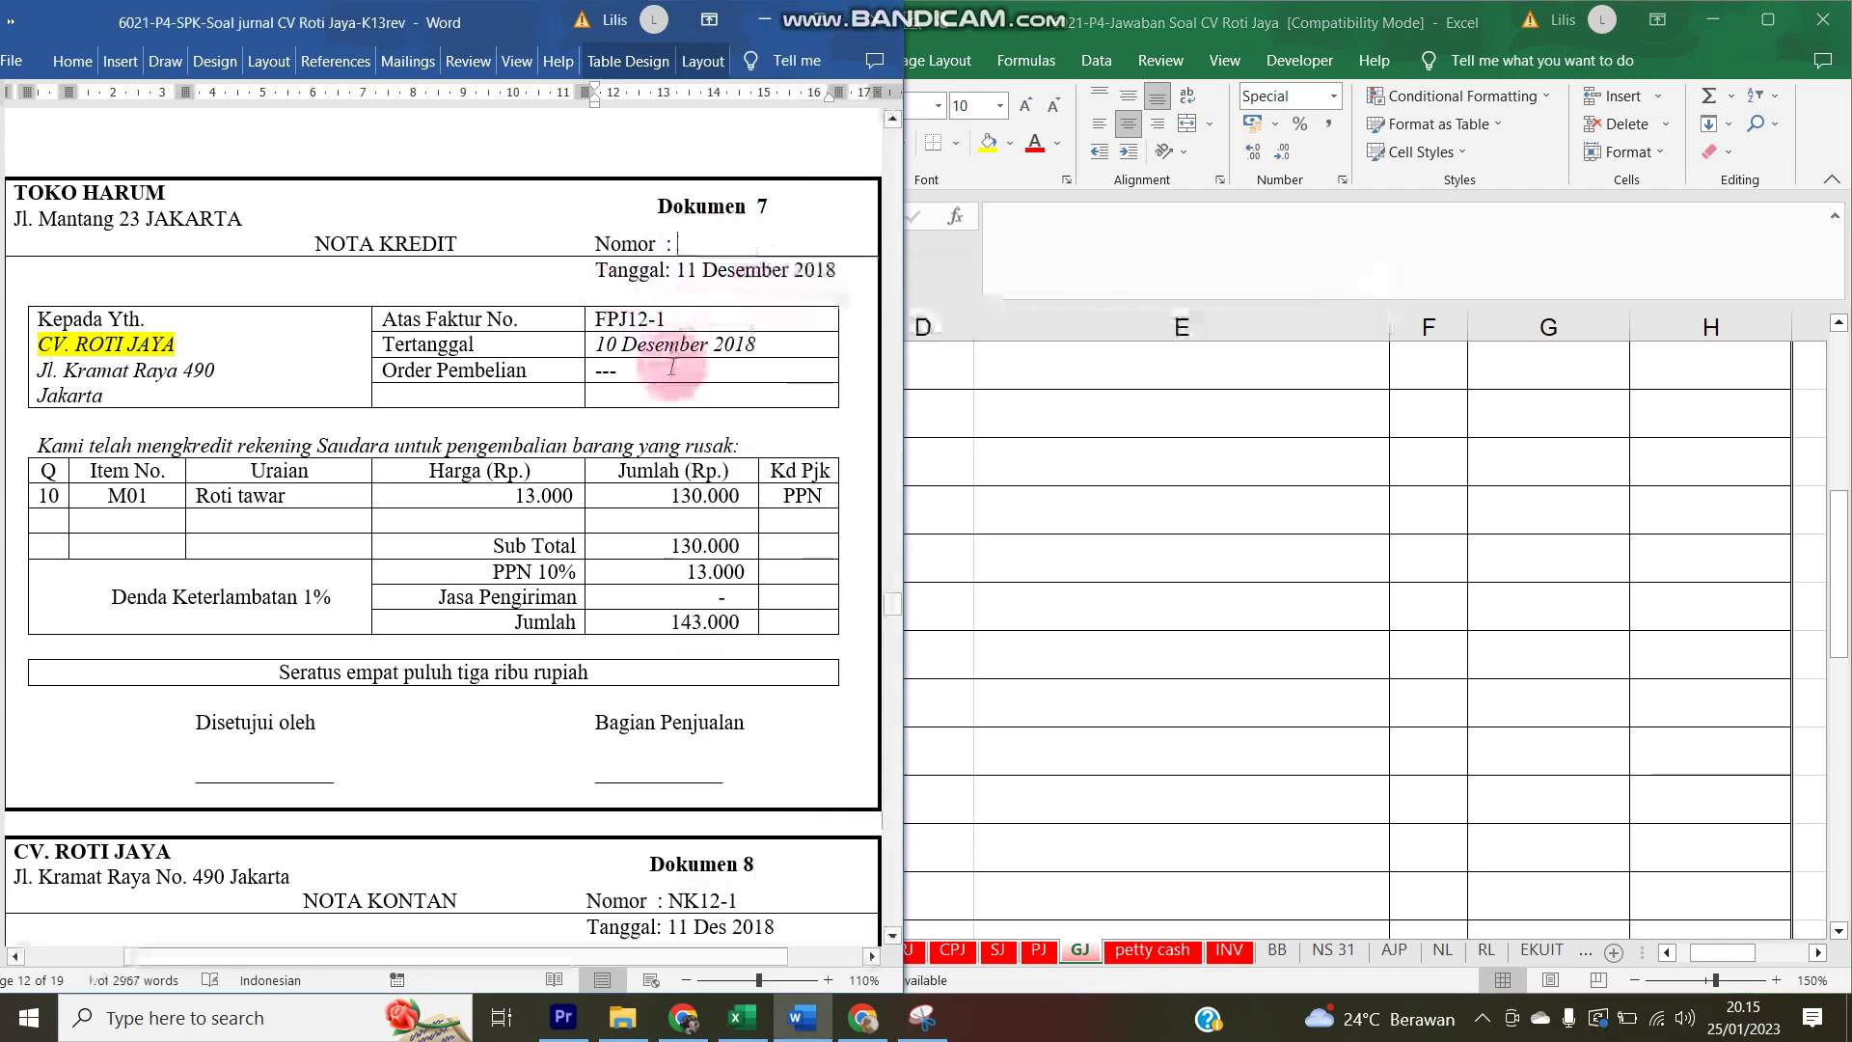
key(ctrl+z)
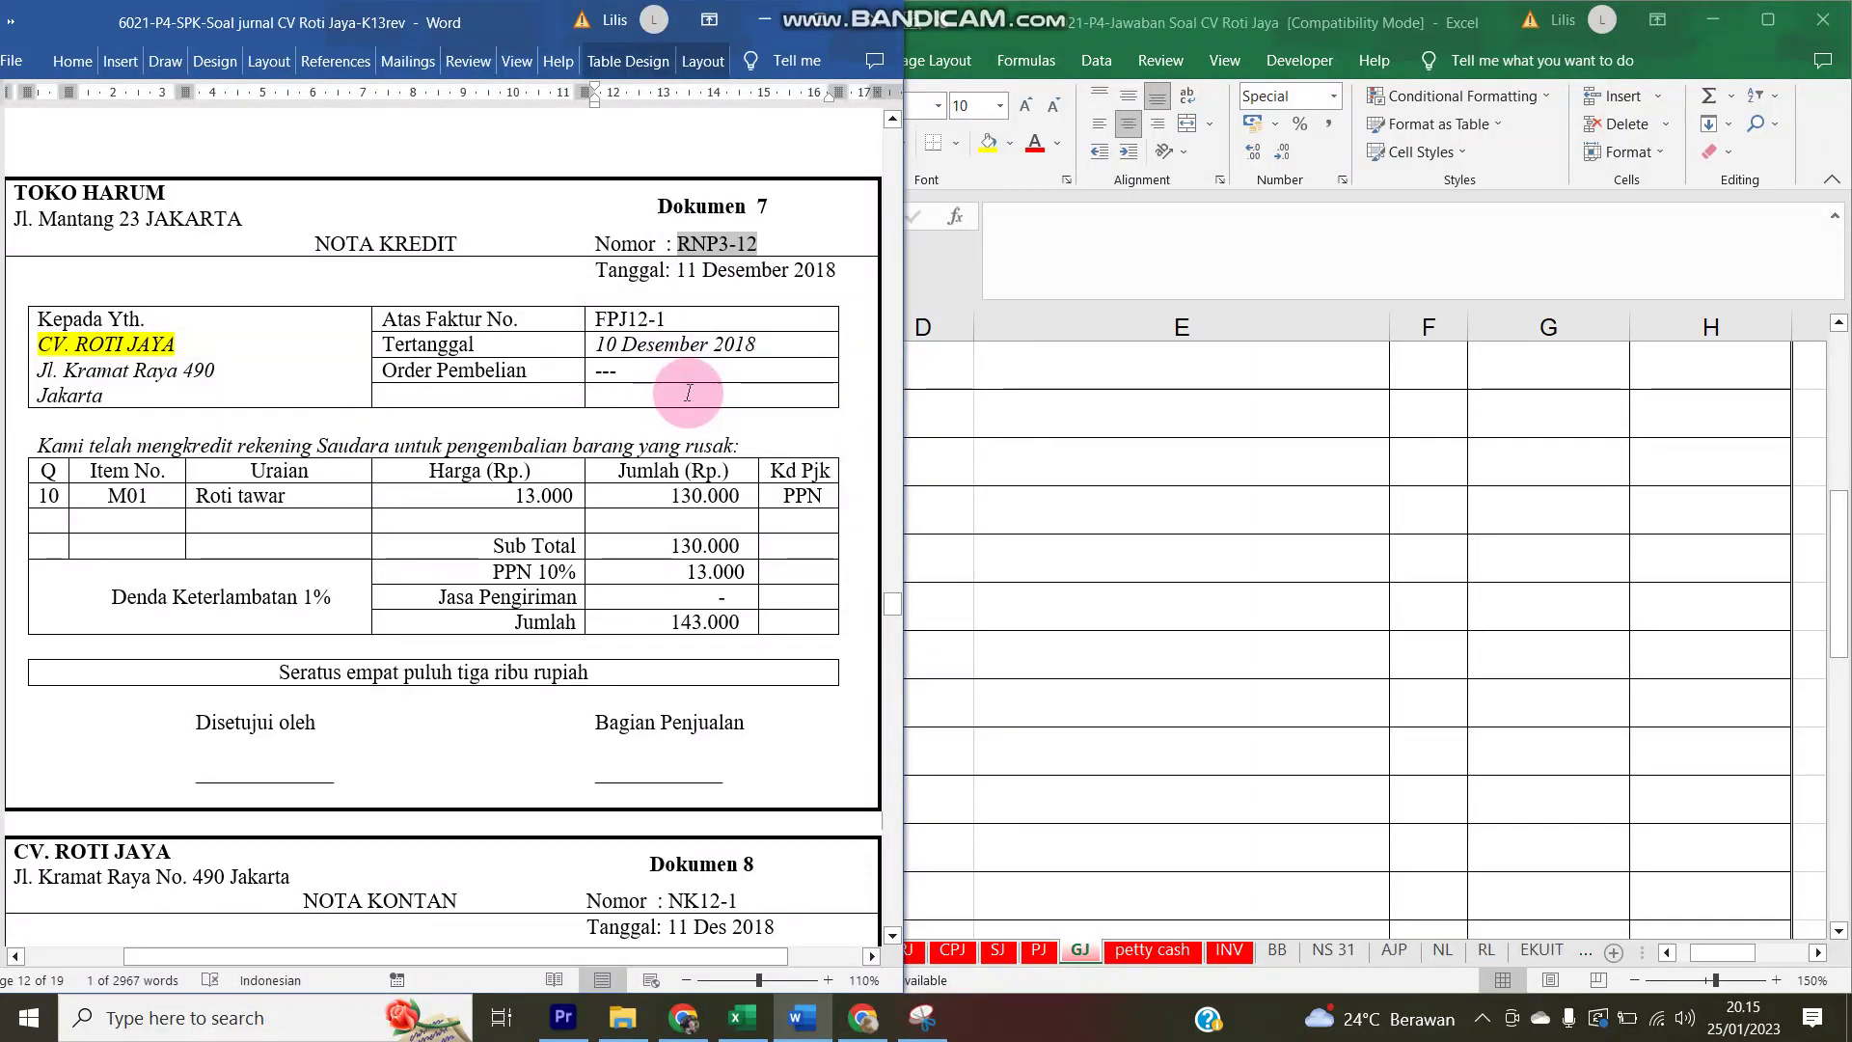
click(905, 478)
click(842, 412)
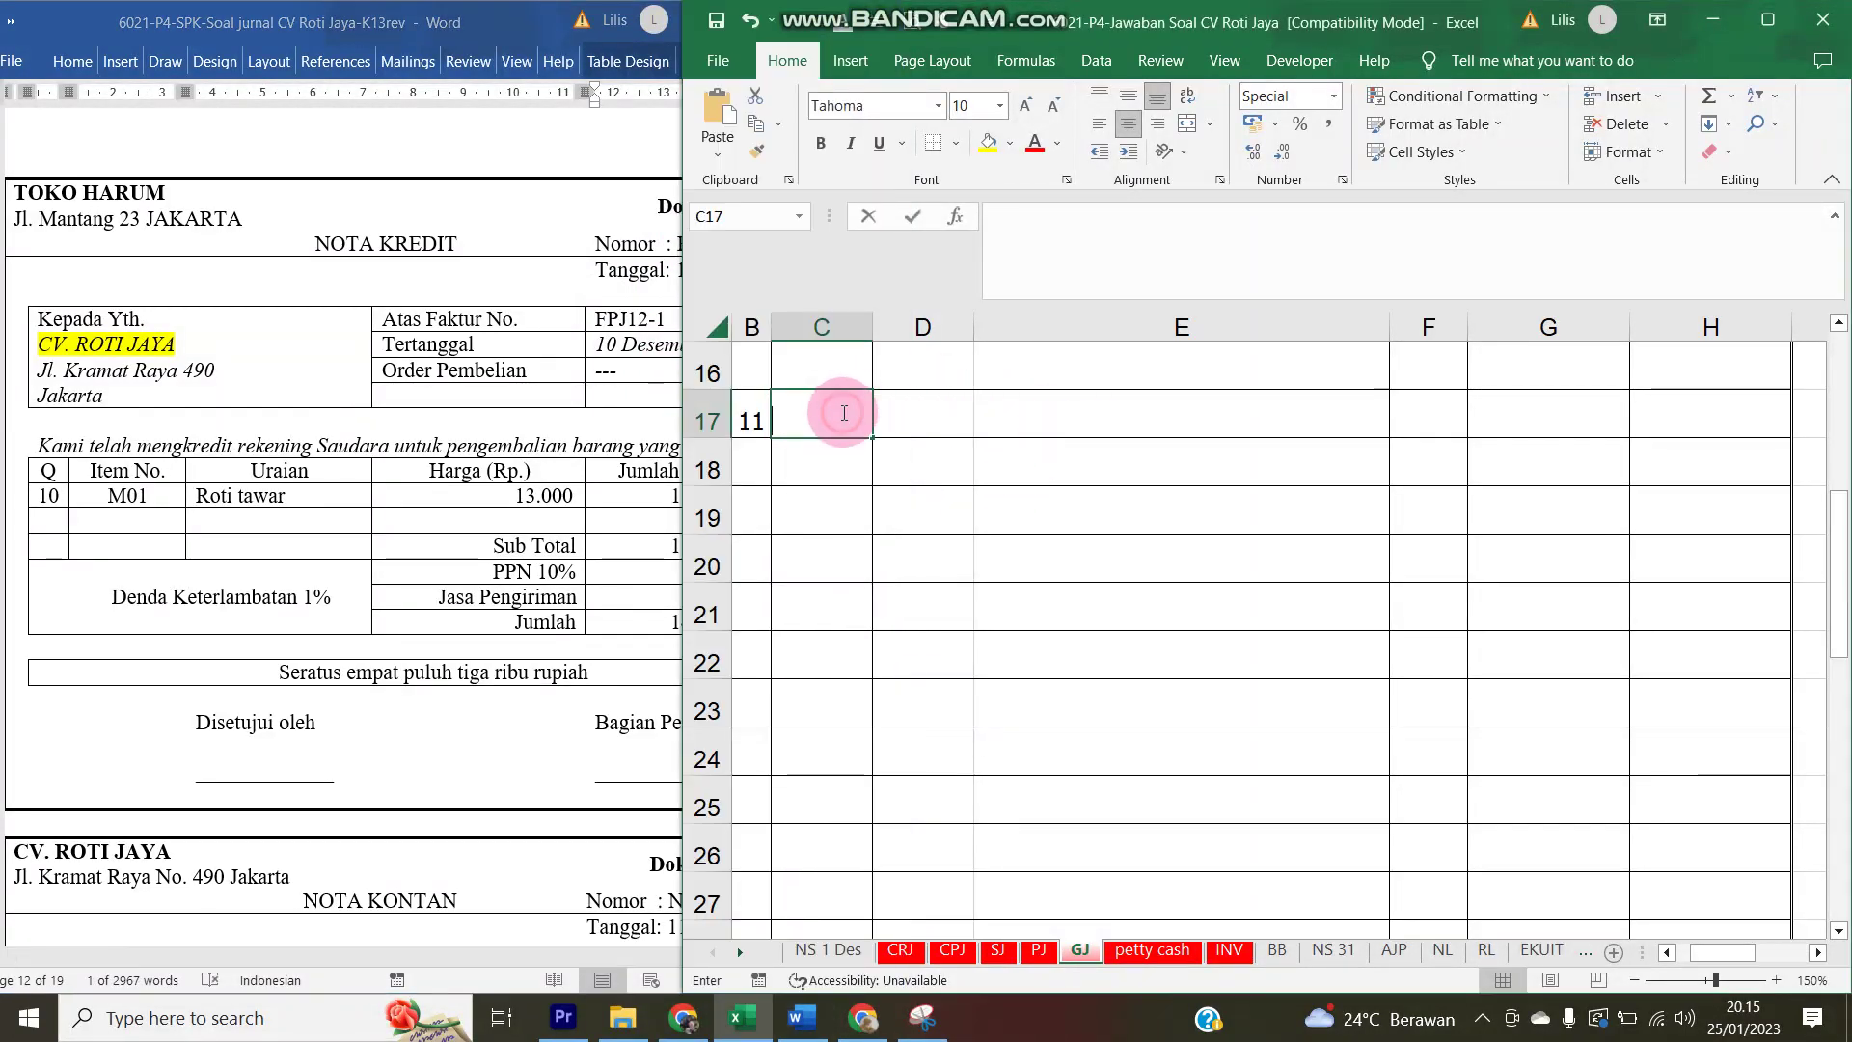
key(ctrl+v)
- Fill description cell D17 with a reference to Retur Penjualan in cell B29 of the NS 1 Des sheet
click(929, 412)
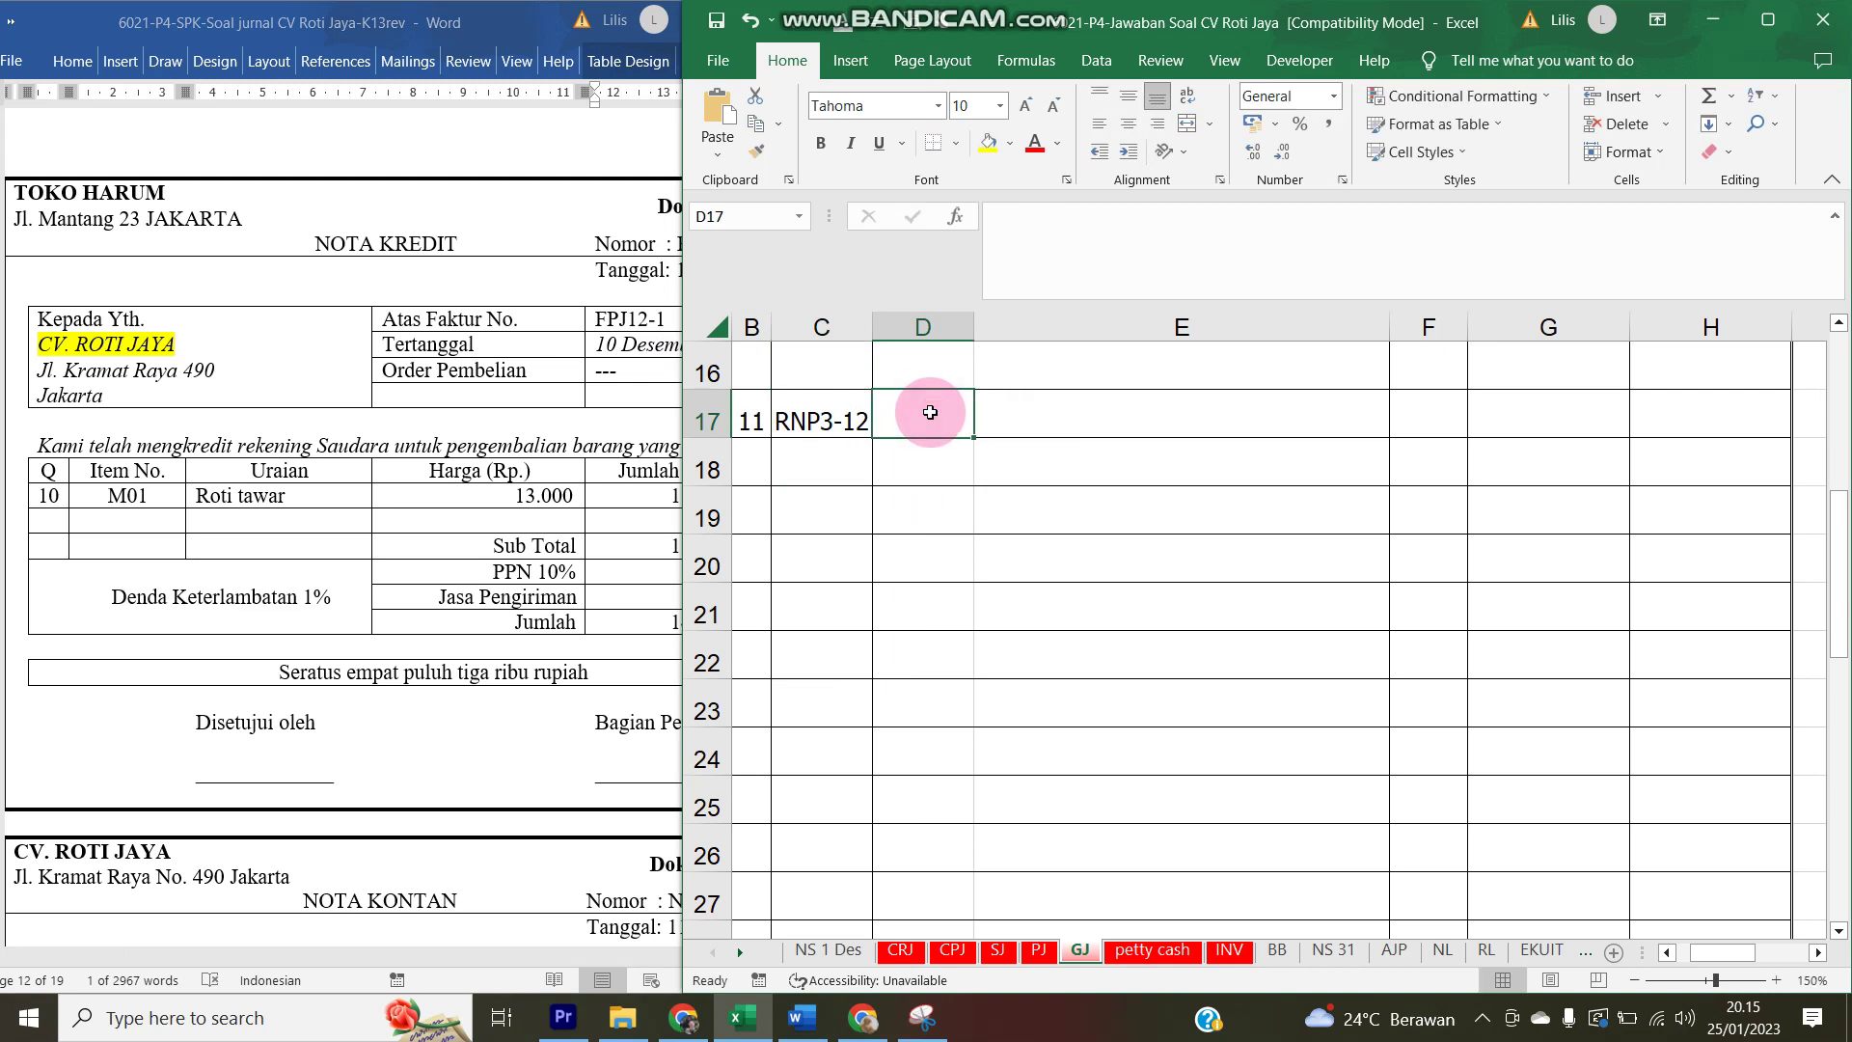
text(=)
click(845, 953)
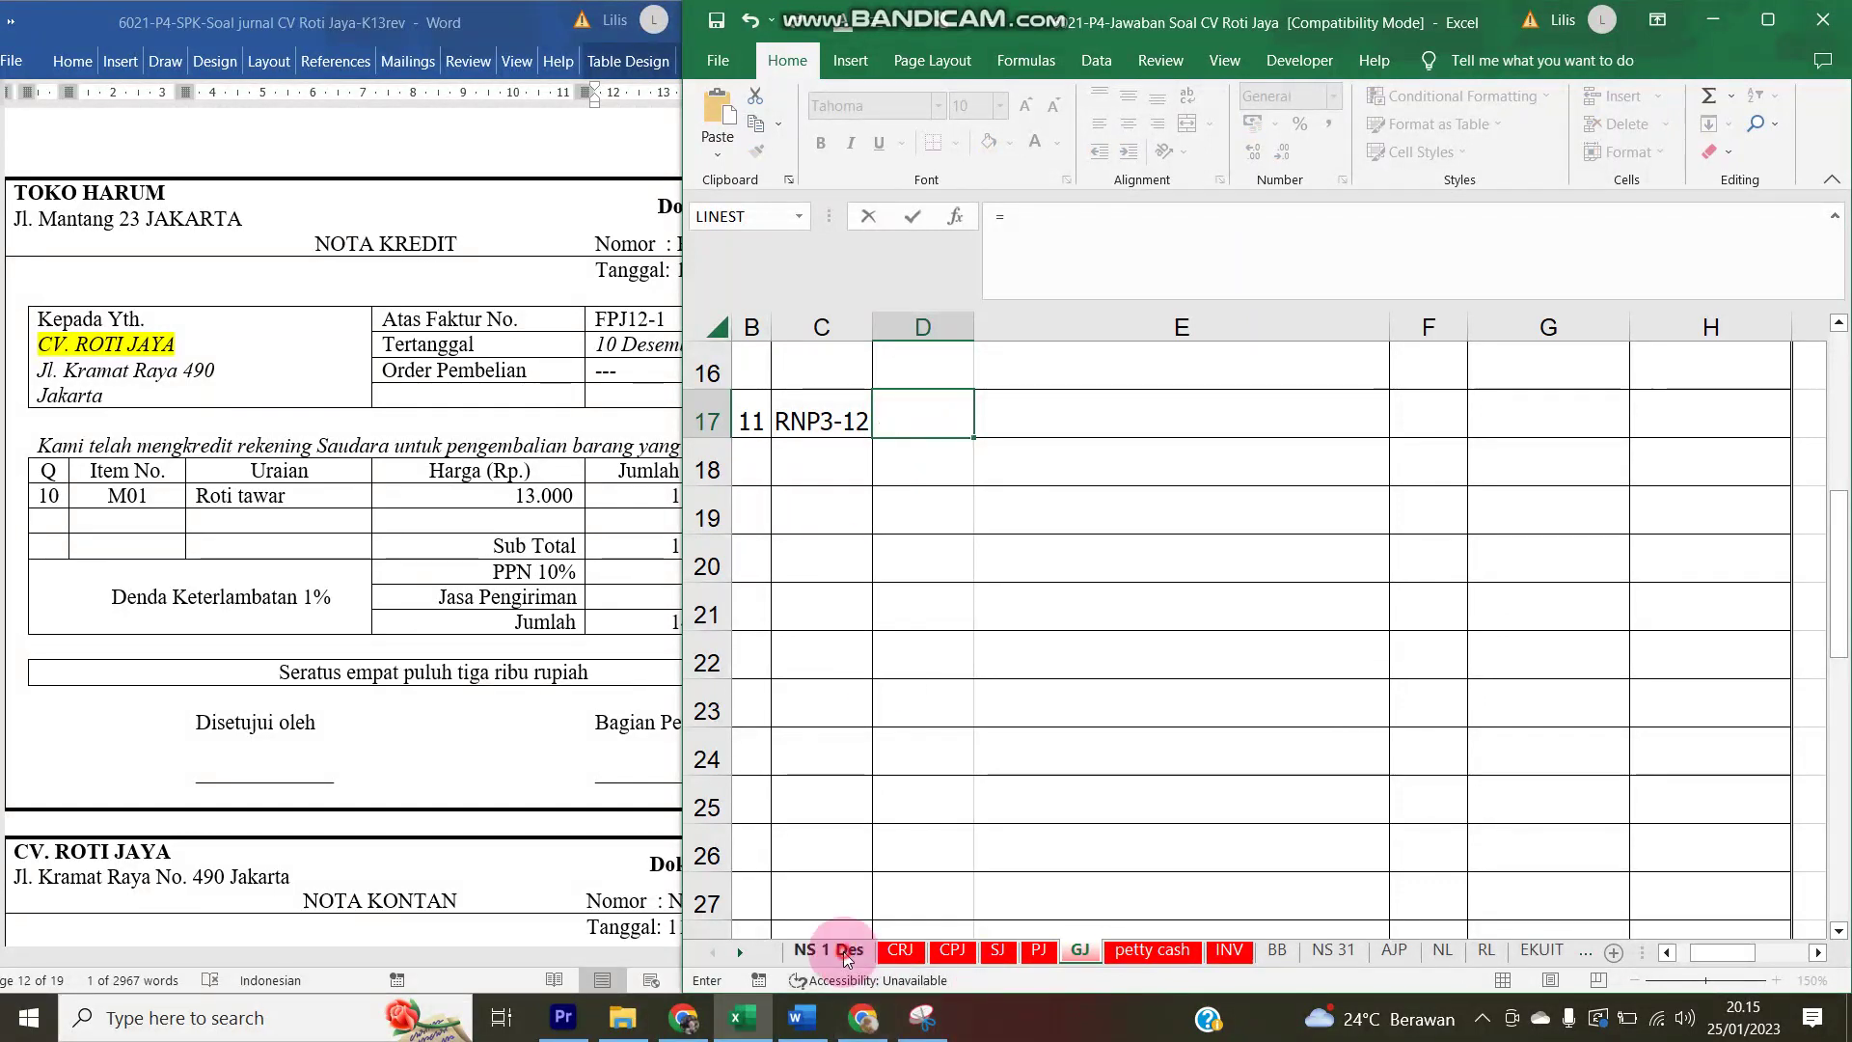
scroll(844, 905, down, 3)
click(914, 782)
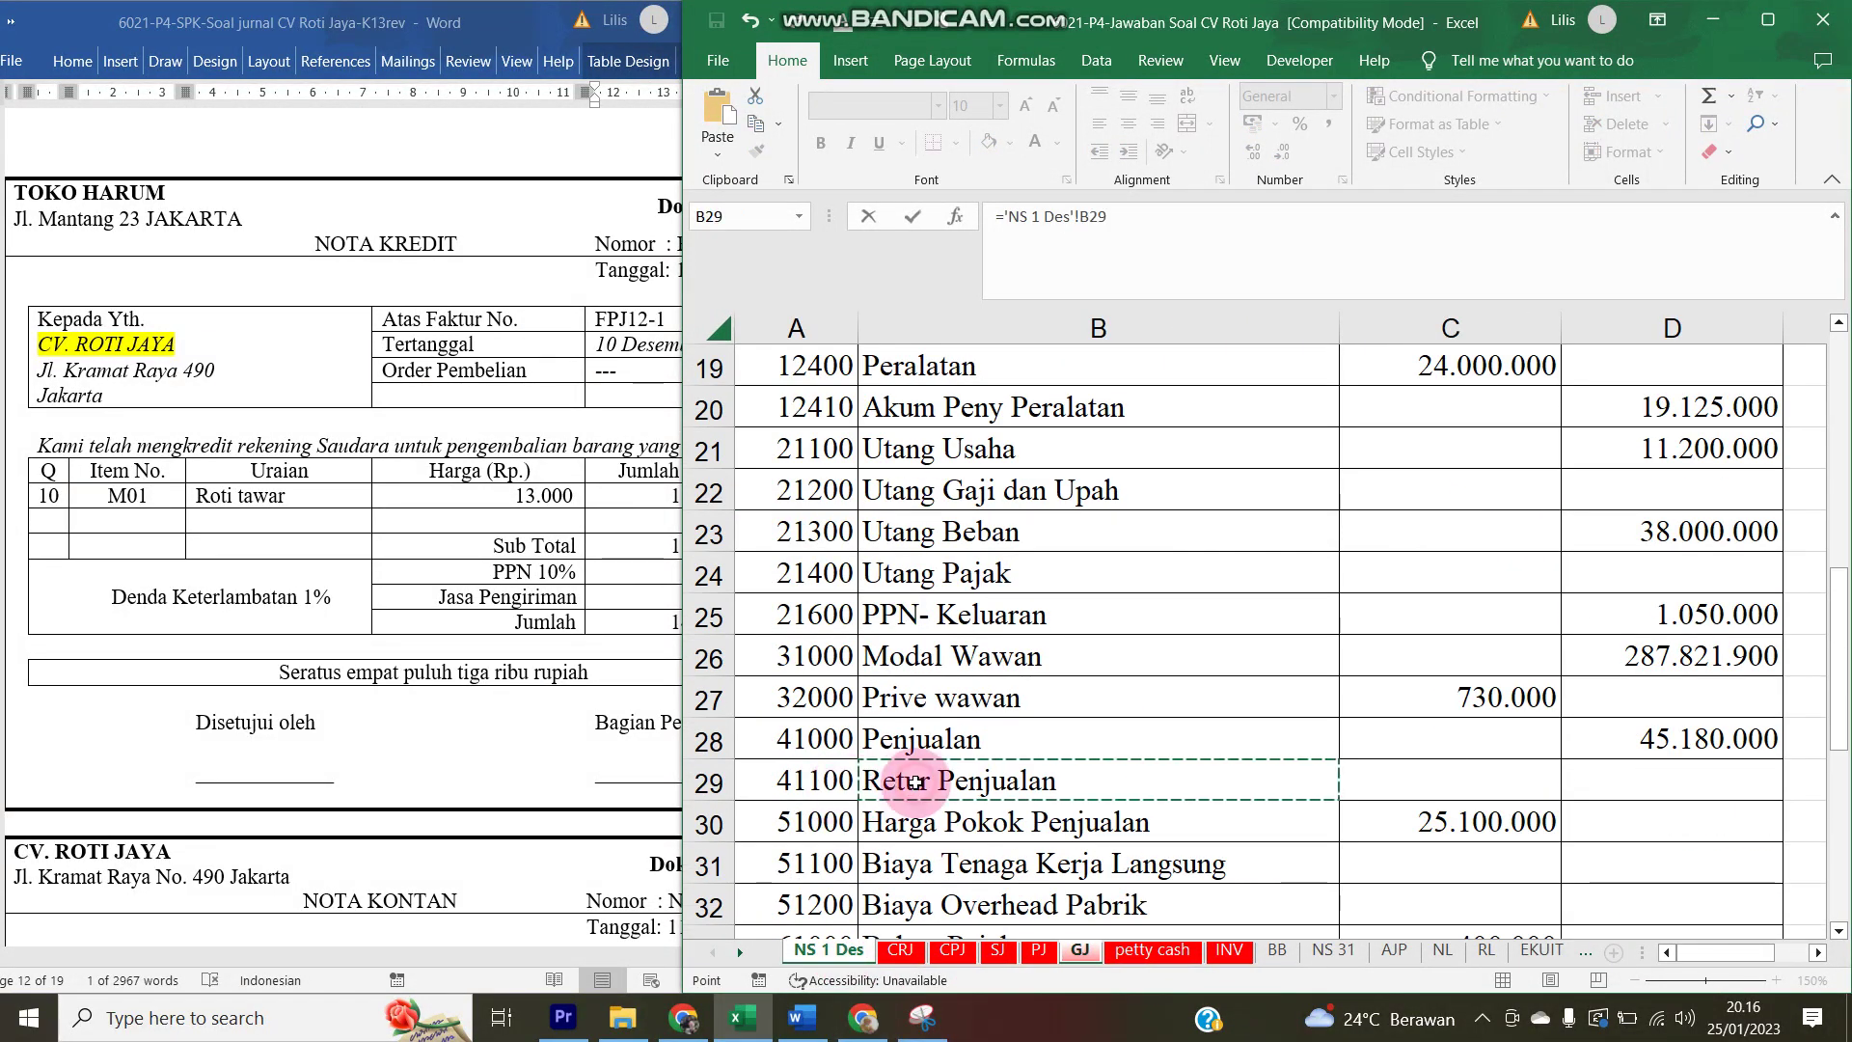
key(Return)
key(Up)
key(Right)
key(Right)
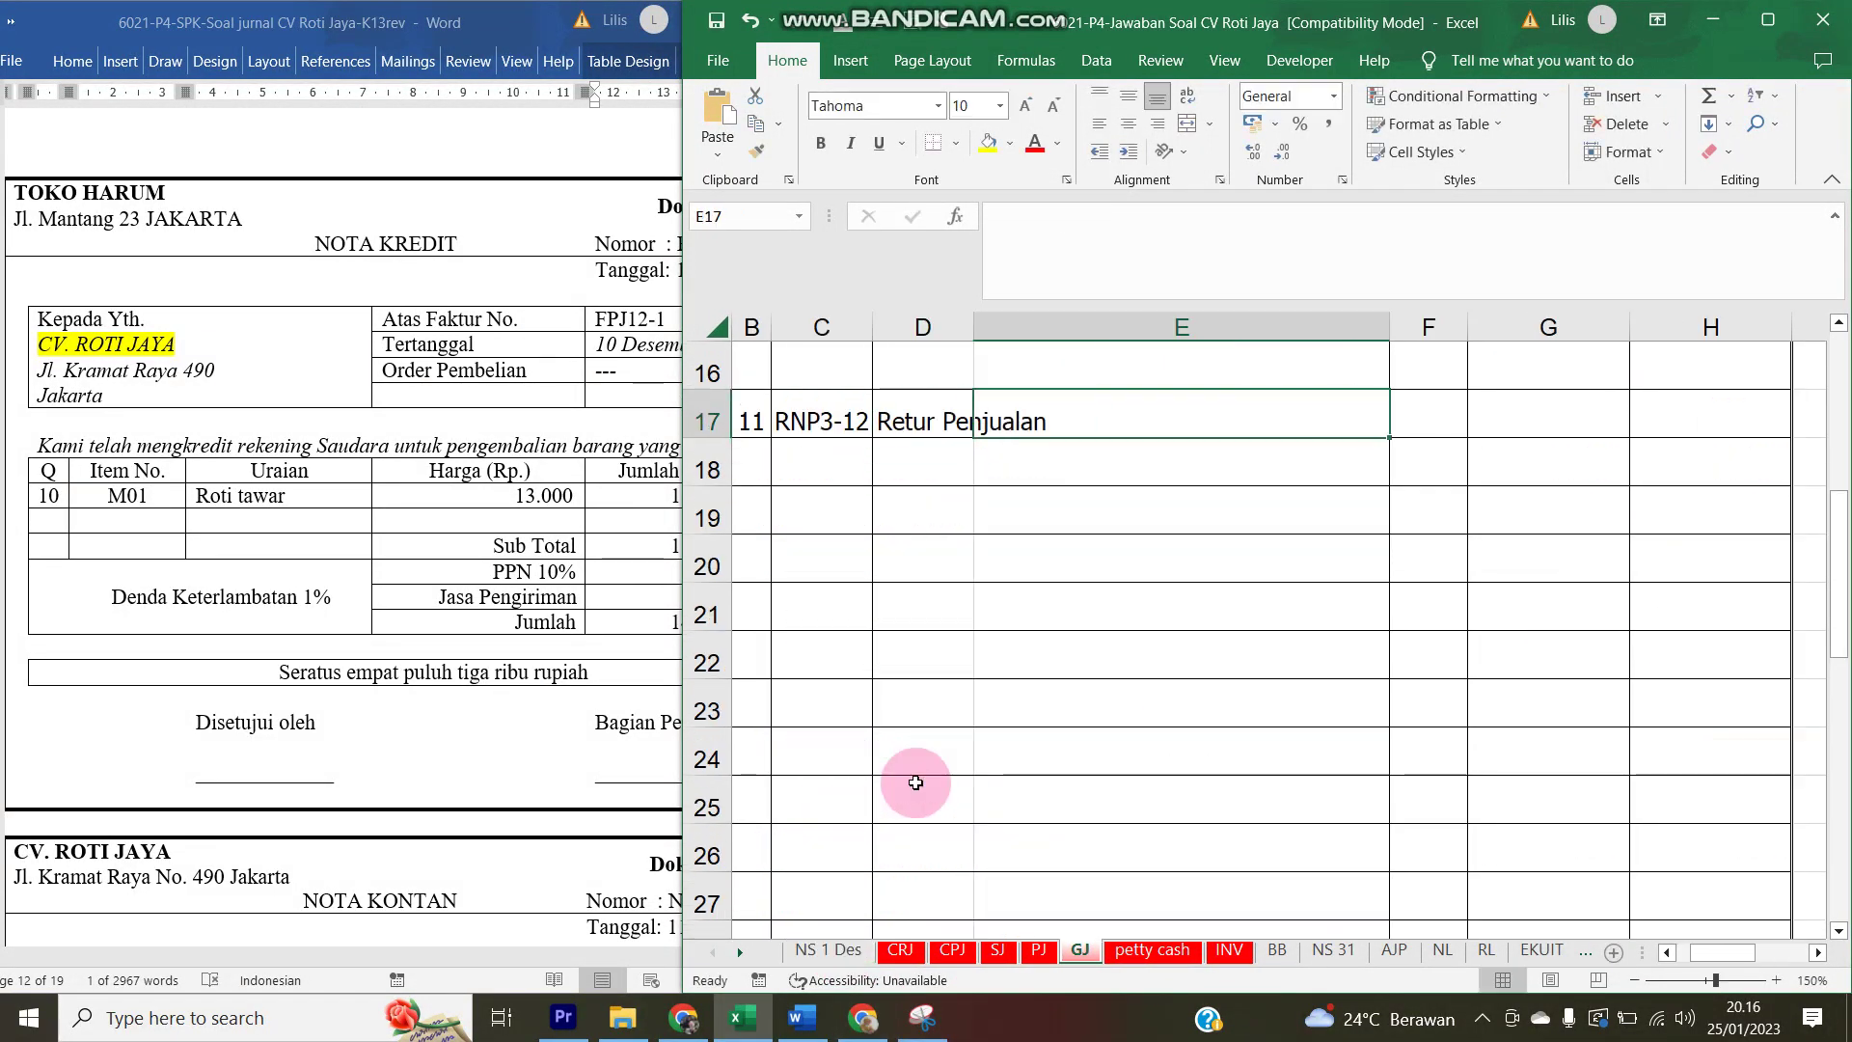
text(=)
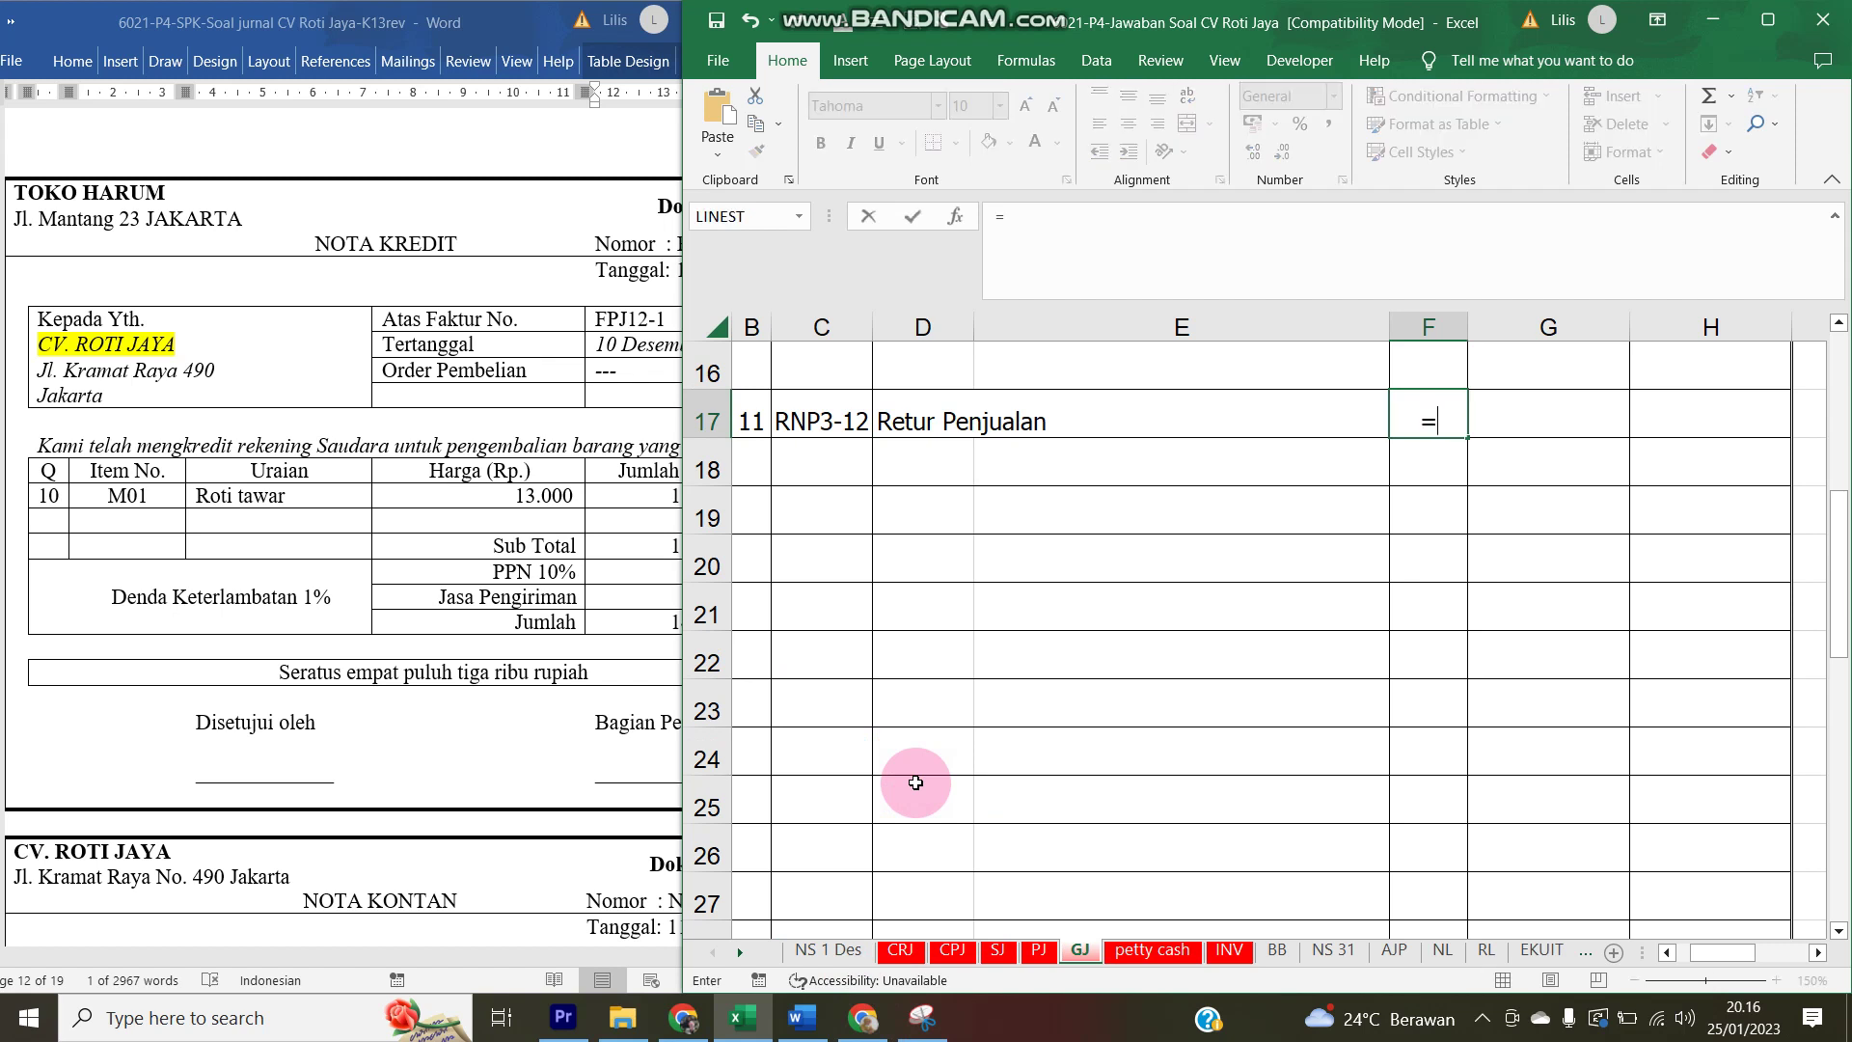
click(828, 951)
click(805, 777)
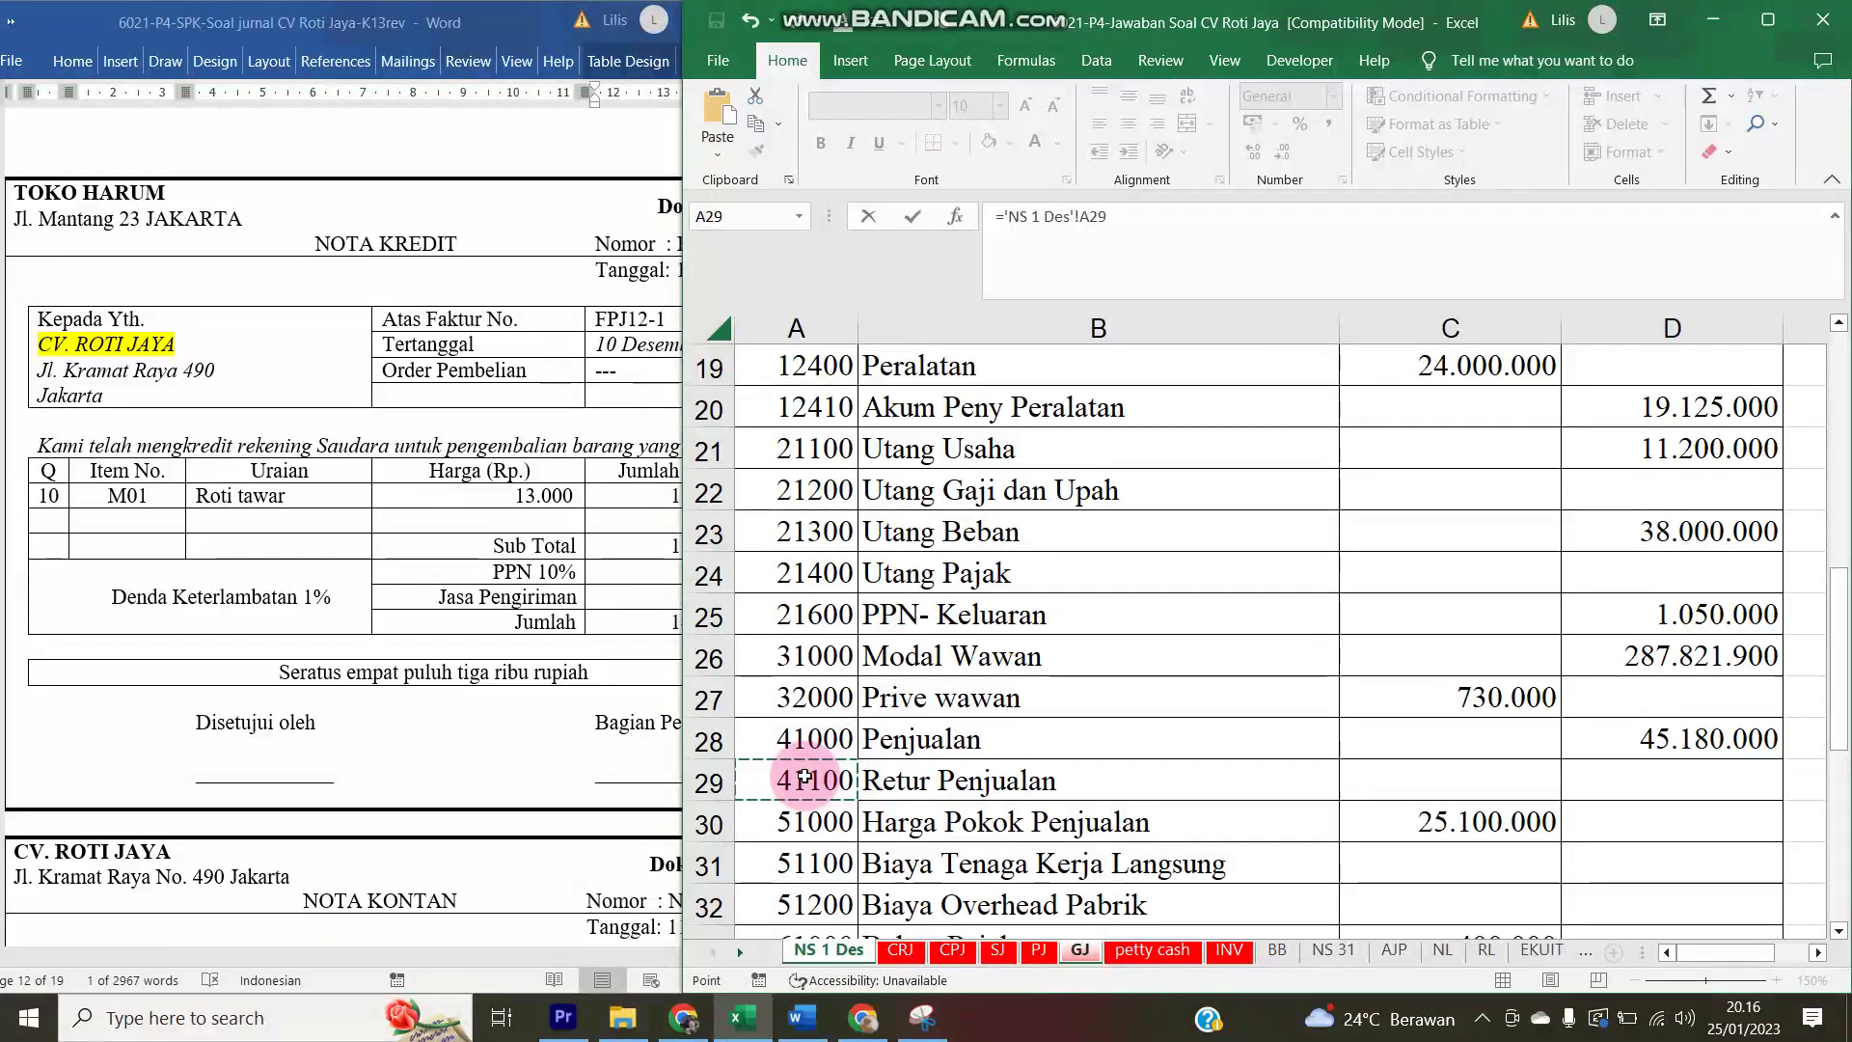
key(Return)
key(Up)
- Enter the credit note's sub total, 130000, as the Retur Penjualan debit in cell G17
key(Right)
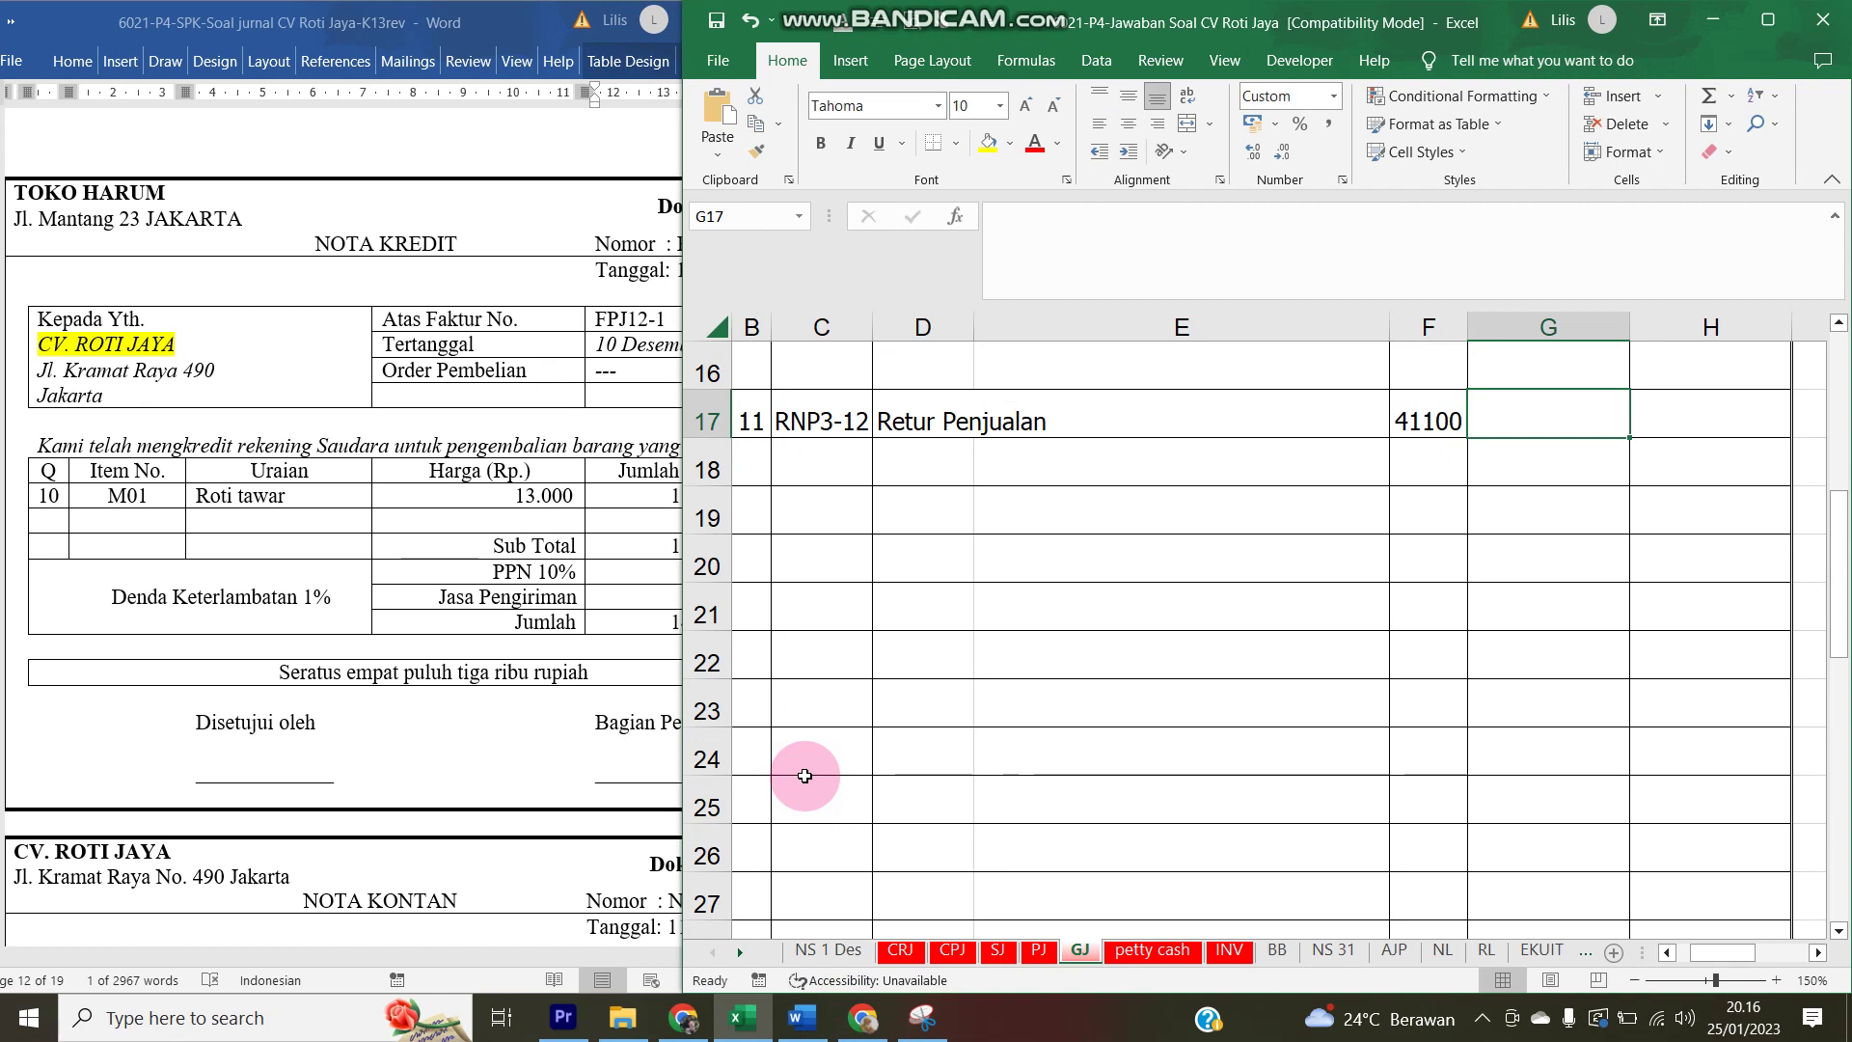
click(384, 546)
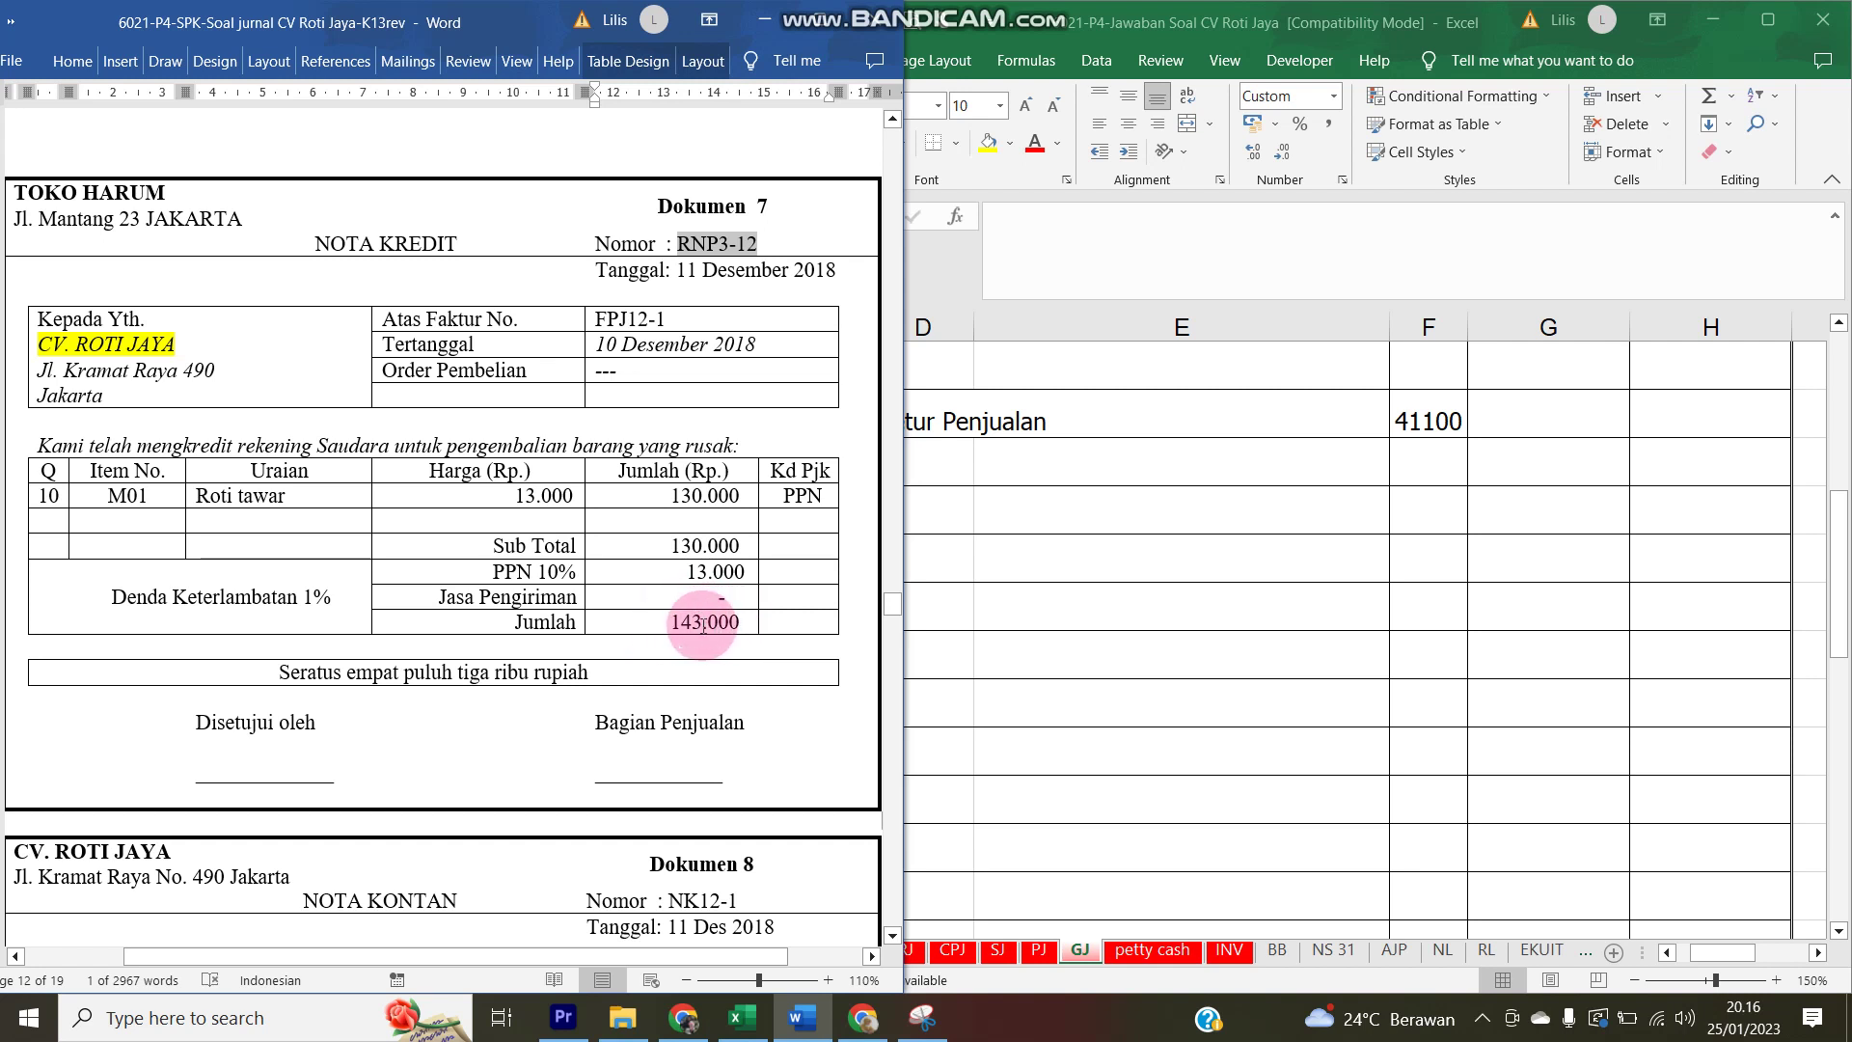
click(670, 547)
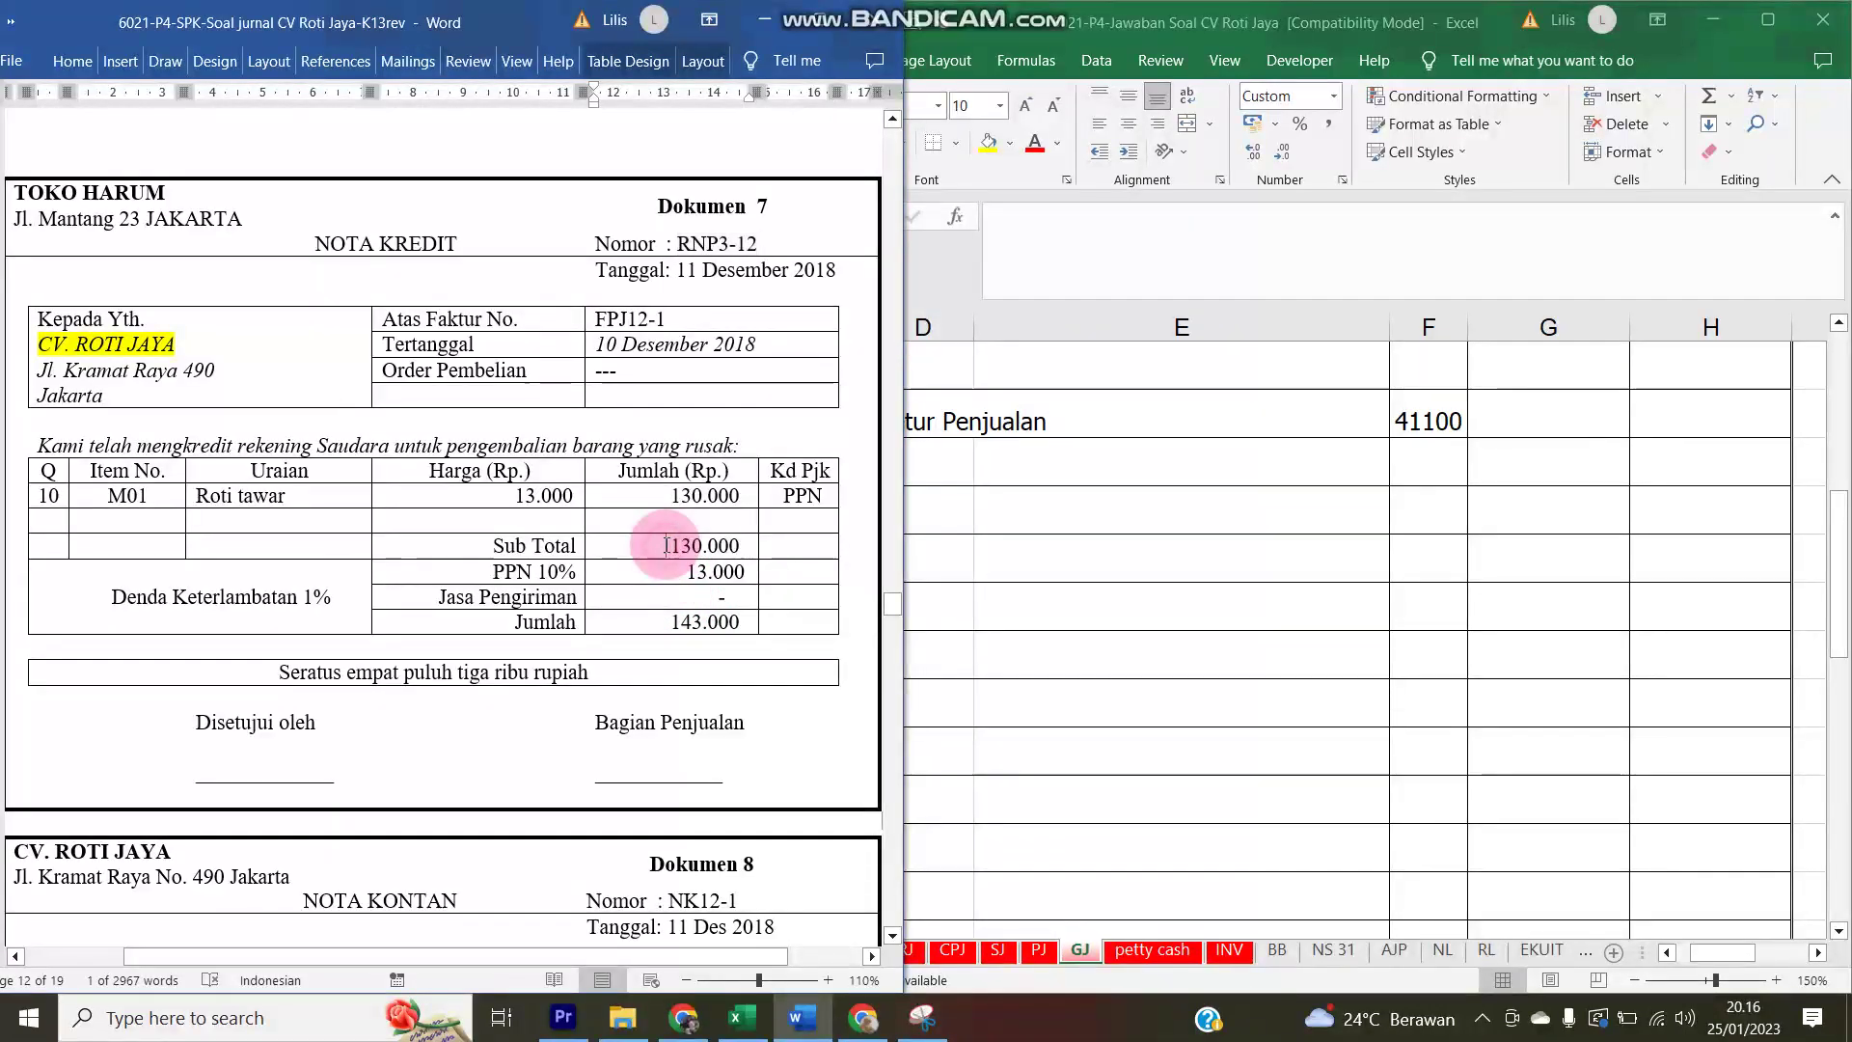
drag(669, 547, 723, 547)
click(1494, 411)
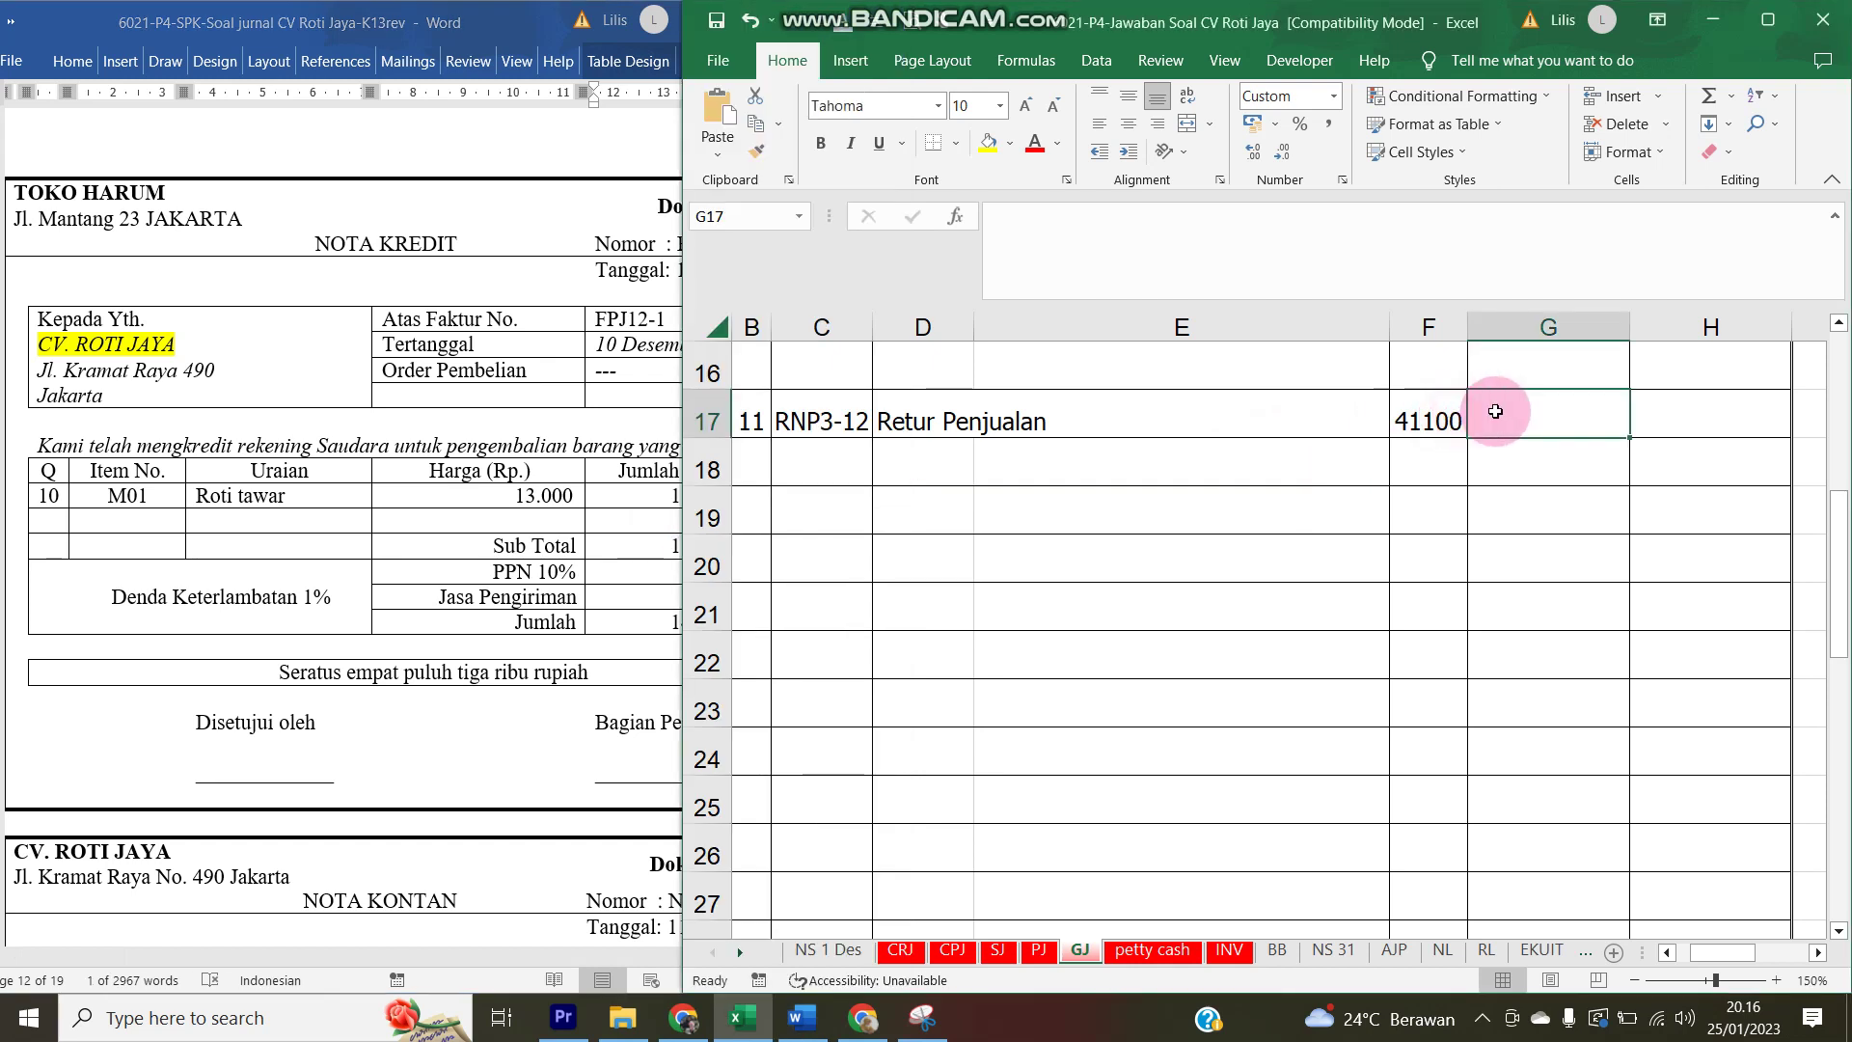
text(130000)
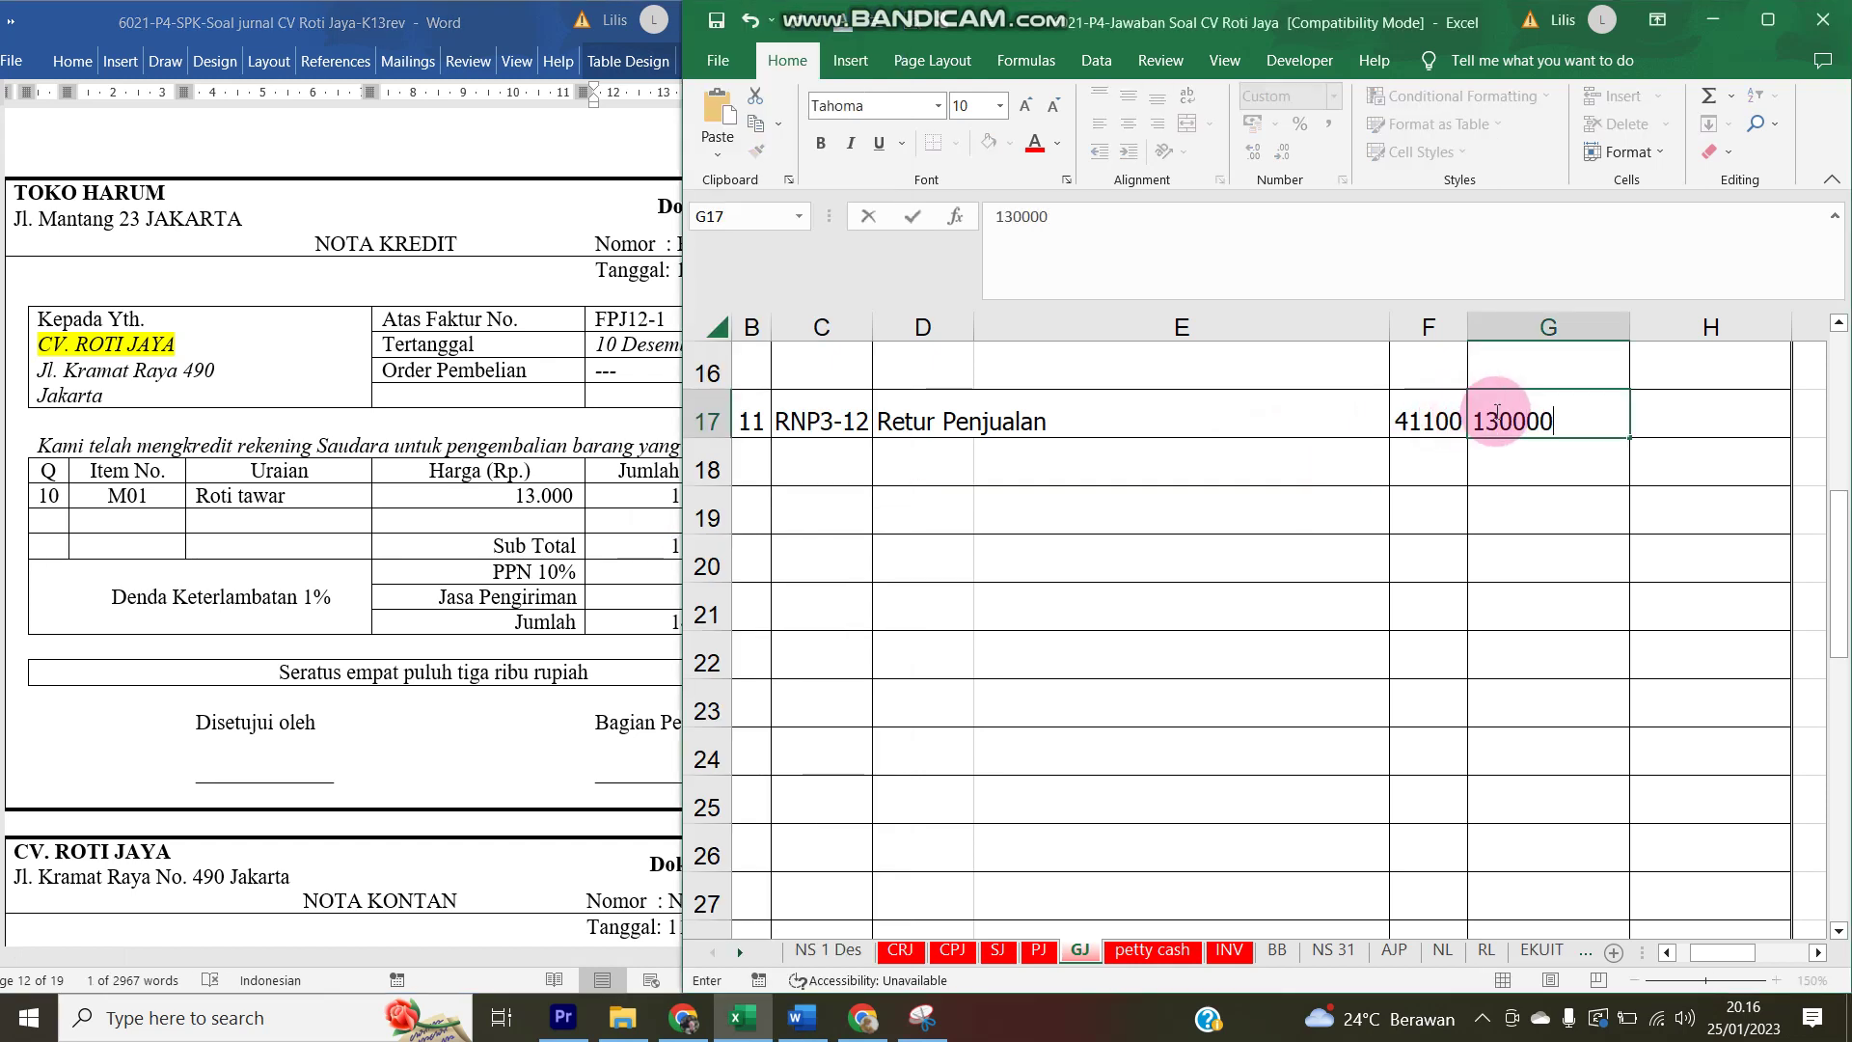
key(Return)
- Narrow column E and enlarge the sheet view to 160% with the journal's amount columns still fitting
drag(1390, 327, 1333, 329)
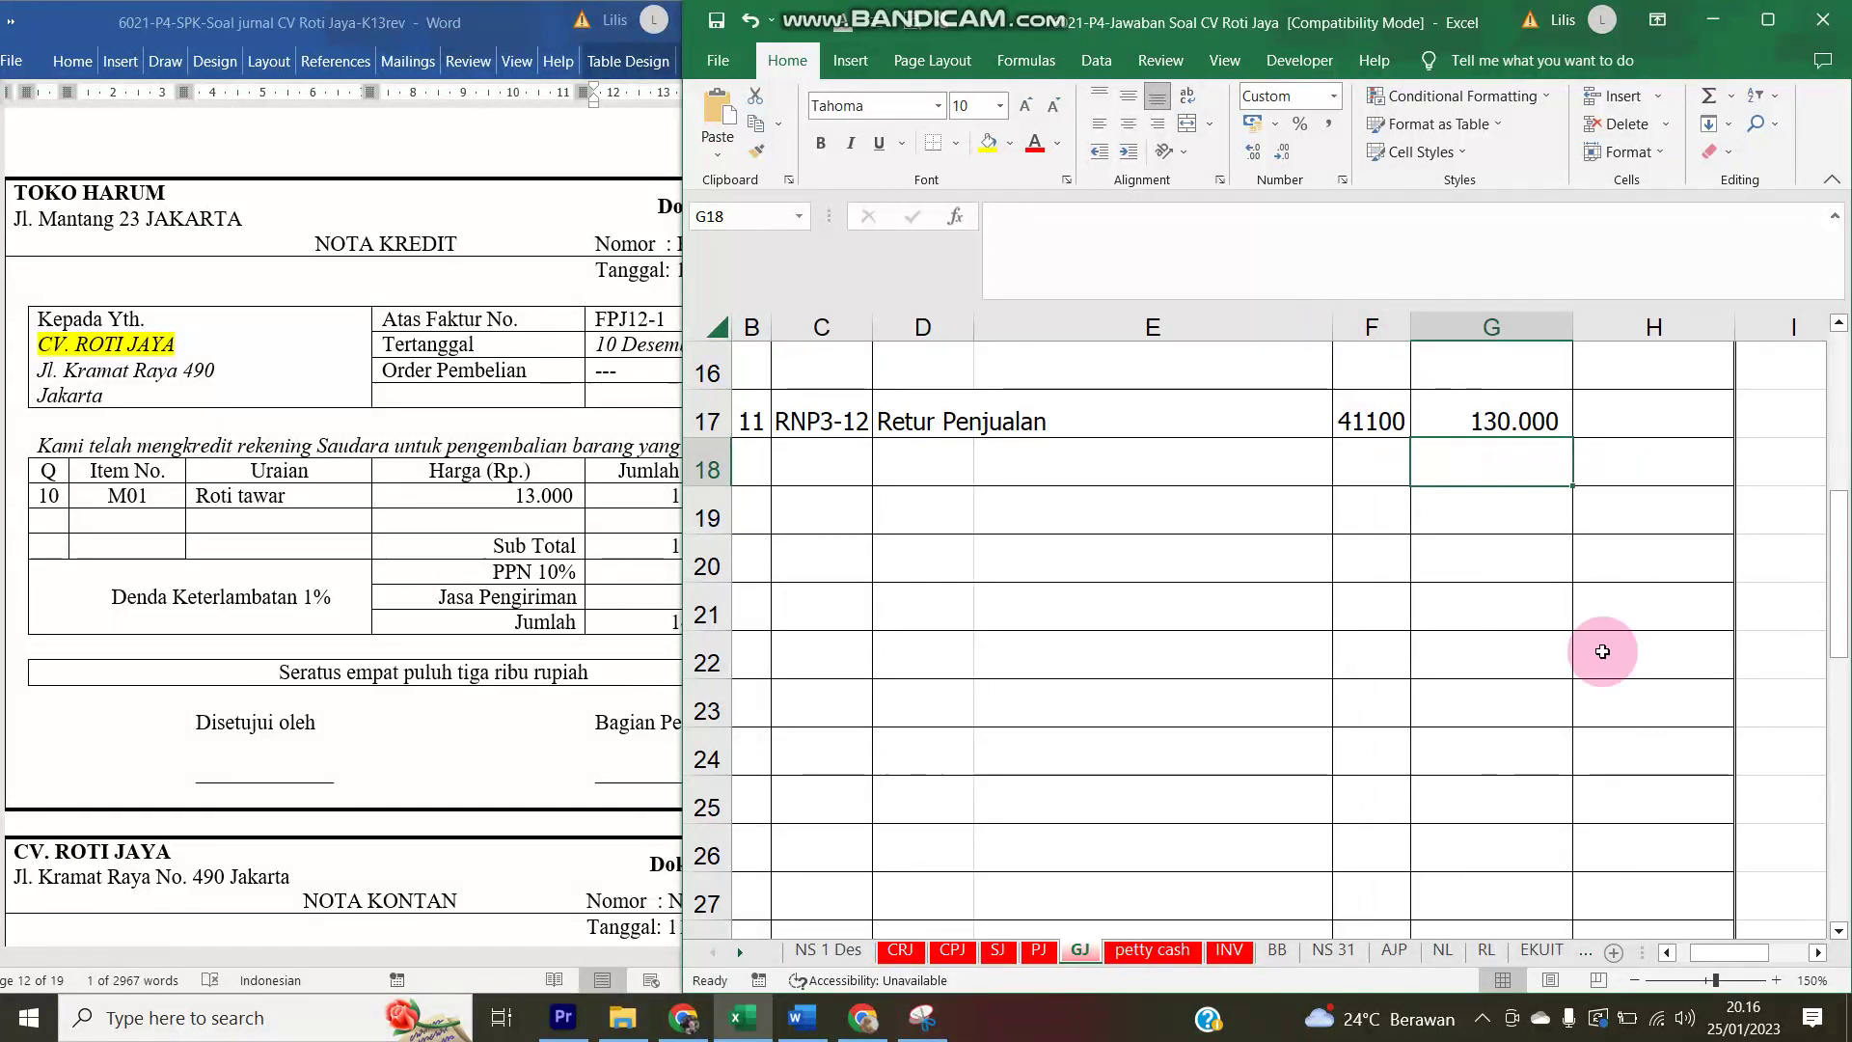
click(1774, 980)
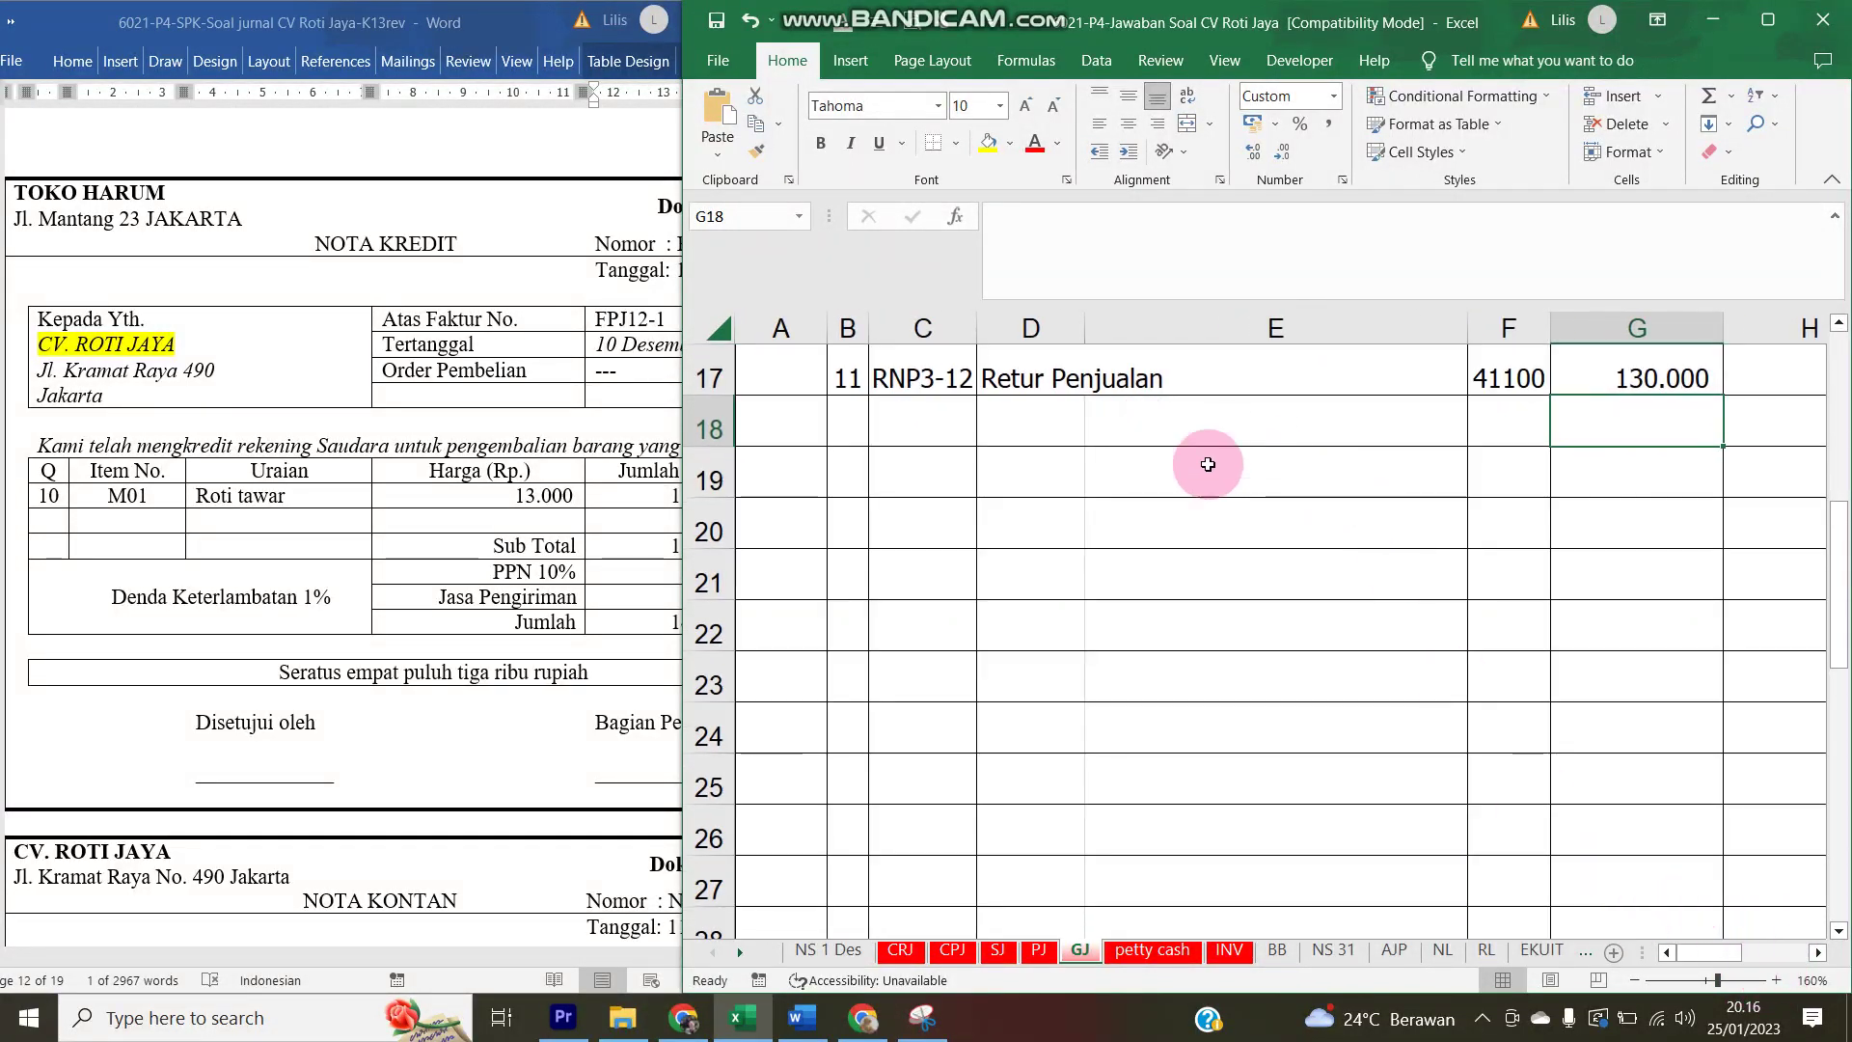
drag(1465, 326, 1368, 337)
- Fill description cell D18 with a reference to PPN- Keluaran in cell B25 of the NS 1 Des sheet
click(1116, 415)
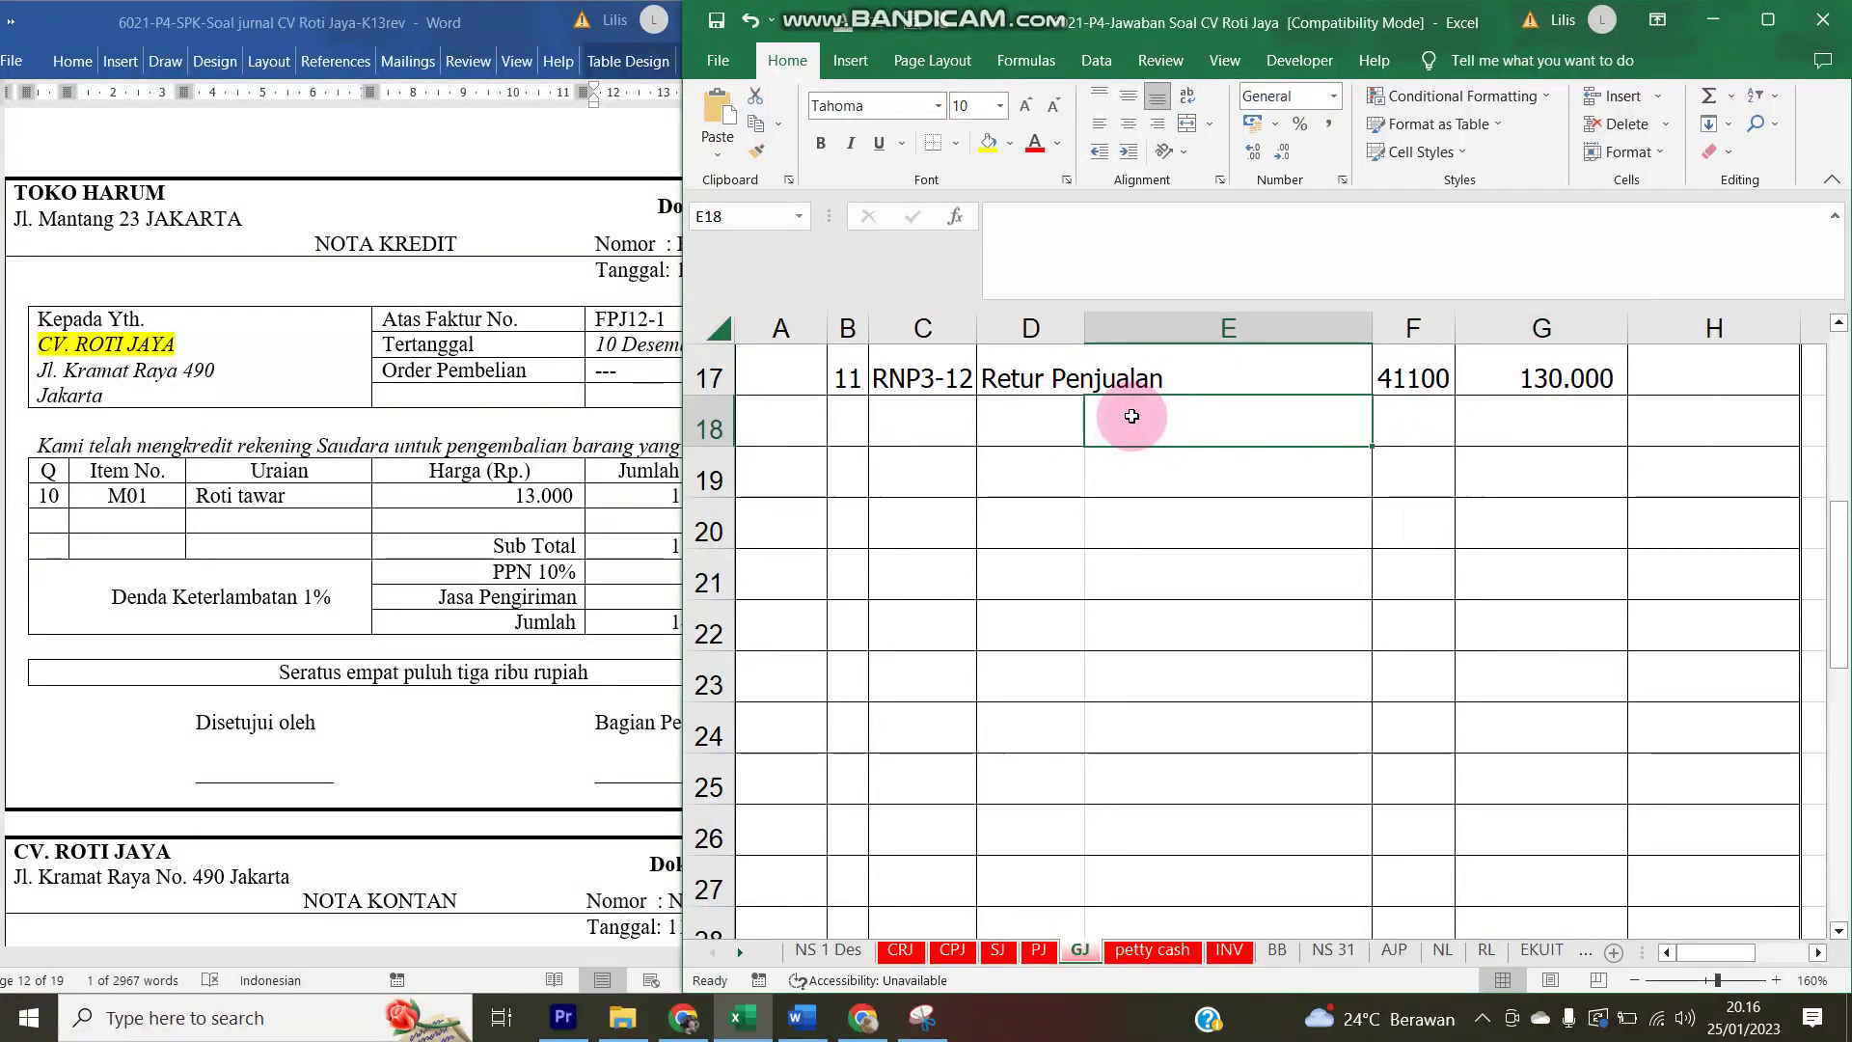
click(1056, 379)
click(605, 483)
click(684, 546)
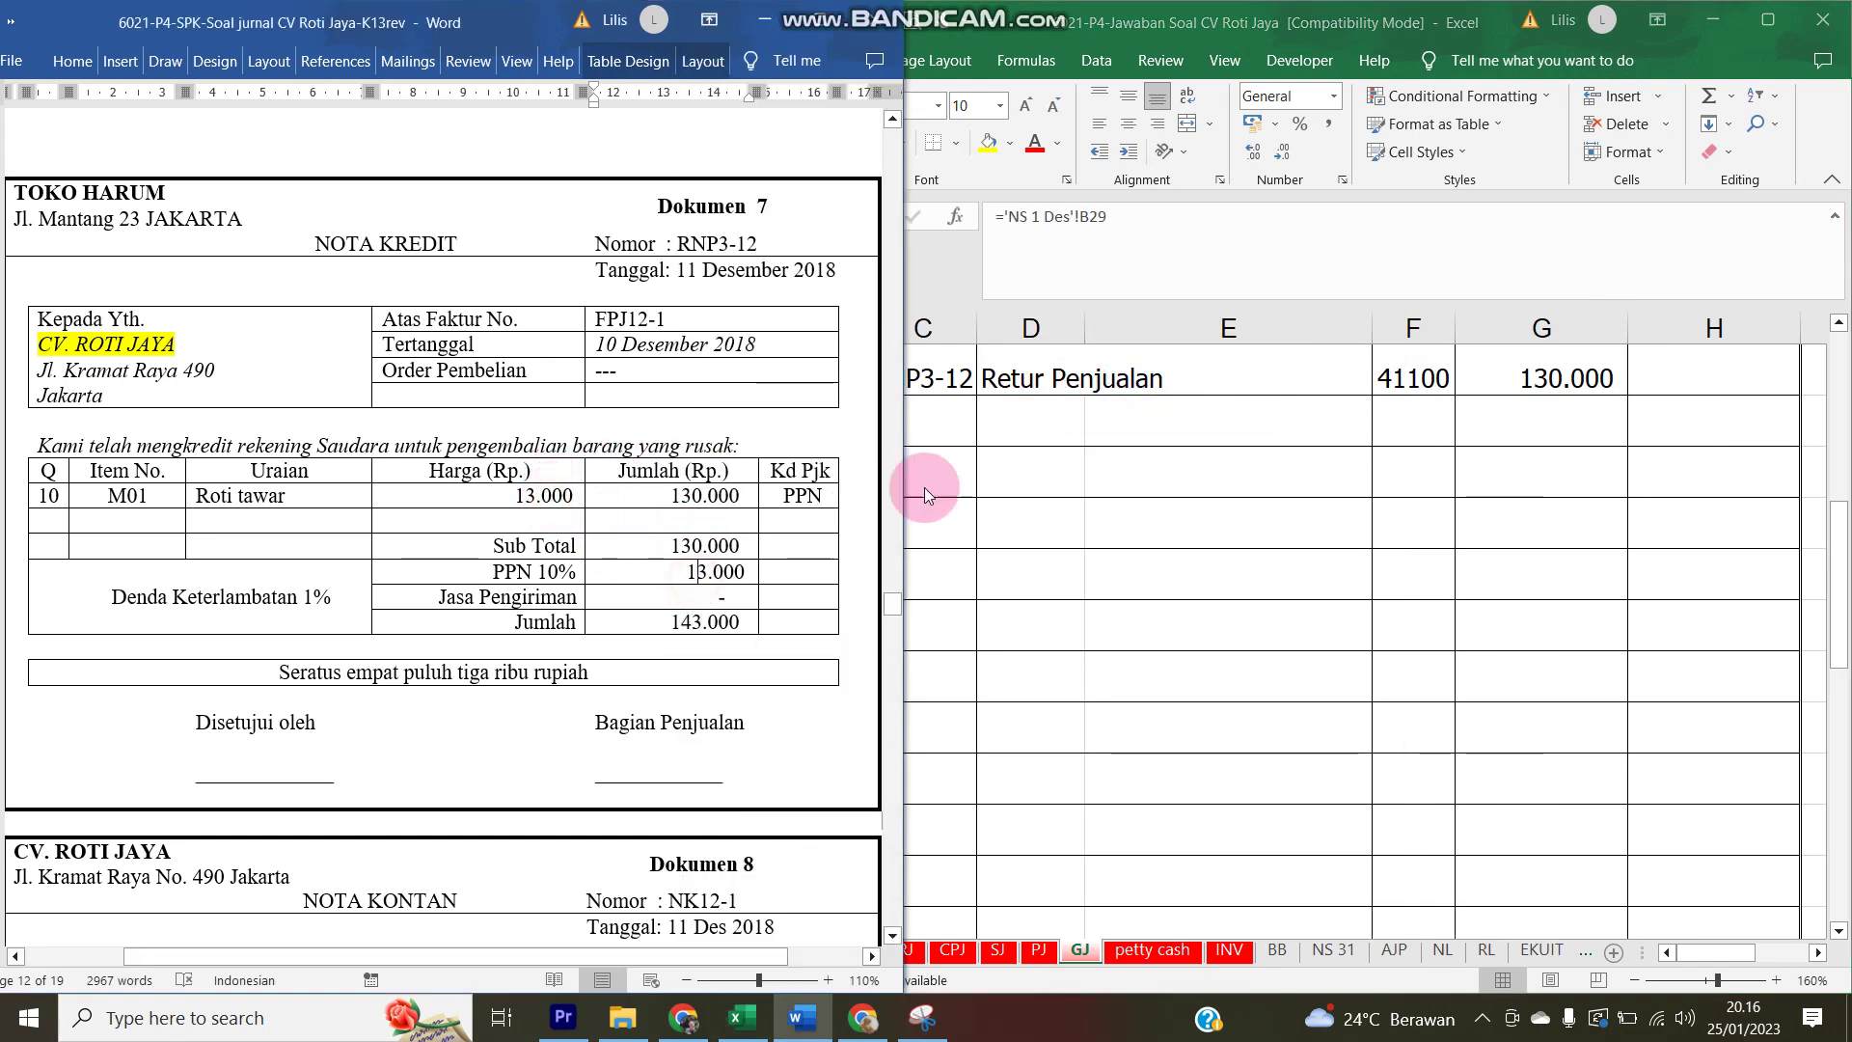
click(1046, 411)
text(=)
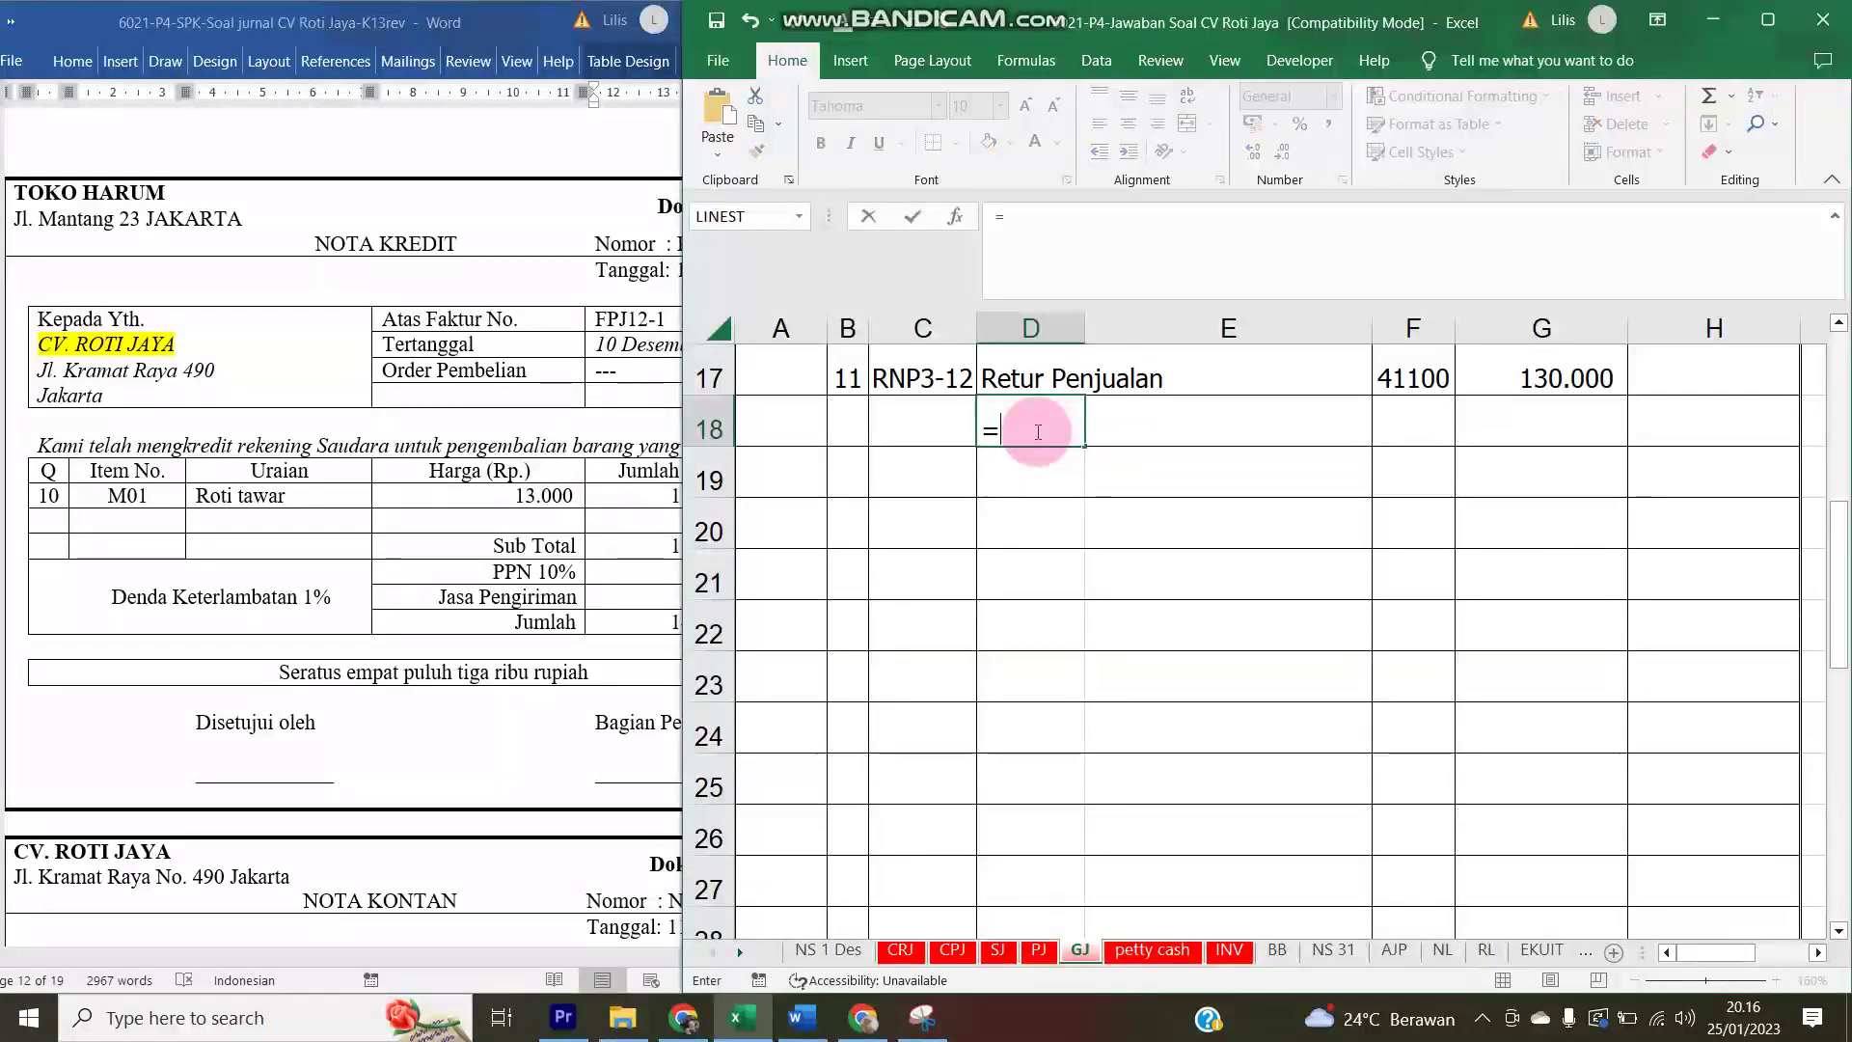
click(997, 950)
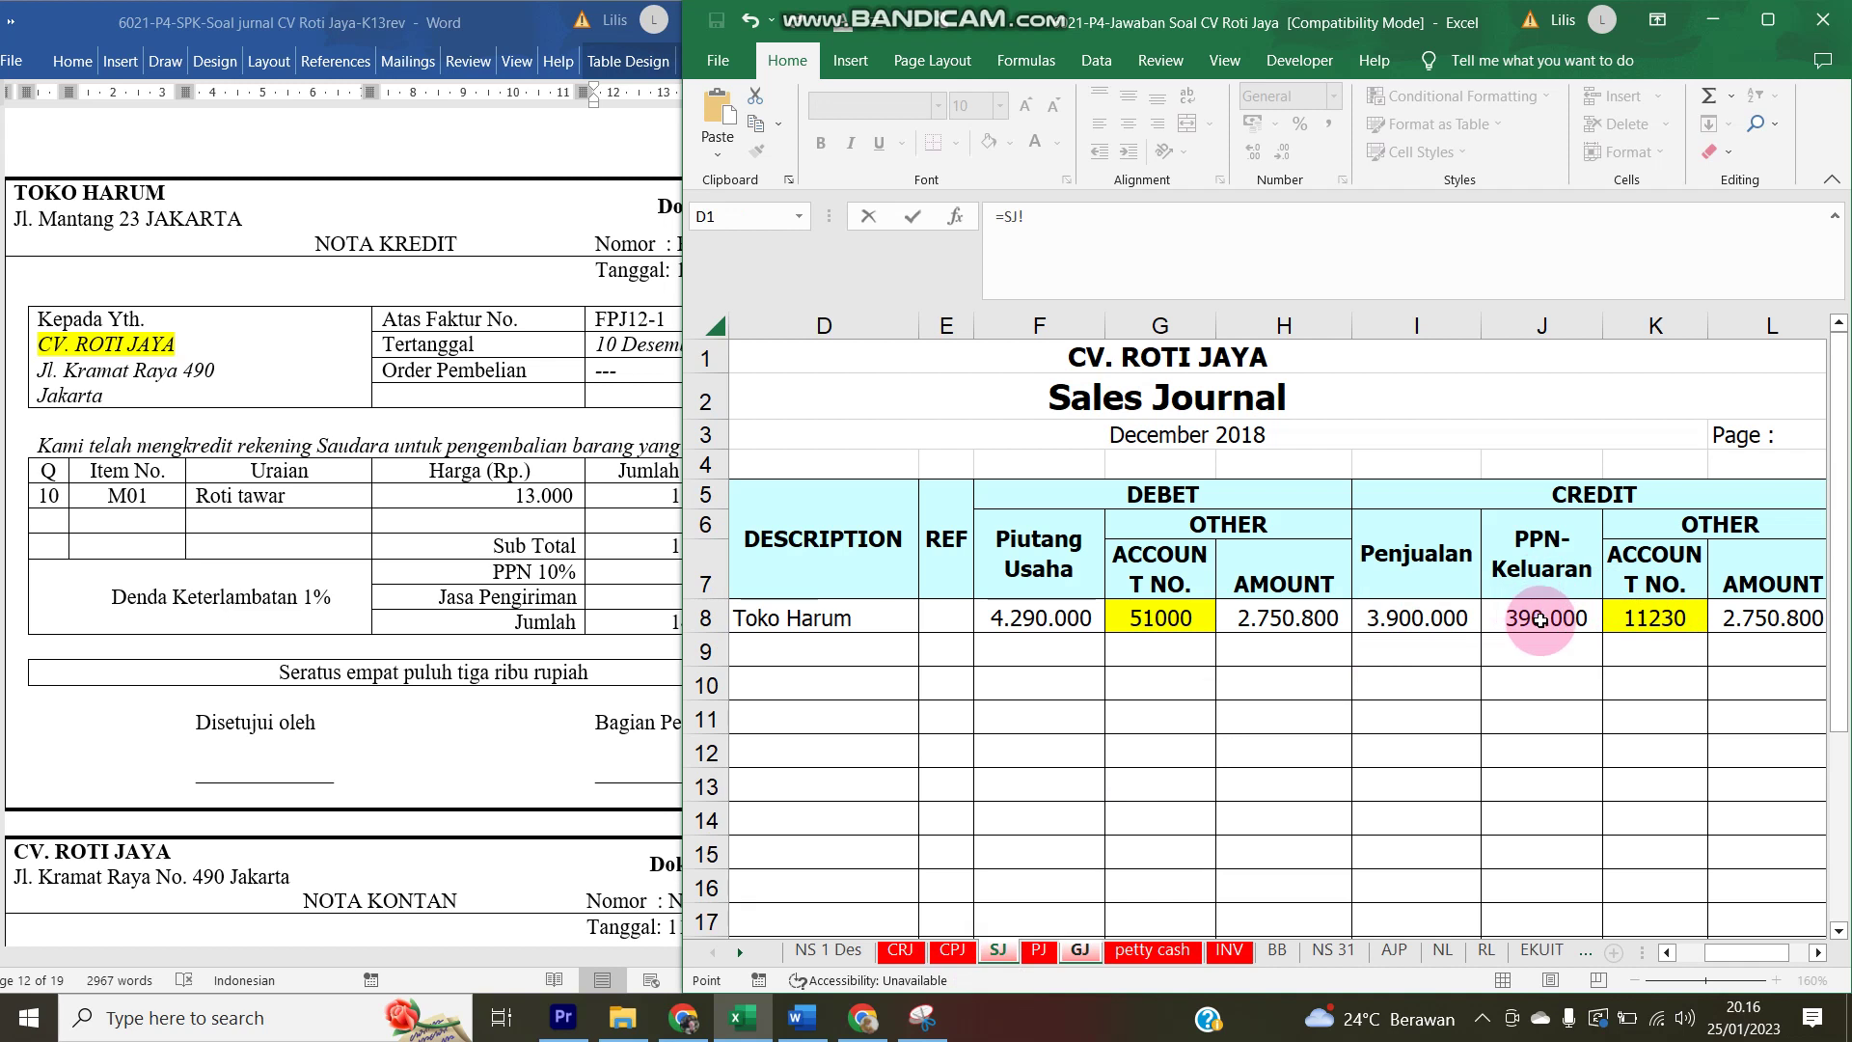
click(810, 953)
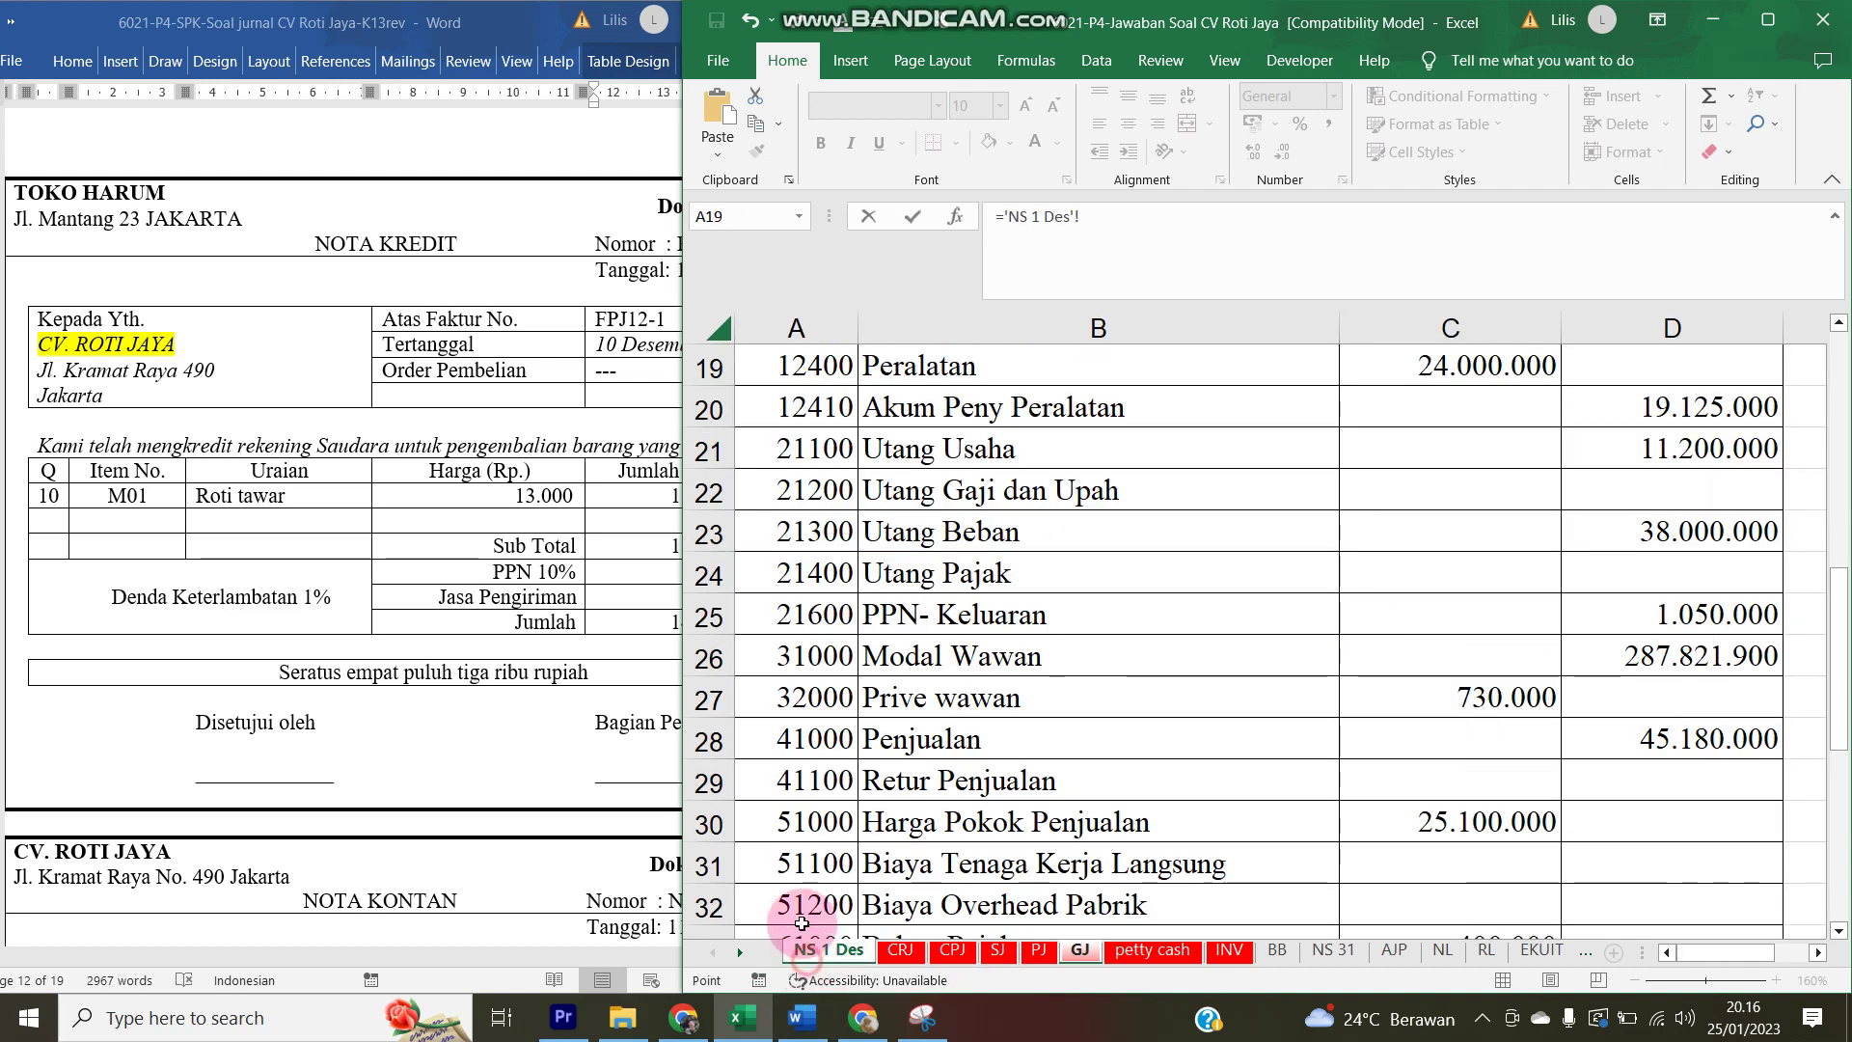
click(889, 618)
key(Return)
key(Up)
key(Right)
key(Right)
text(=)
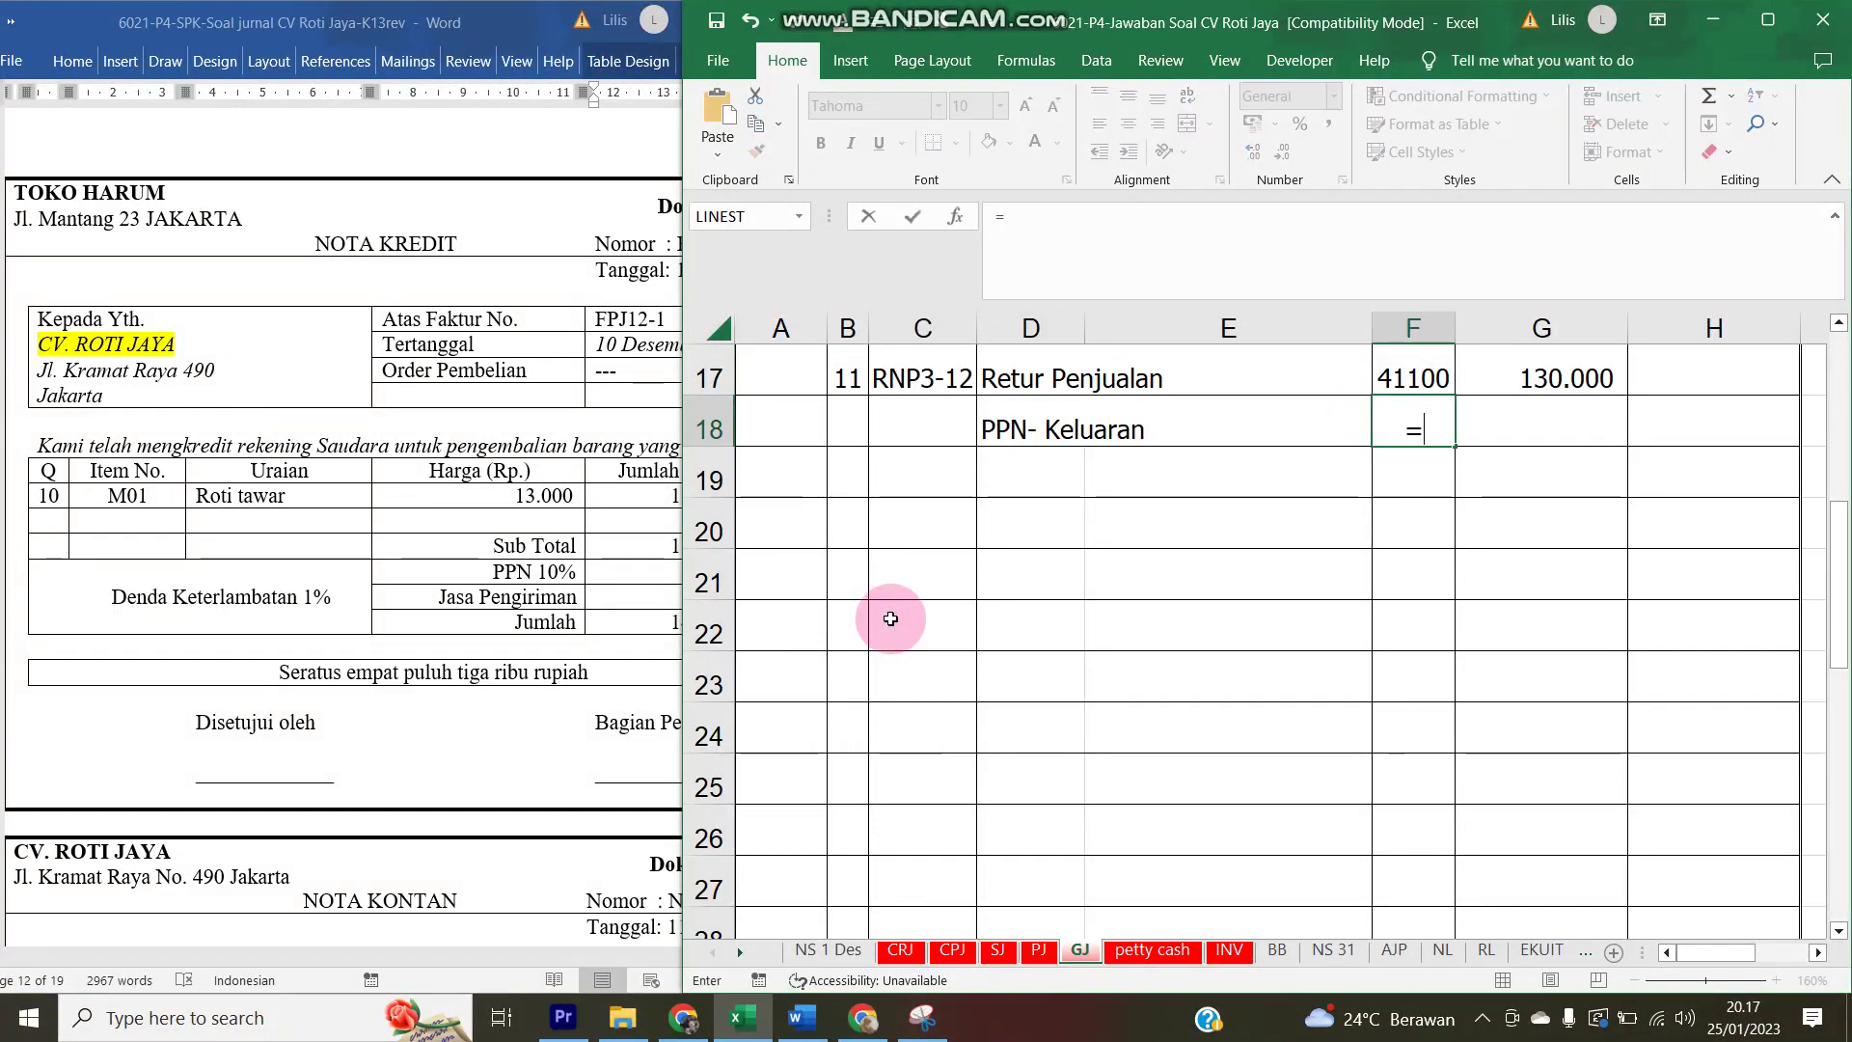
click(822, 951)
click(810, 629)
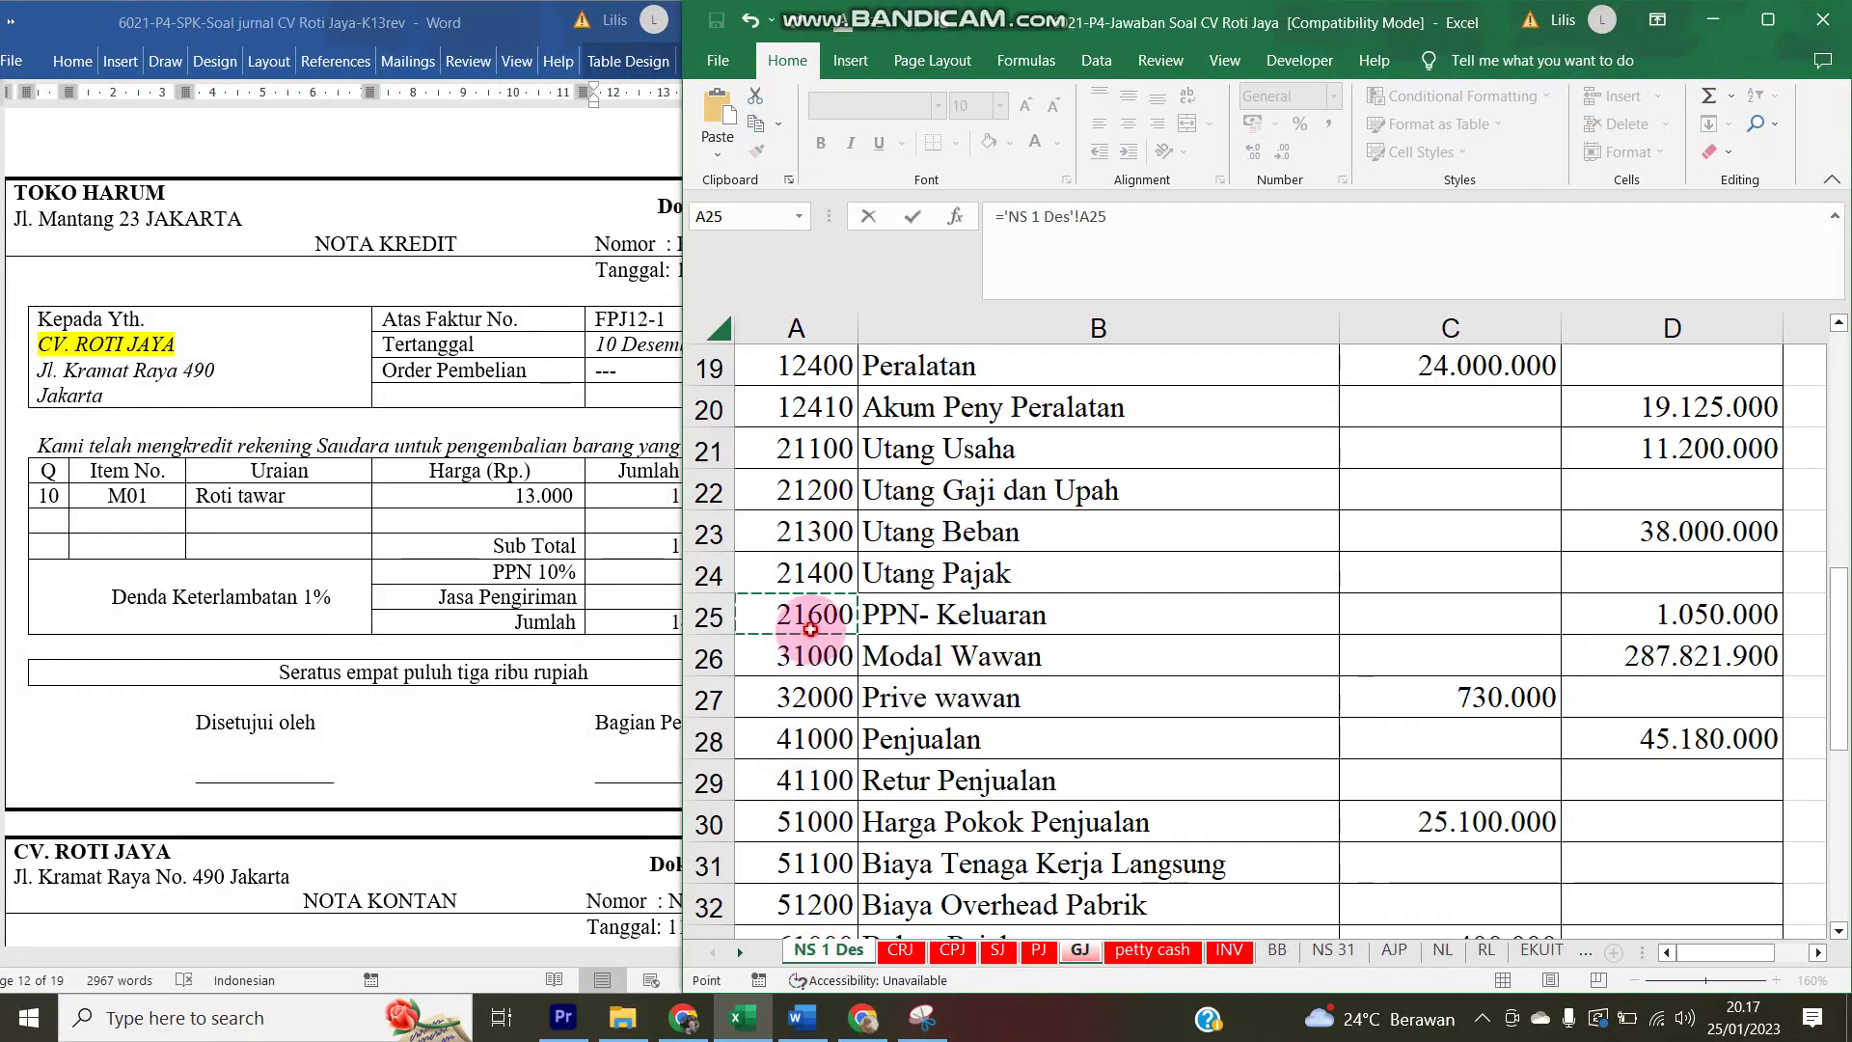
key(Tab)
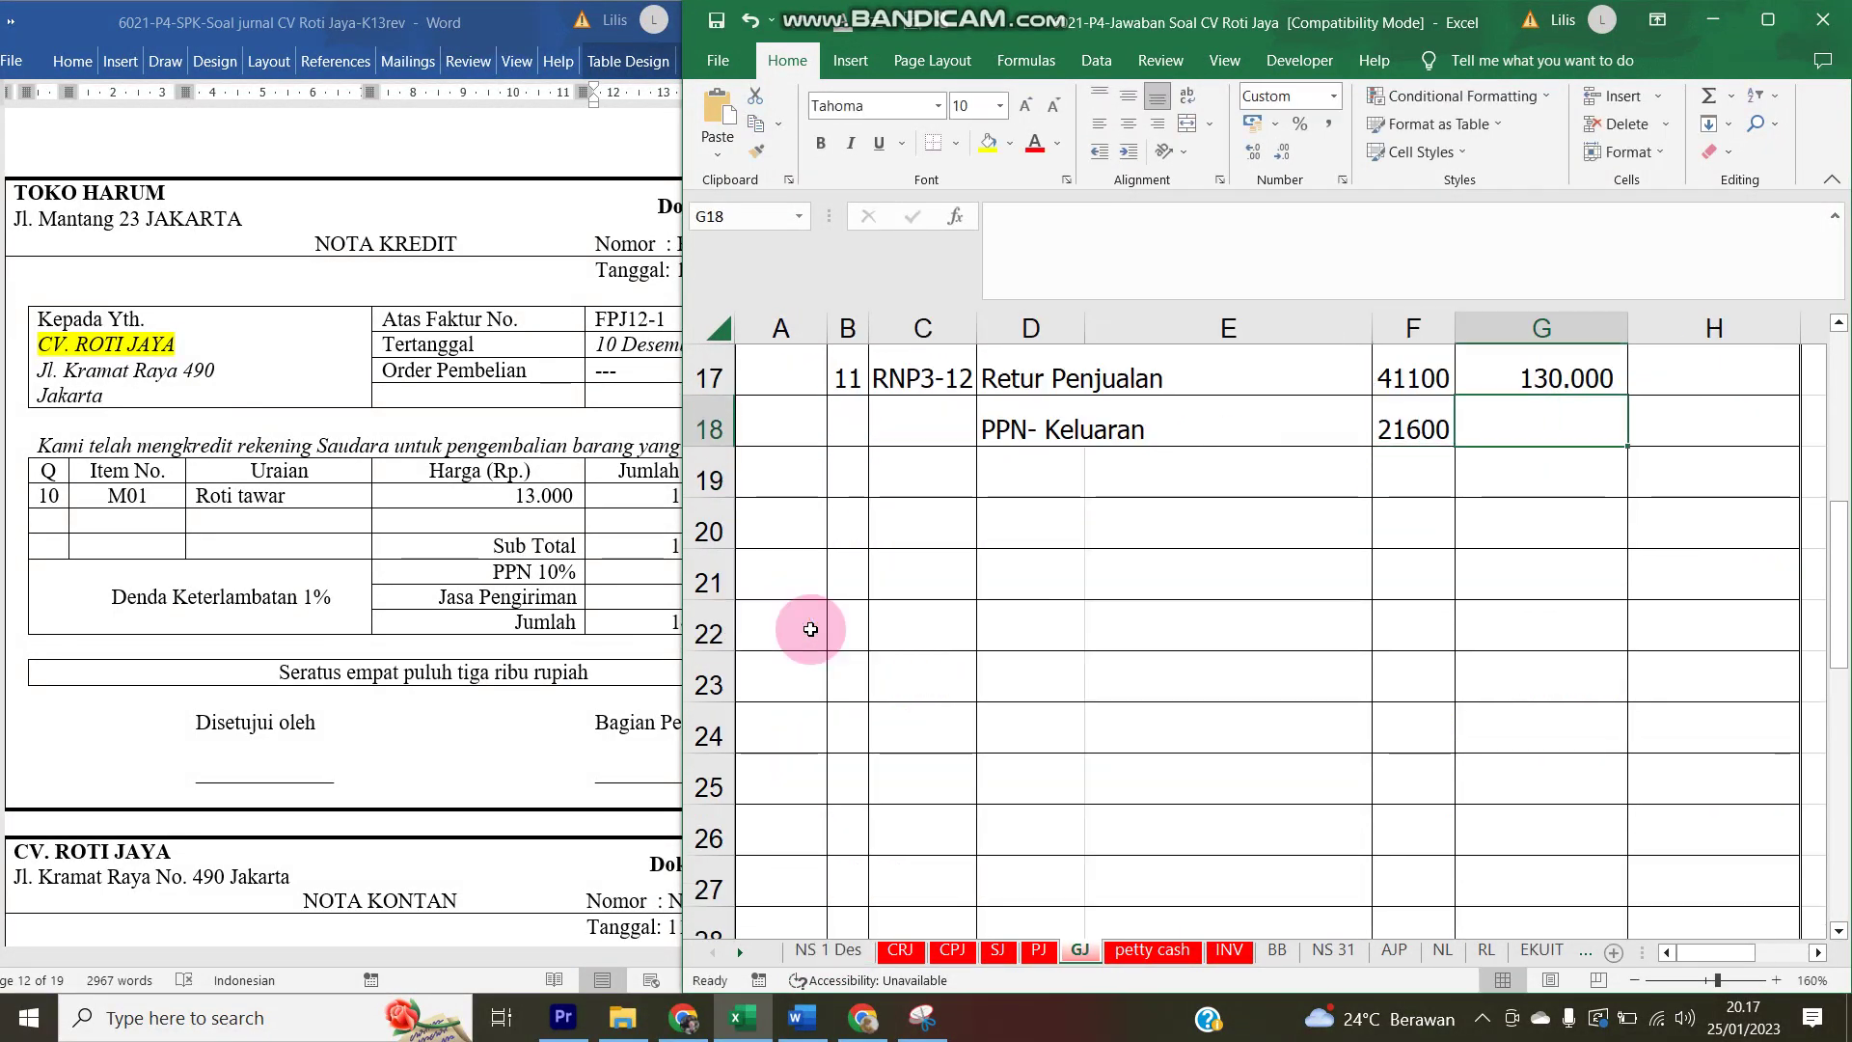
- Enter the credit note's PPN 10% amount, 13000, as the PPN- Keluaran debit in cell G18
click(632, 576)
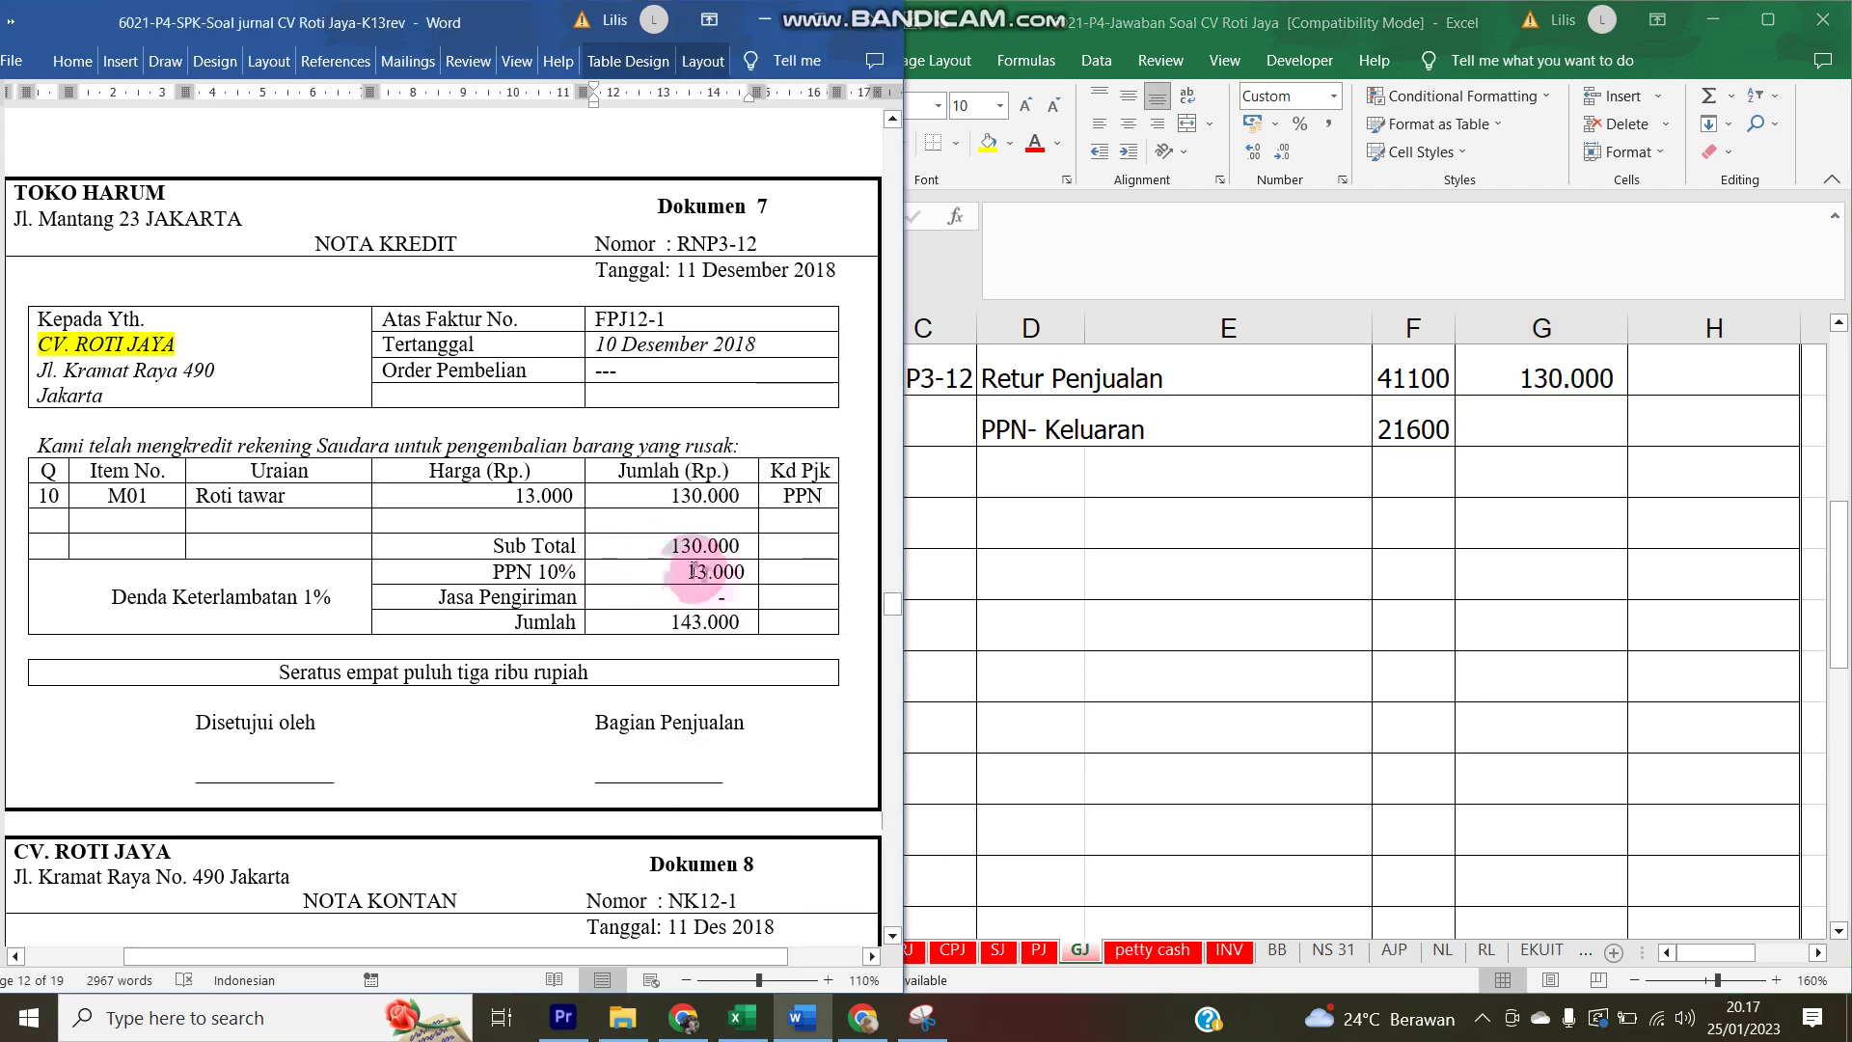
click(1510, 429)
text(13.00)
key(Return)
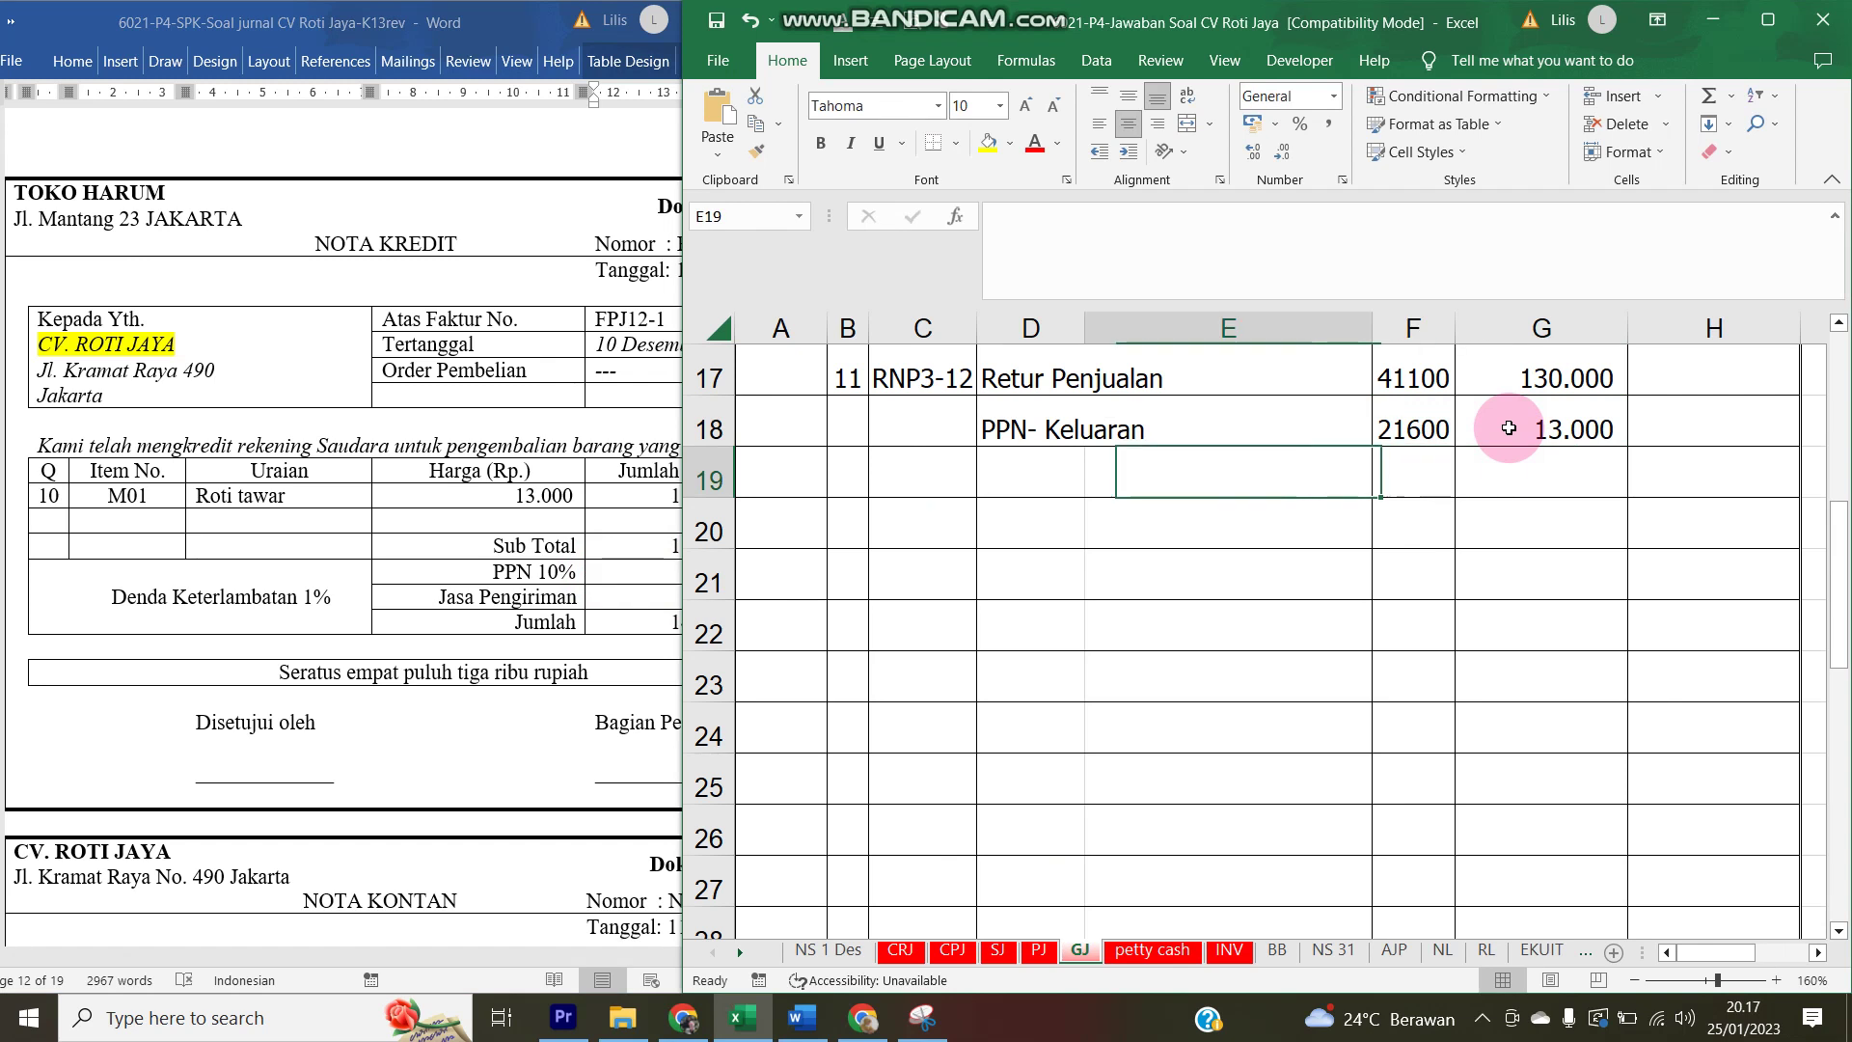
- Fill description cell E19 with a reference to Piutang Usaha in cell B8 of the NS 1 Des sheet
text(=)
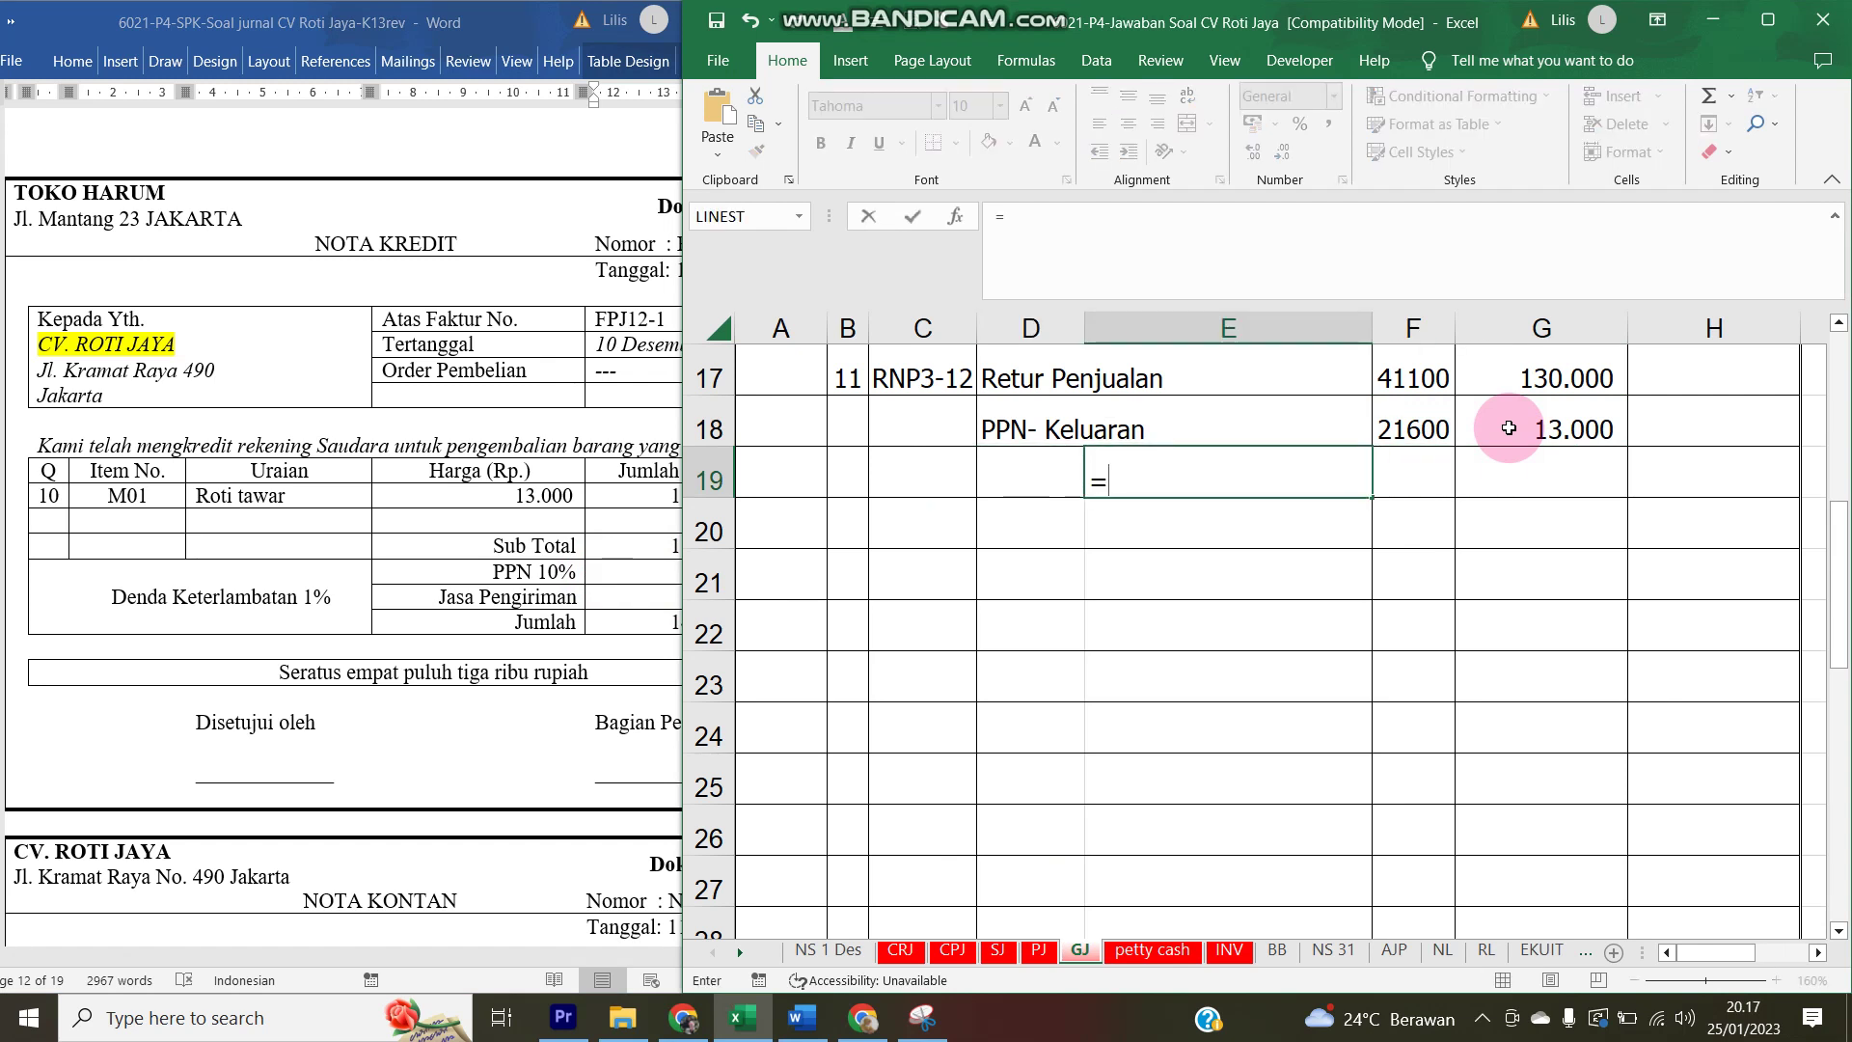
click(837, 949)
scroll(868, 771, up, 6)
click(895, 680)
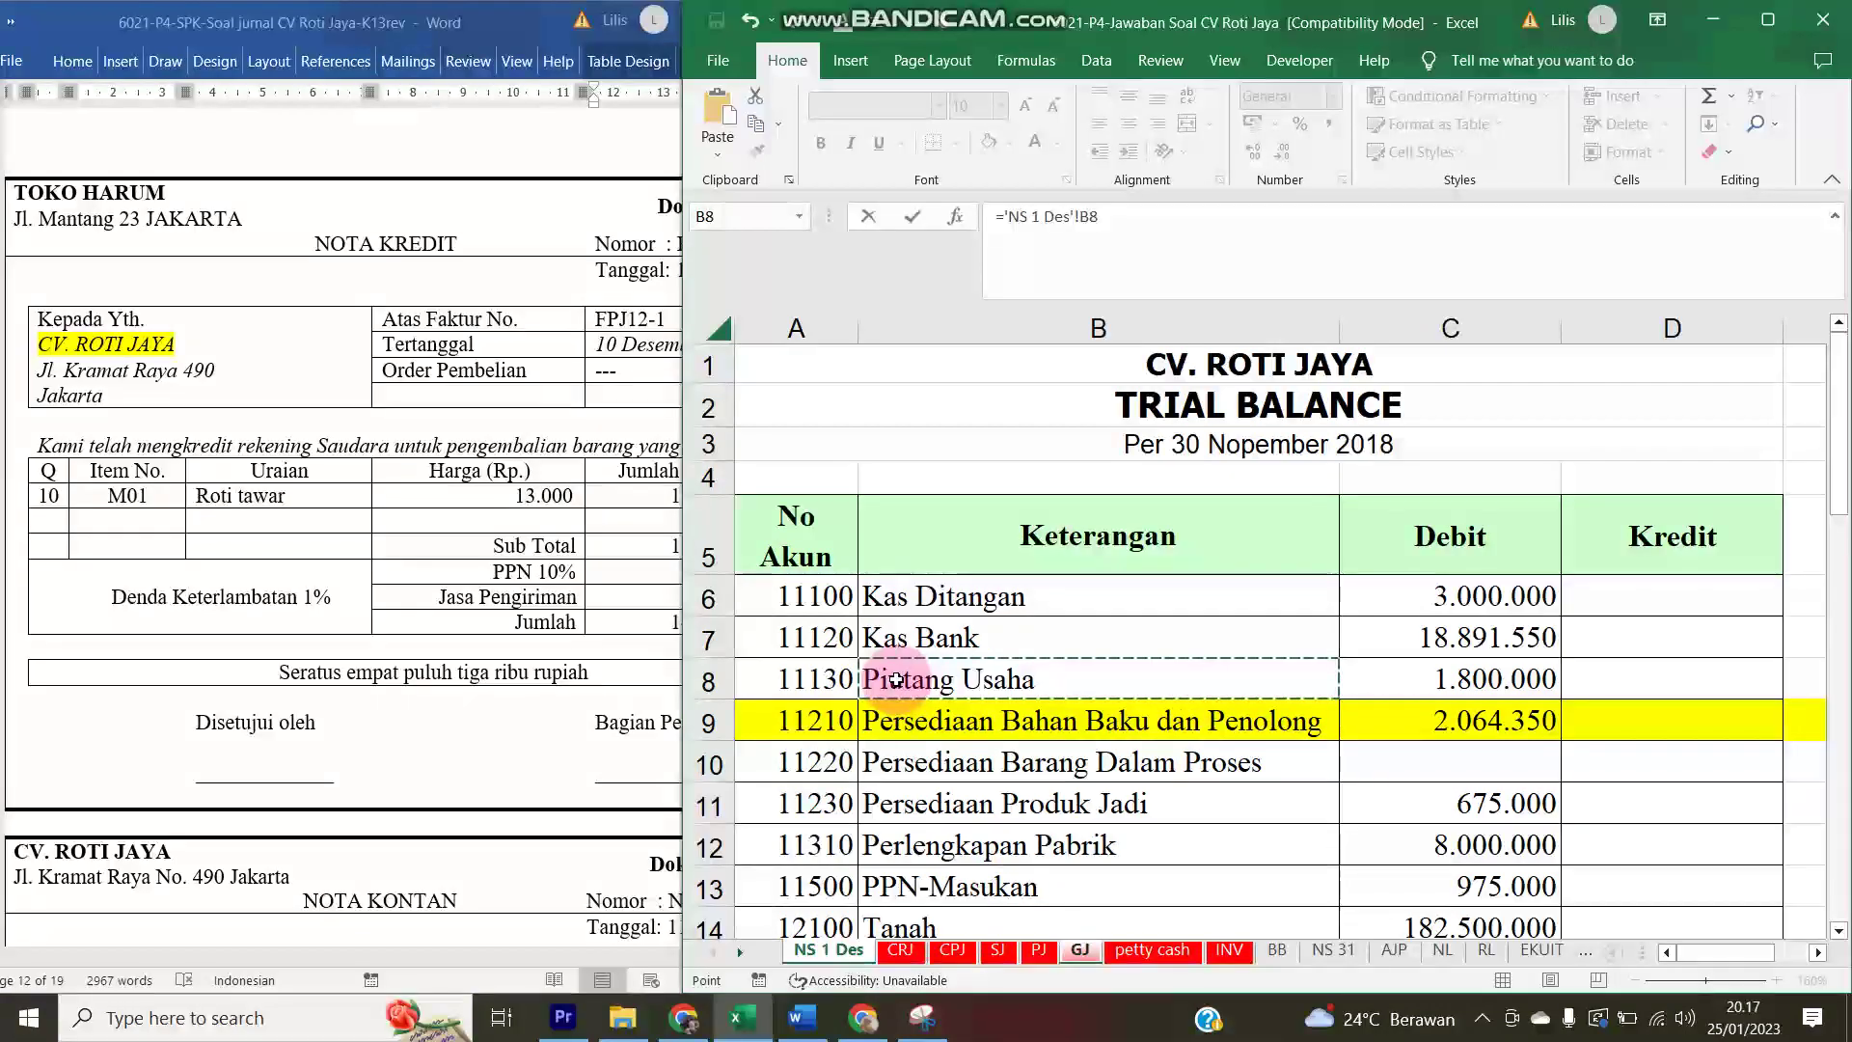
key(Return)
- Enter the credit note's total, 143000, as the Piutang Usaha credit in cell H19, keeping the Word document's amounts intact
key(Right)
key(Right)
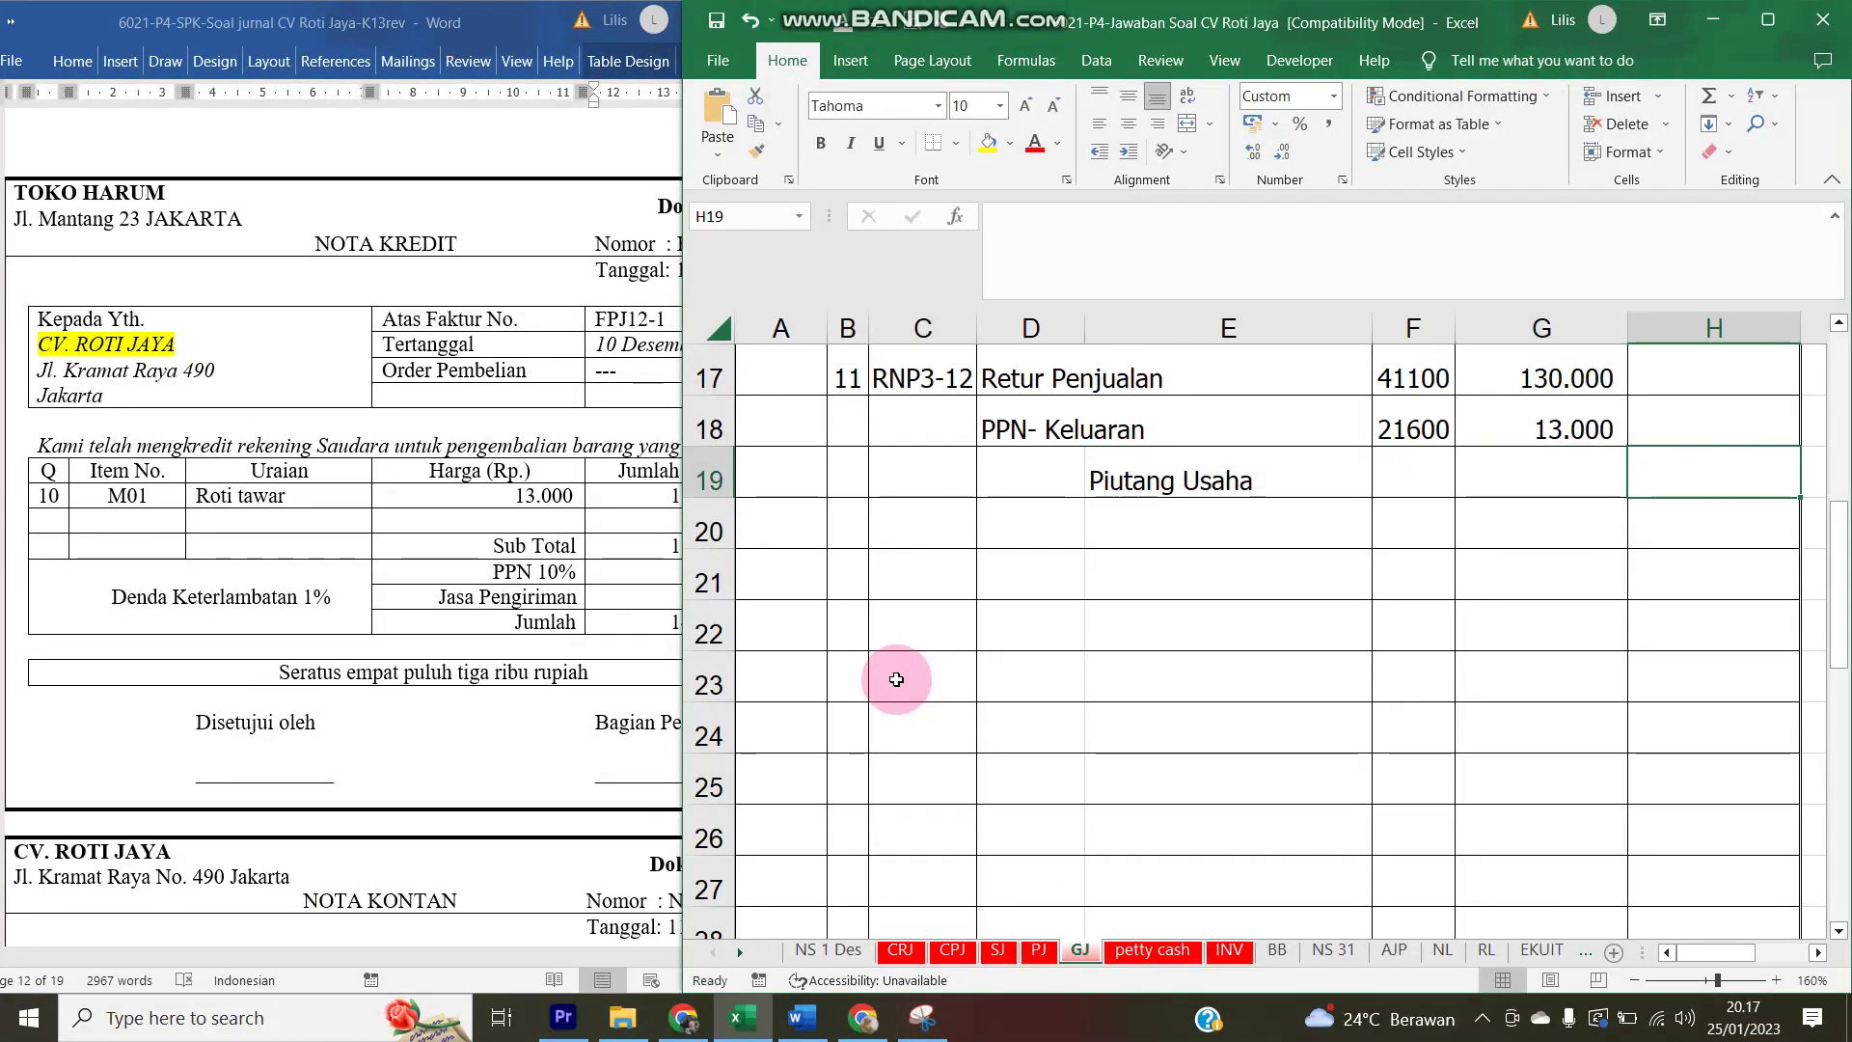
click(661, 670)
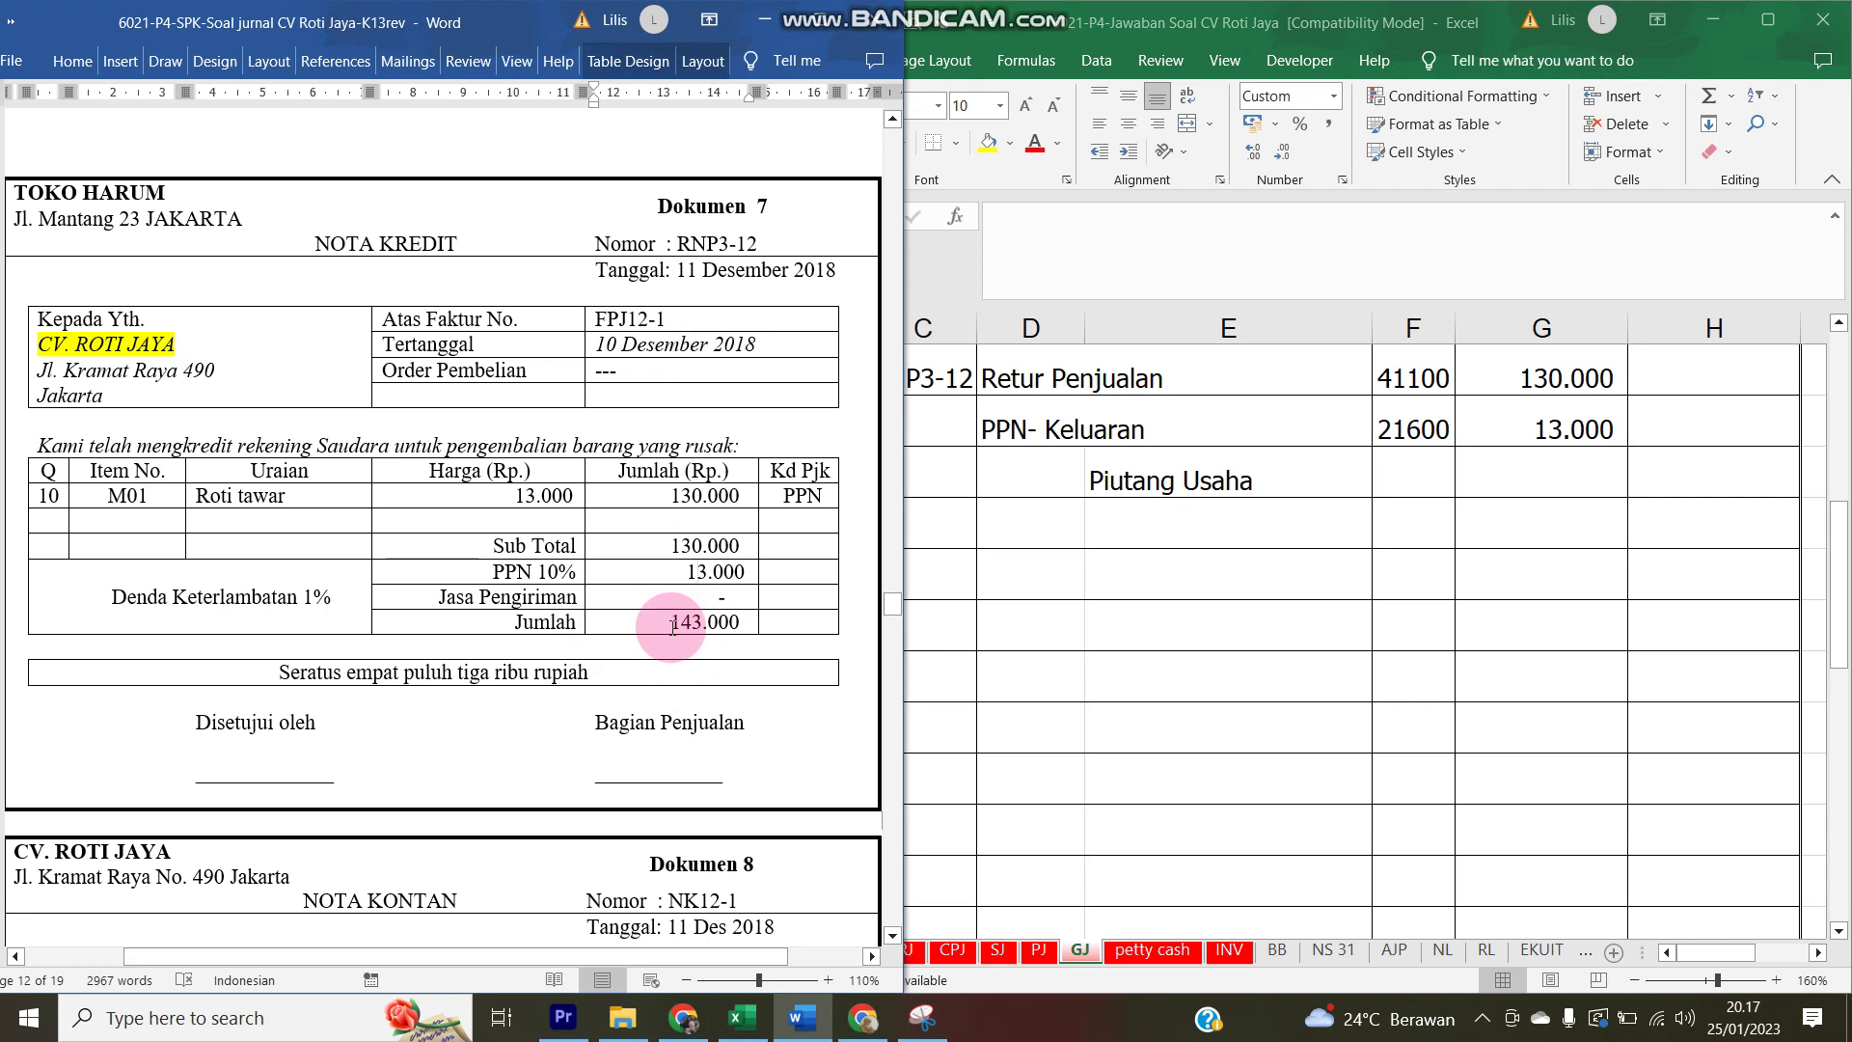
drag(672, 627, 694, 571)
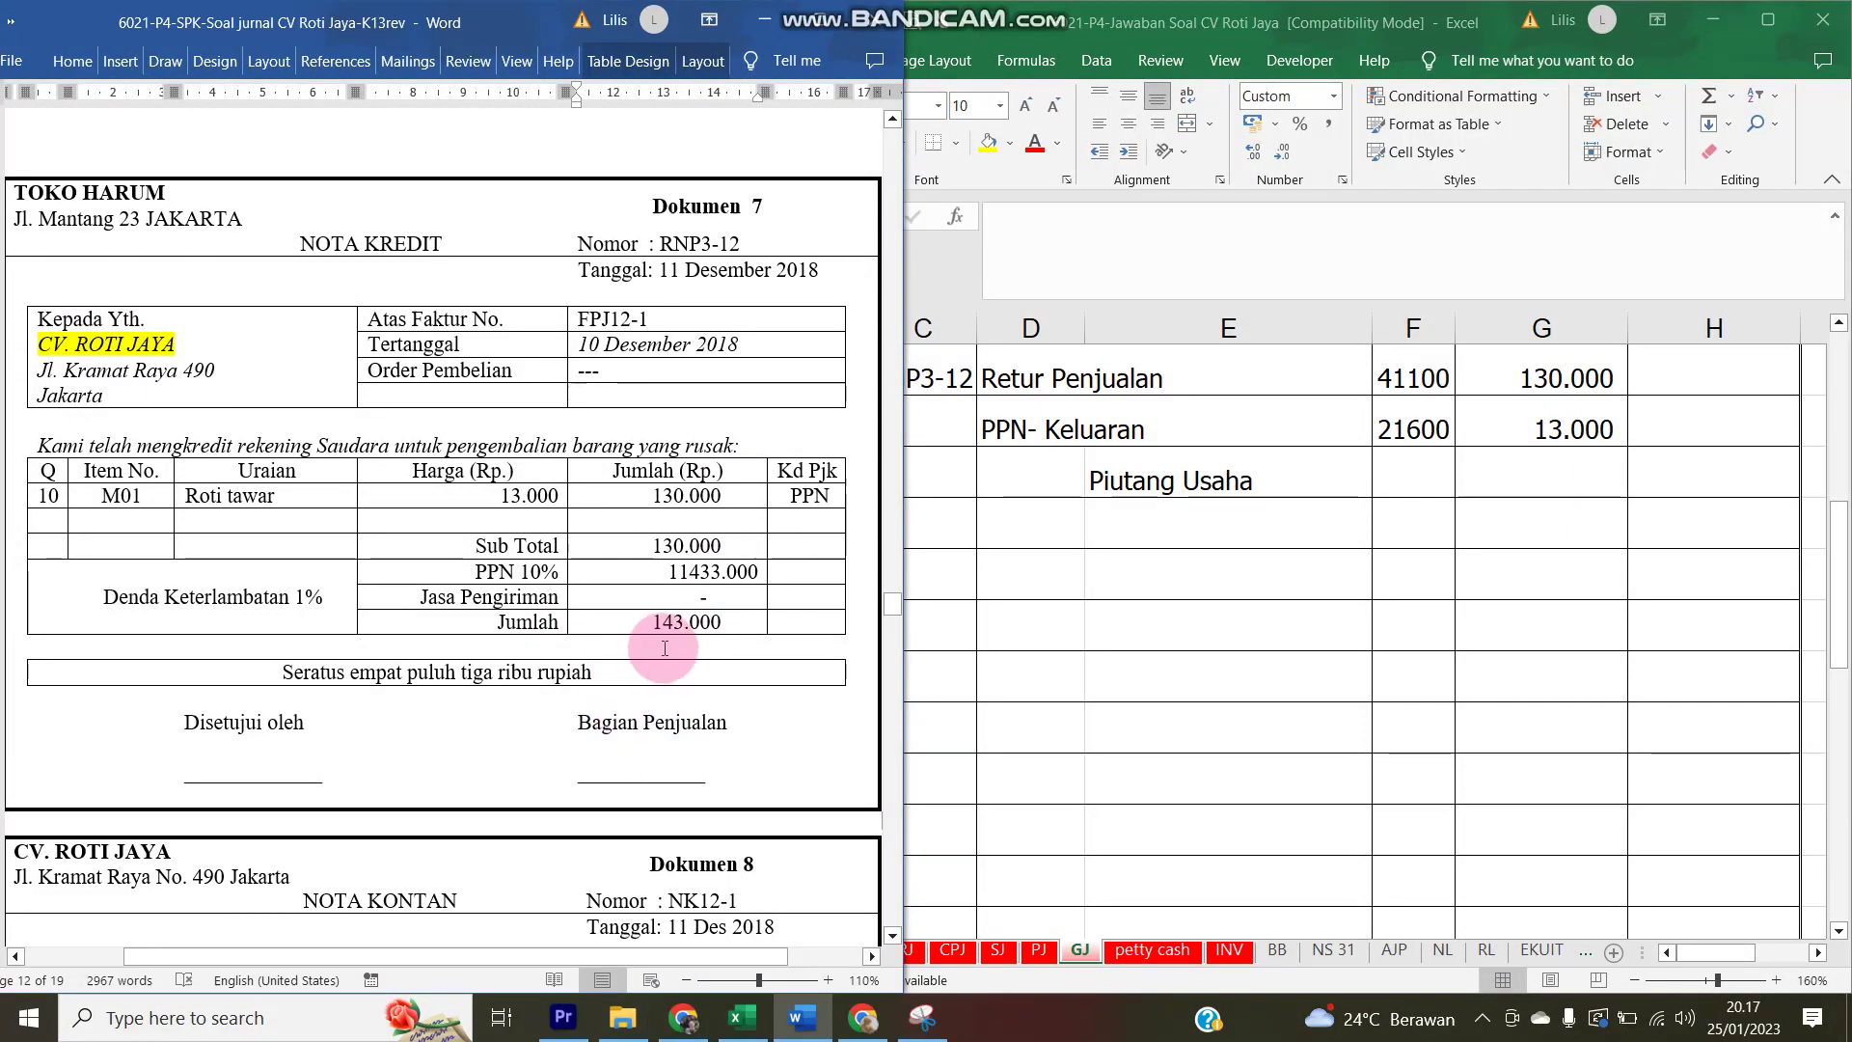
key(ctrl+z)
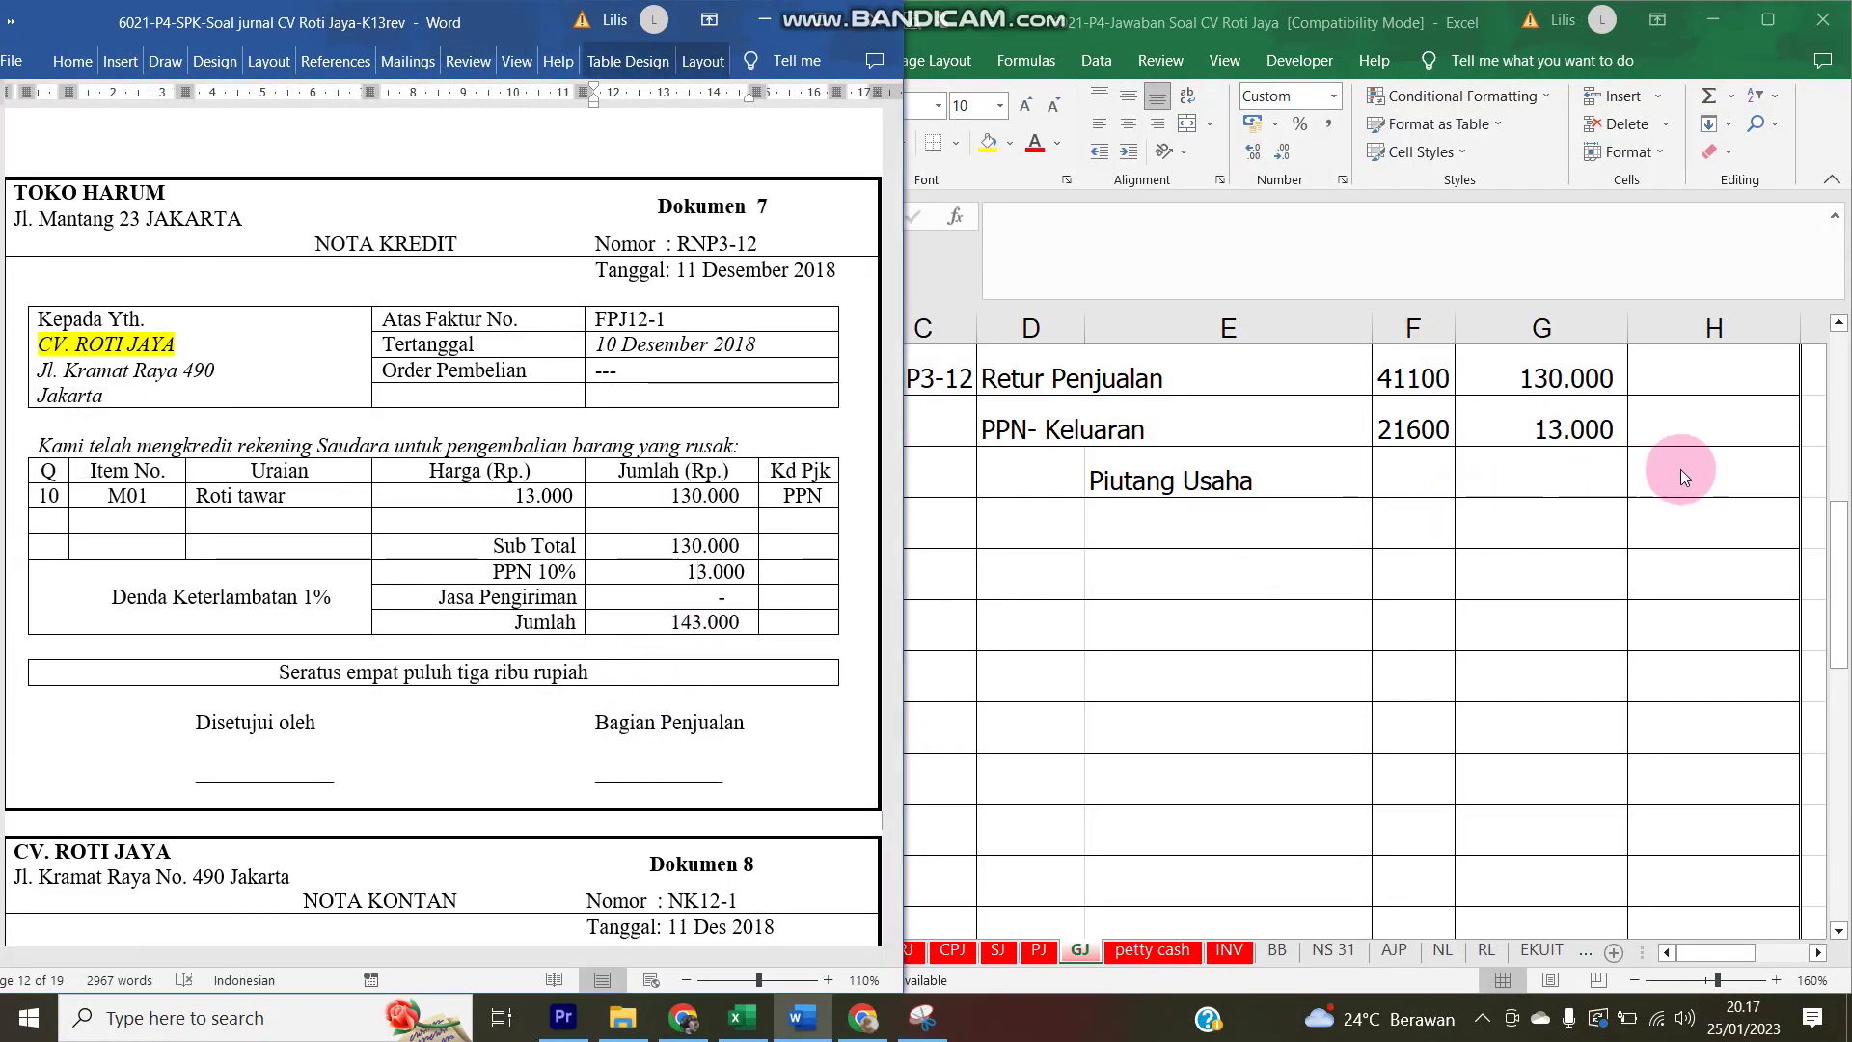
click(1682, 467)
text(14300)
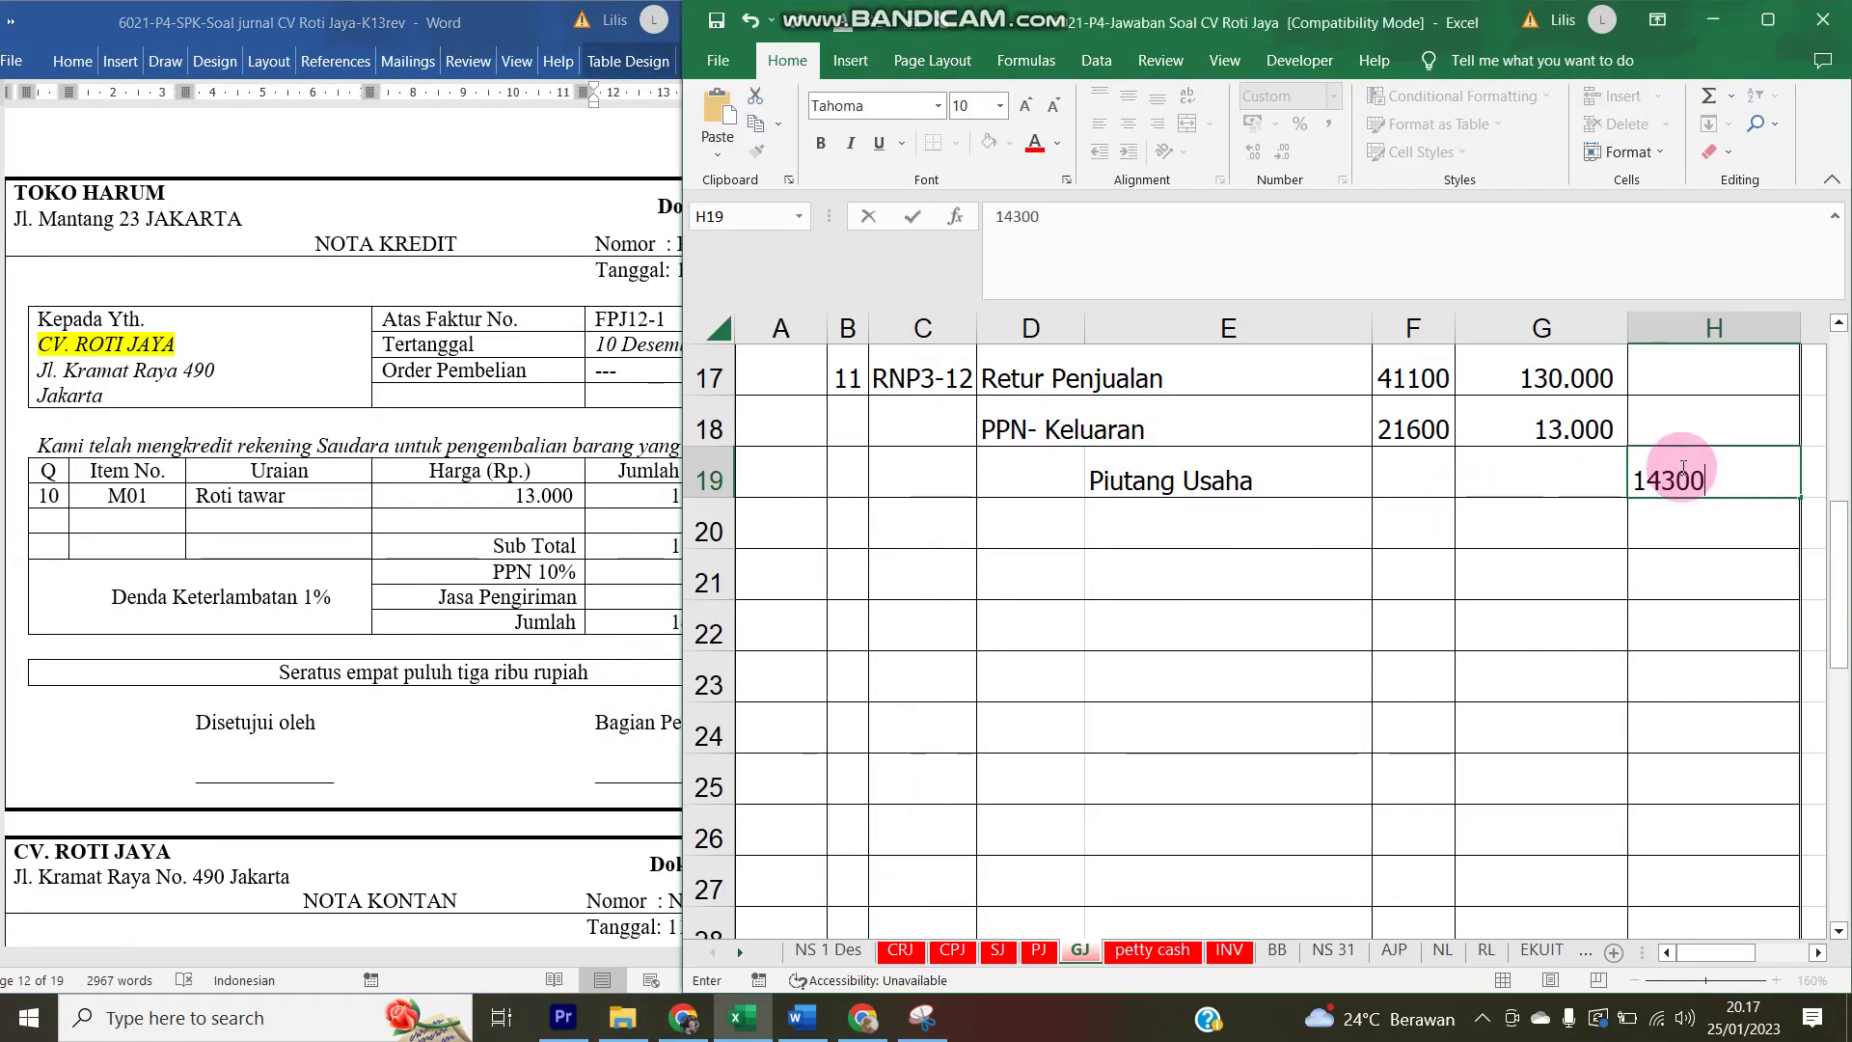
key(Return)
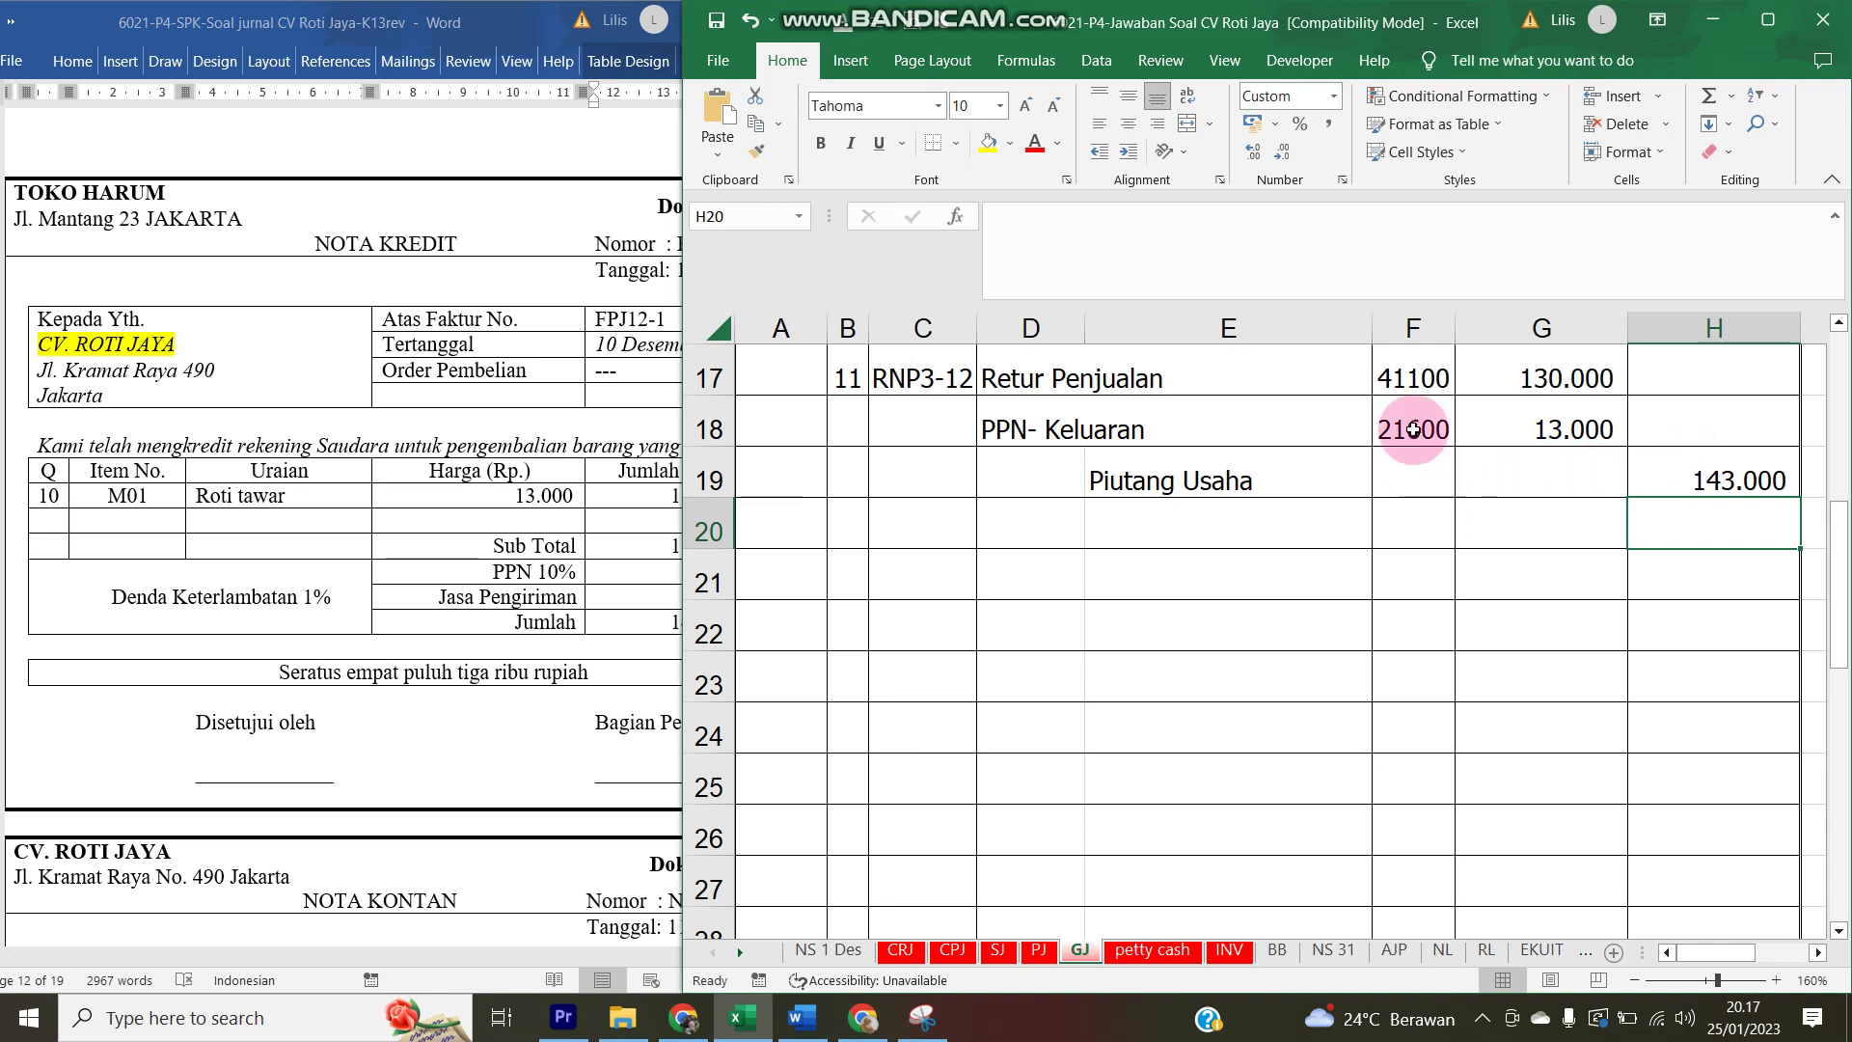
click(1429, 482)
text(=)
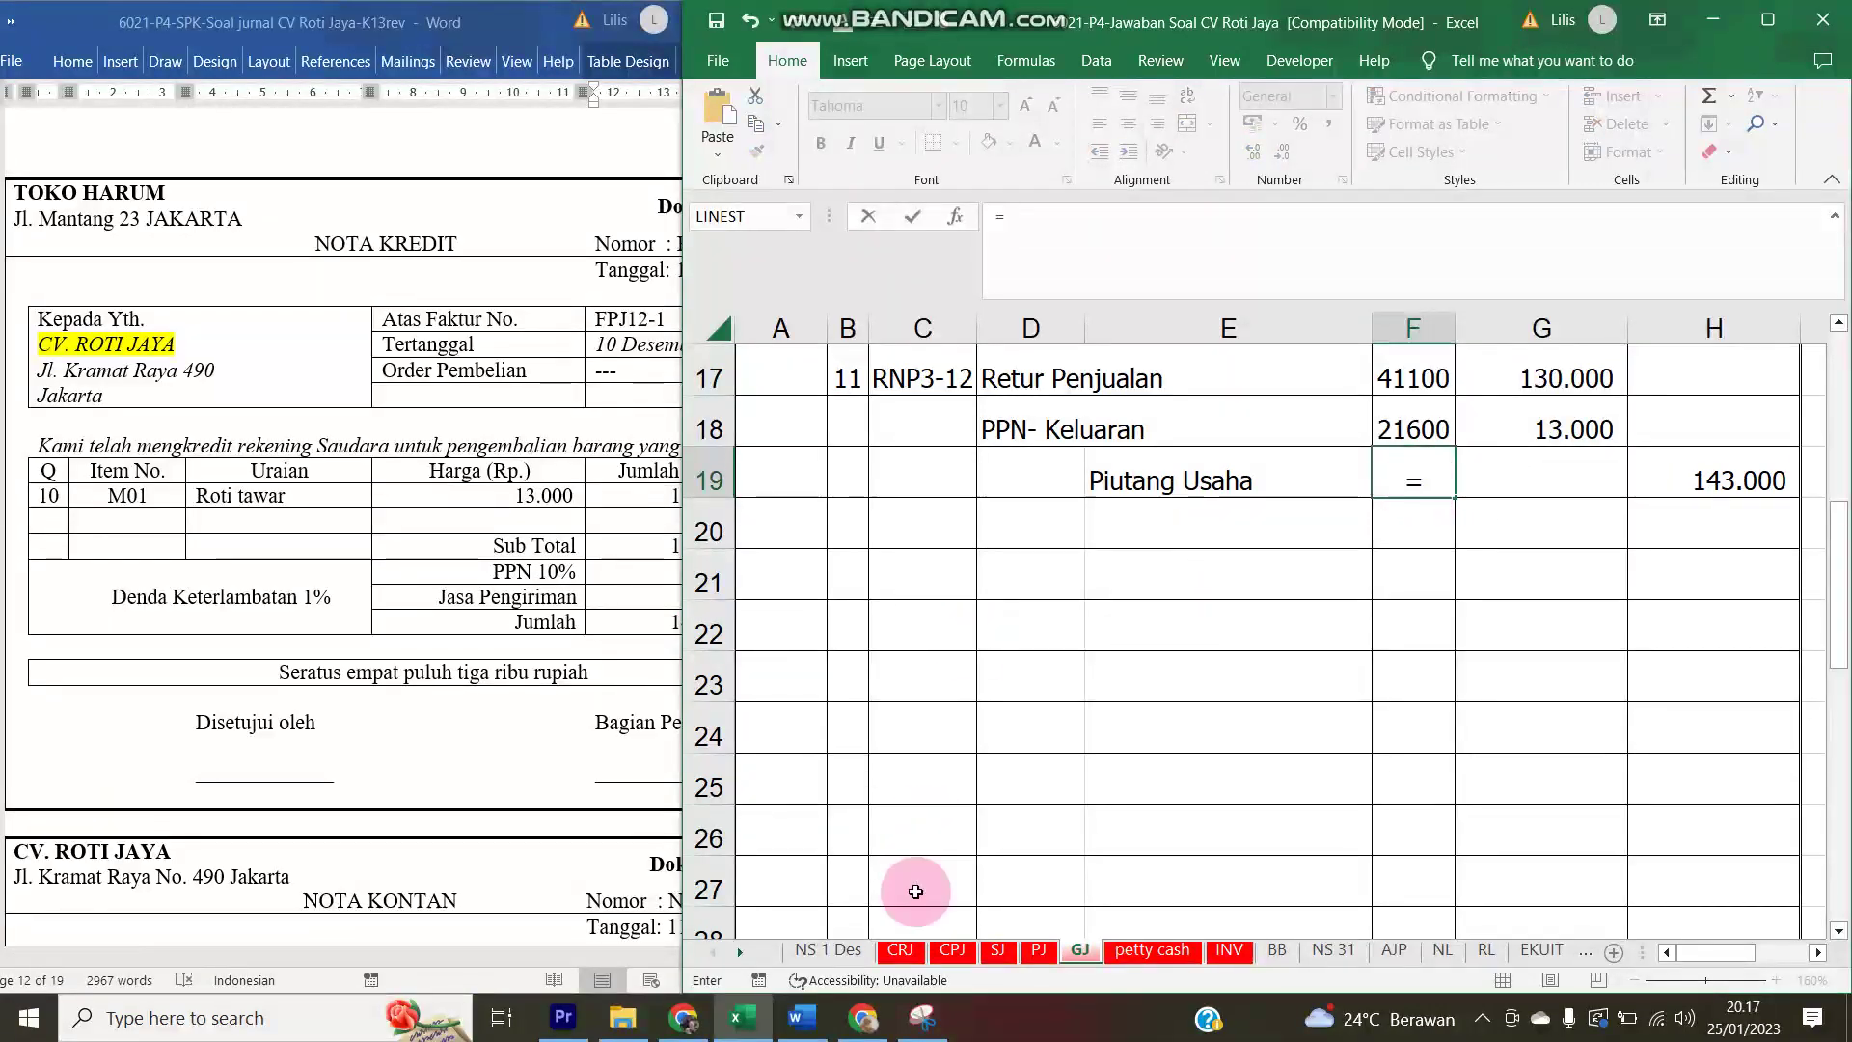
click(827, 950)
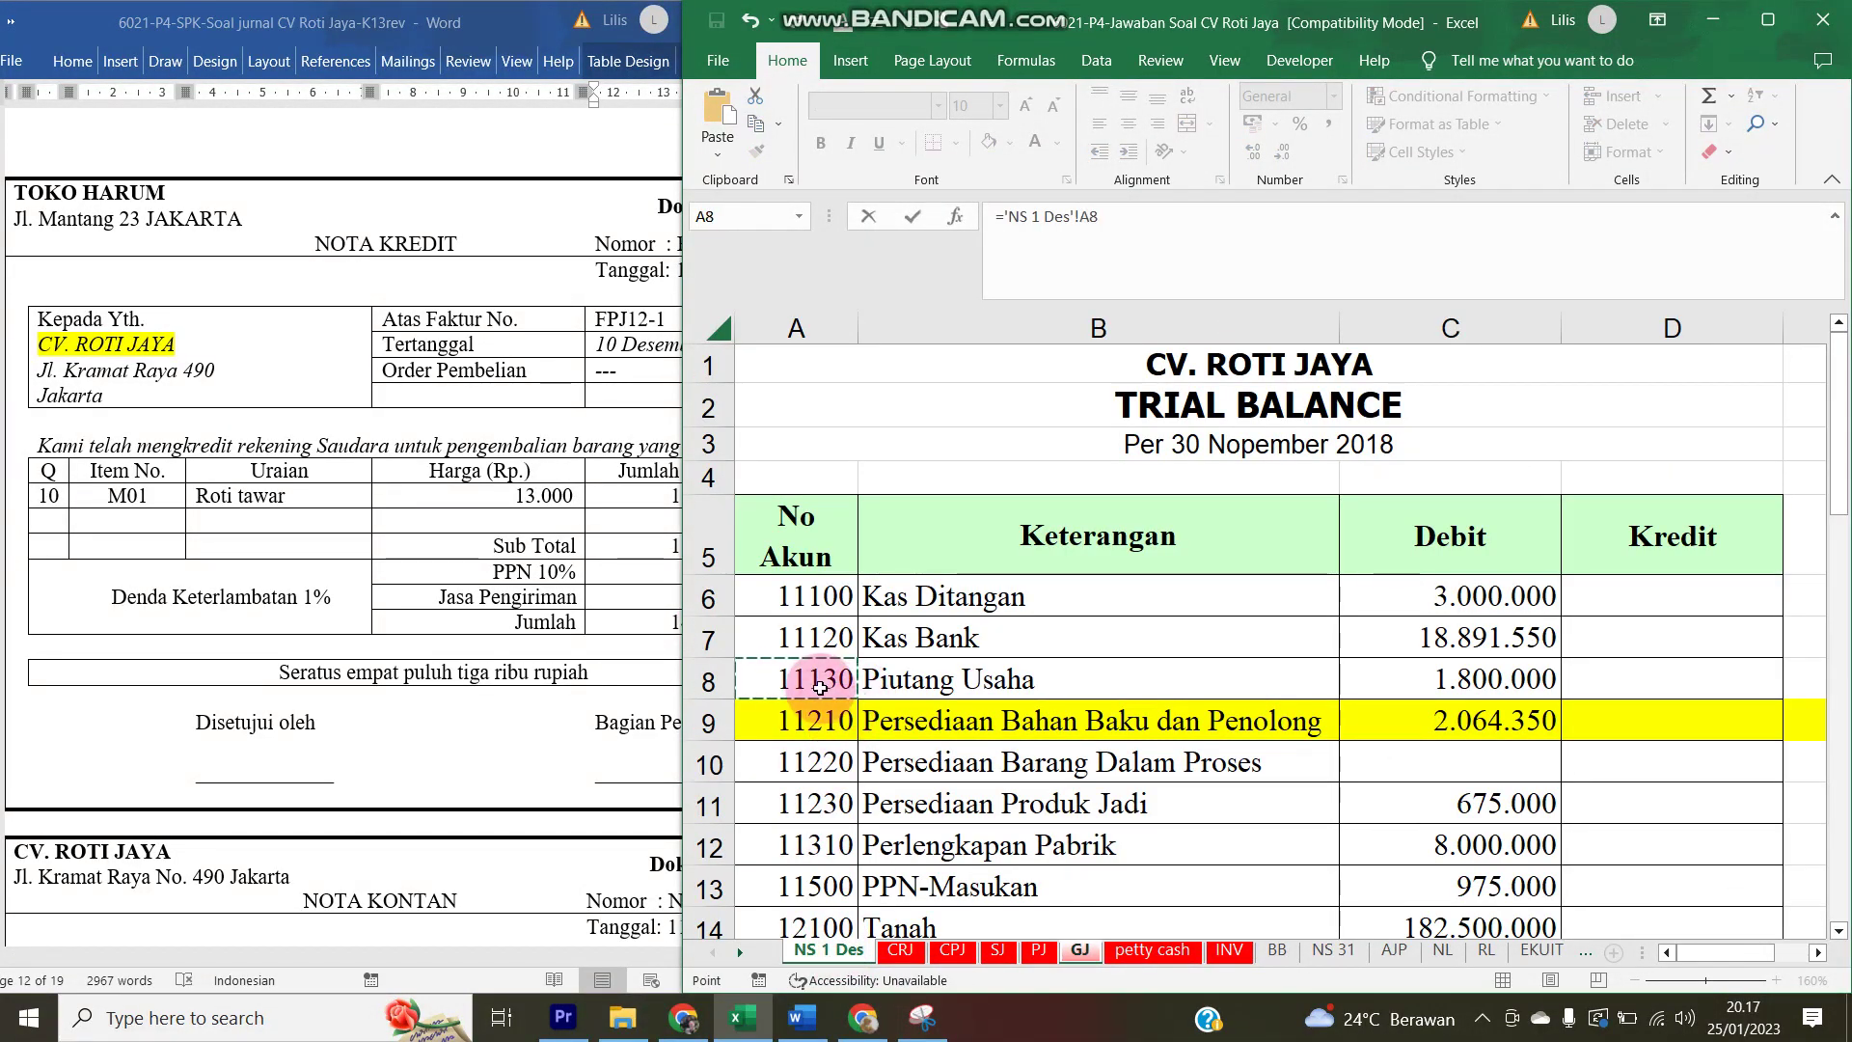
key(Return)
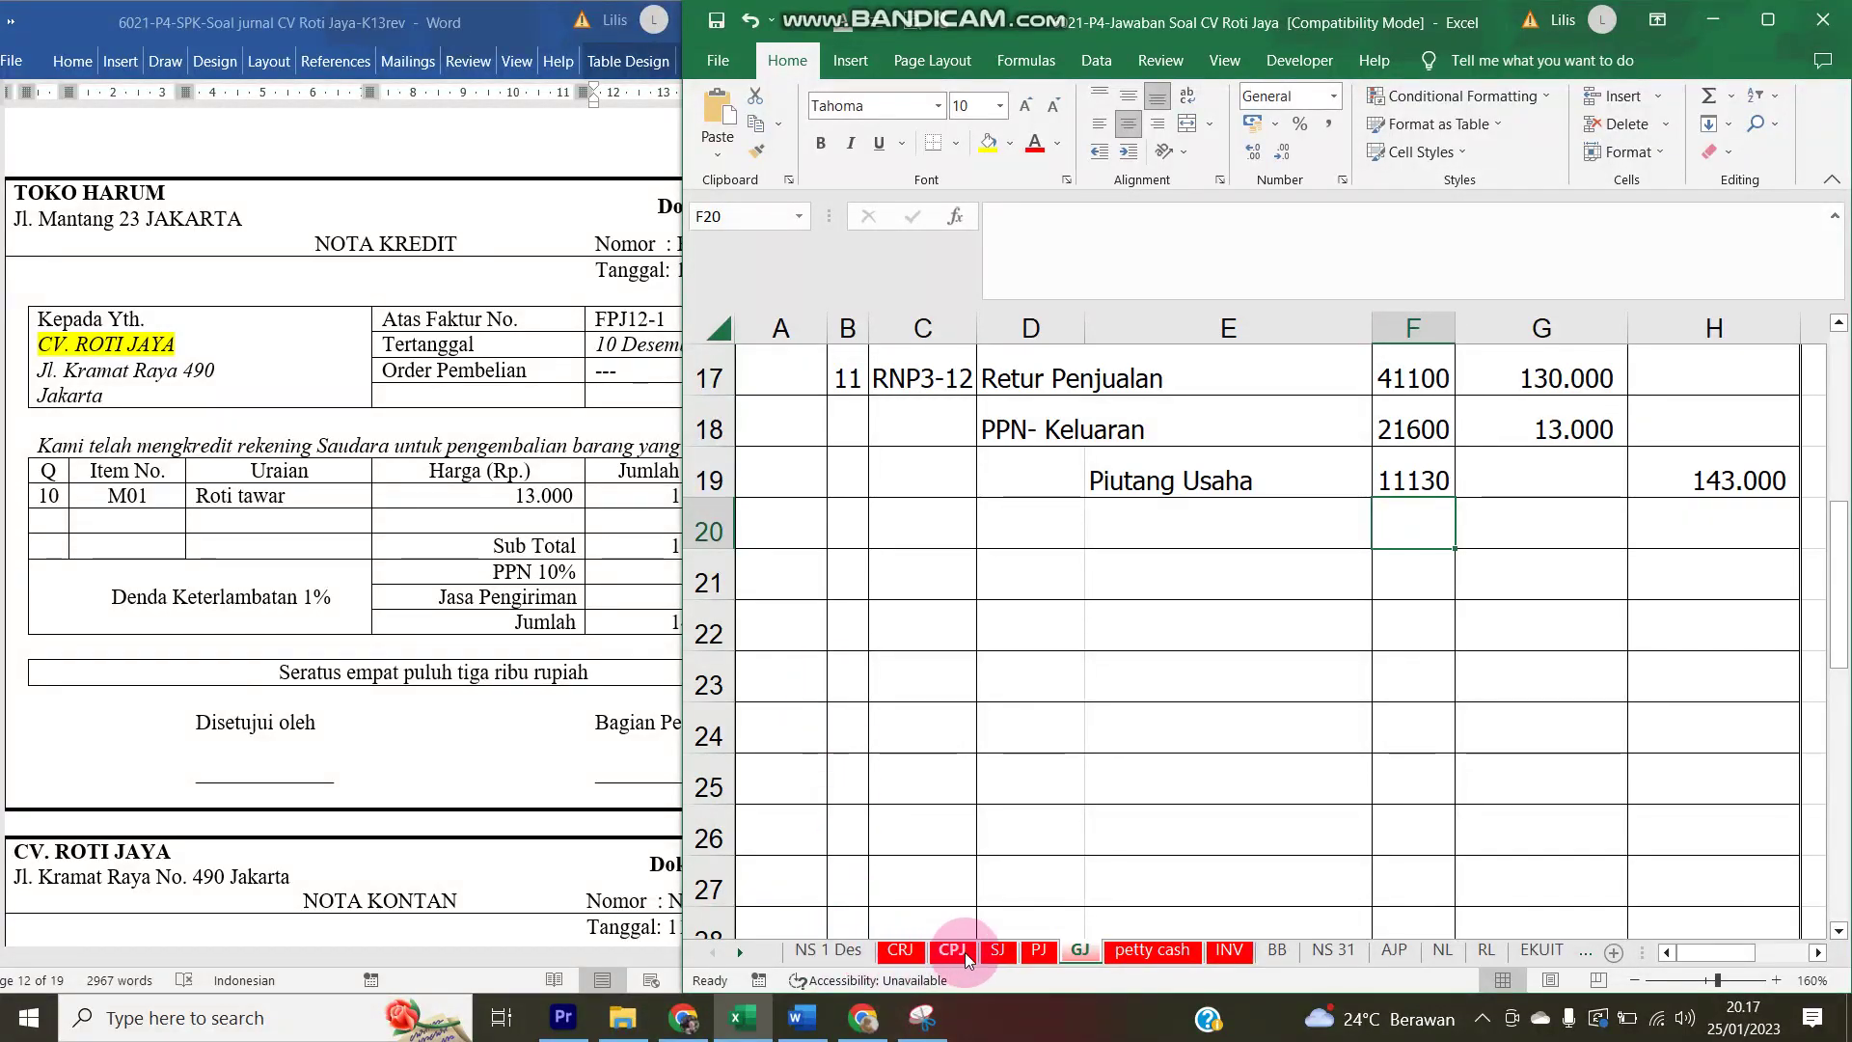
- Examine the debit and credit OTHER account numbers of the Toko Harum sale in the Sales Journal
click(995, 956)
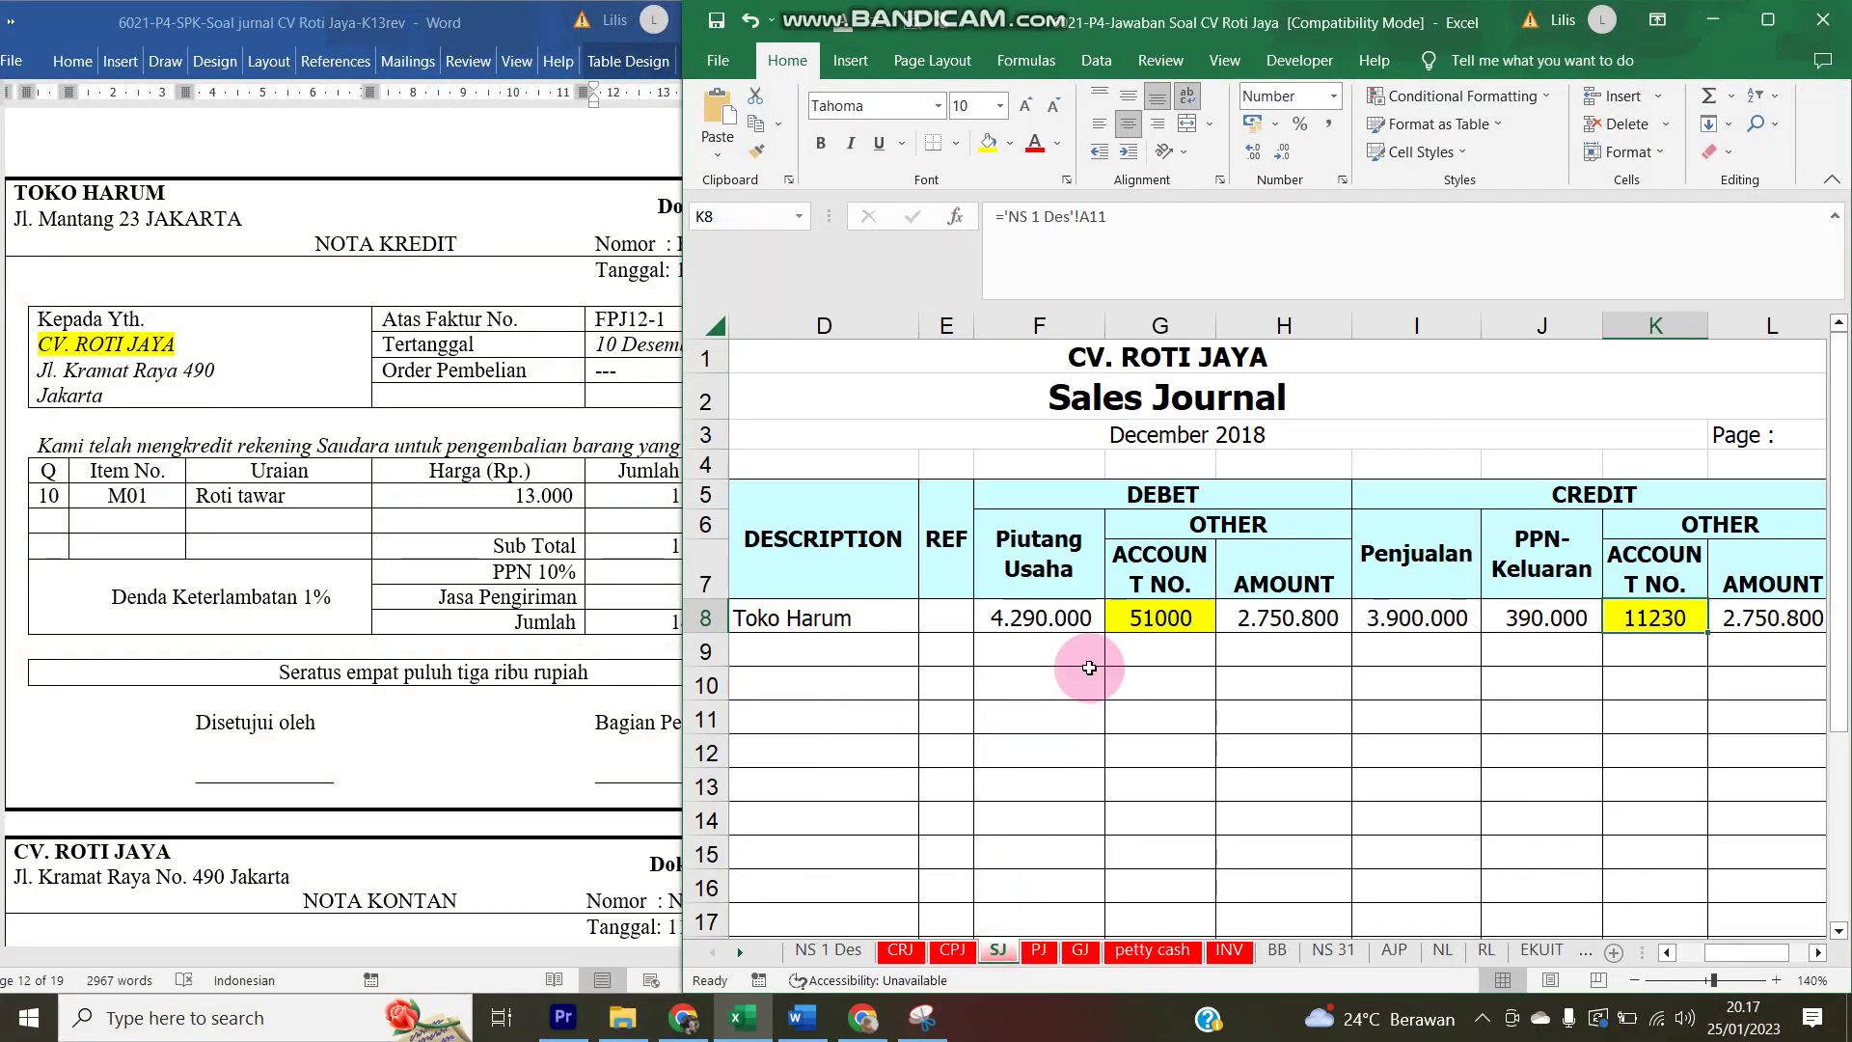
click(1164, 619)
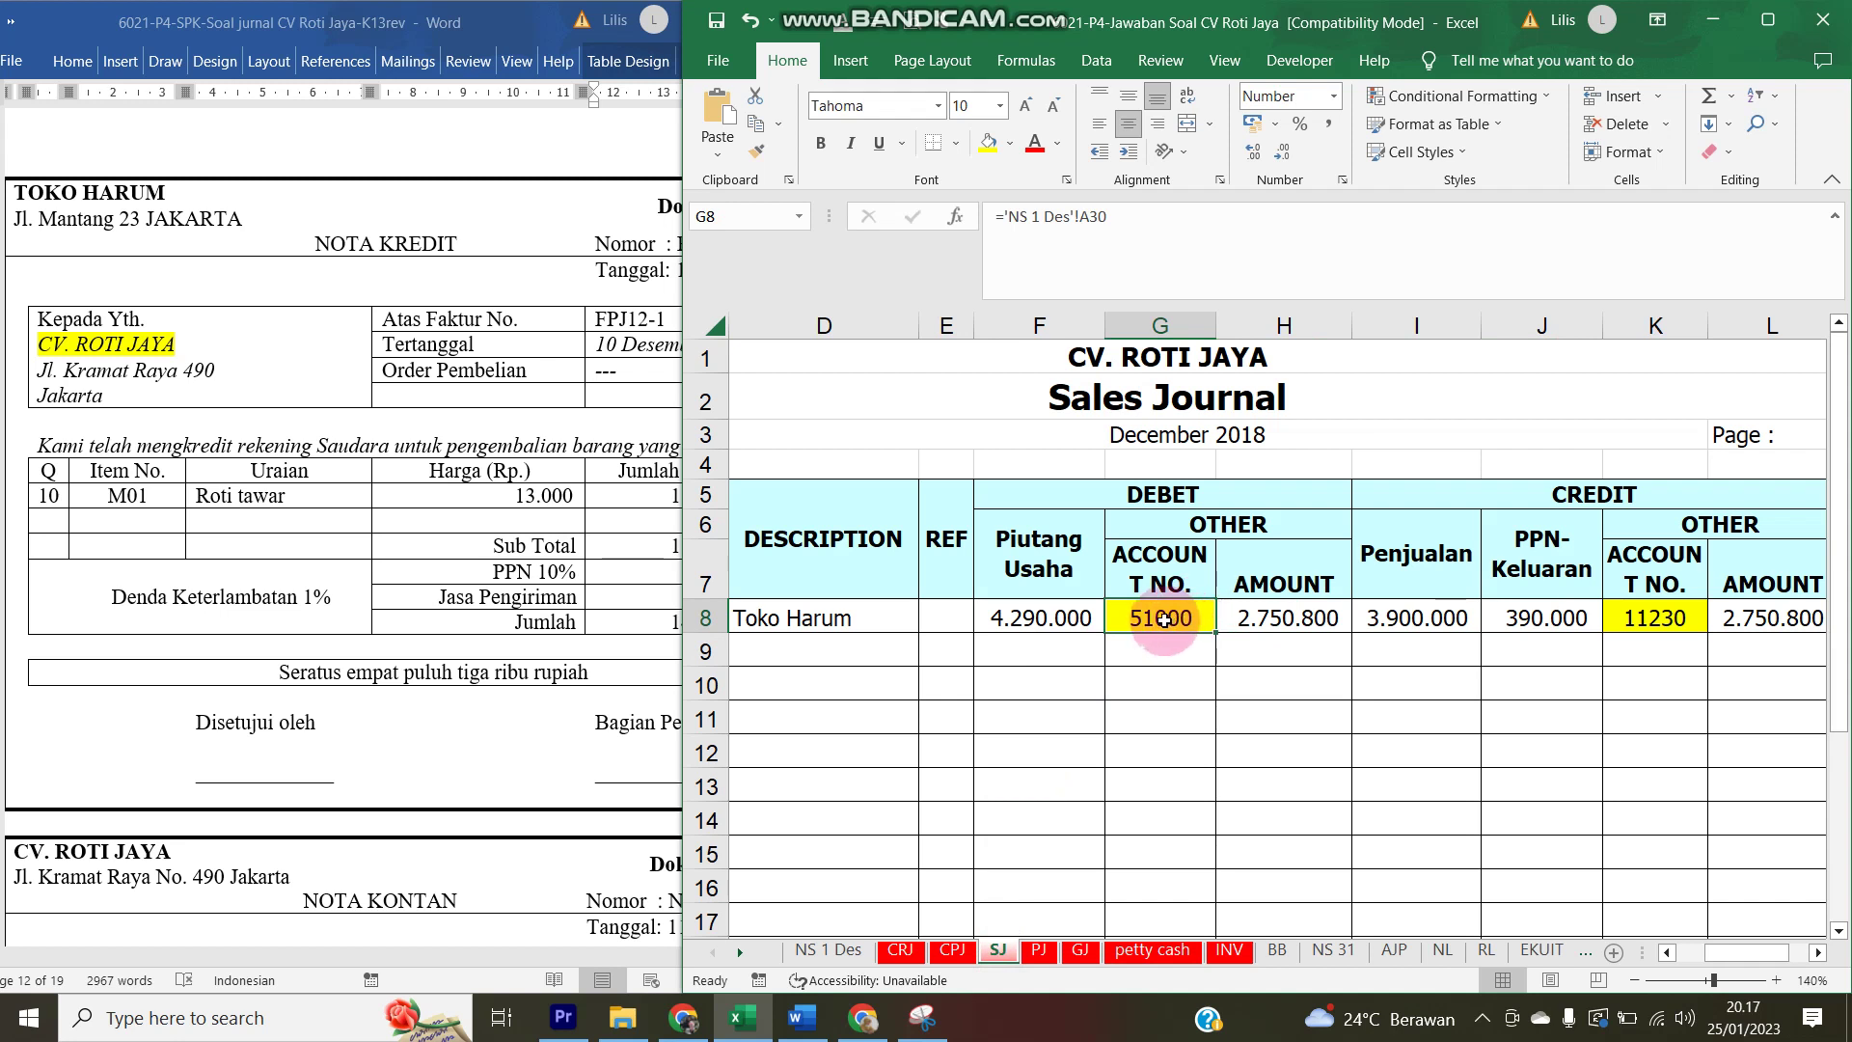
click(1655, 622)
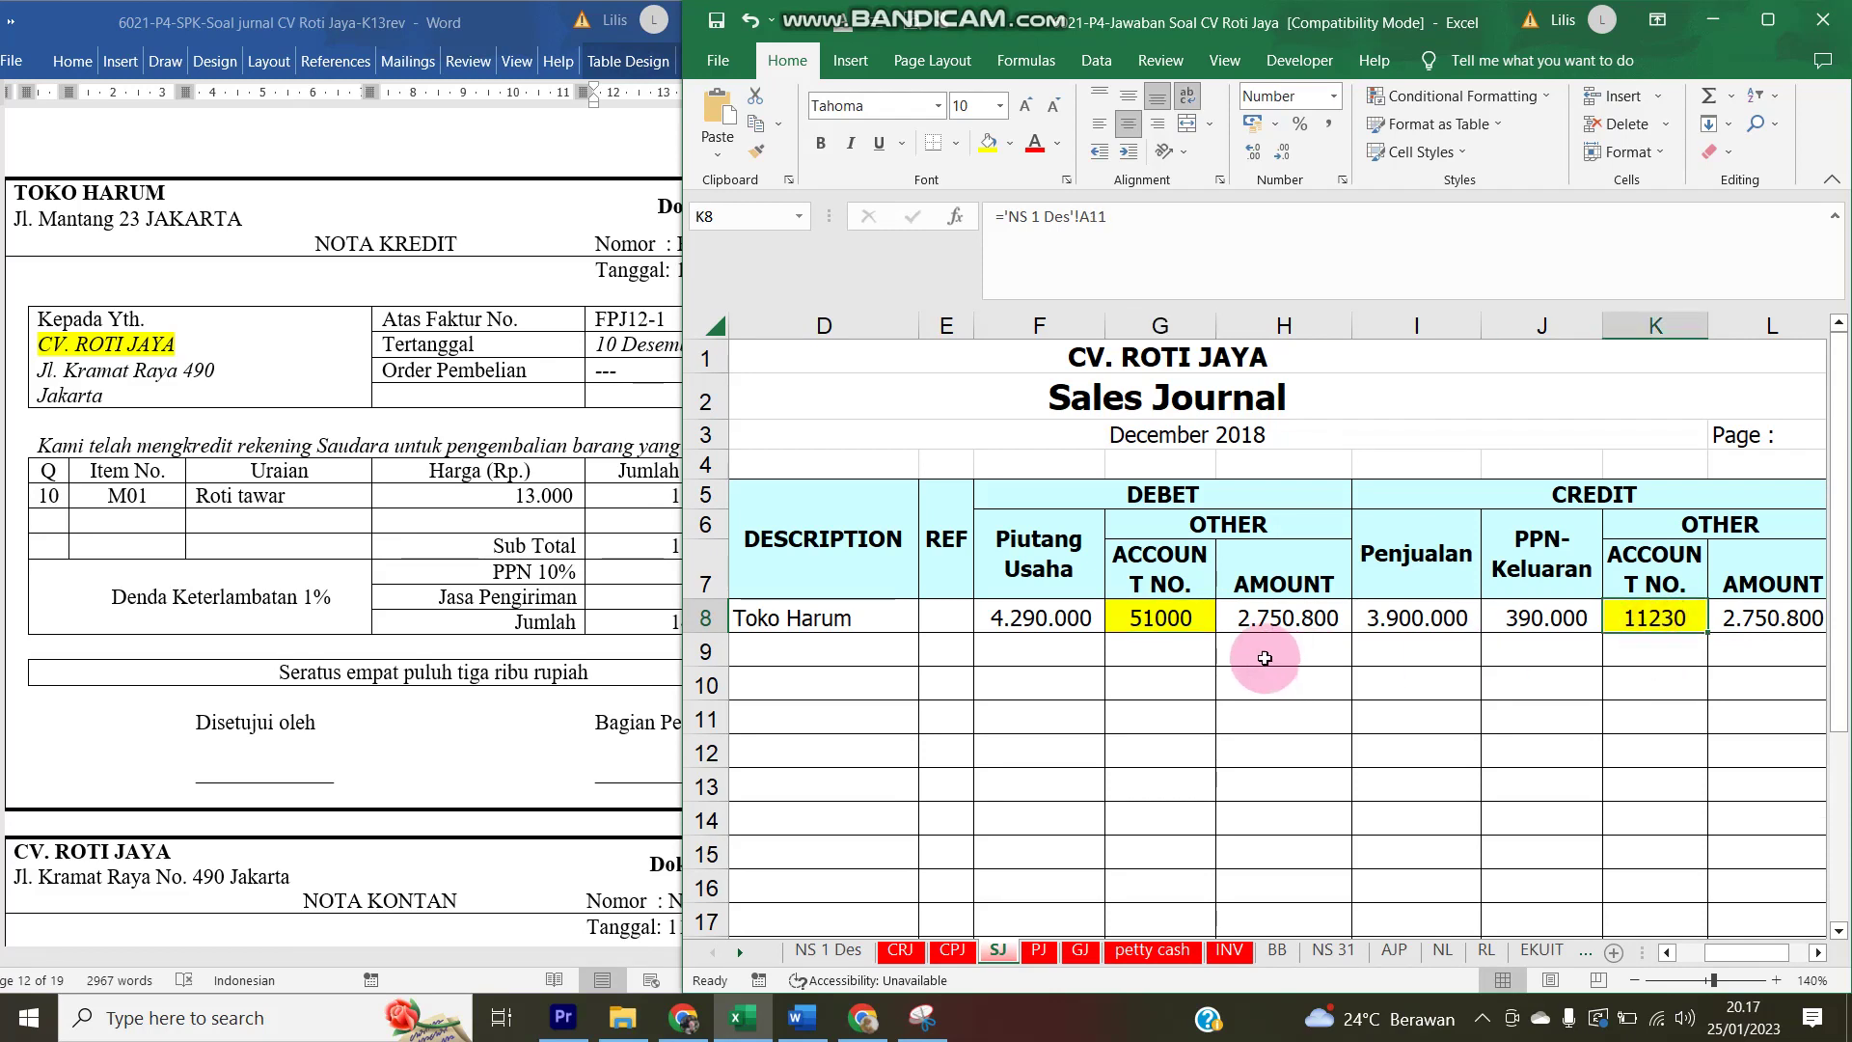
click(1182, 622)
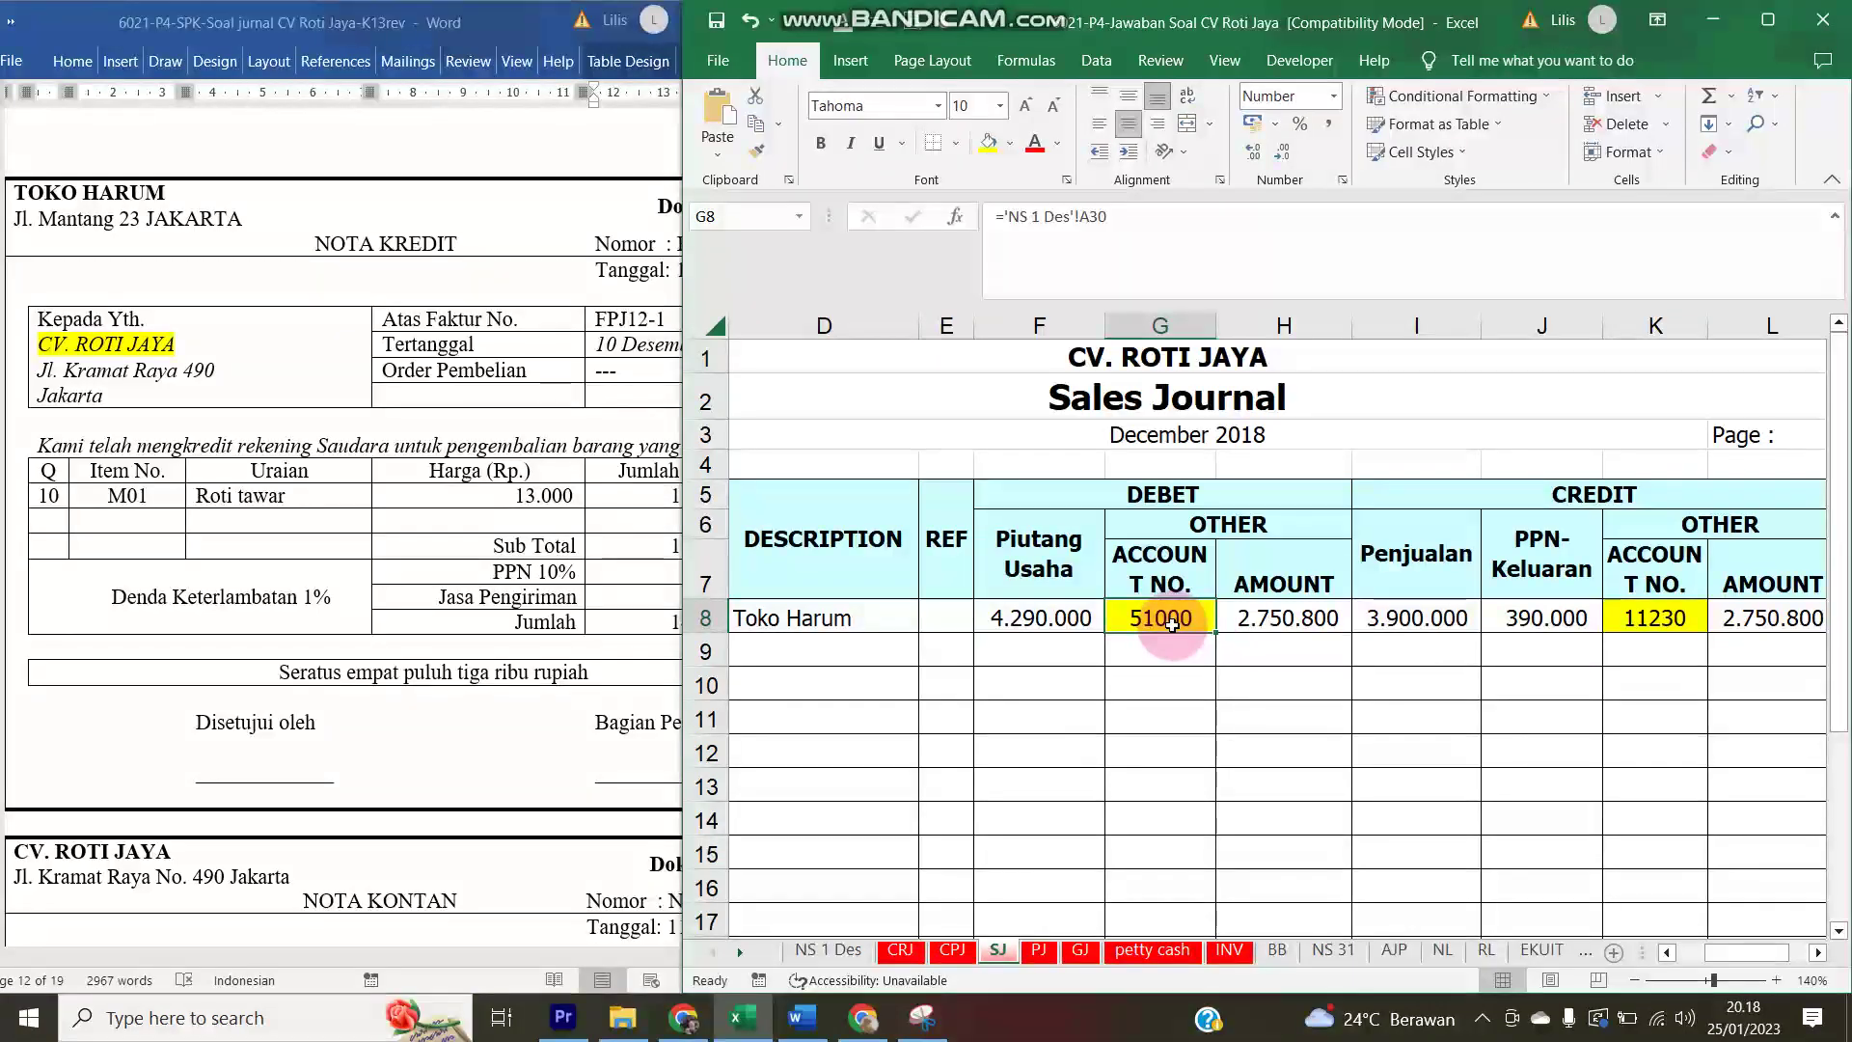
click(1653, 619)
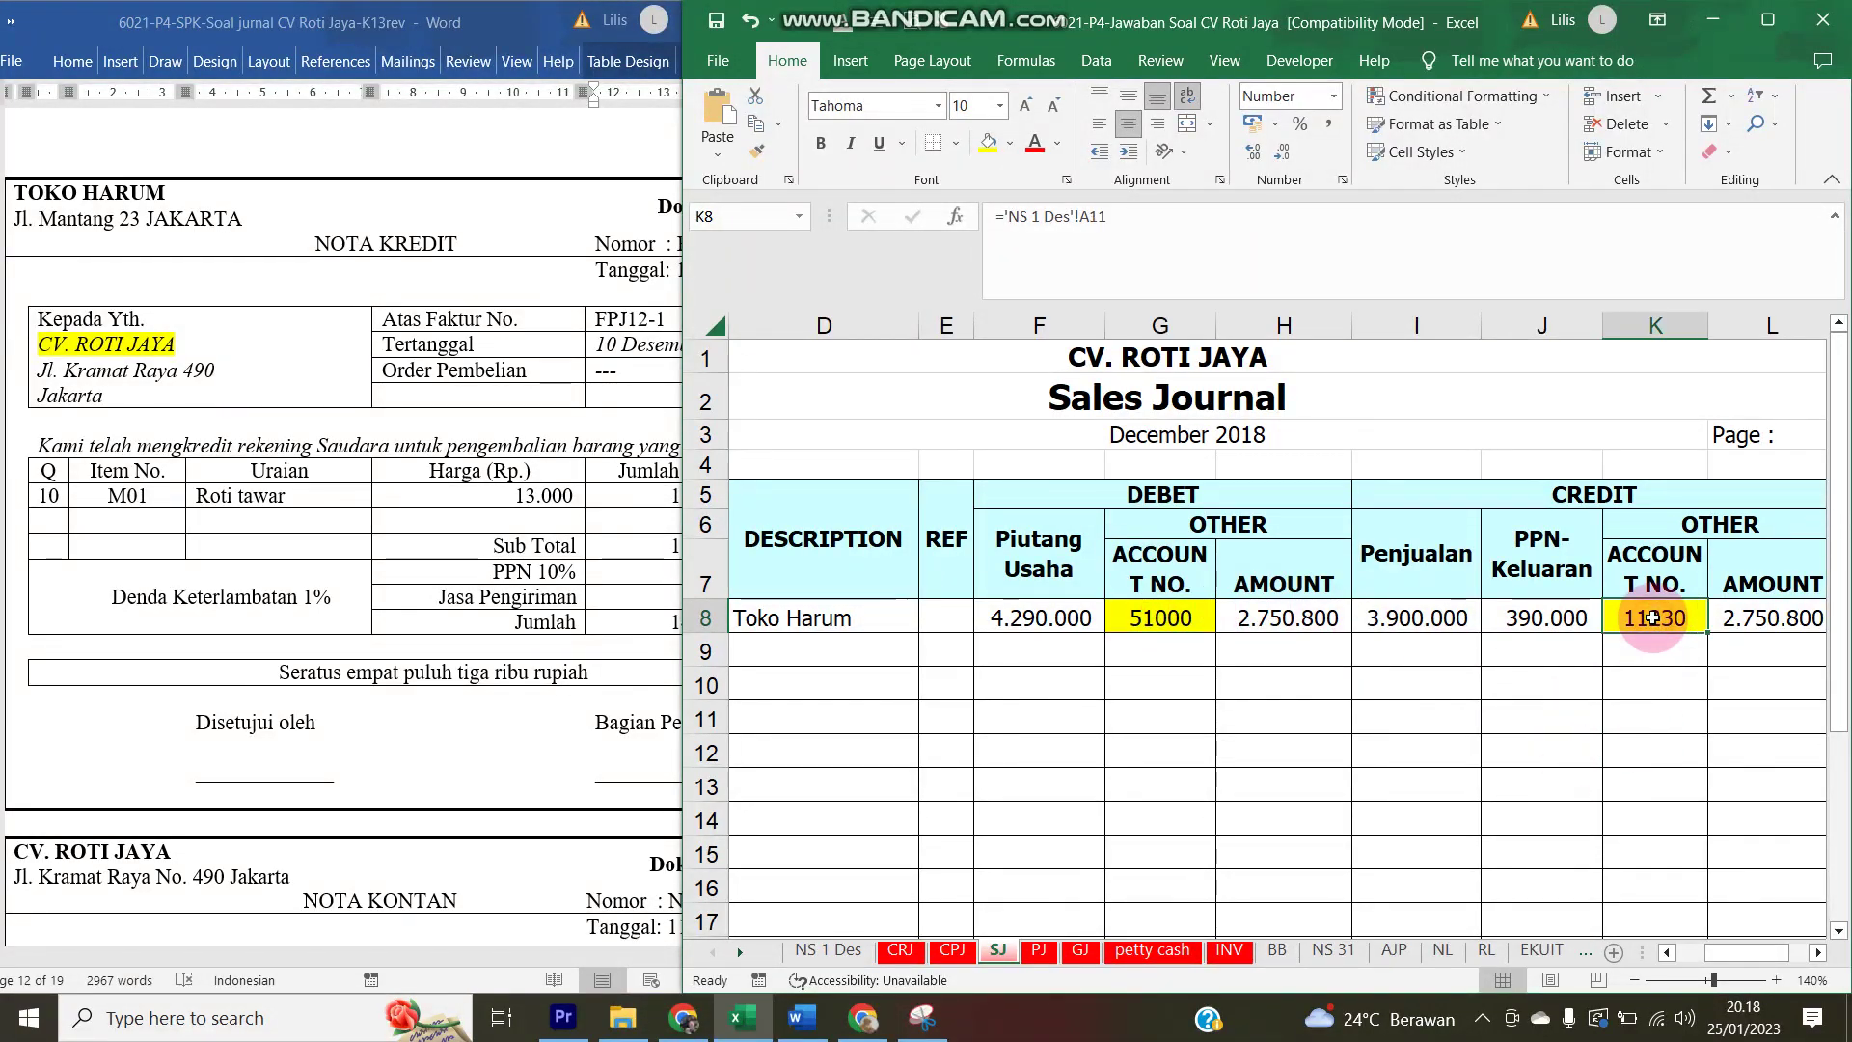
- Fill cell D21 of the GJ sheet with a reference to Harga Pokok Penjualan in NS 1 Des cell B30, without bold or underline
click(1061, 955)
click(1004, 529)
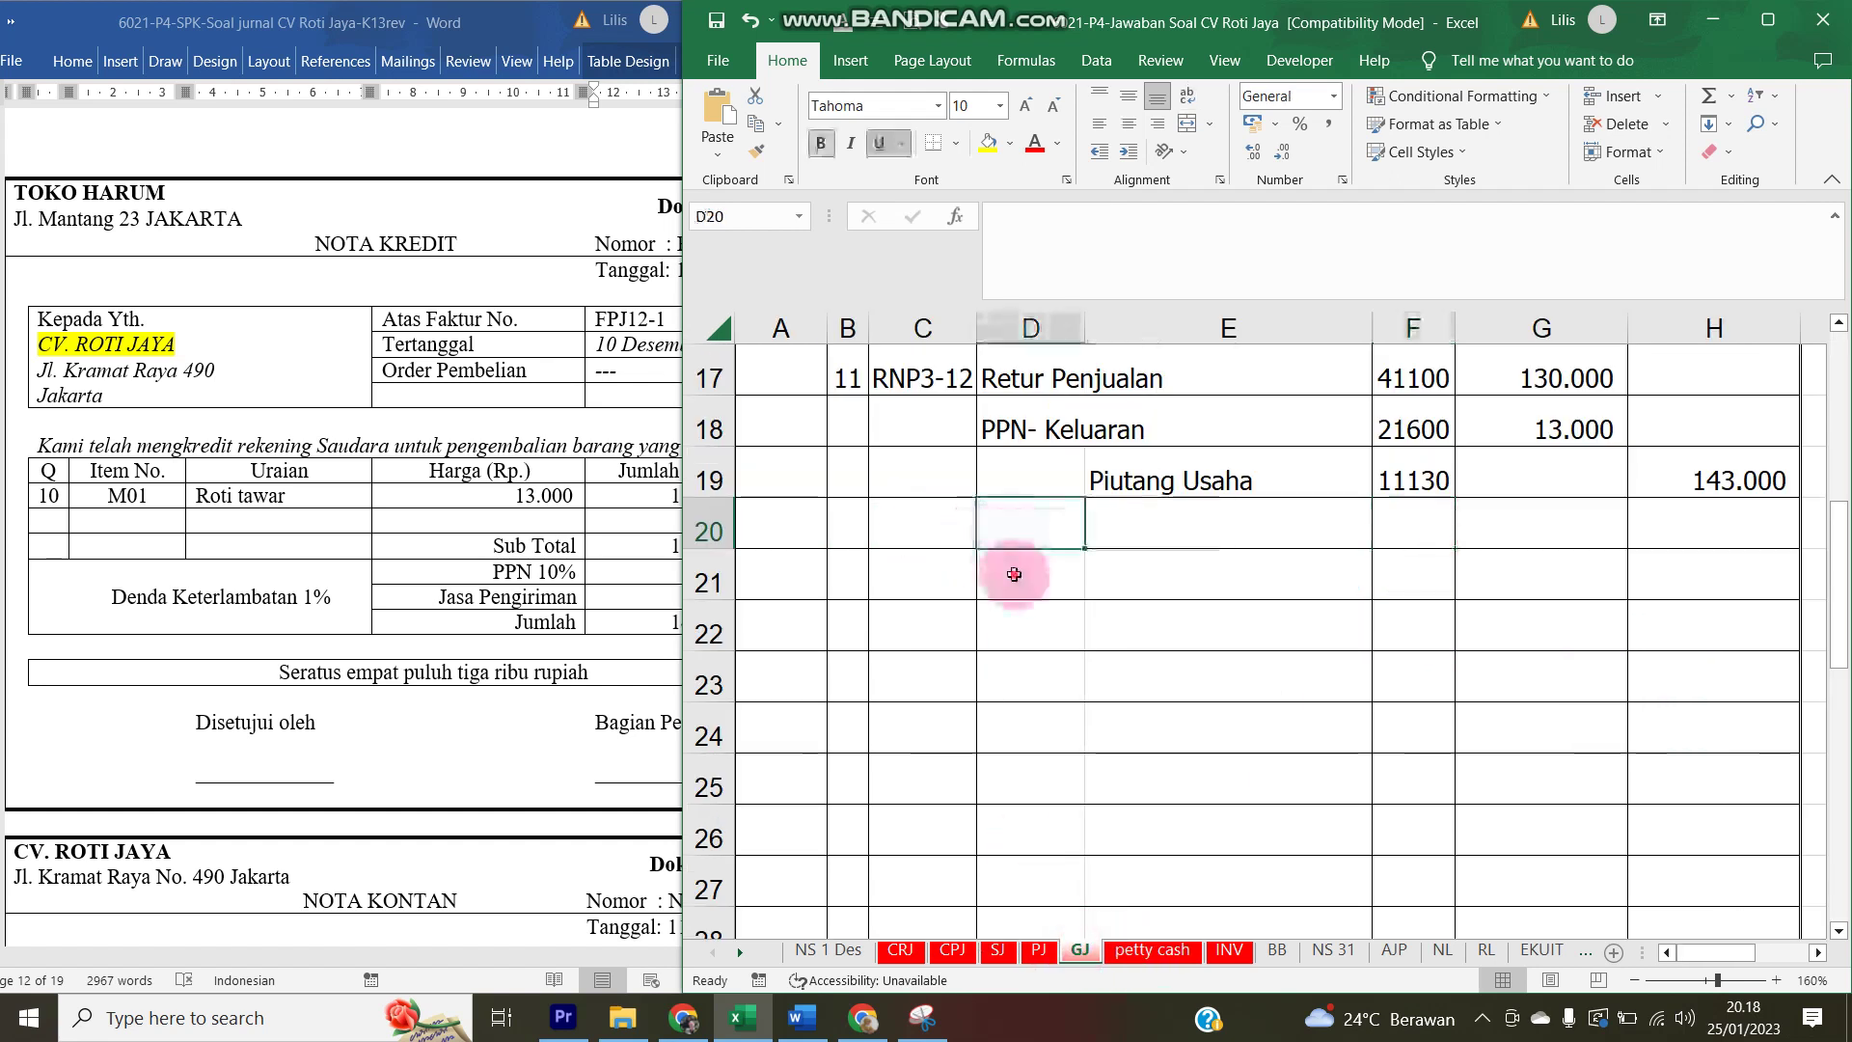
click(1014, 574)
text(=)
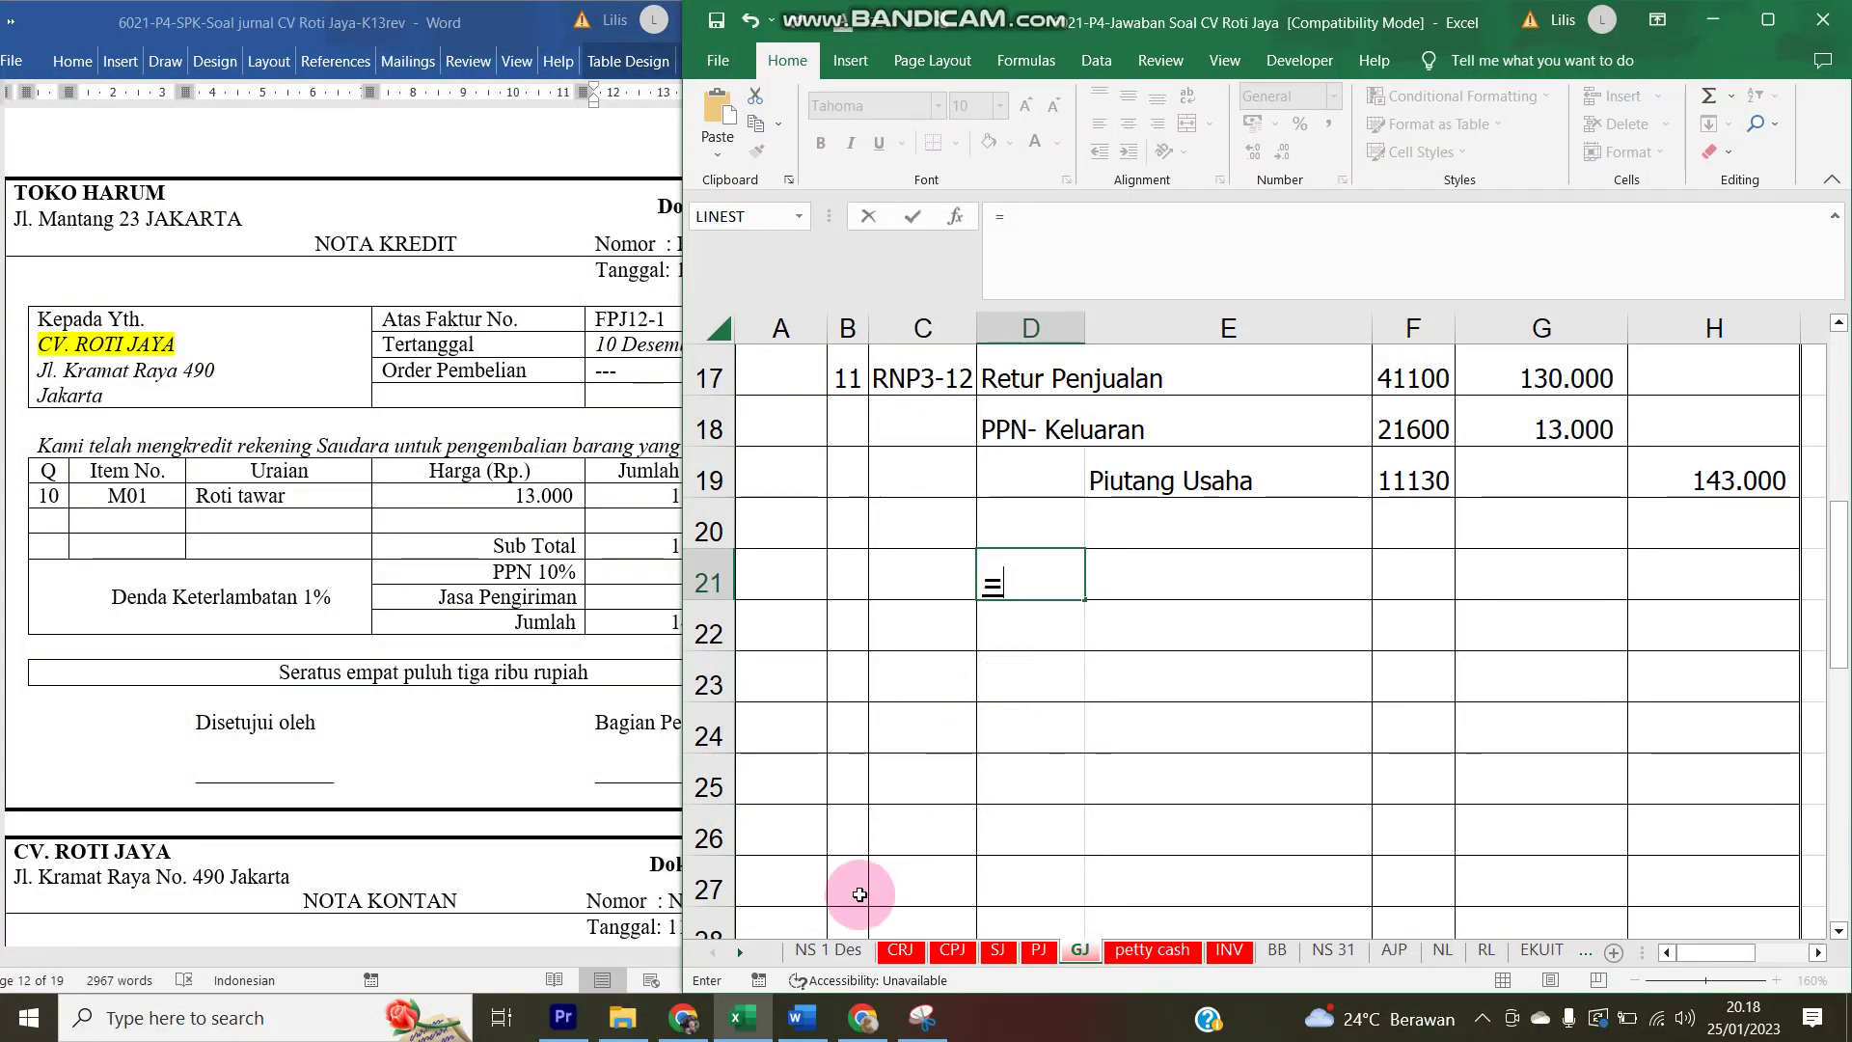
click(822, 951)
scroll(897, 811, down, 5)
scroll(900, 654, down, 1)
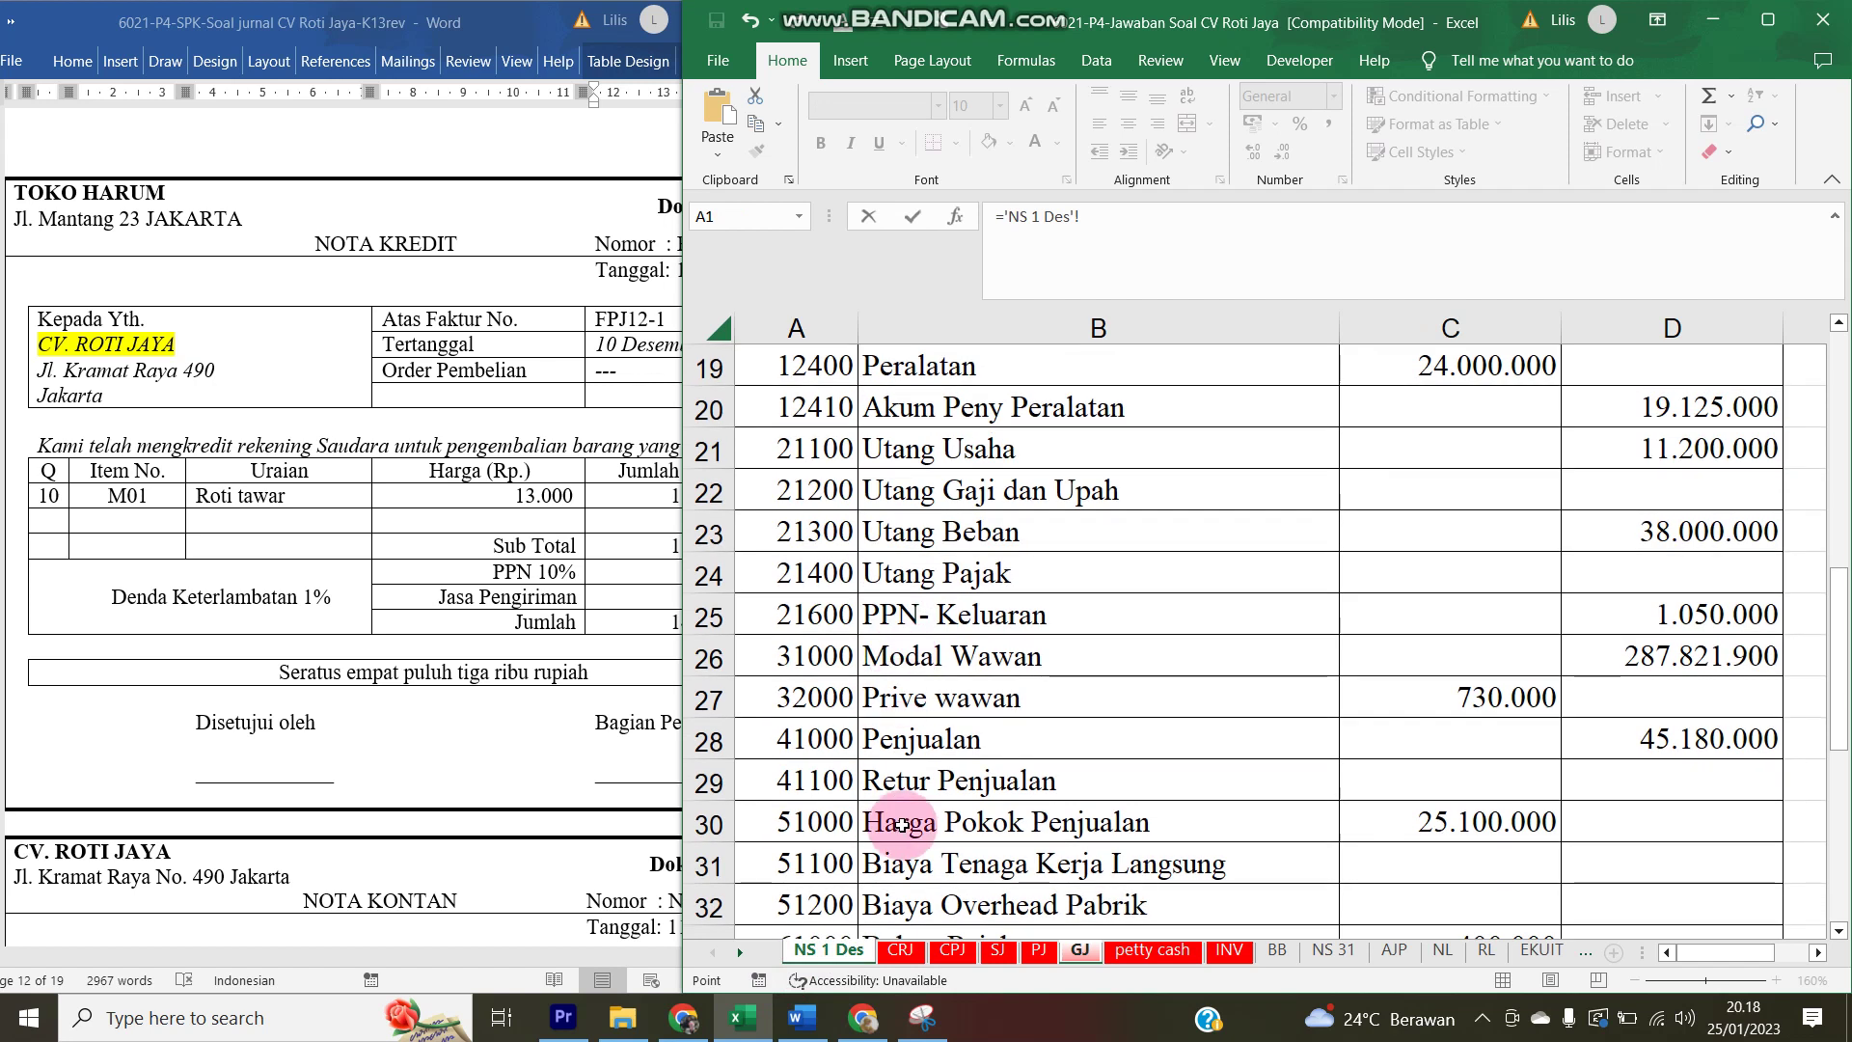
key(Return)
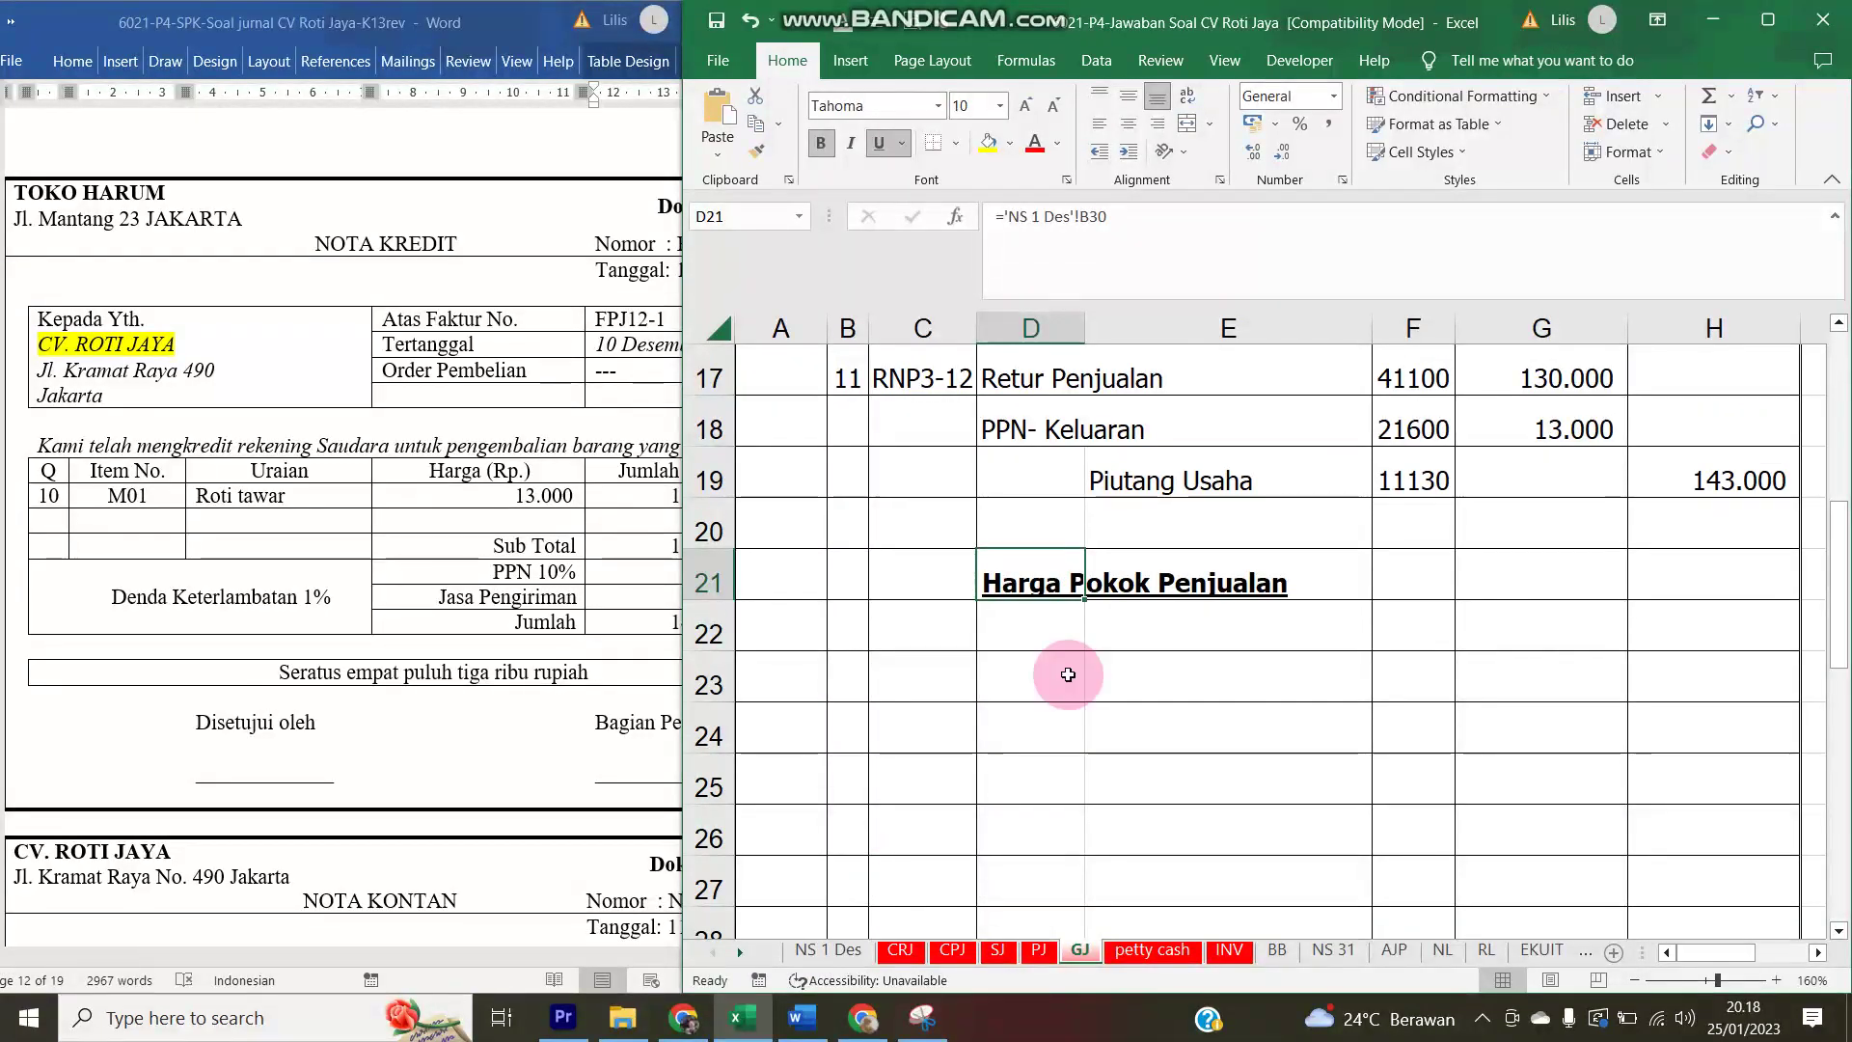
click(880, 145)
click(821, 142)
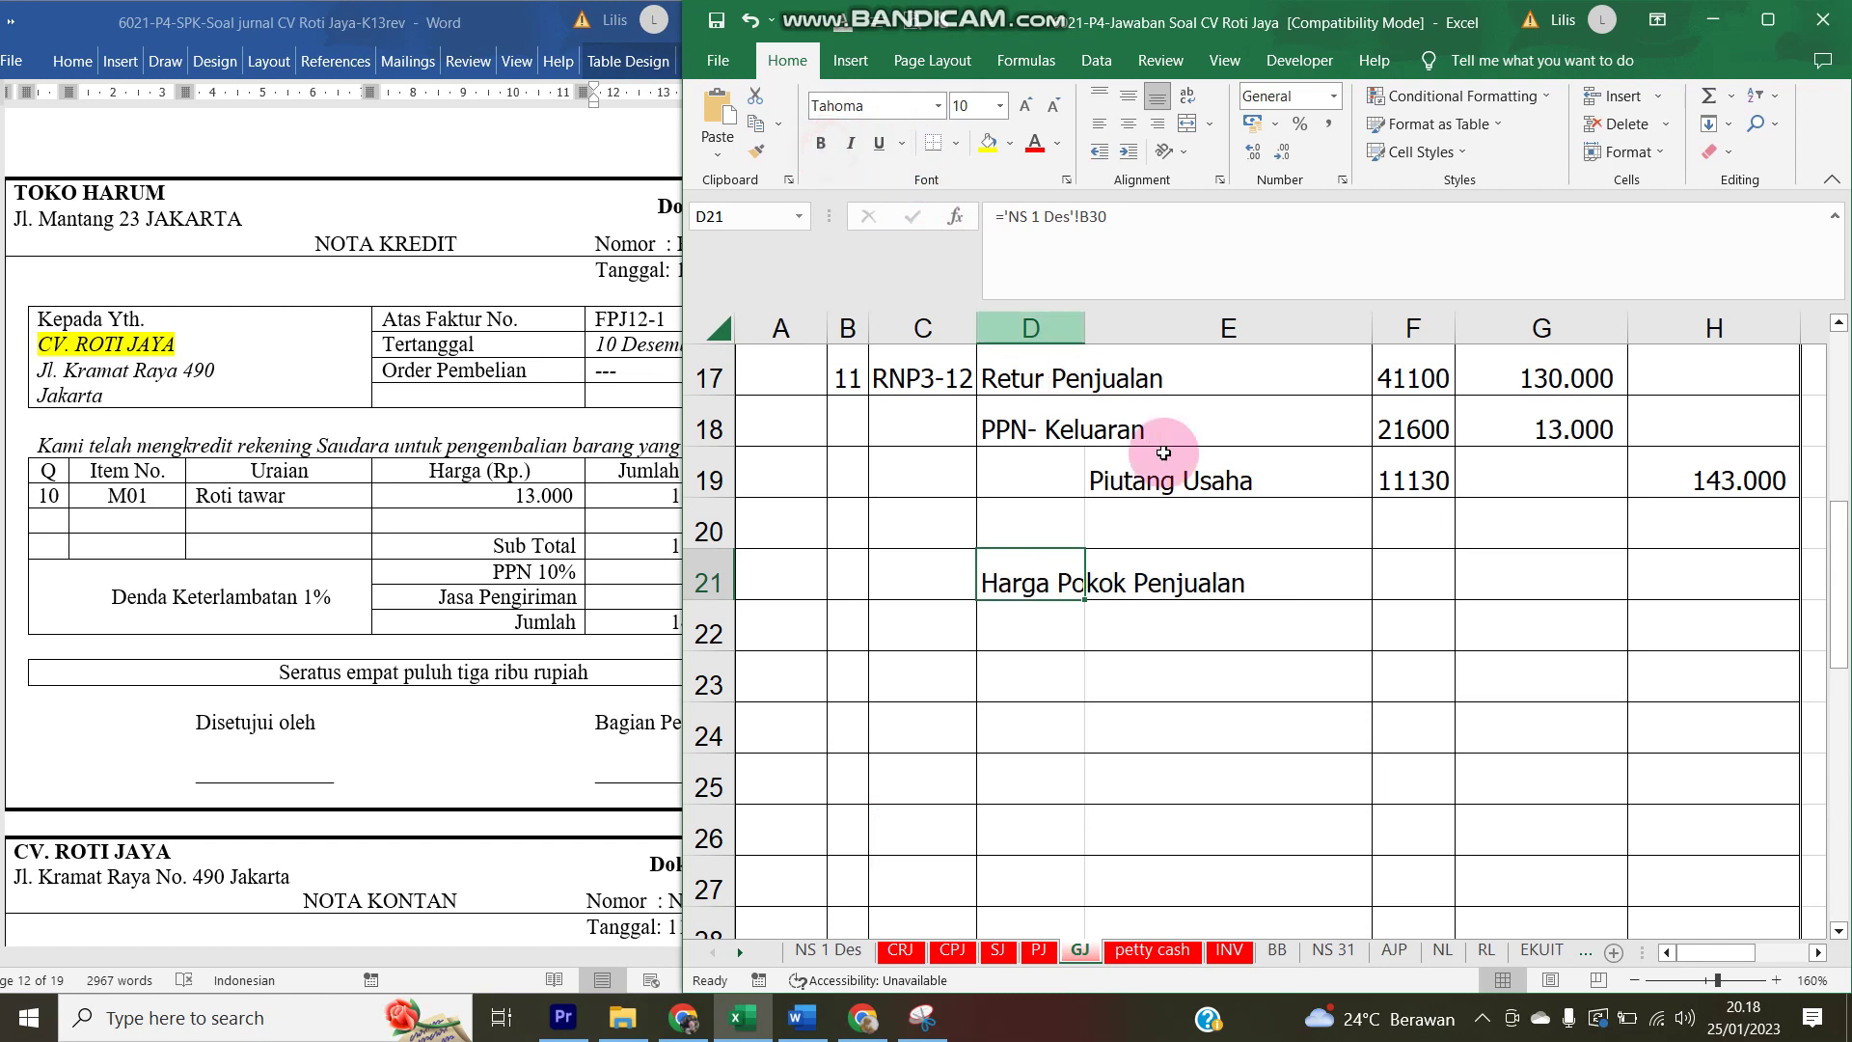
click(1412, 587)
text(=)
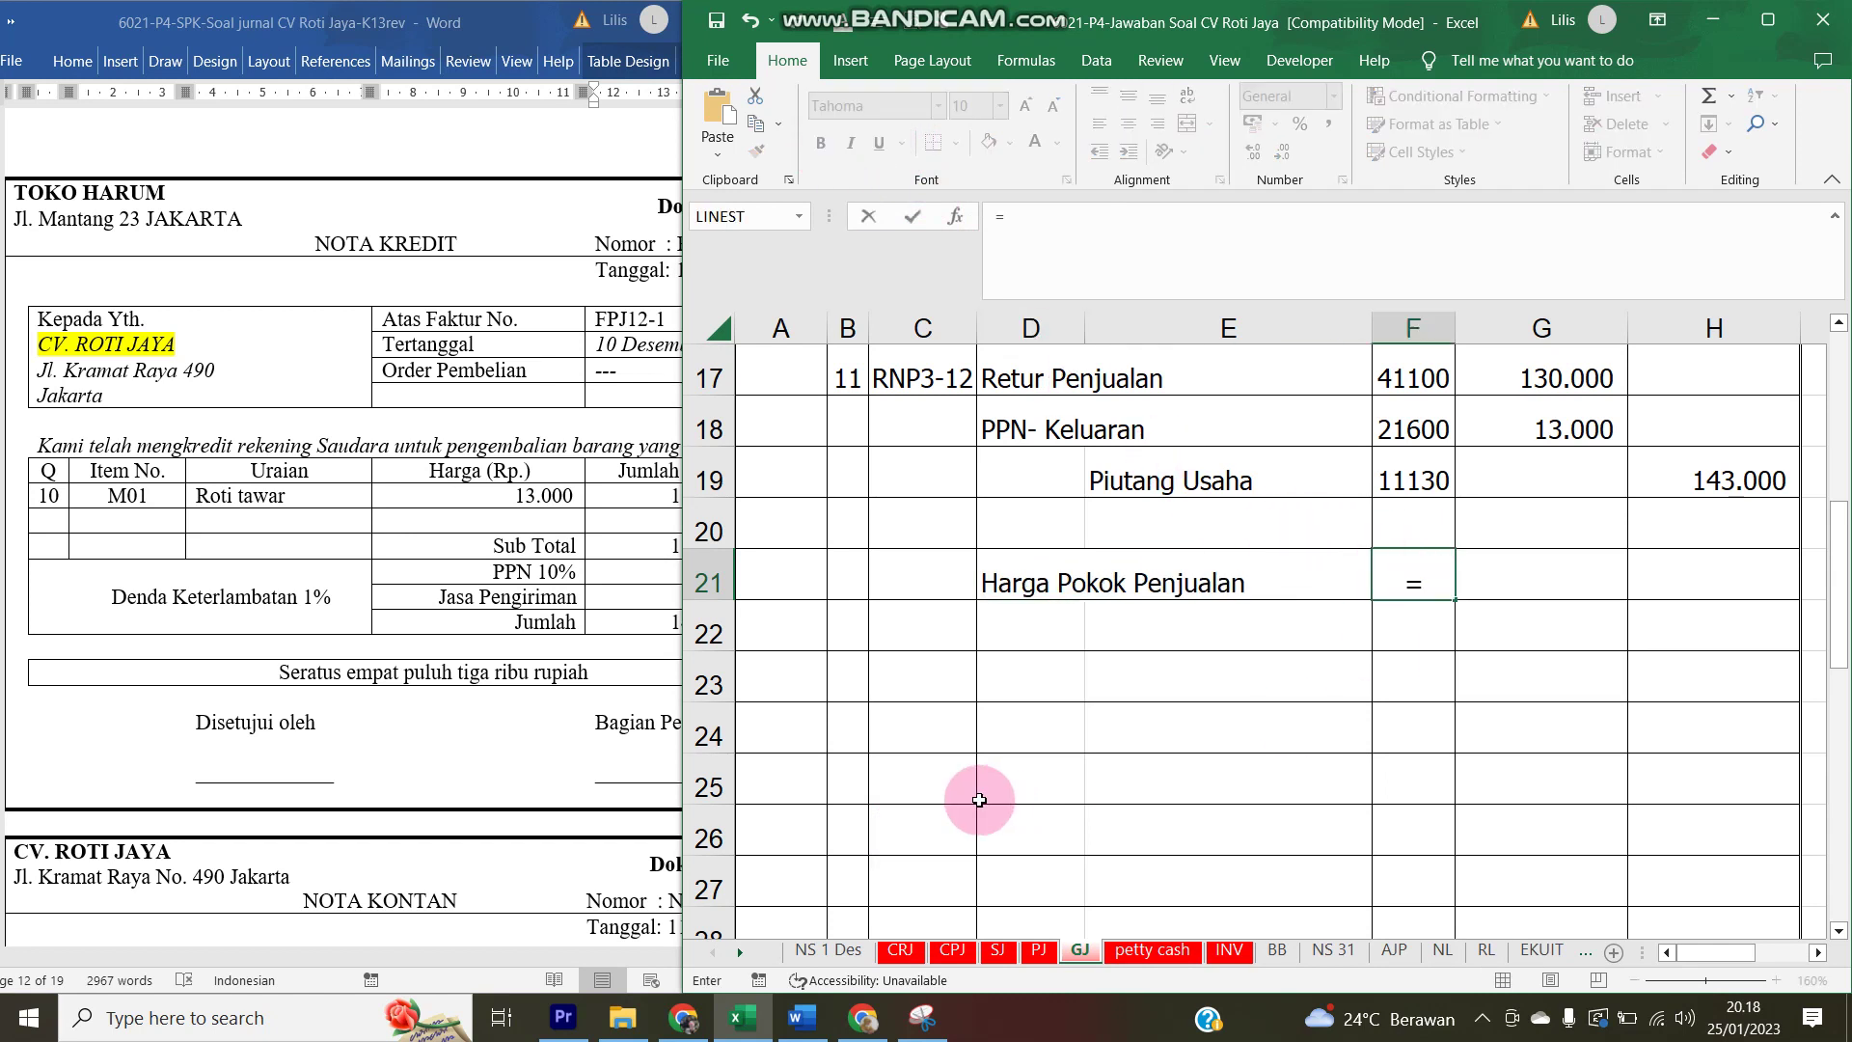
click(828, 950)
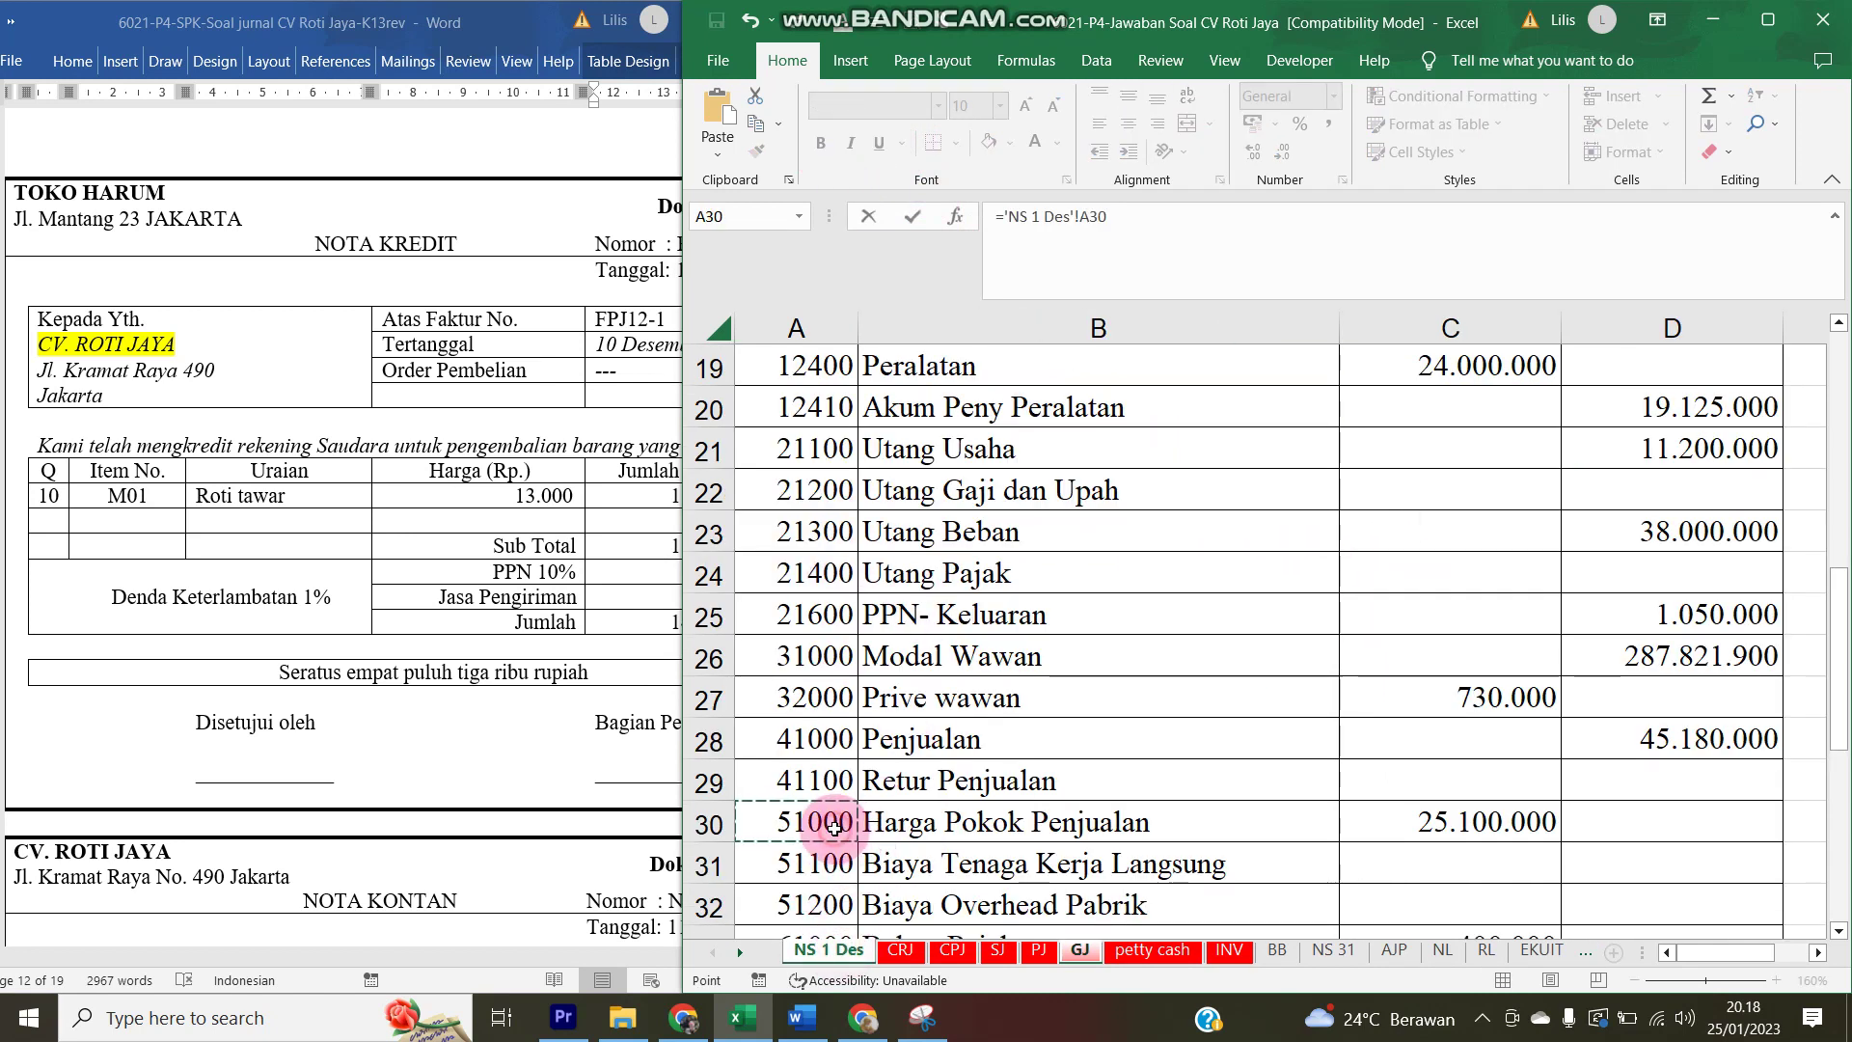
key(Return)
- Fill description cell E22 with a reference to Persediaan Produk Jadi in cell B11 of the NS 1 Des sheet
key(Left)
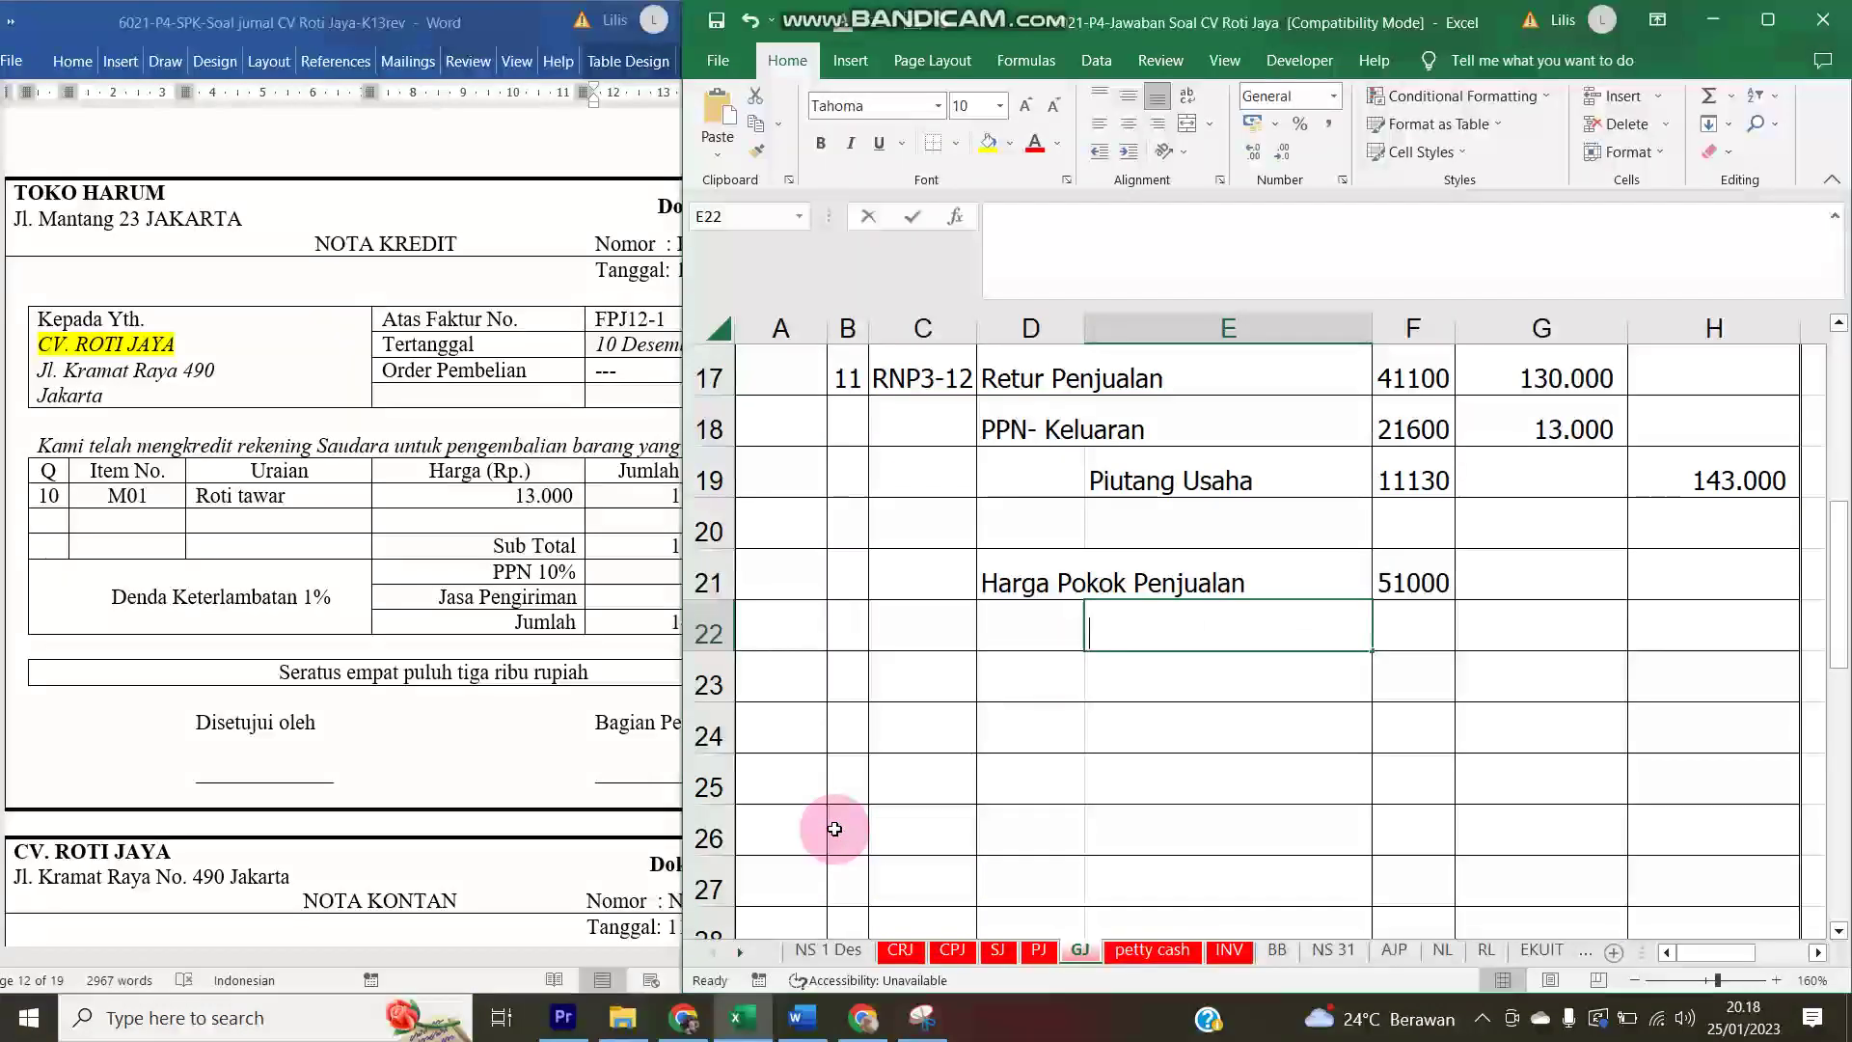
text(=)
click(828, 950)
scroll(836, 644, up, 5)
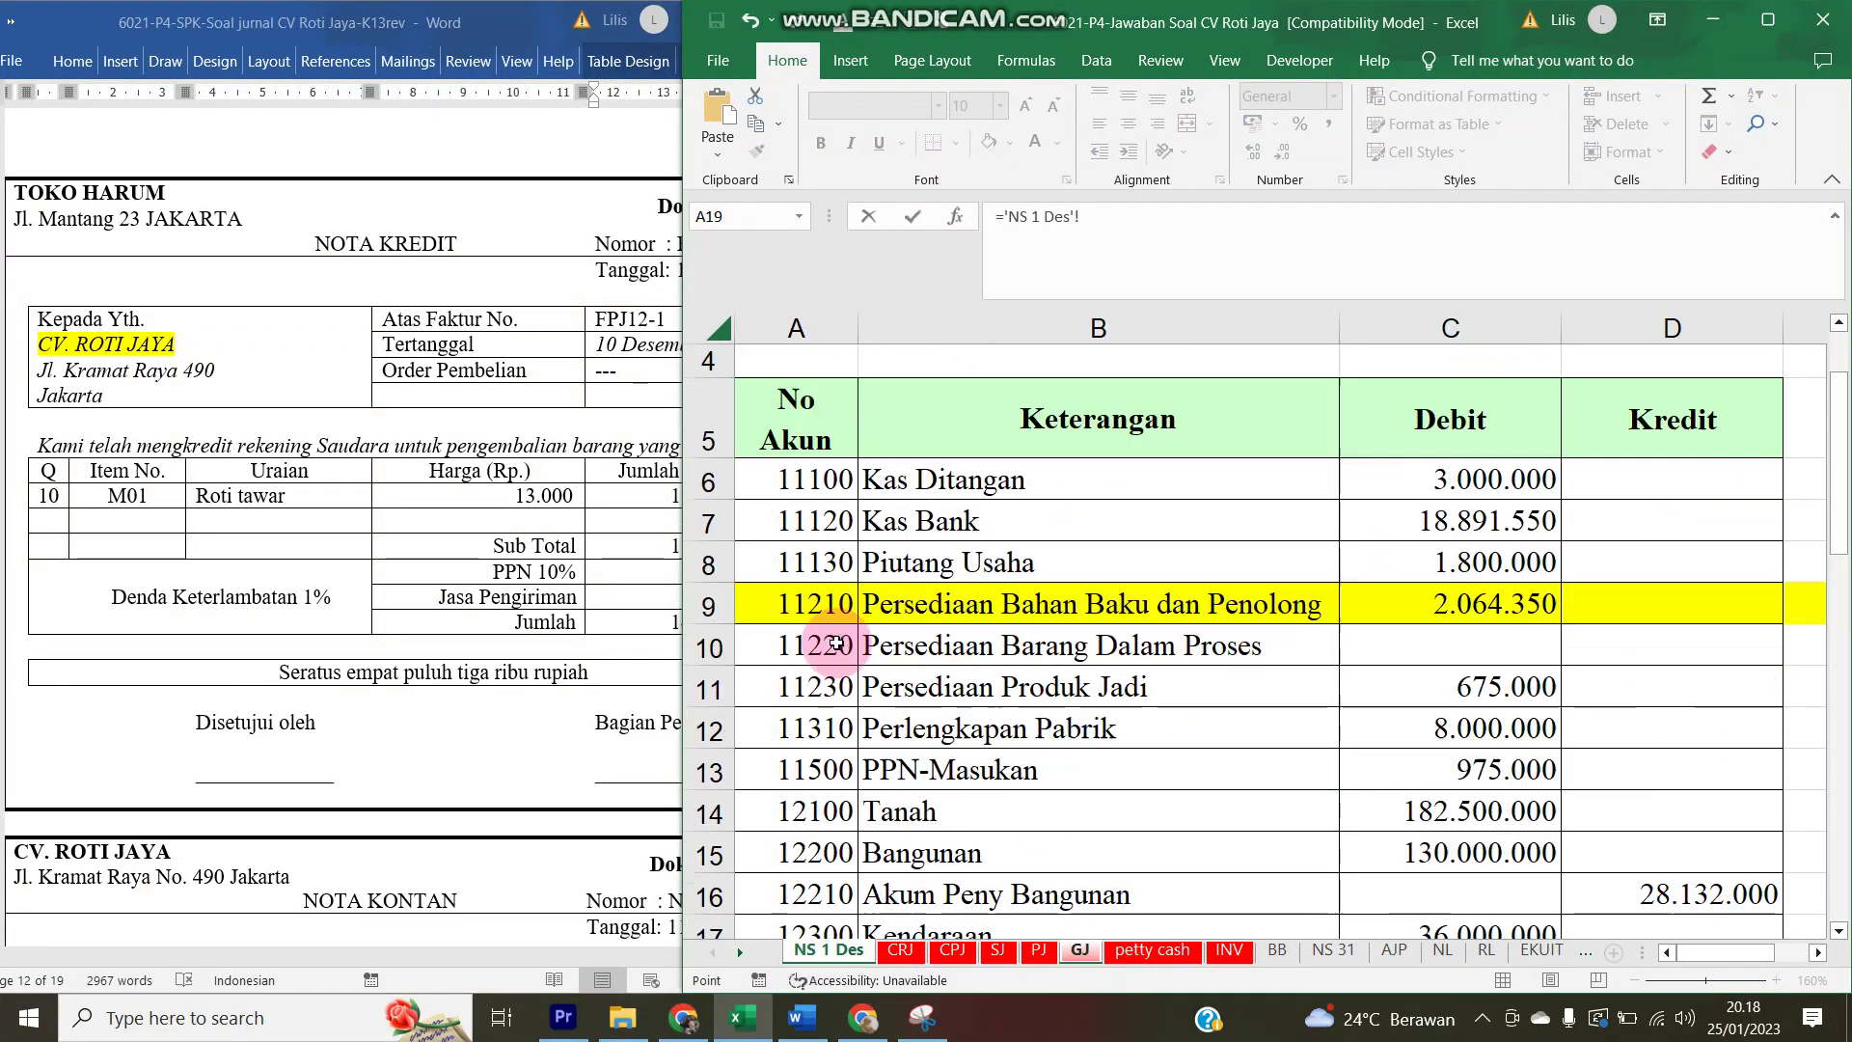
scroll(835, 643, up, 1)
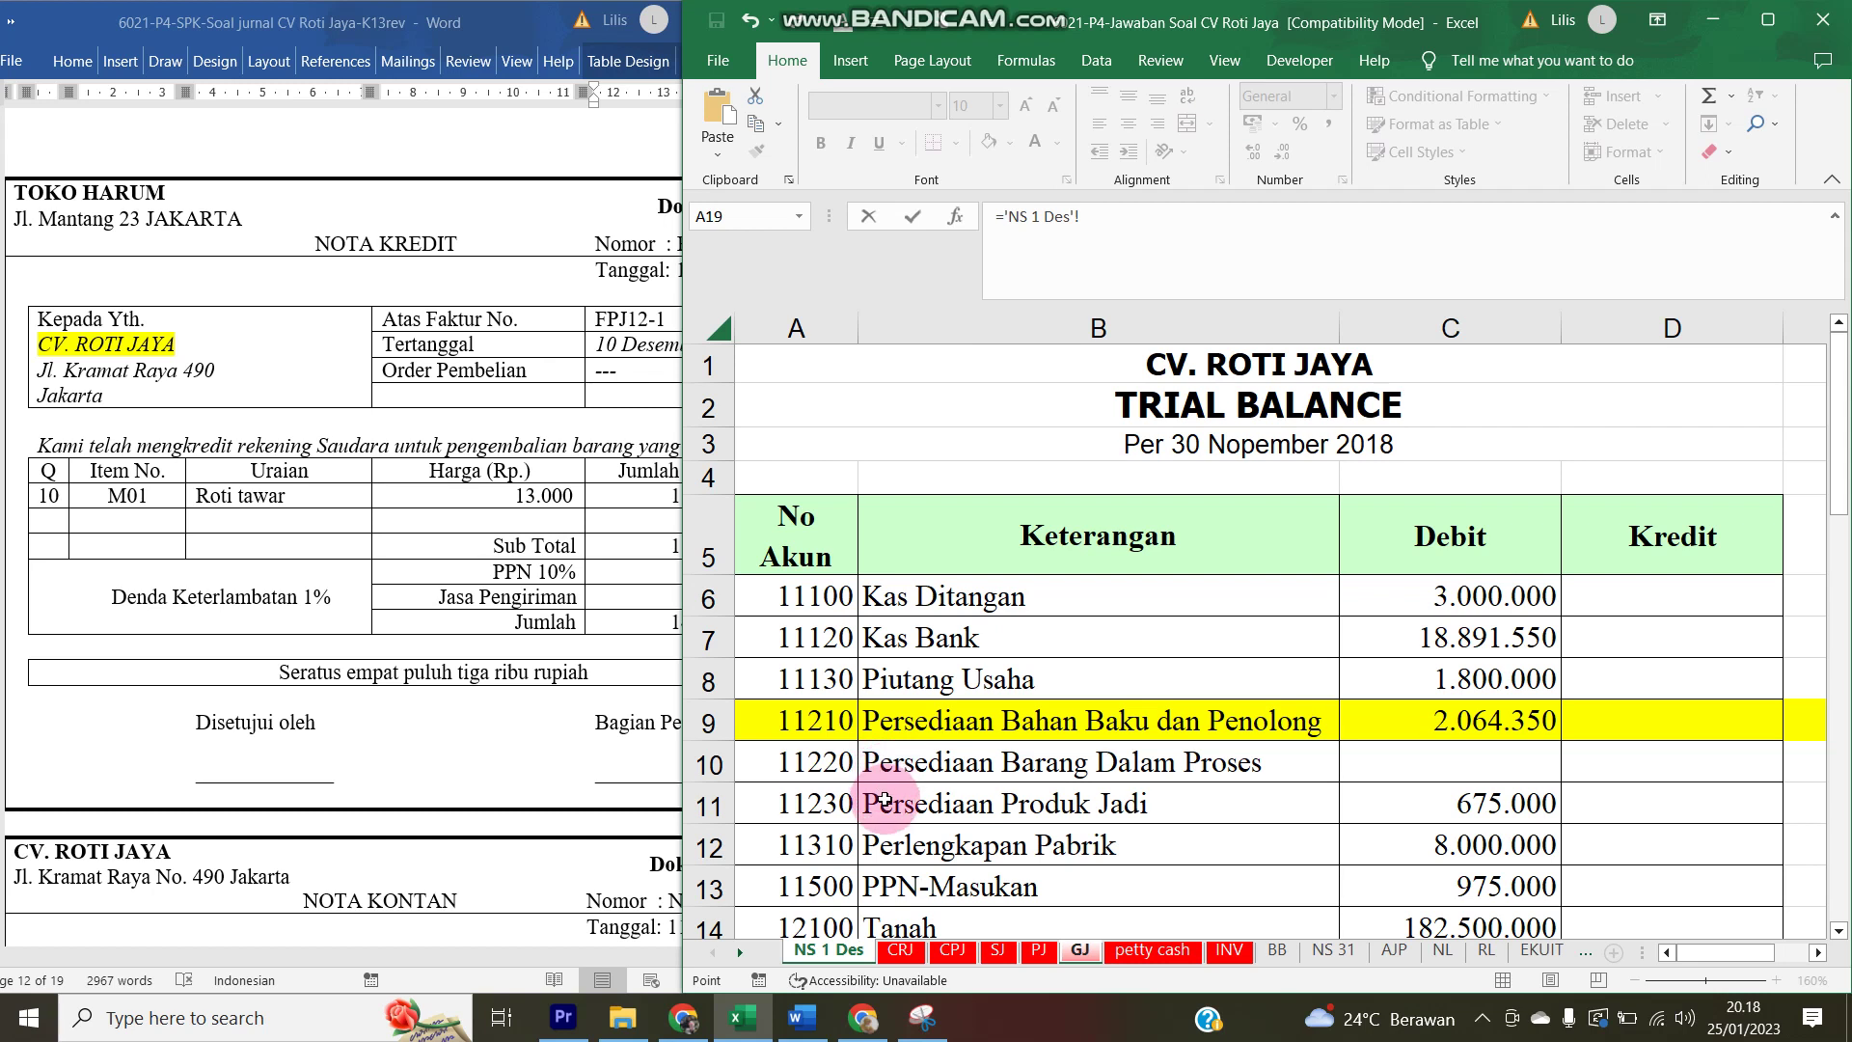
key(Return)
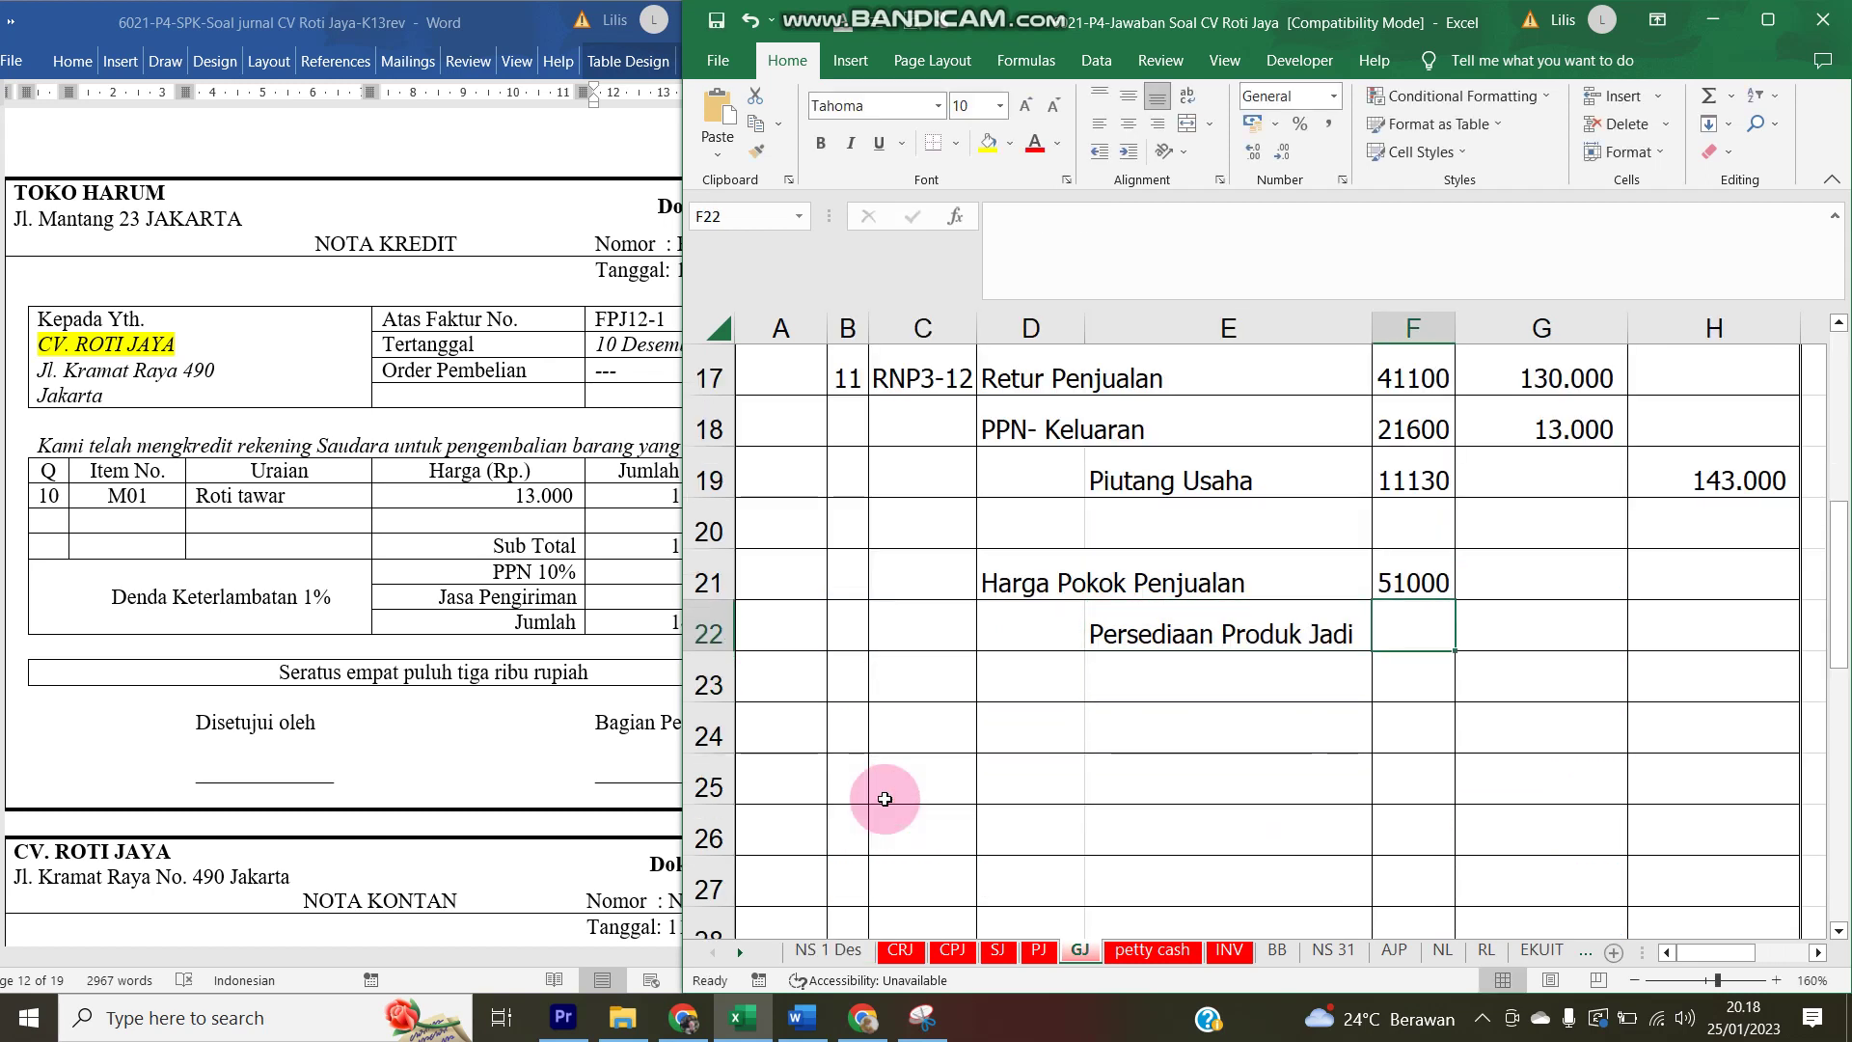
text(=)
click(828, 951)
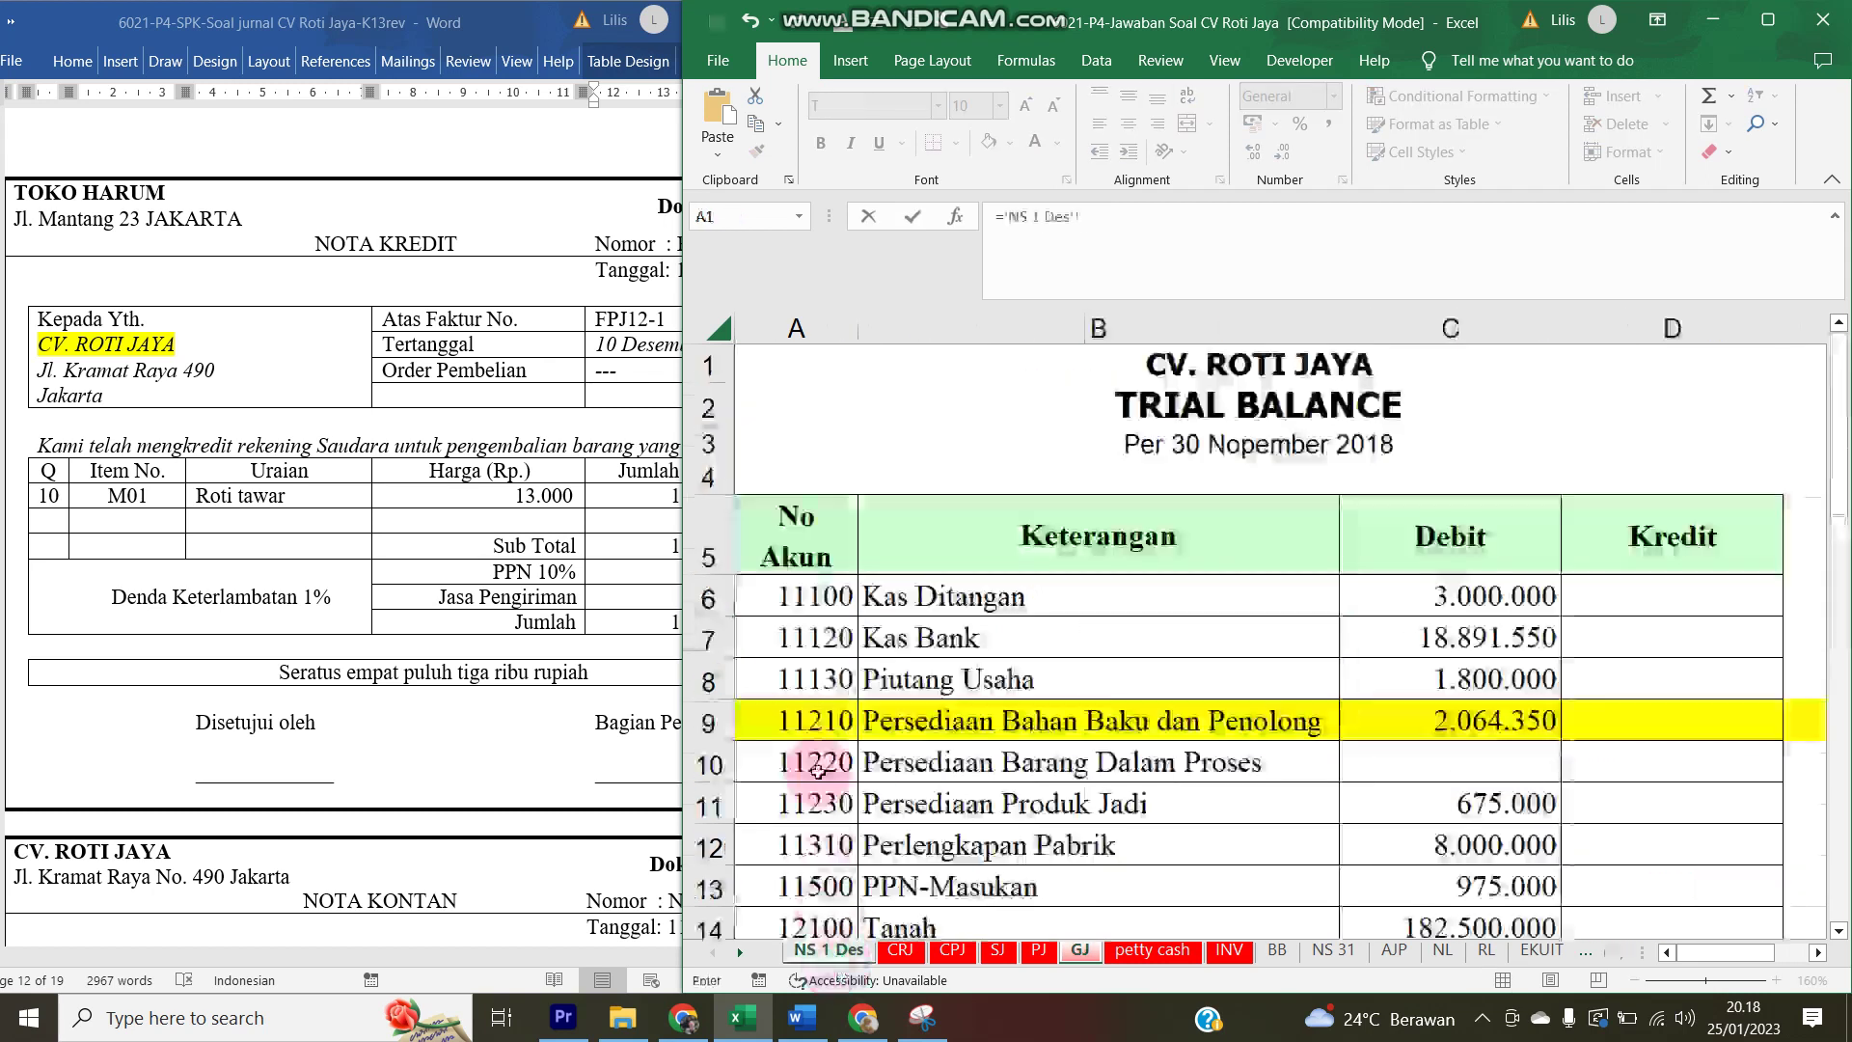
click(782, 805)
key(Return)
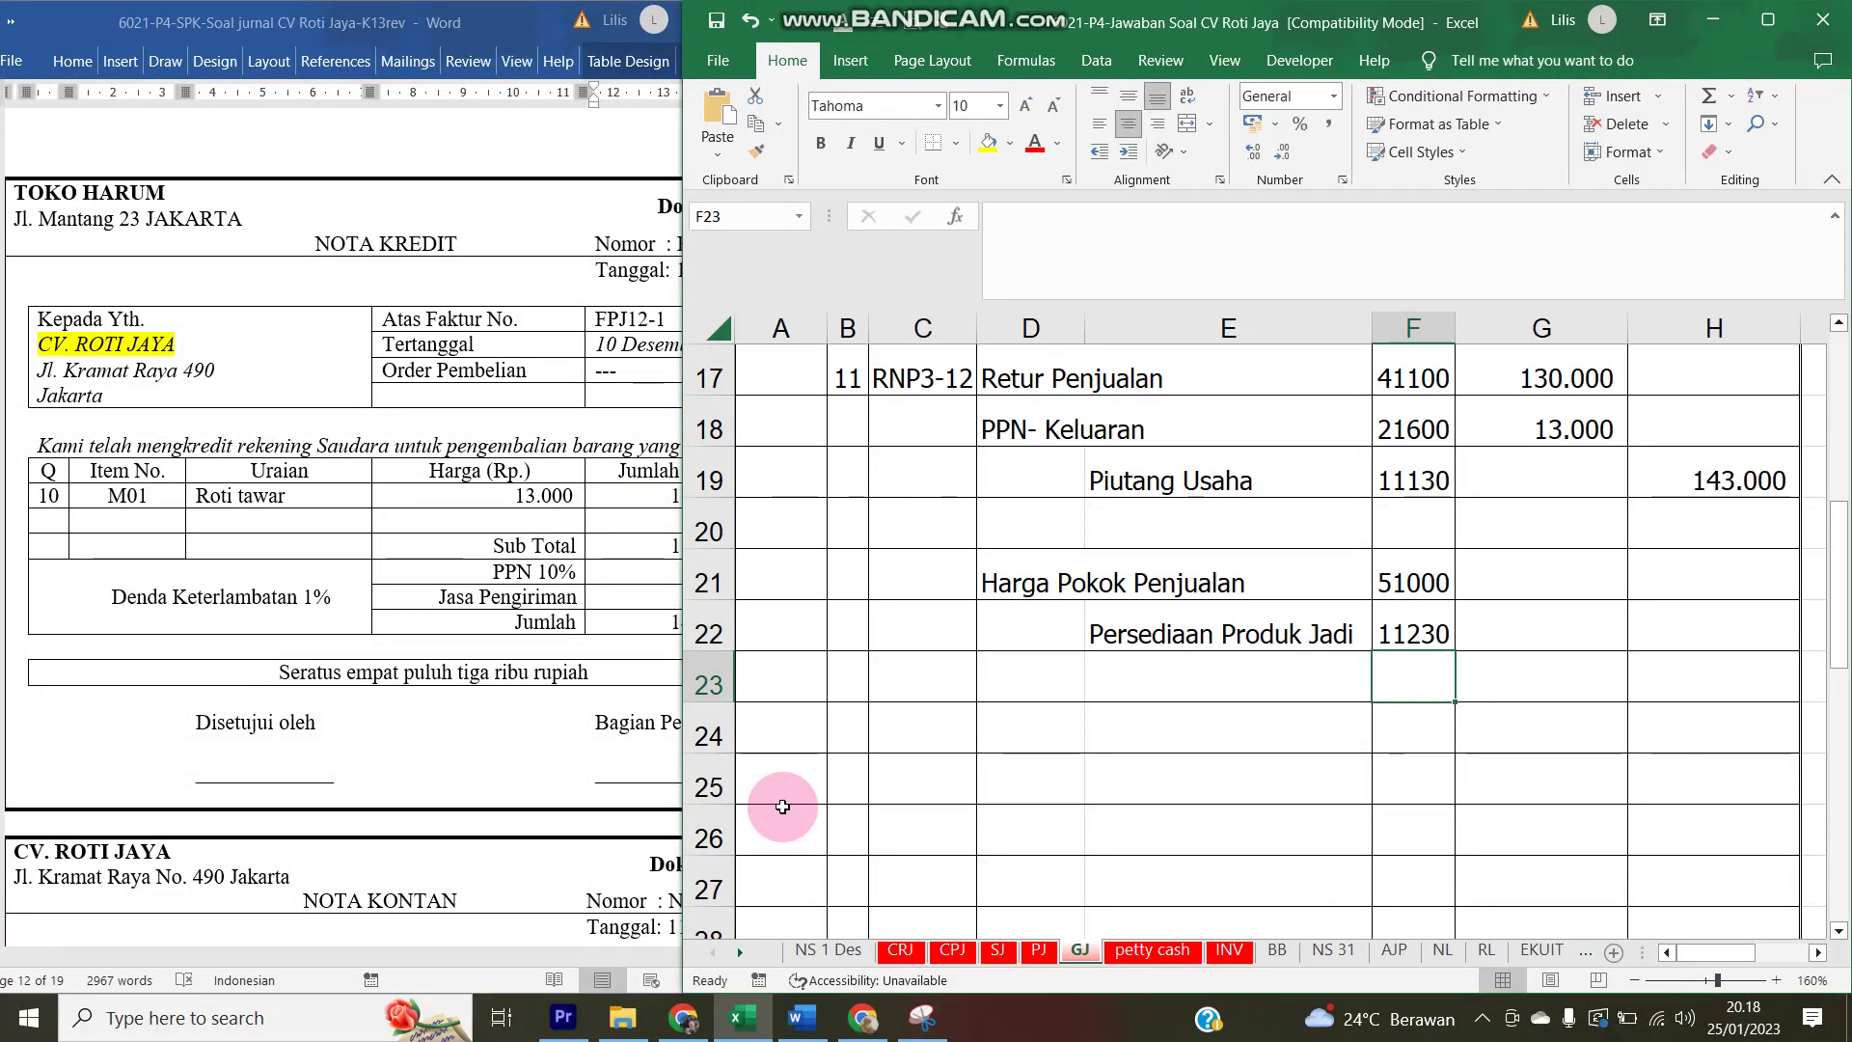
- Open the Roti Tawar inventory card on the INV sheet, widen the Excel window, and check the returned quantity in the credit note
click(1476, 579)
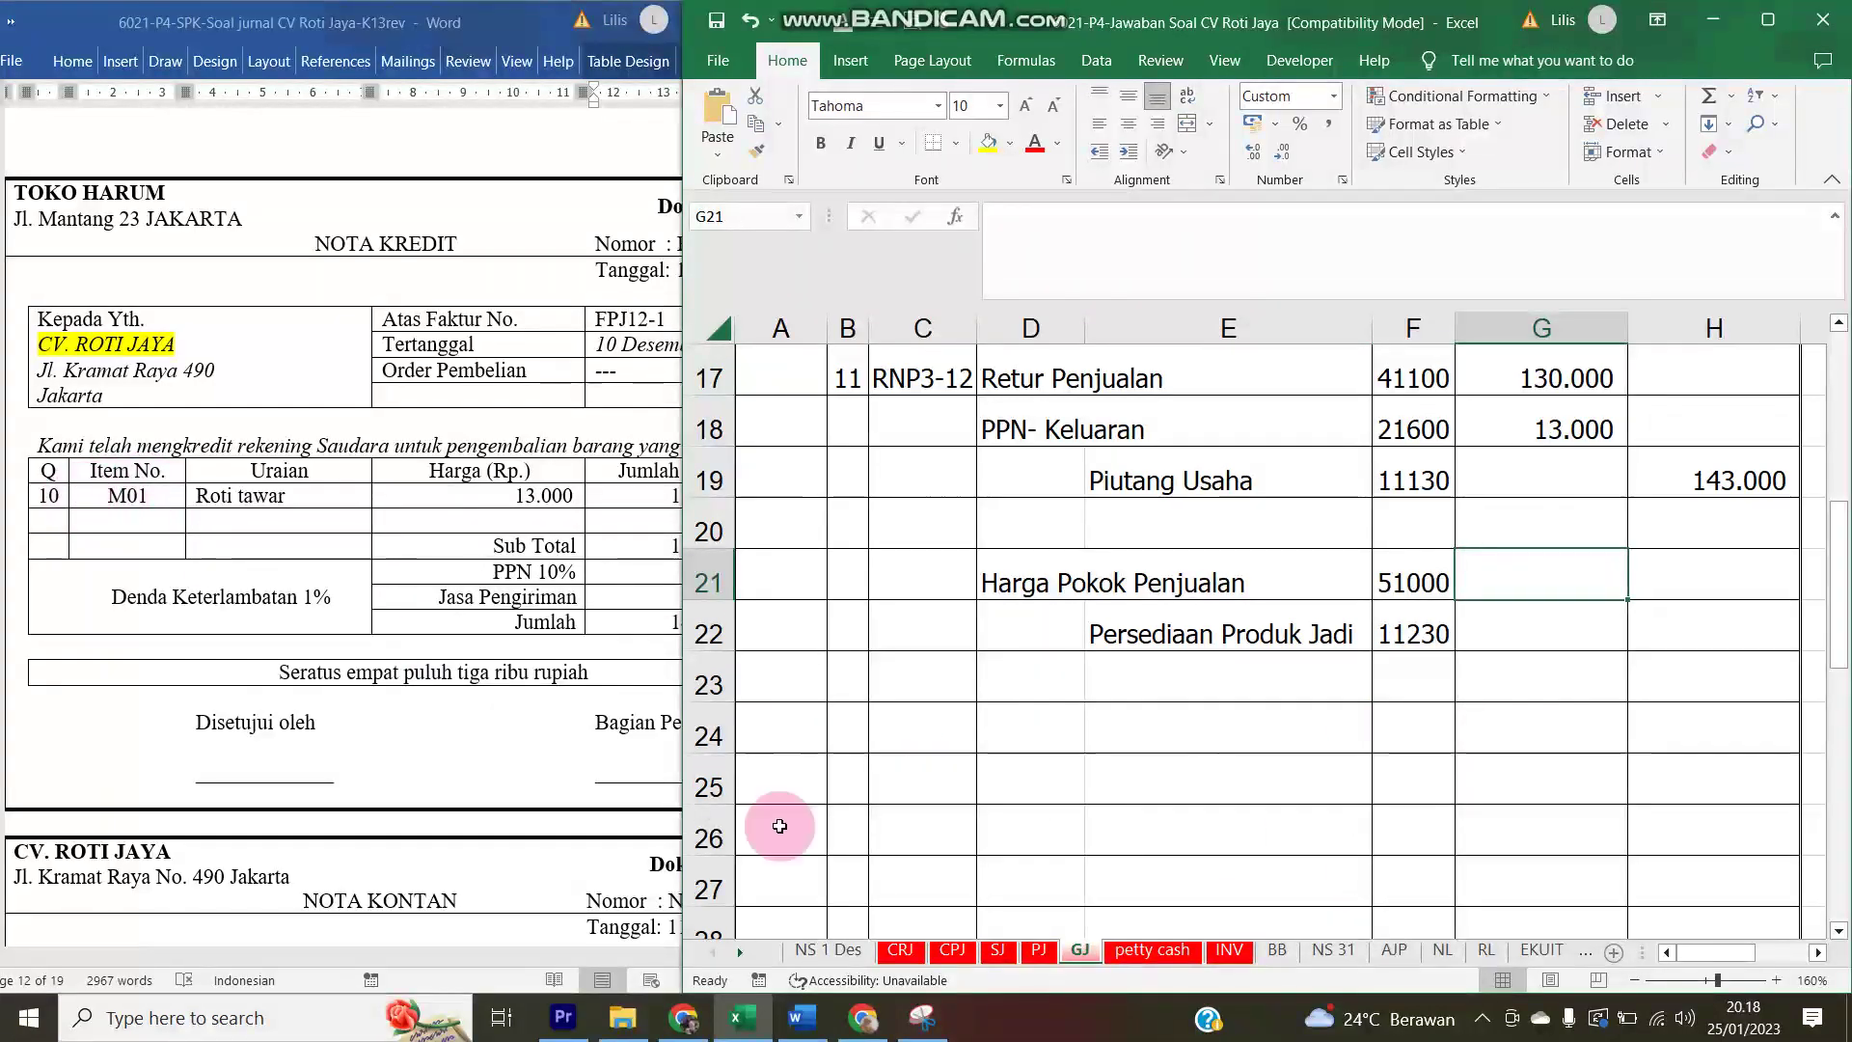
click(1228, 951)
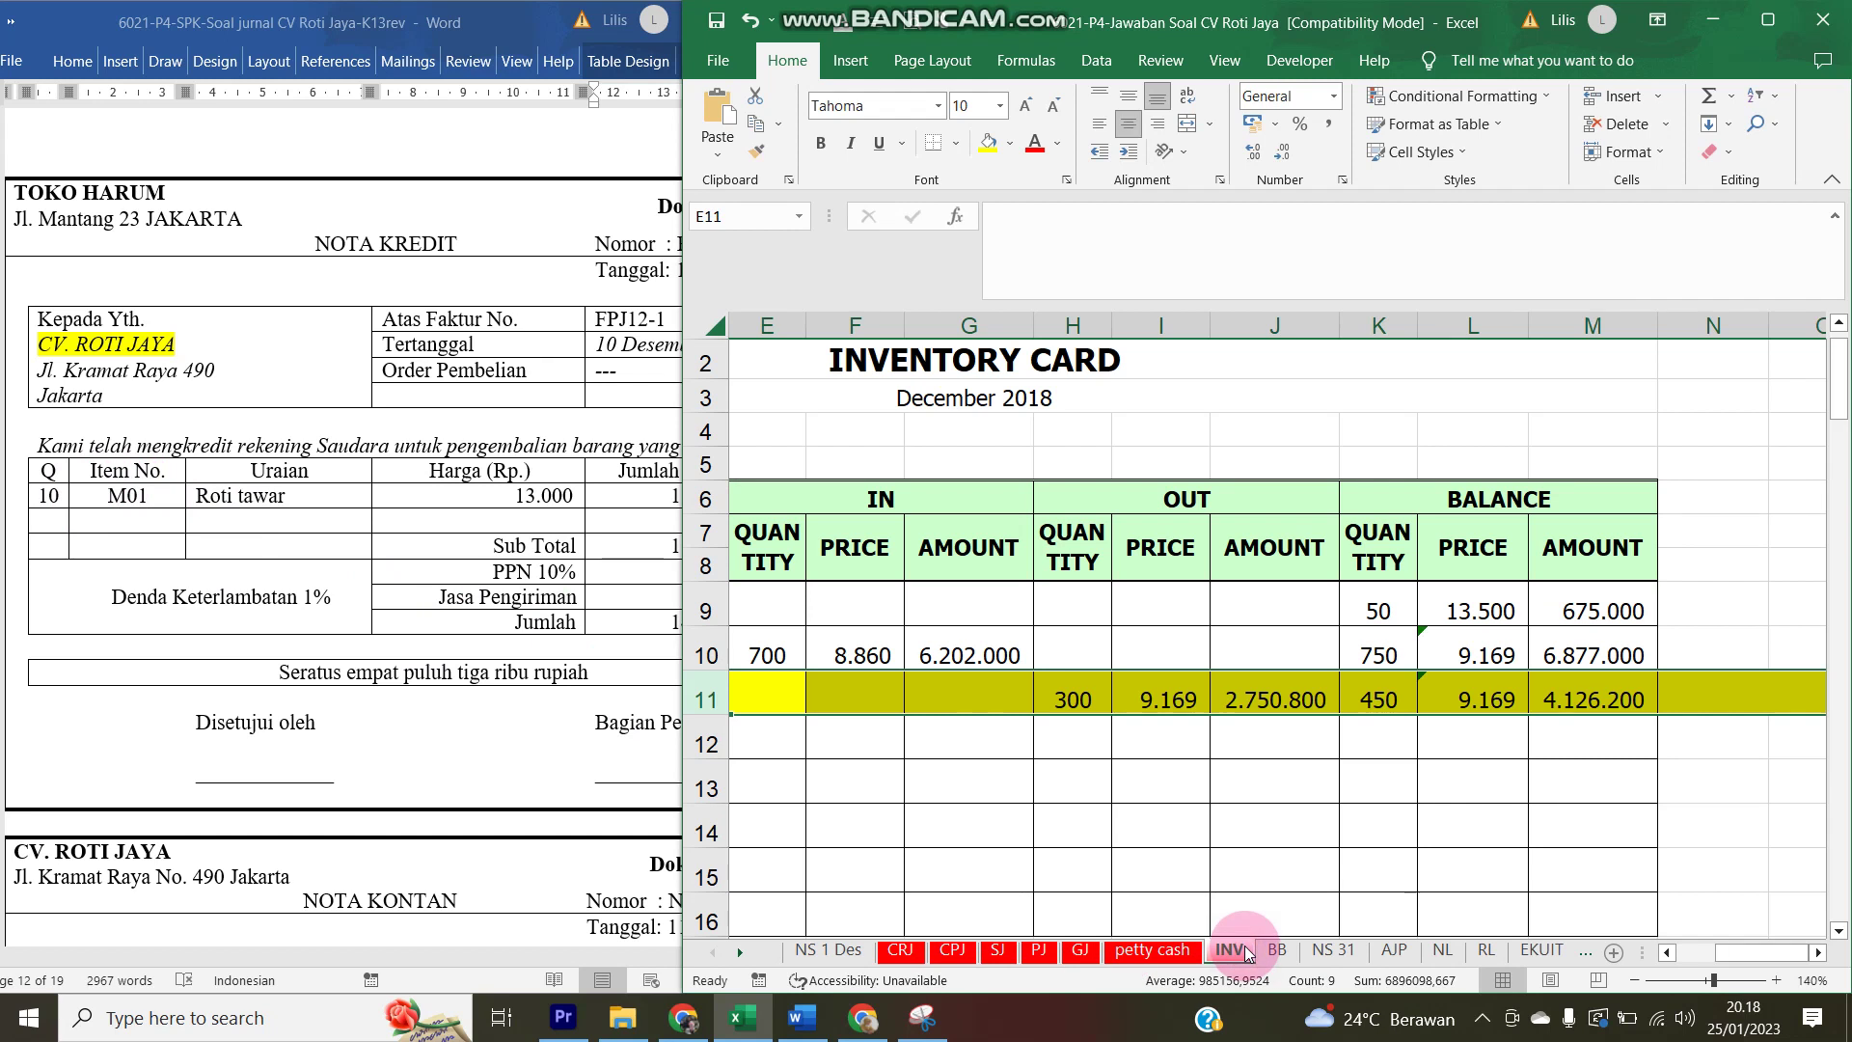
drag(805, 745, 497, 686)
click(424, 595)
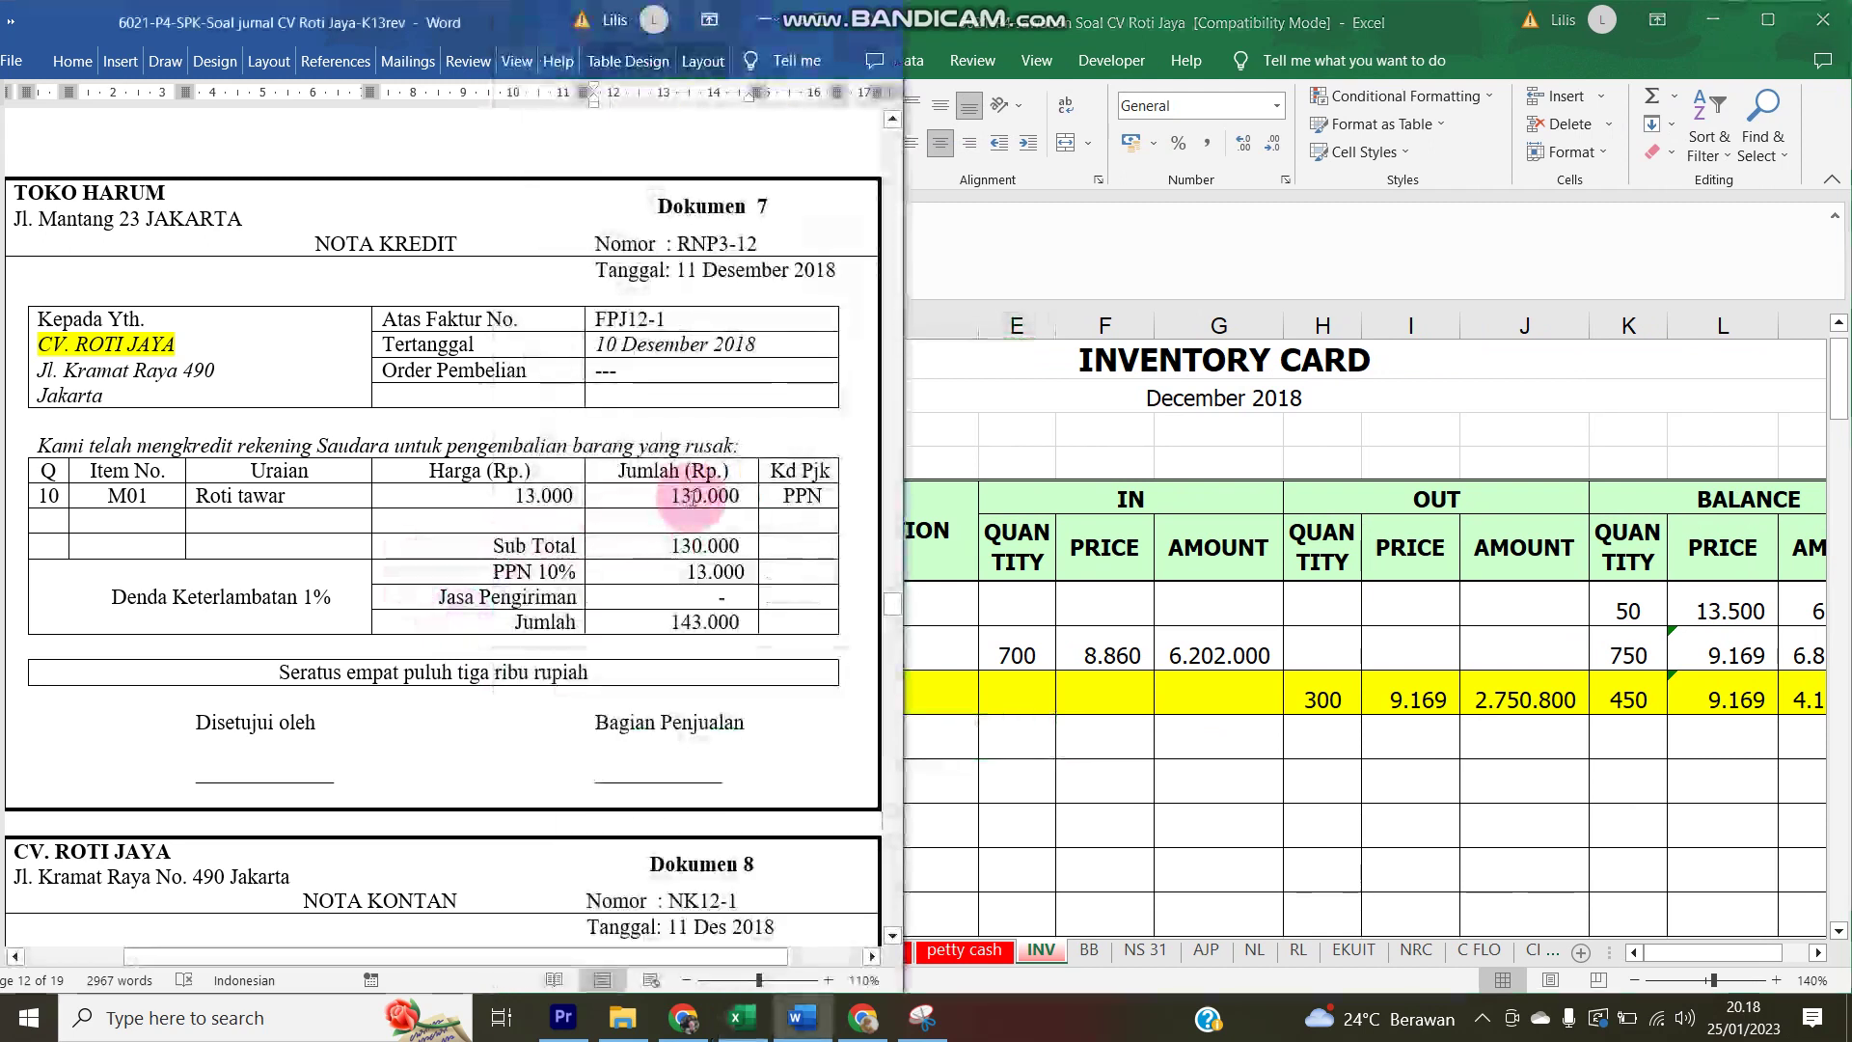
click(989, 696)
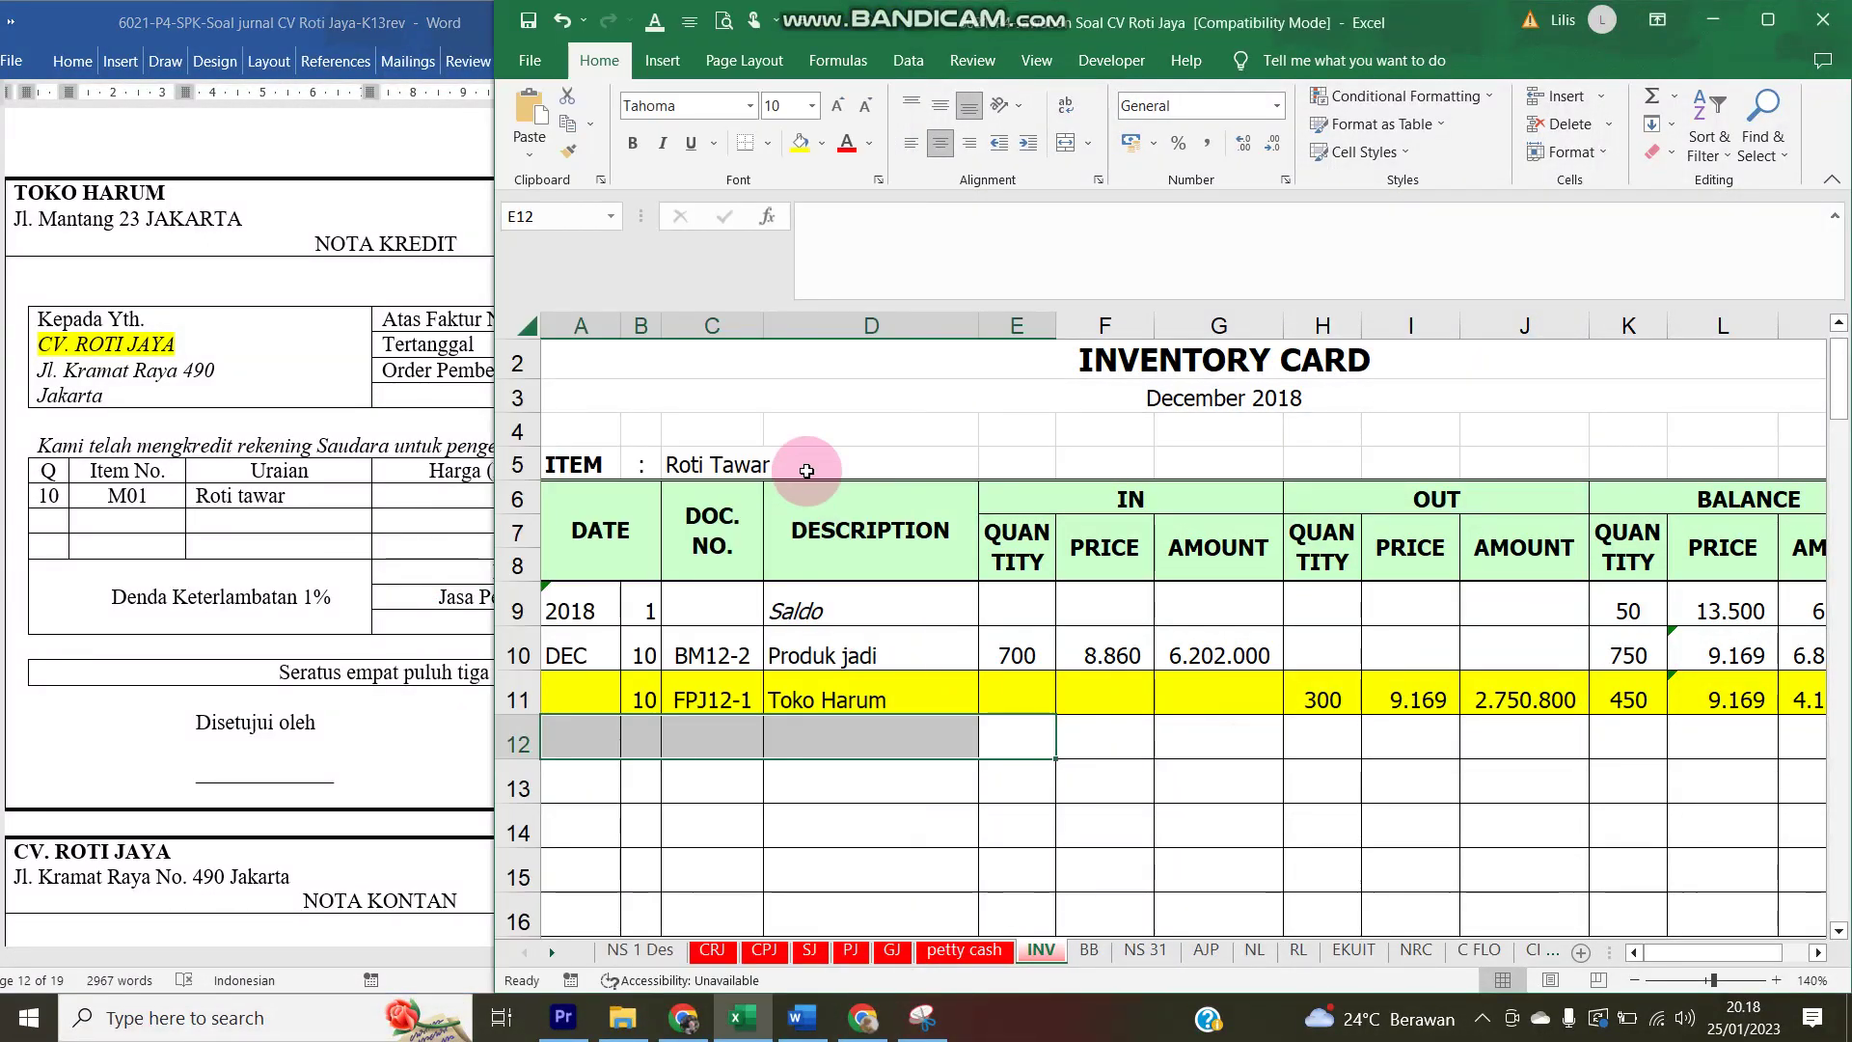
- Enter day 11 in row 12 of the Roti Tawar inventory card and copy the credit note number RNP3-12 into its DOC. NO. cell
click(645, 738)
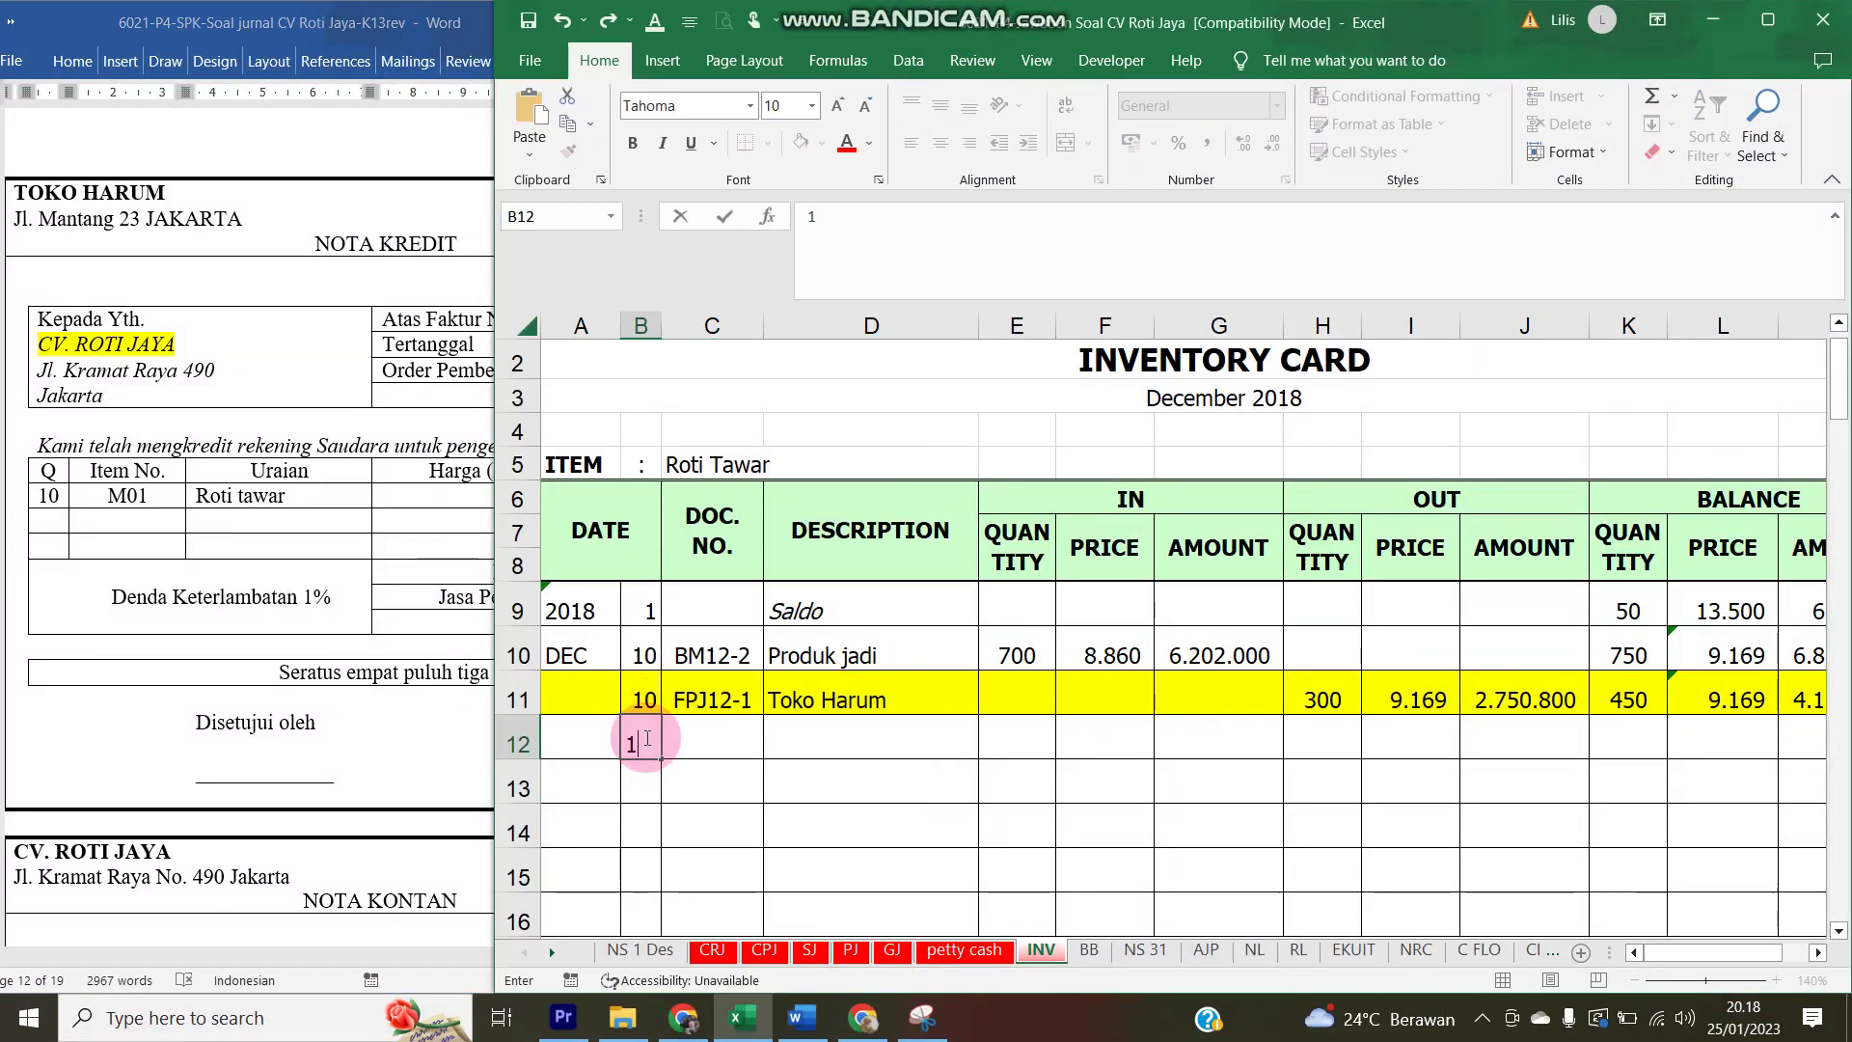
key(Tab)
click(368, 380)
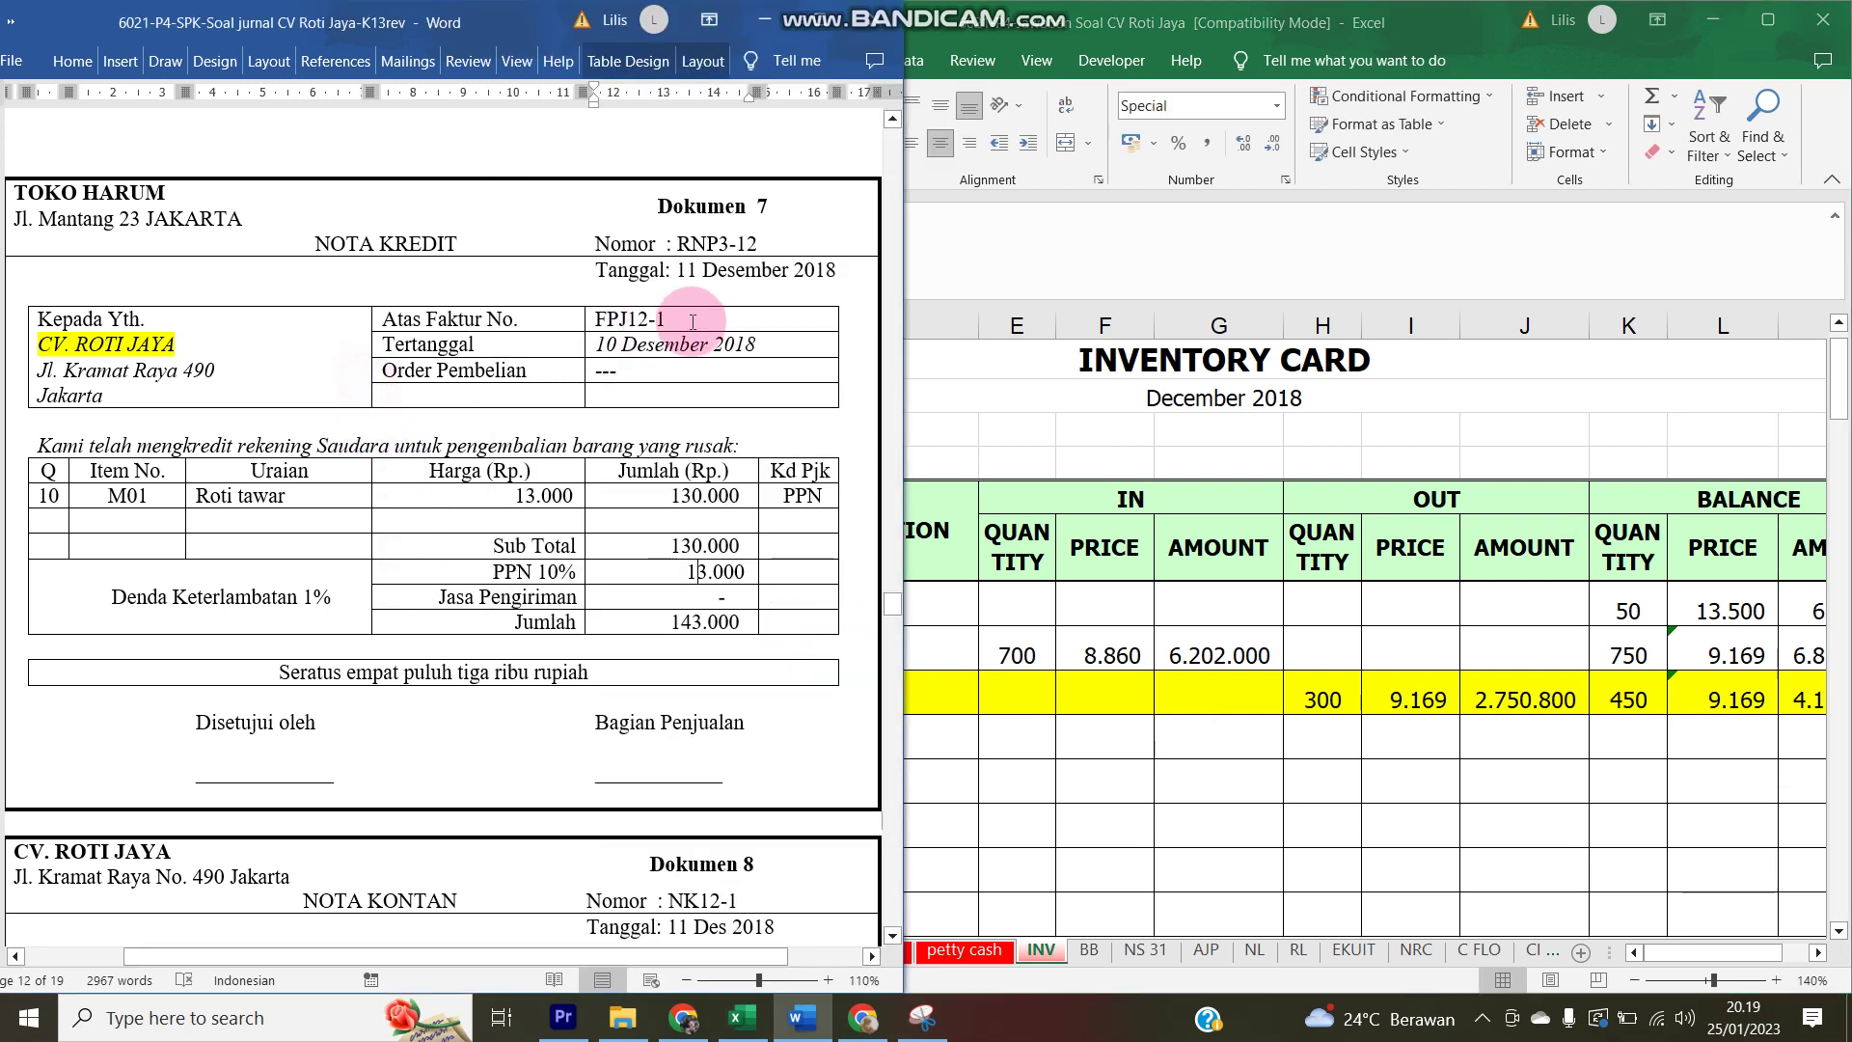
double_click(593, 322)
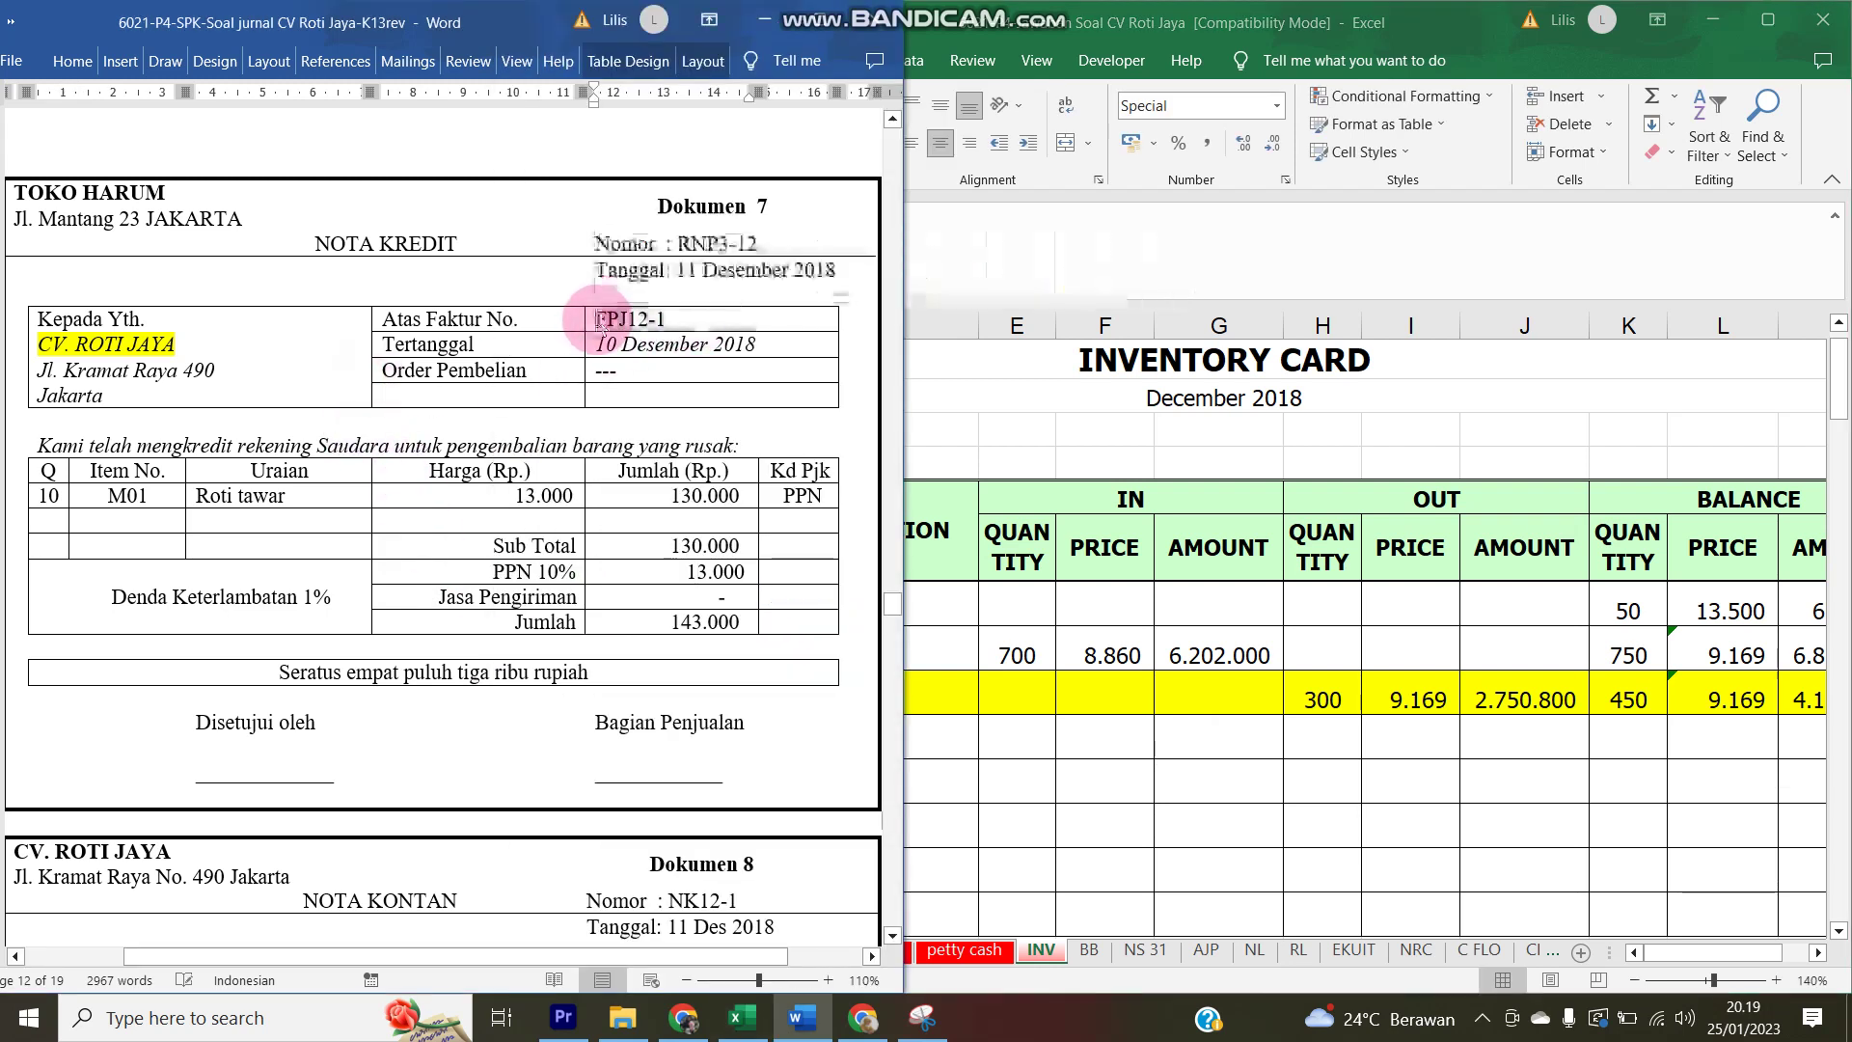
drag(598, 322, 680, 312)
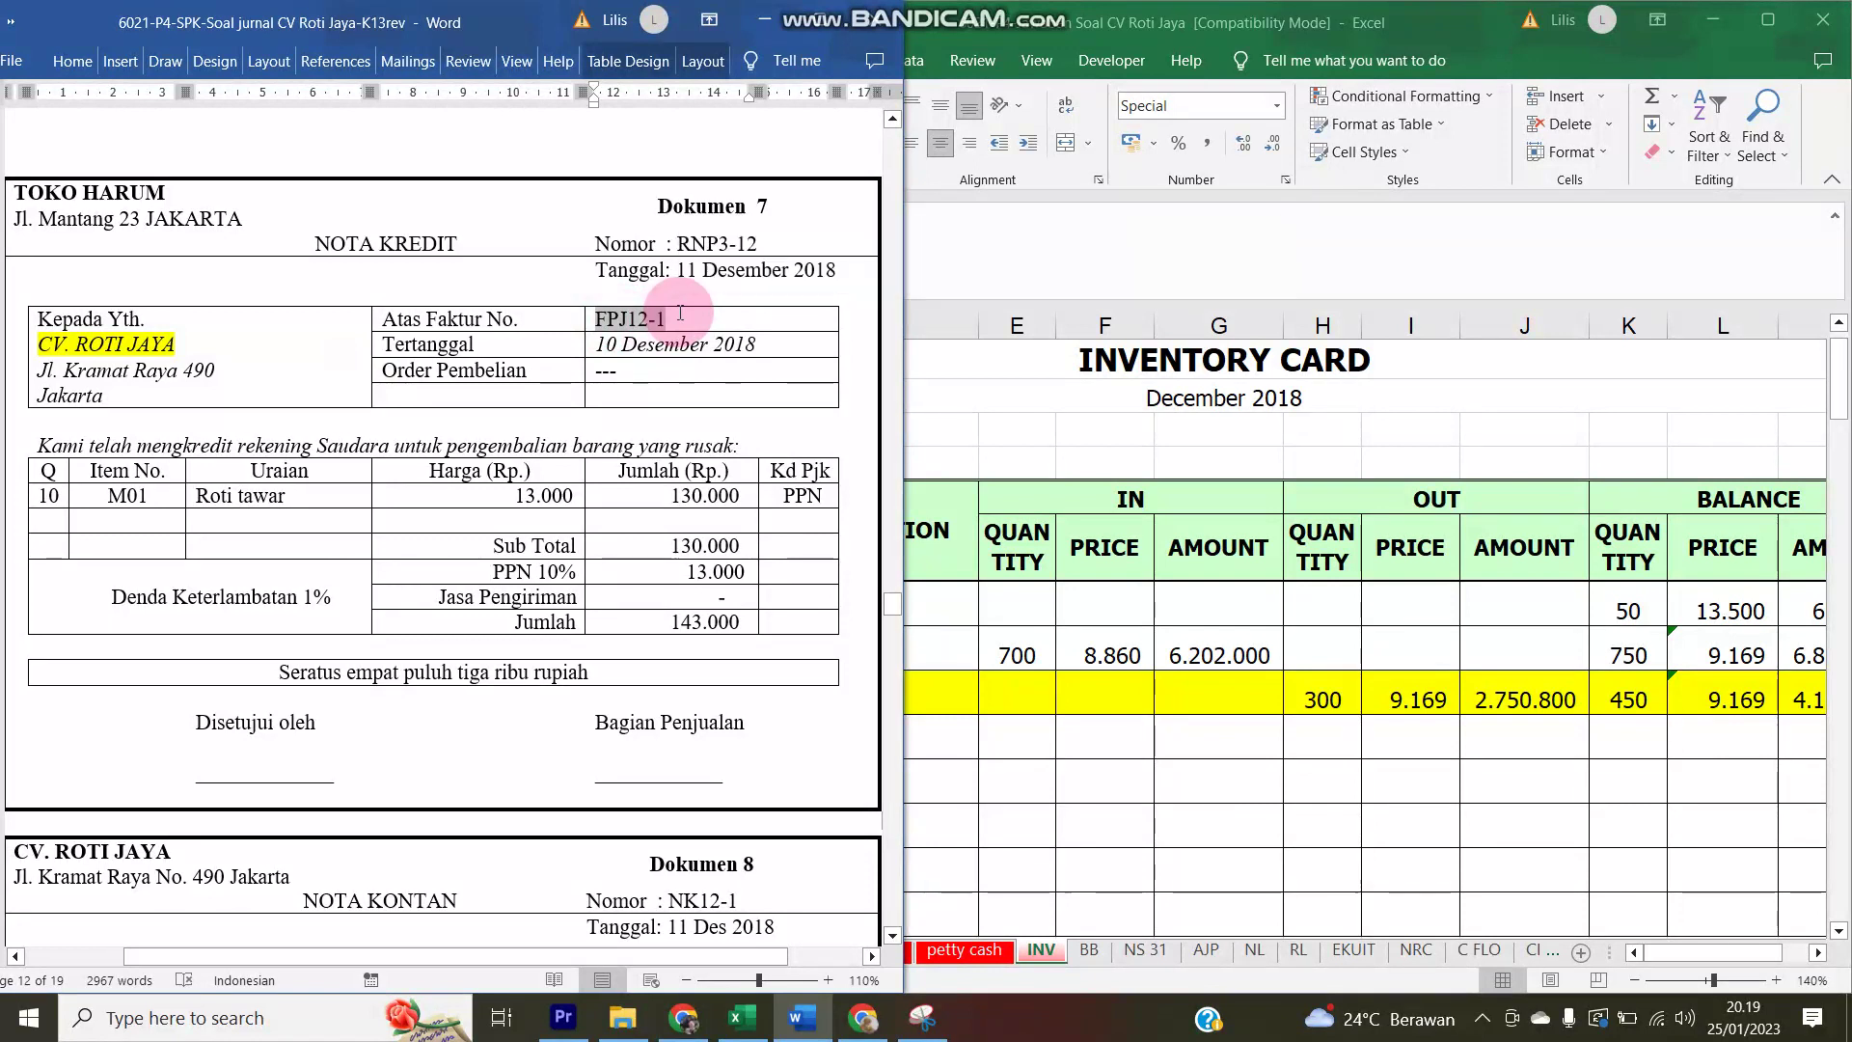
click(1089, 595)
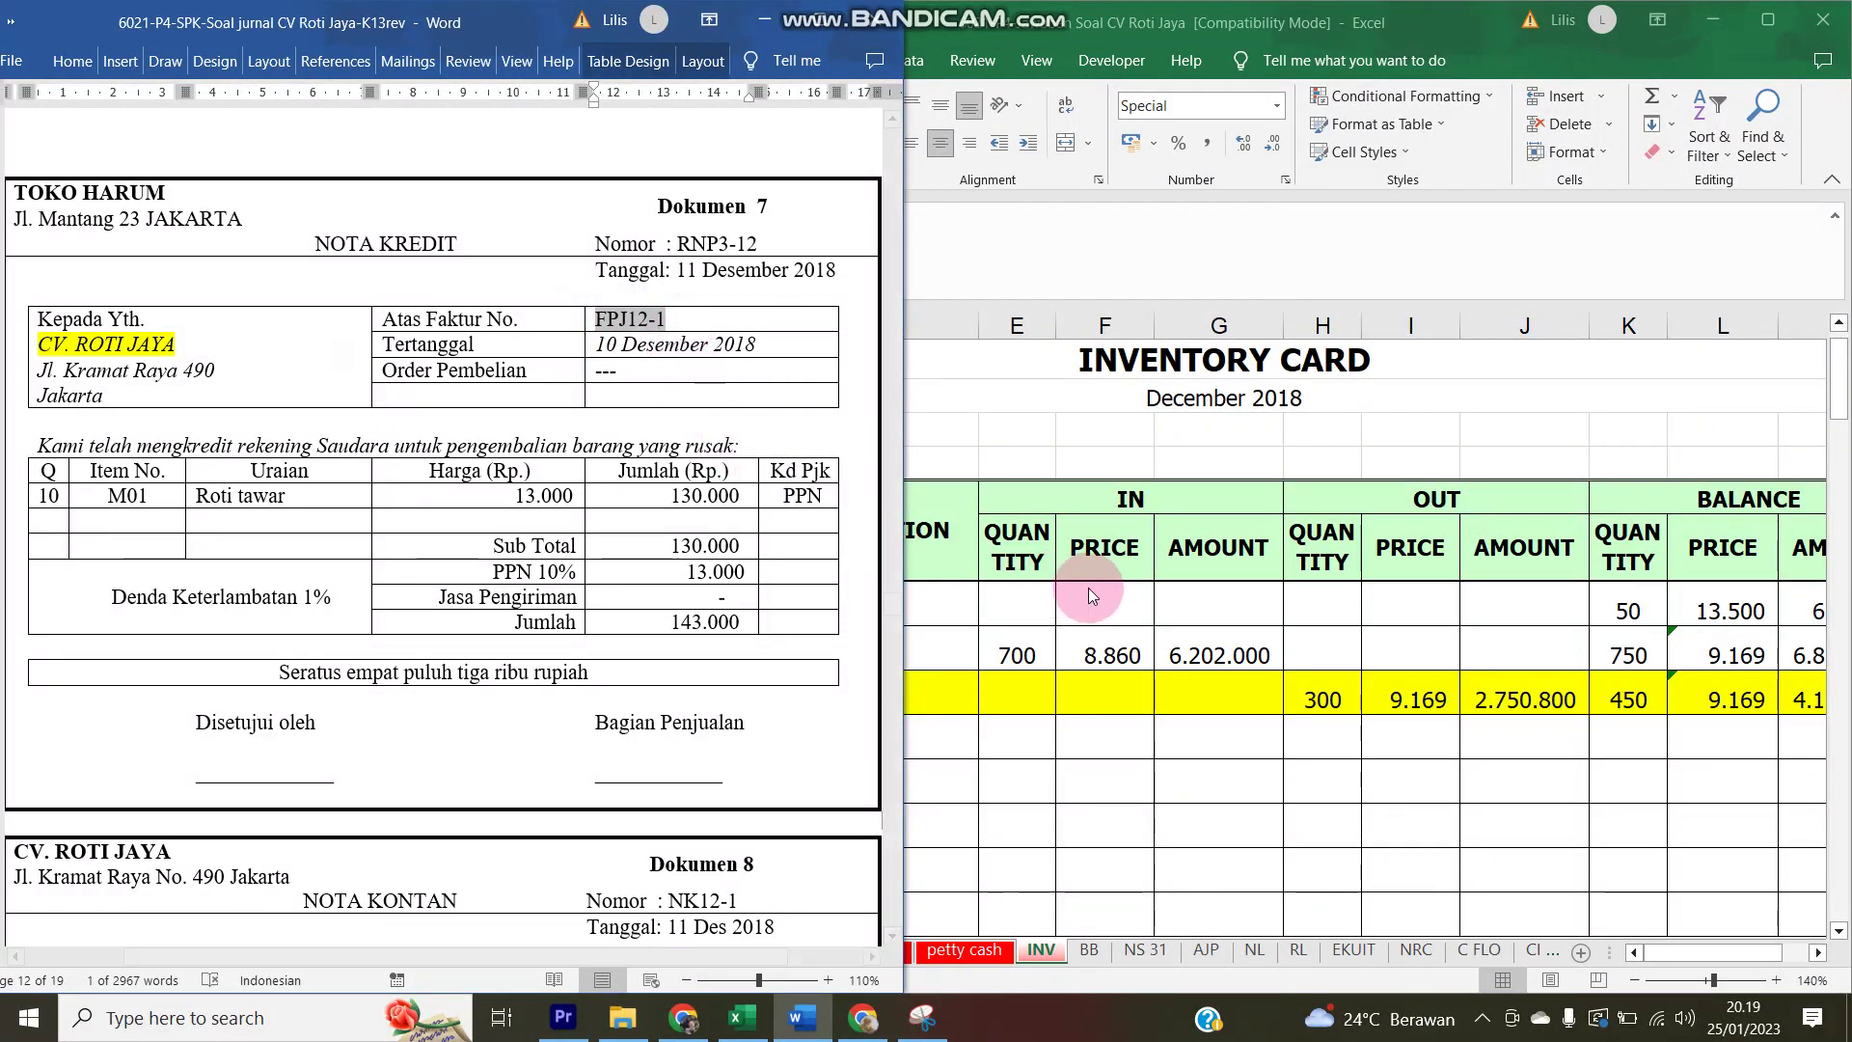
drag(678, 243, 771, 243)
key(ctrl+c)
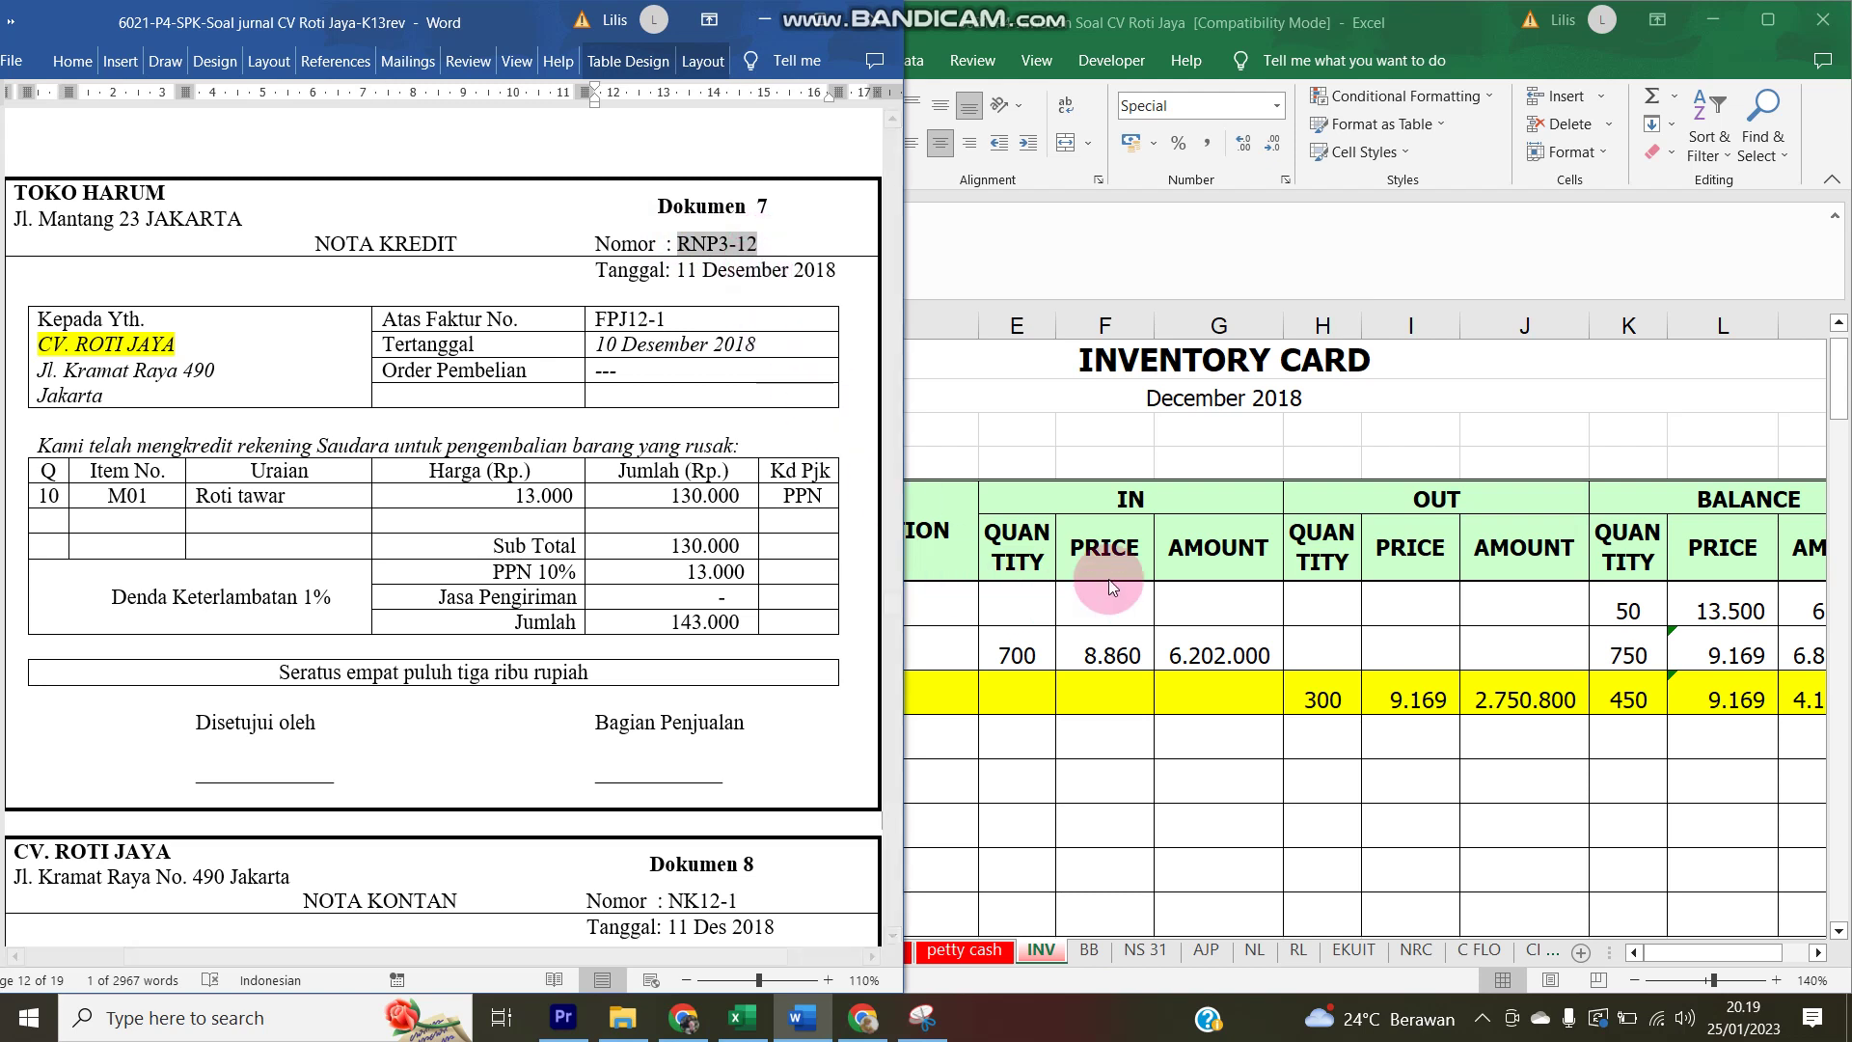
click(1108, 579)
click(757, 735)
key(ctrl+v)
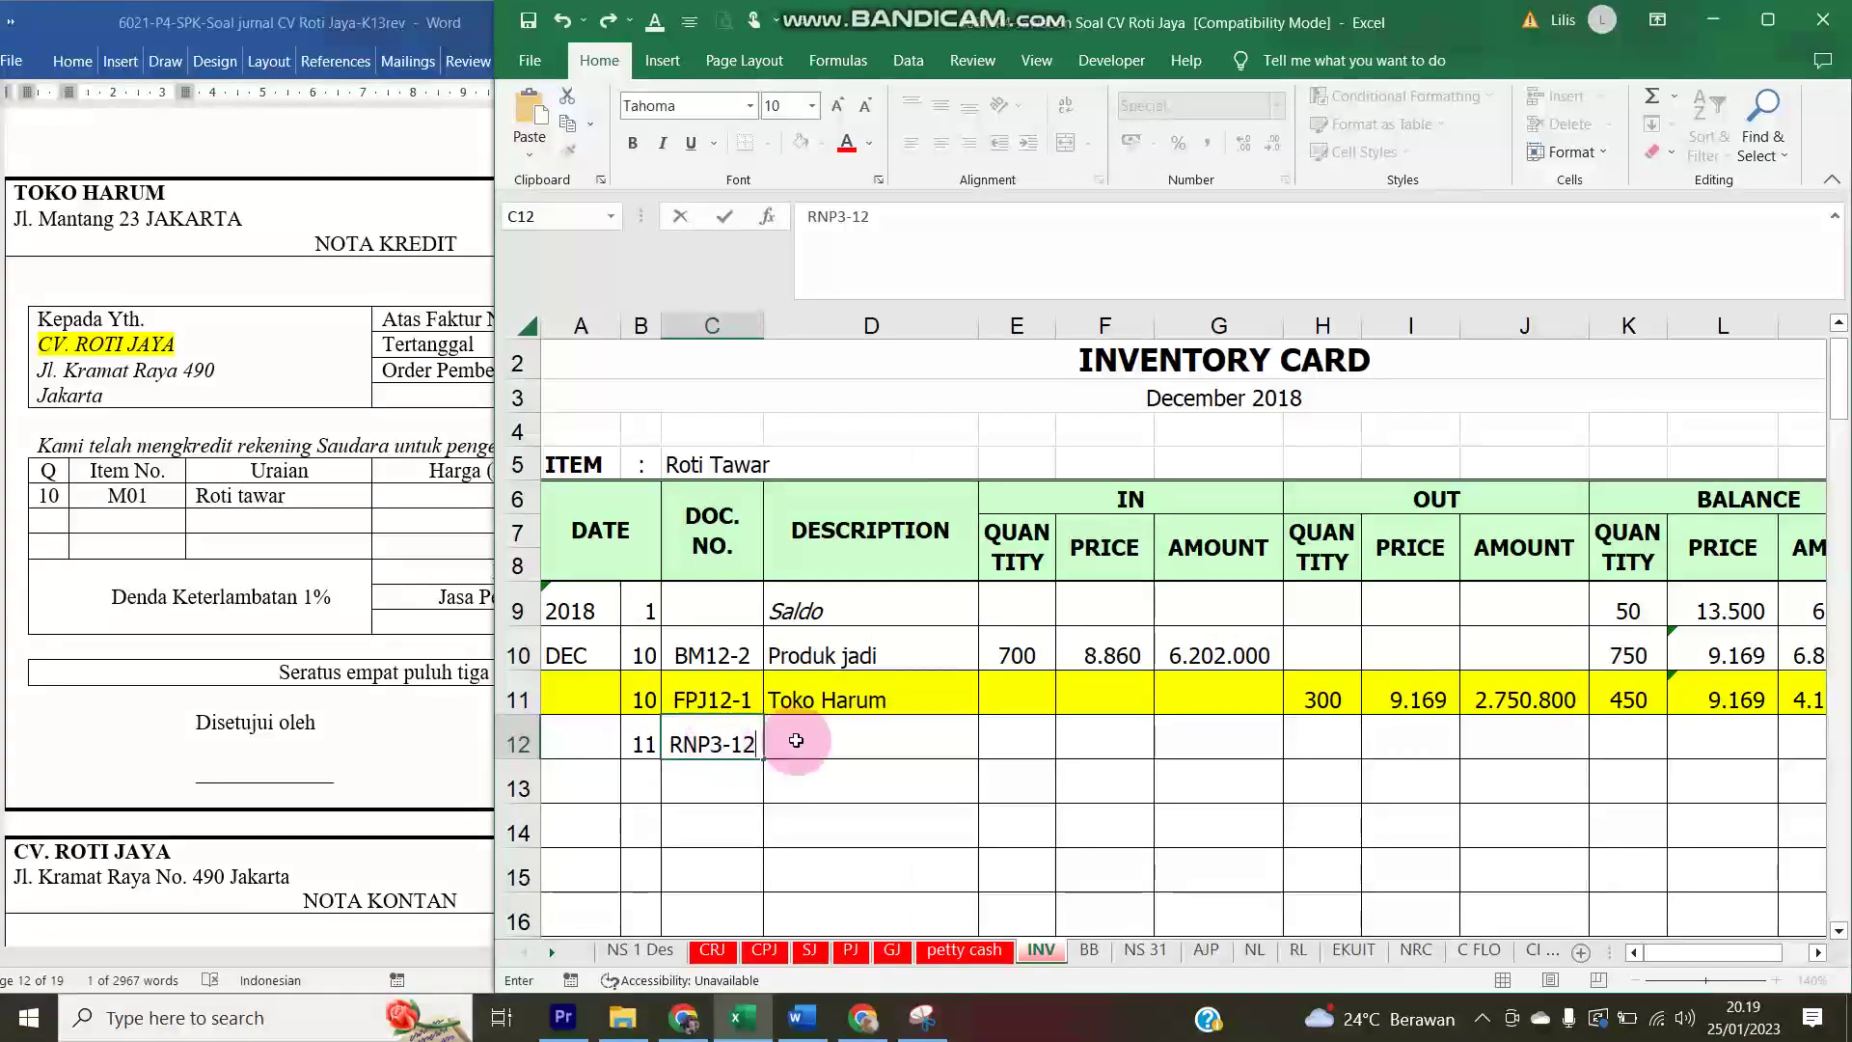
- Enter the description "Retur" in cell D12 of the Roti Tawar inventory card
click(859, 740)
text(Ret)
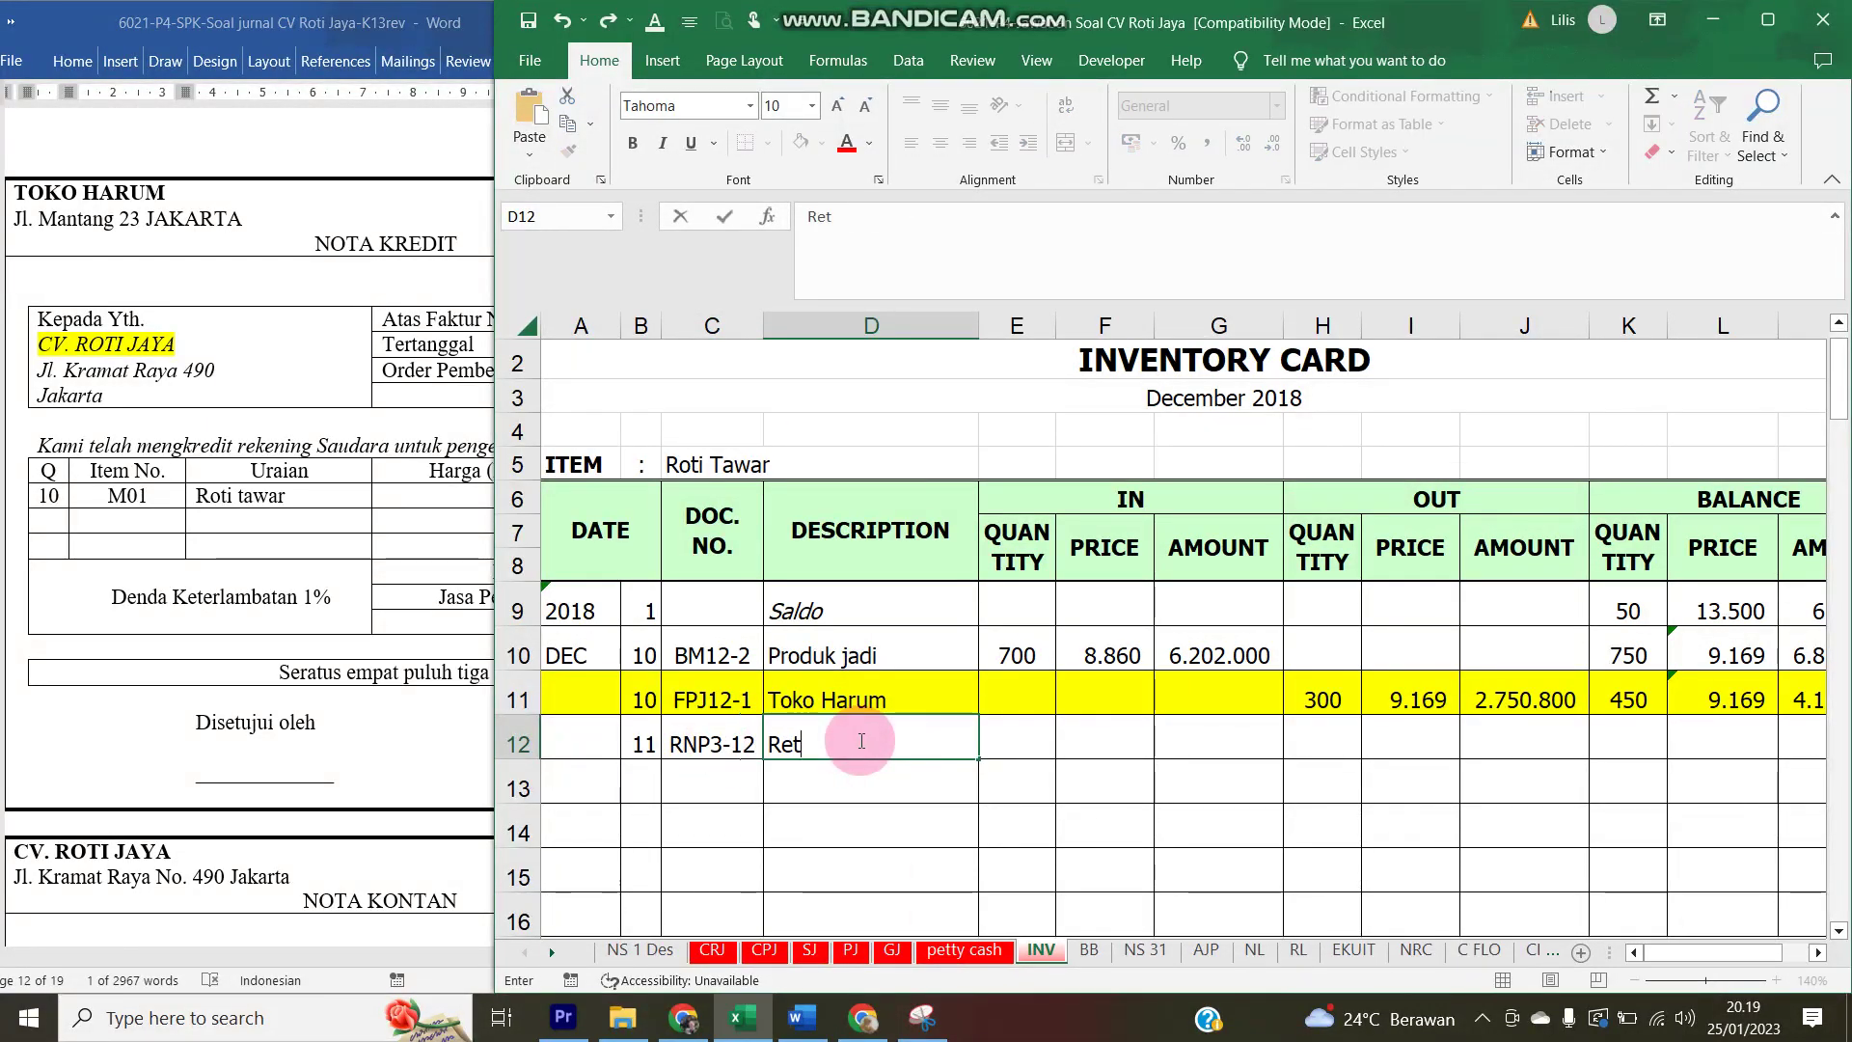
text(u)
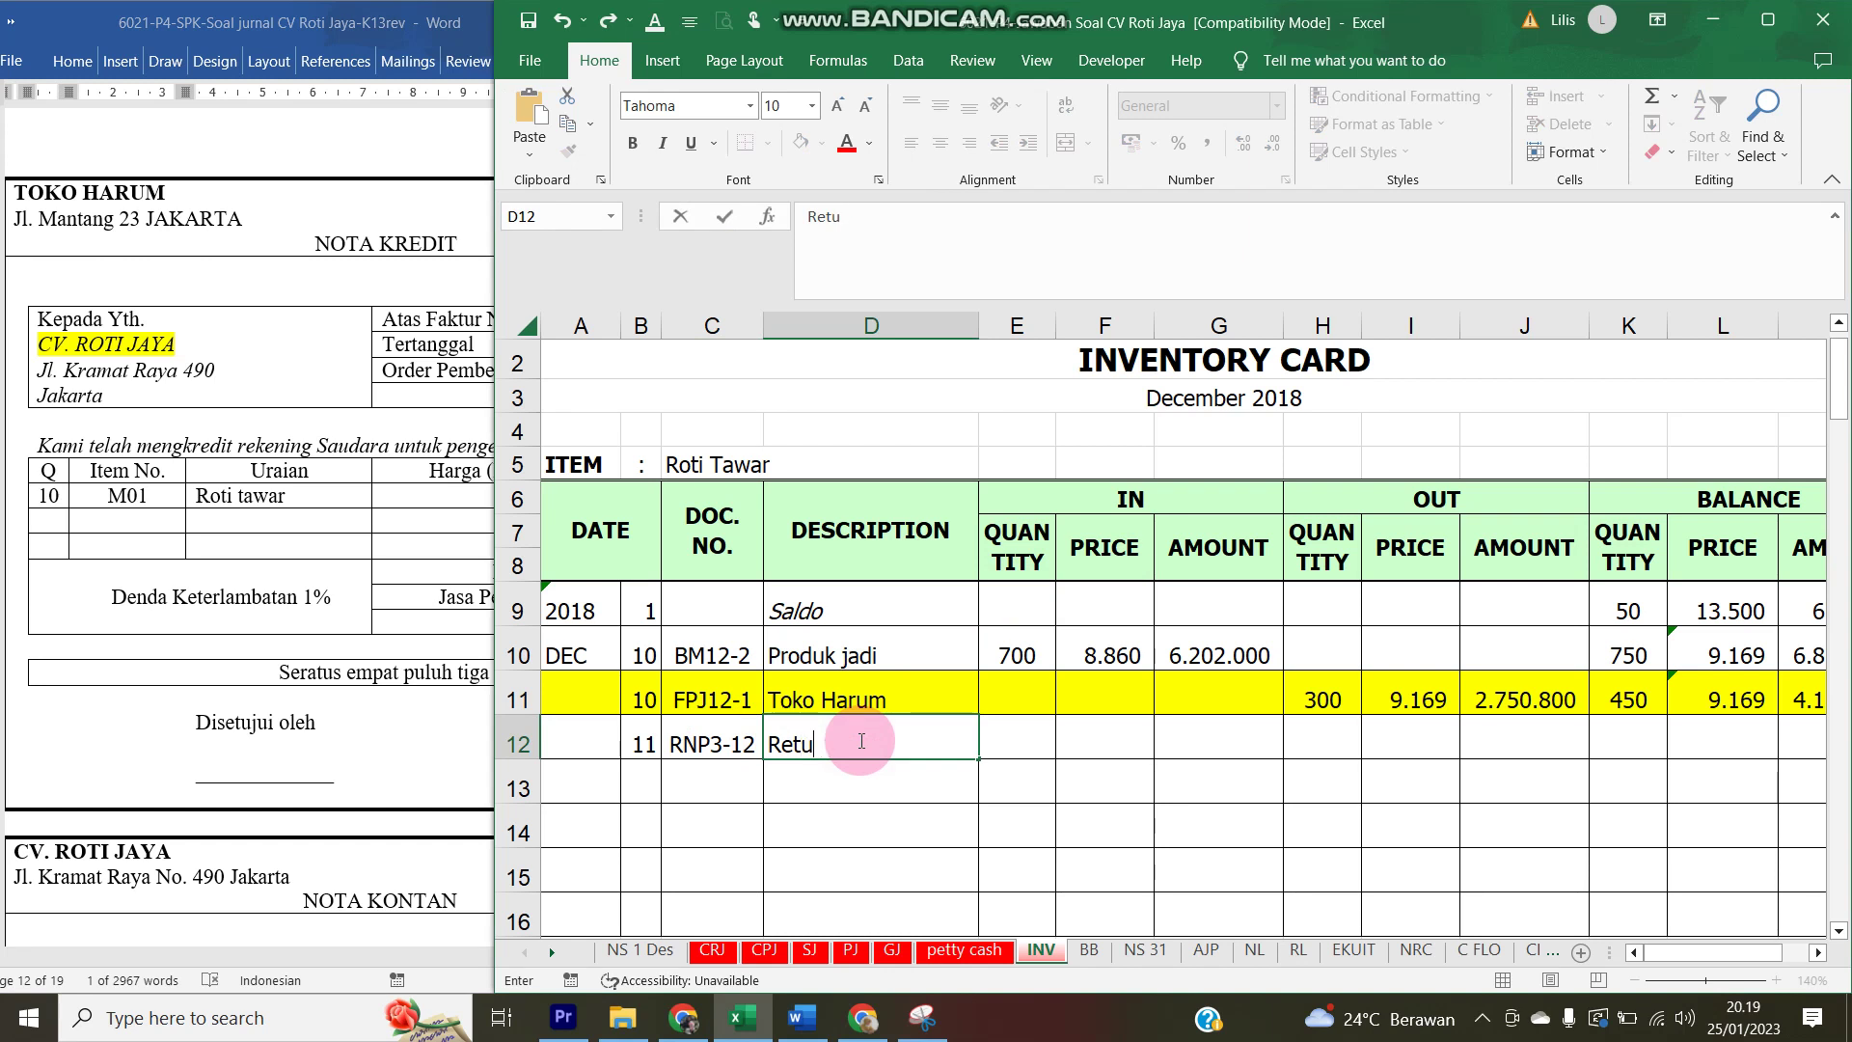
text(r)
key(Tab)
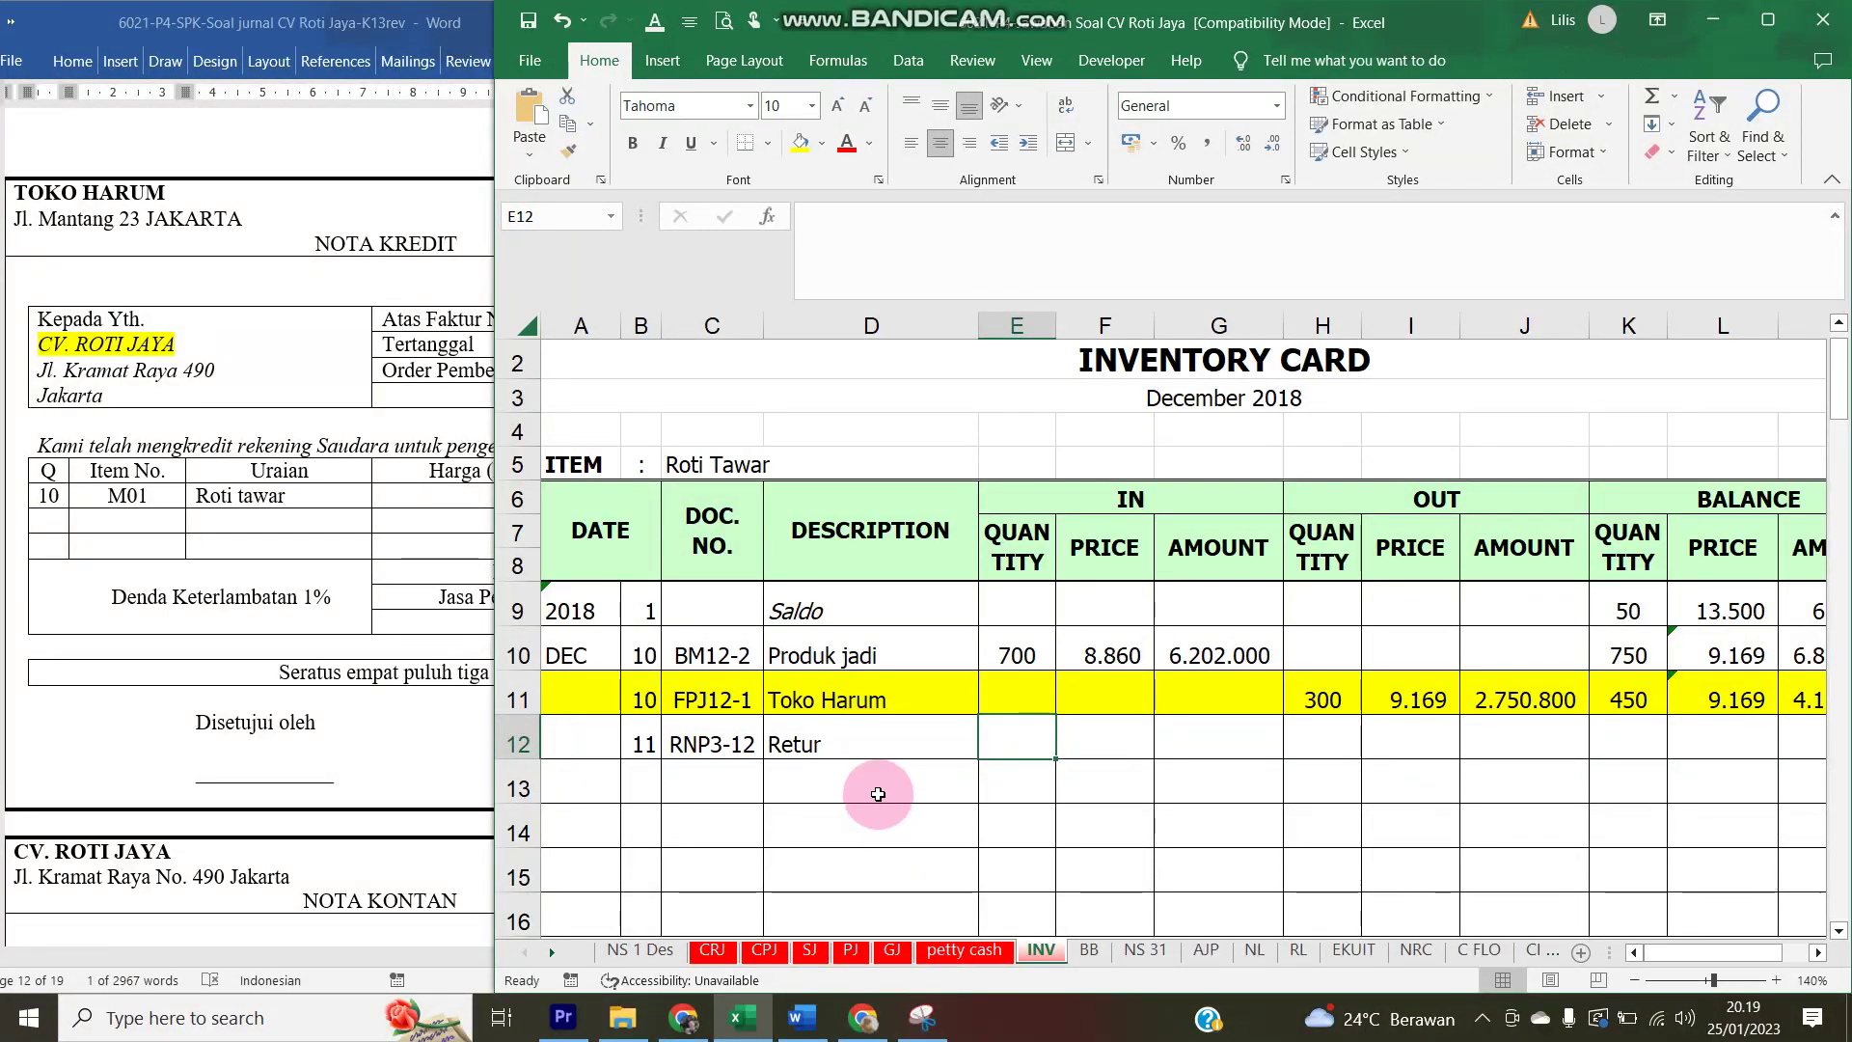
- Clear the Harga Pokok Penjualan and Persediaan Produk Jadi accounts with their REF codes from D21:F23 on the GJ sheet
click(892, 950)
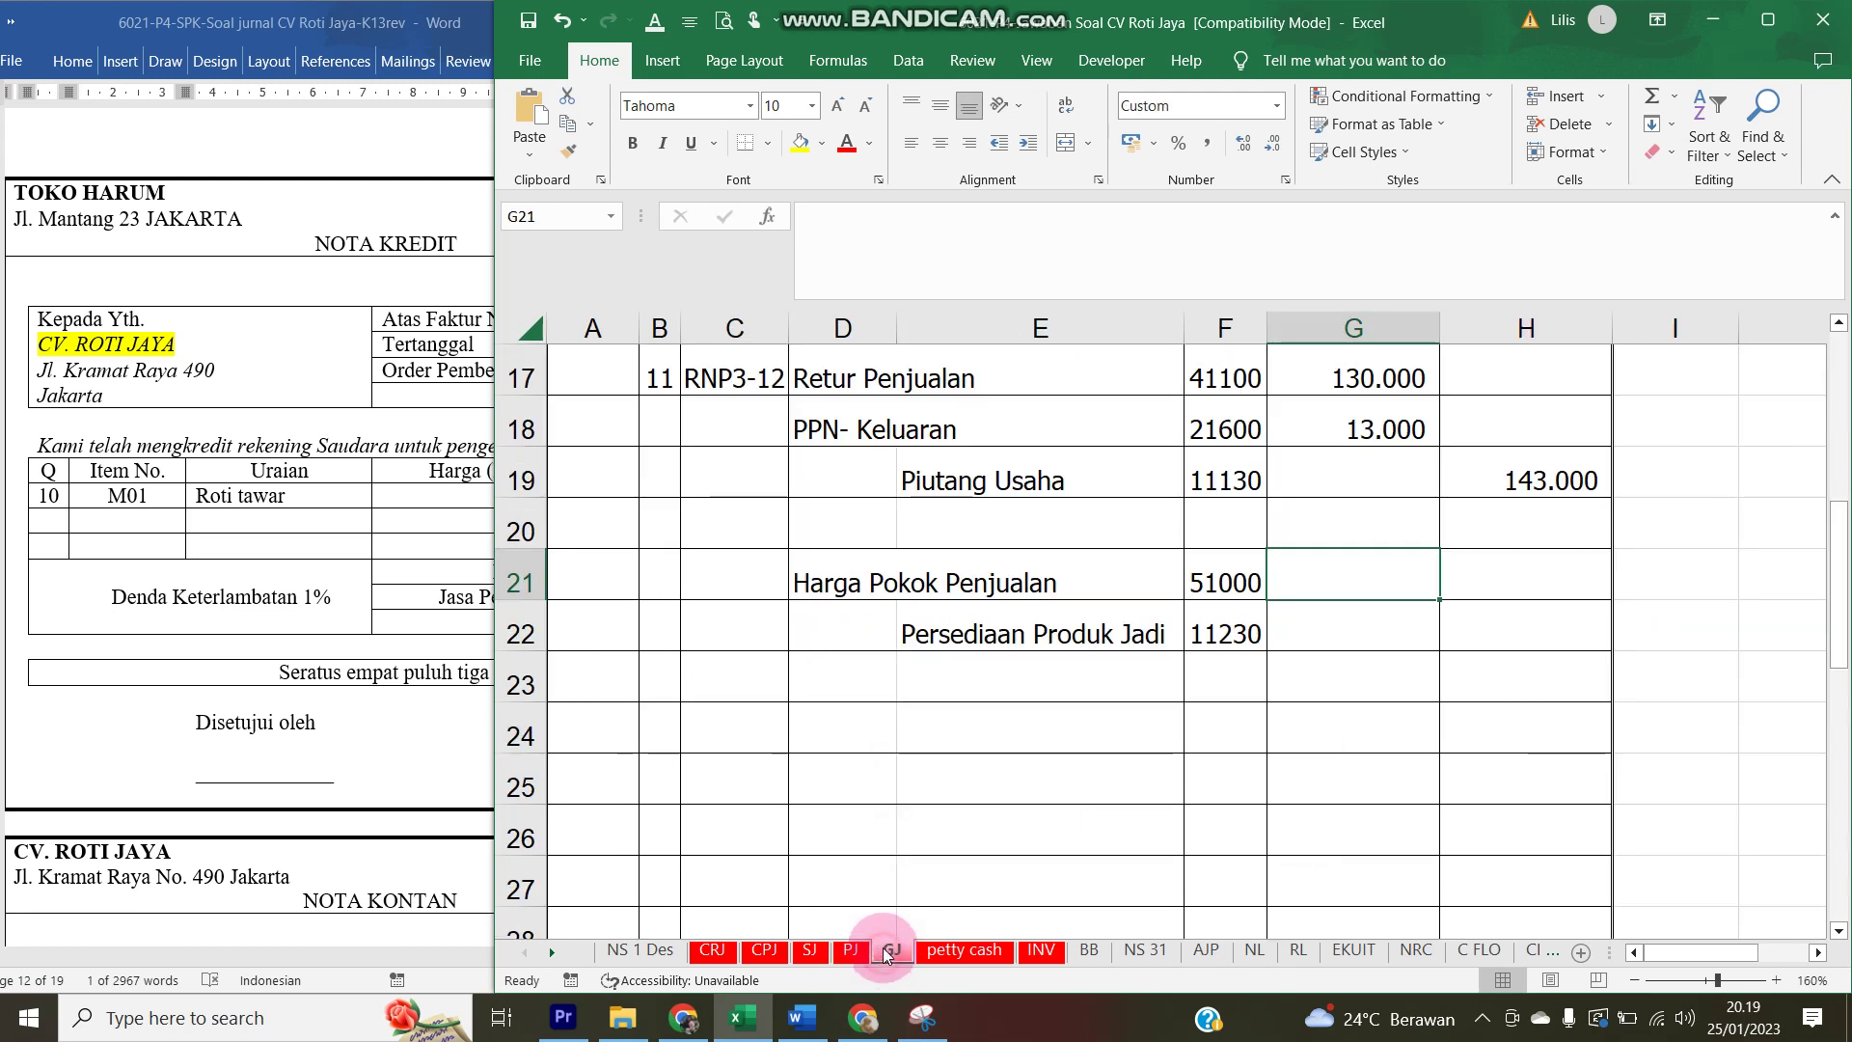
click(865, 580)
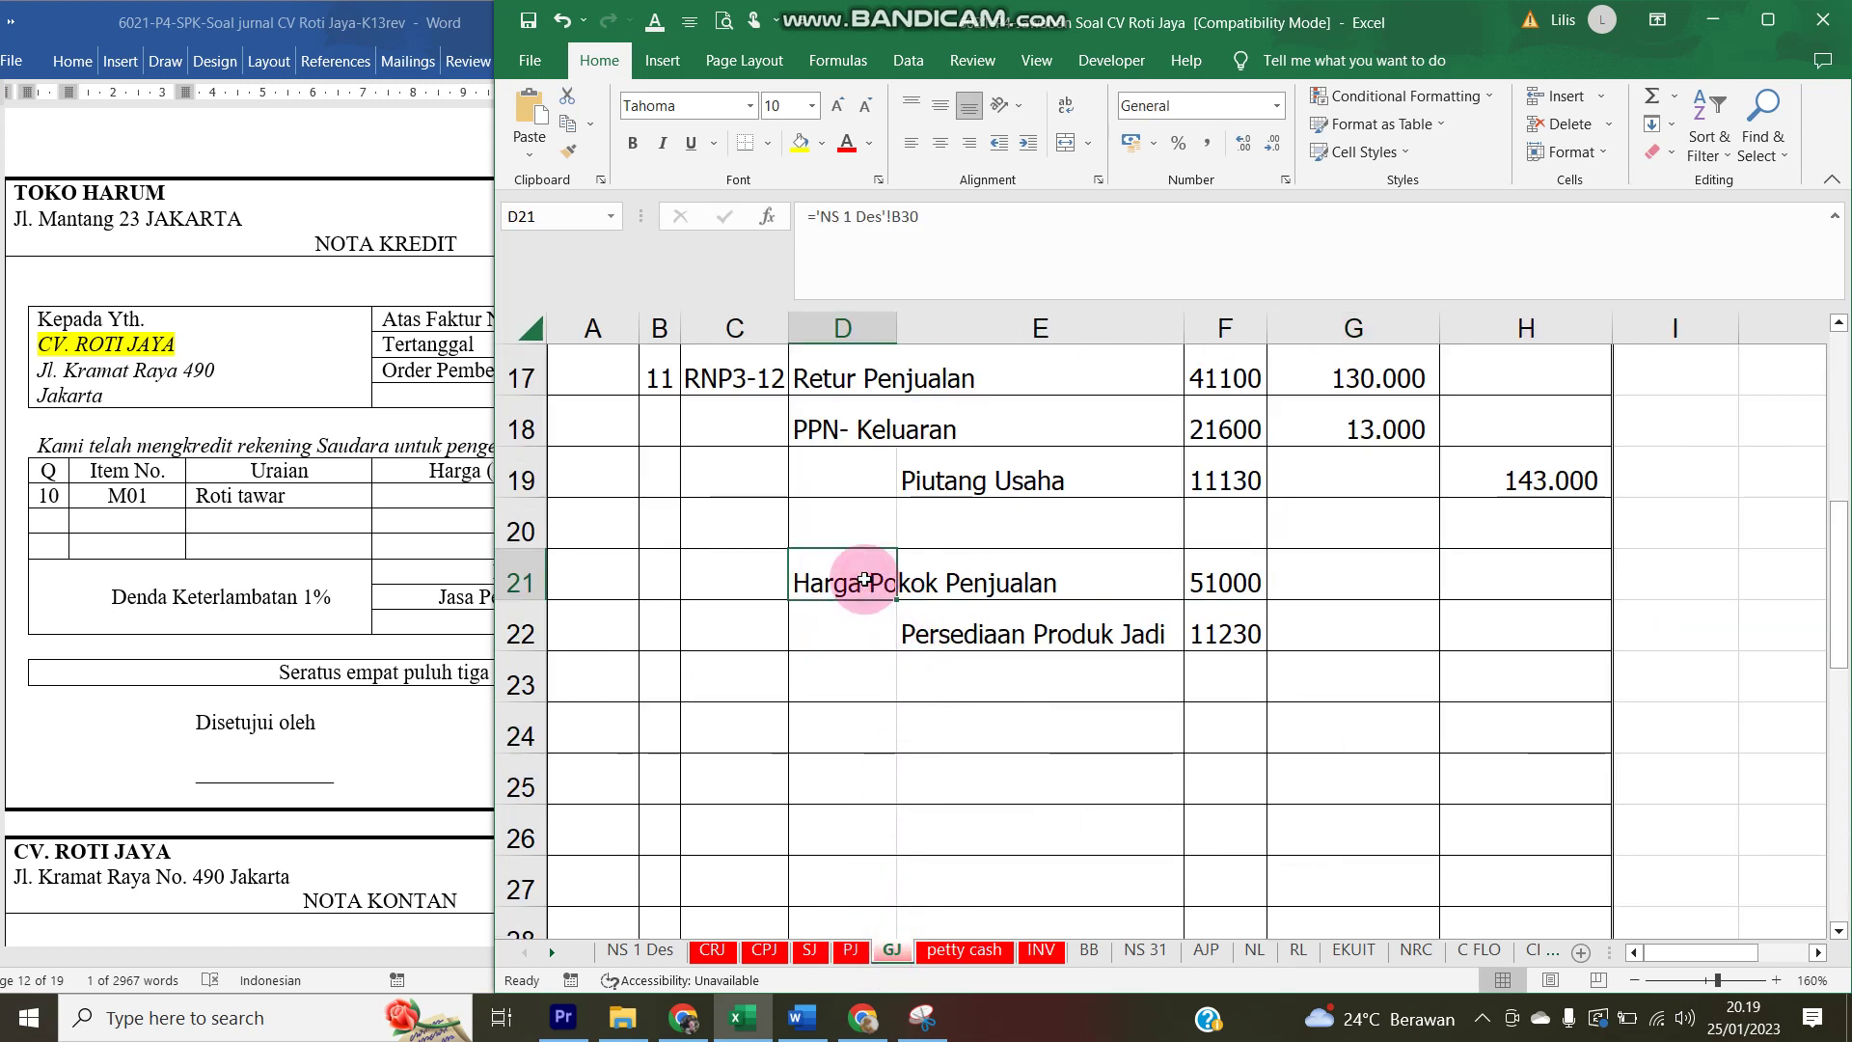
click(928, 633)
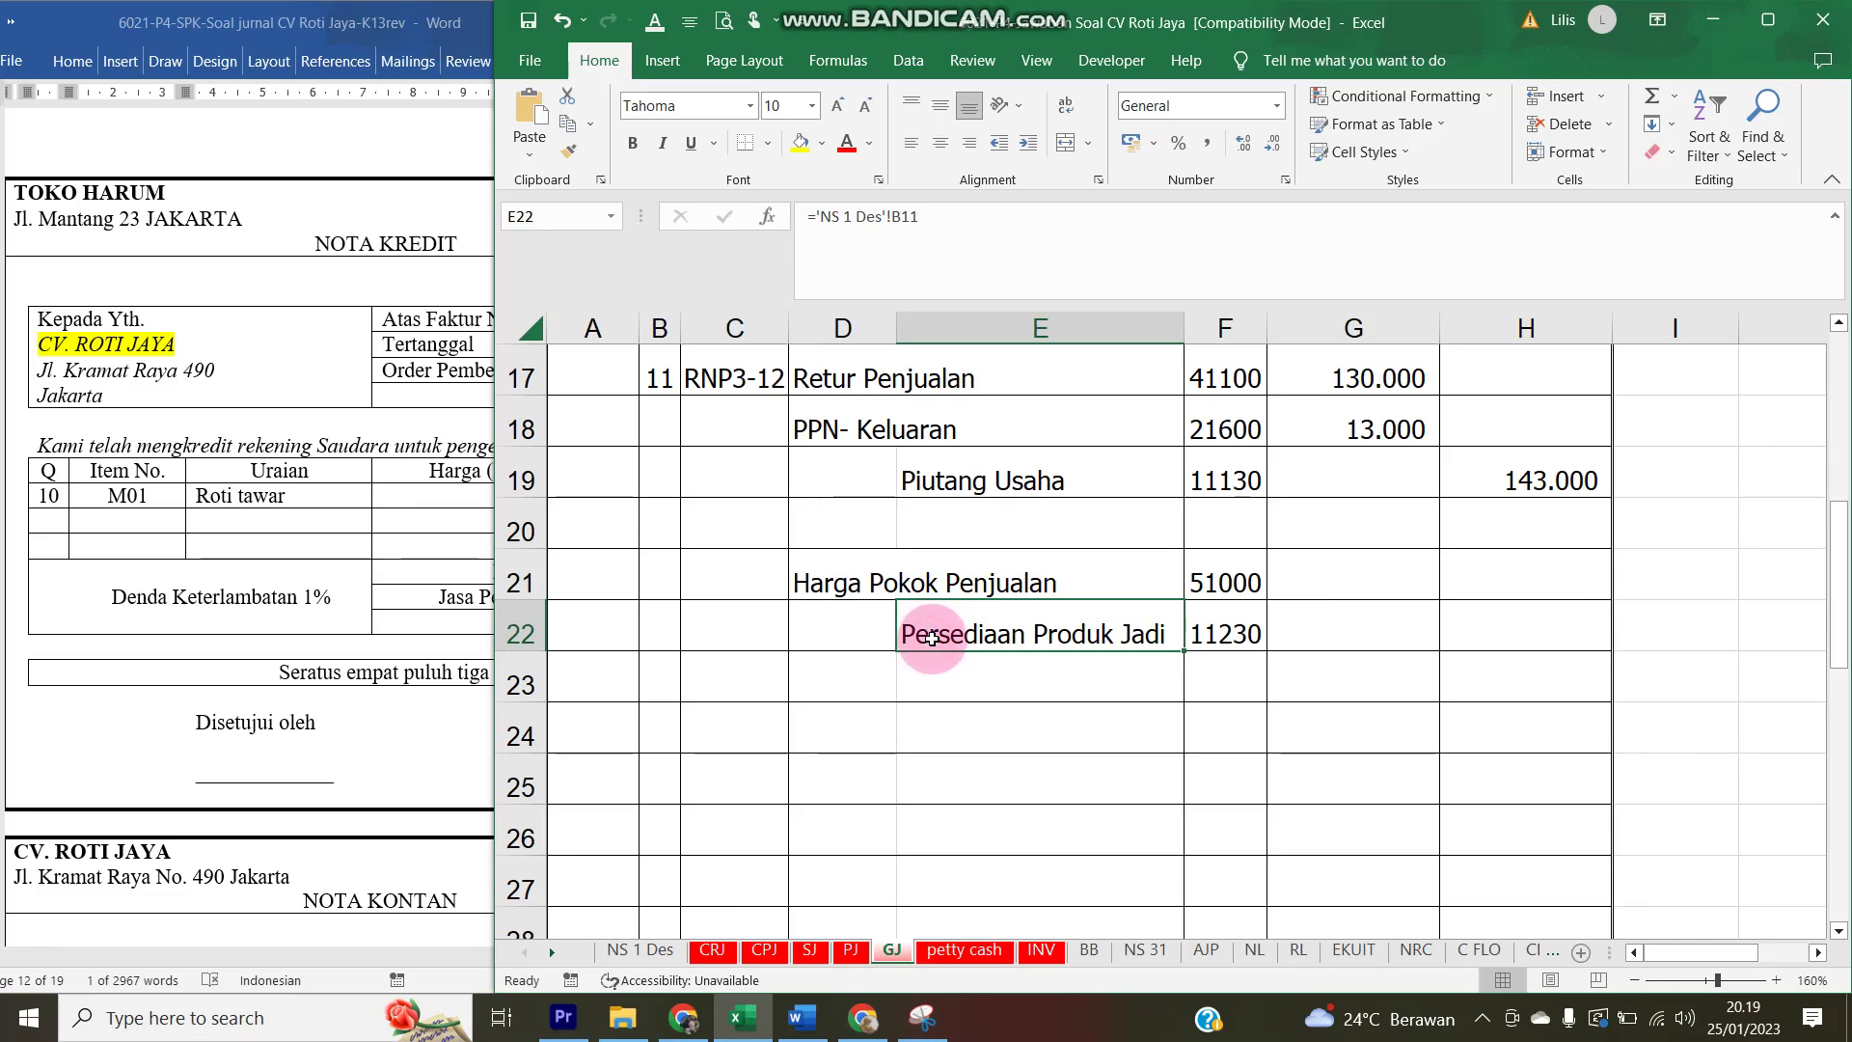
key(shift+Right)
key(ctrl+c)
drag(848, 591, 1221, 675)
key(Delete)
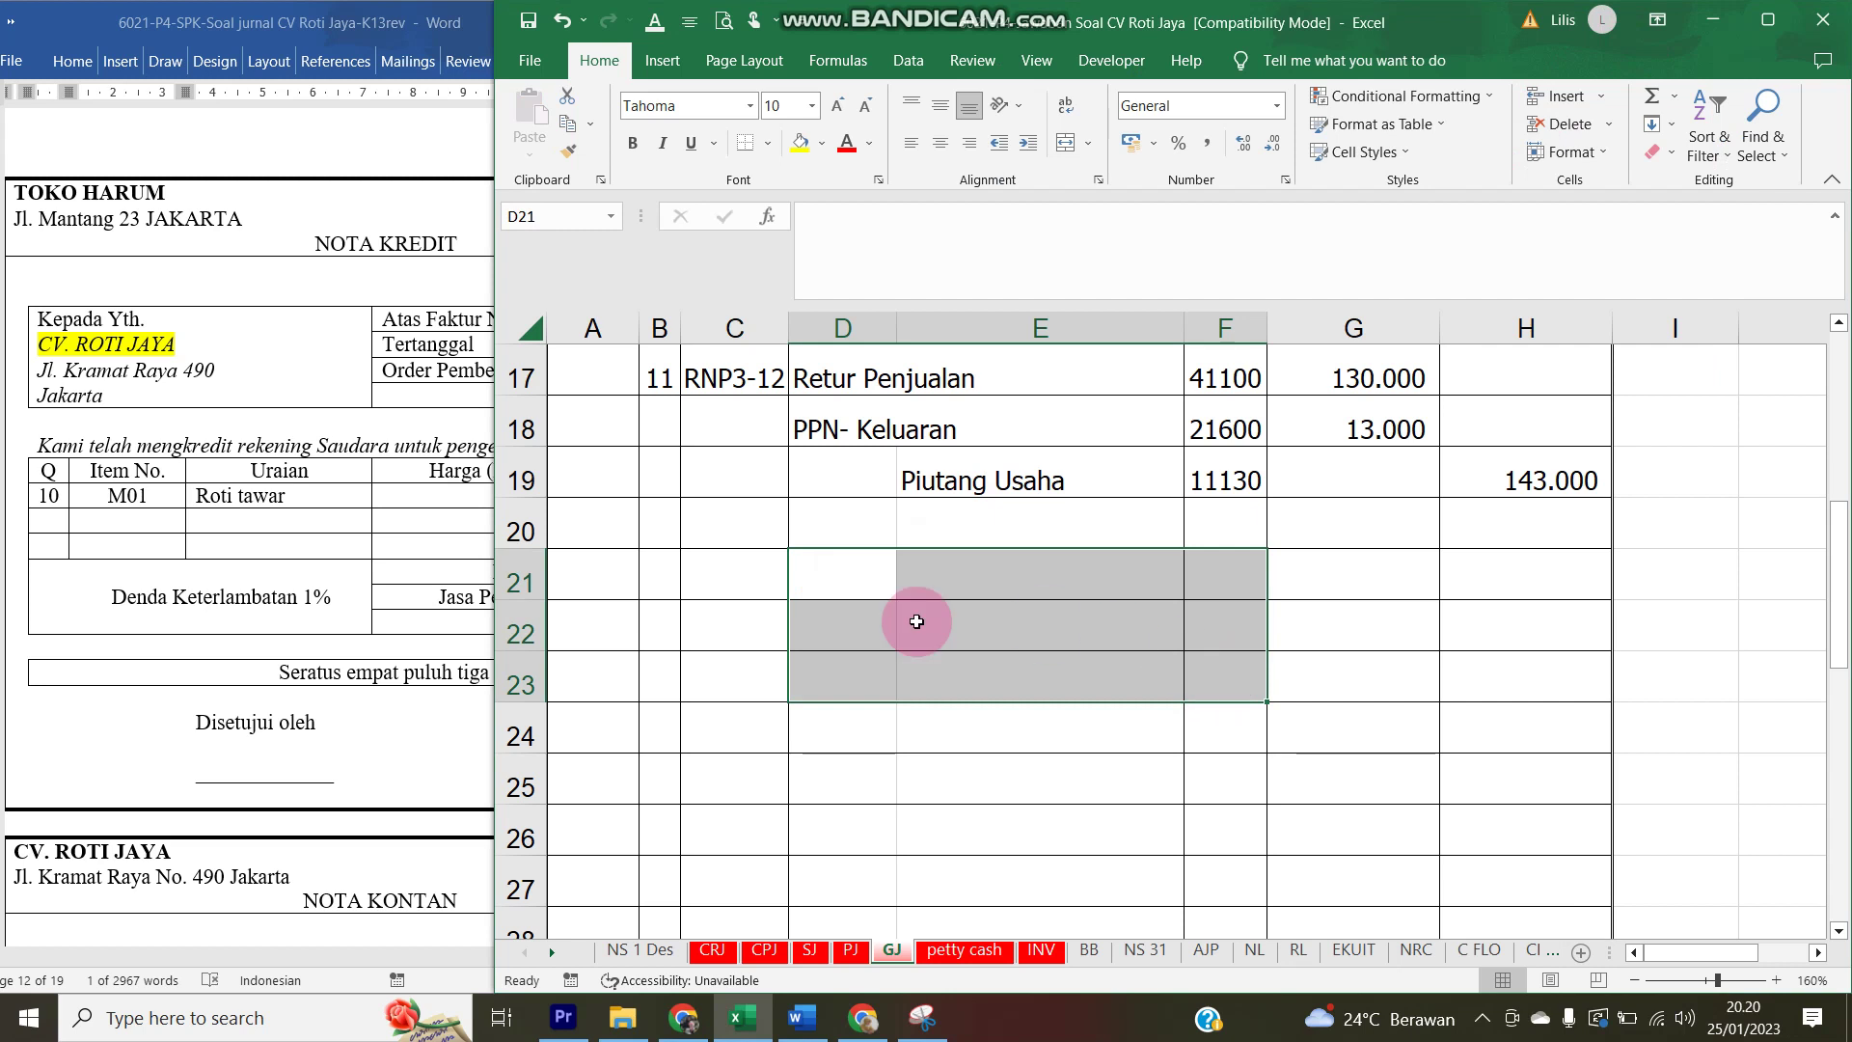
- Fill debit description cell D21 with a reference to Persediaan Produk Jadi in cell B11 of the NS 1 Des sheet
click(836, 578)
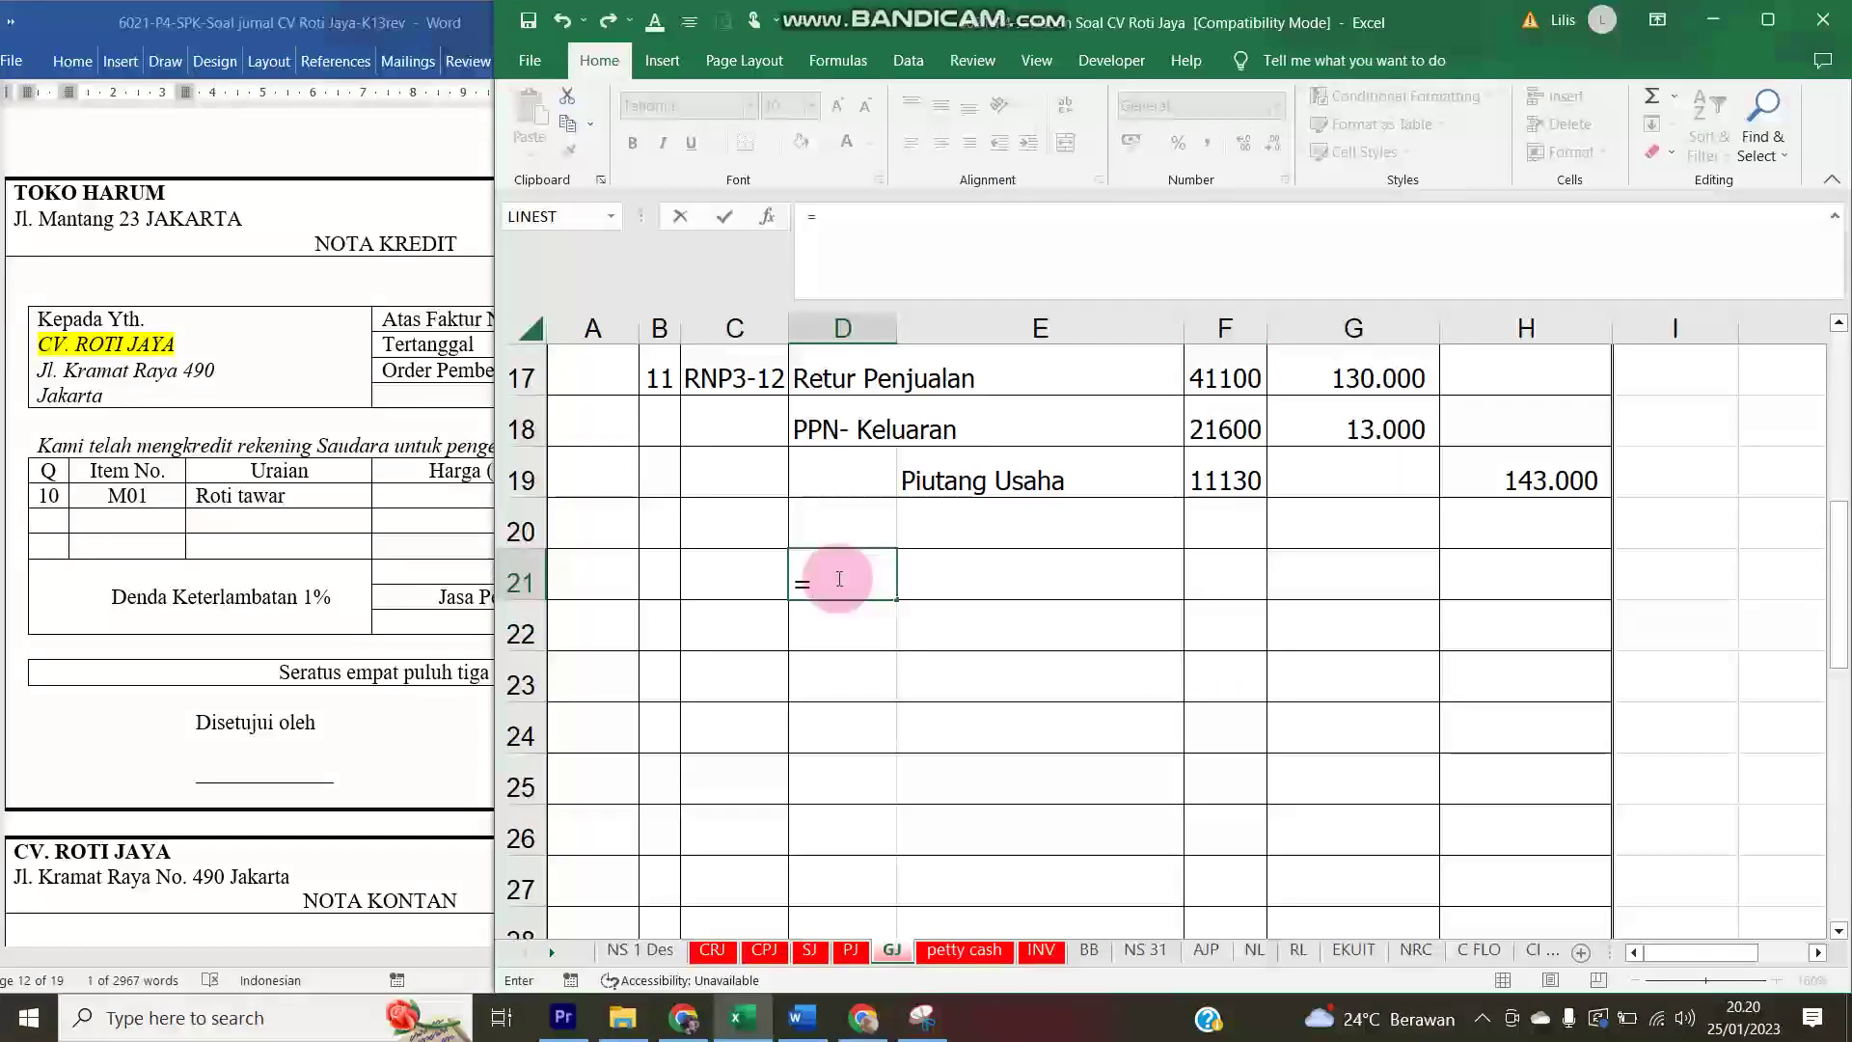
click(809, 950)
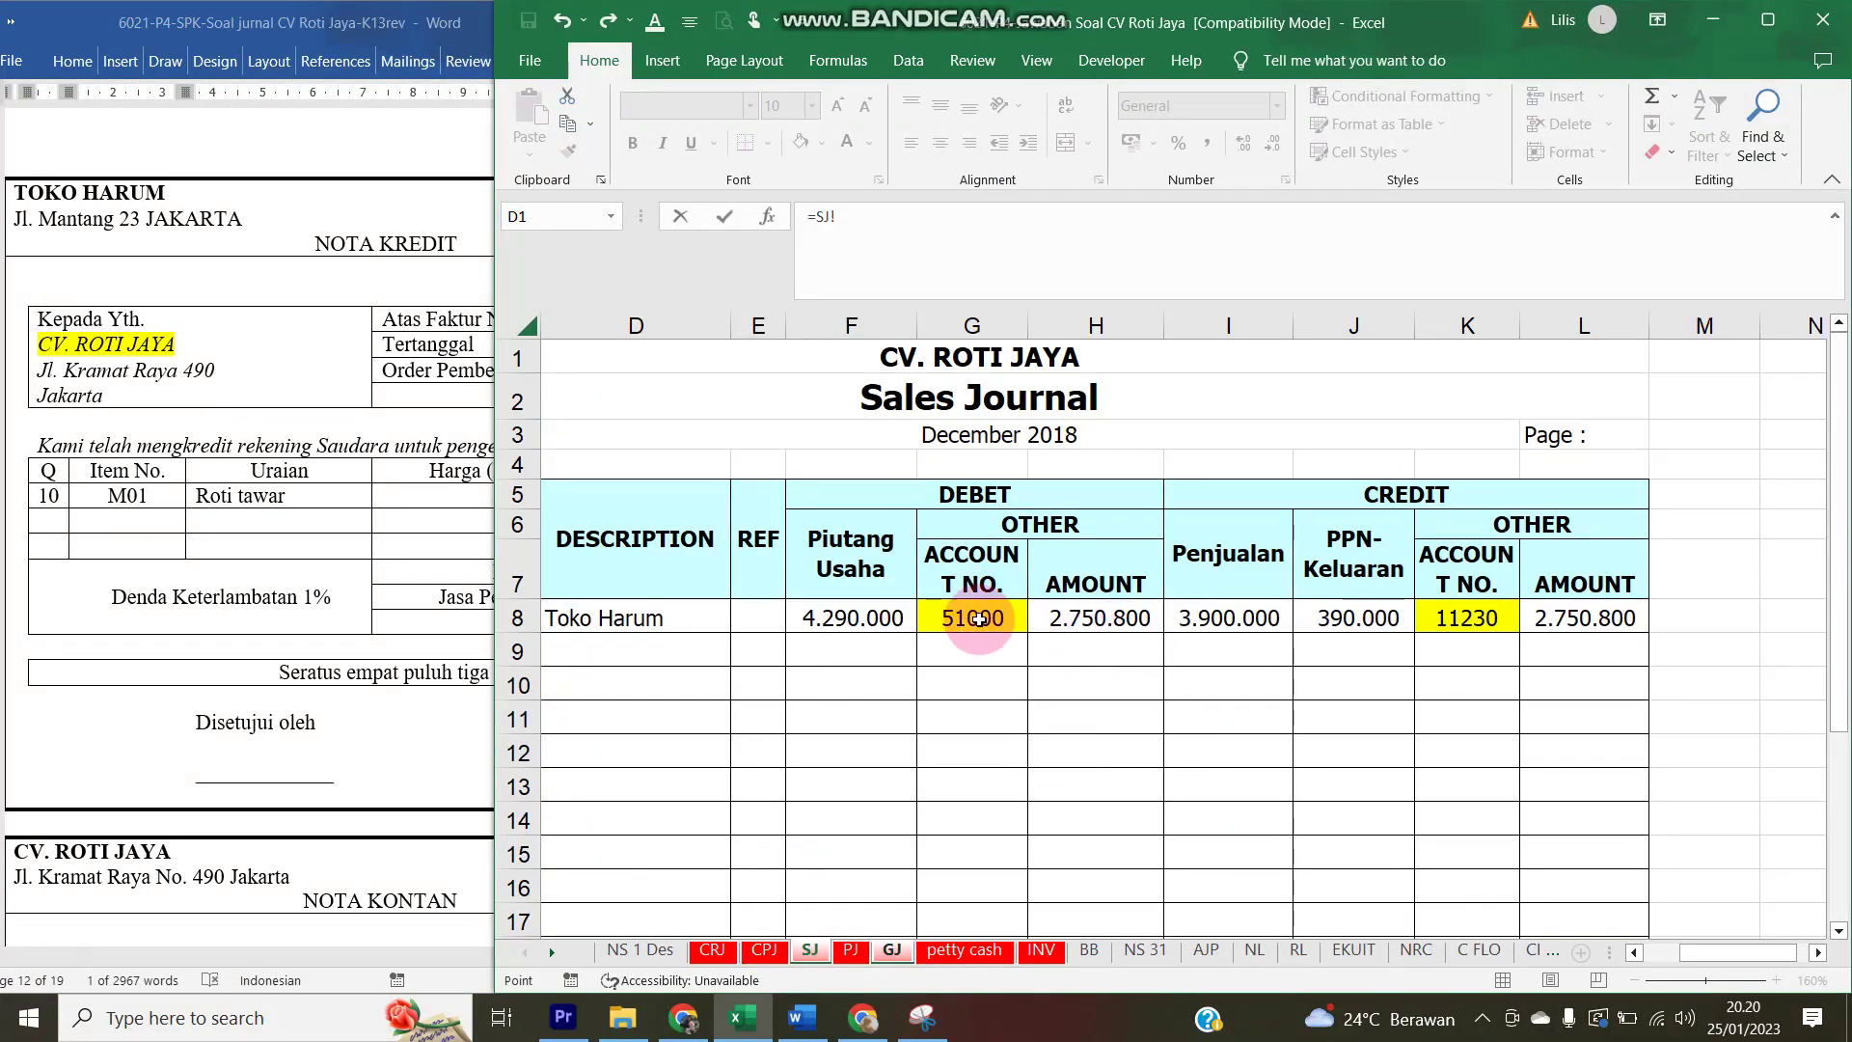
click(644, 950)
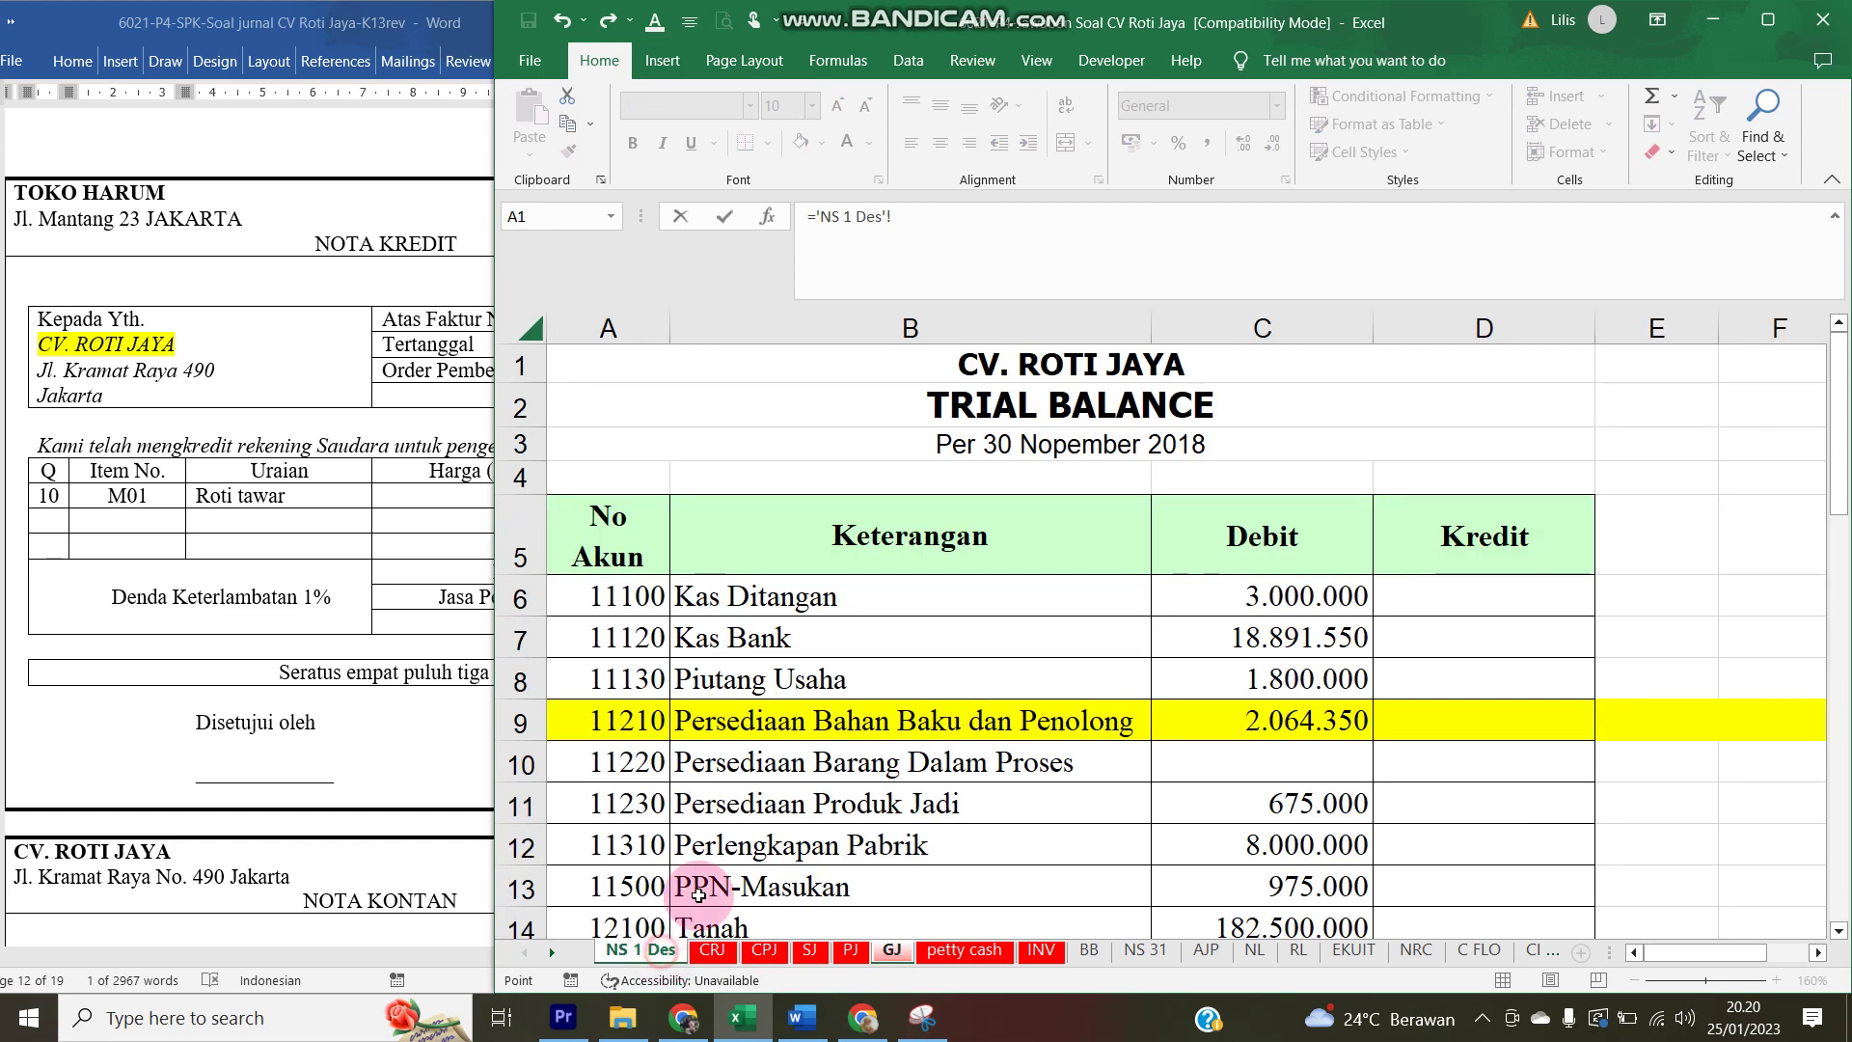
click(721, 808)
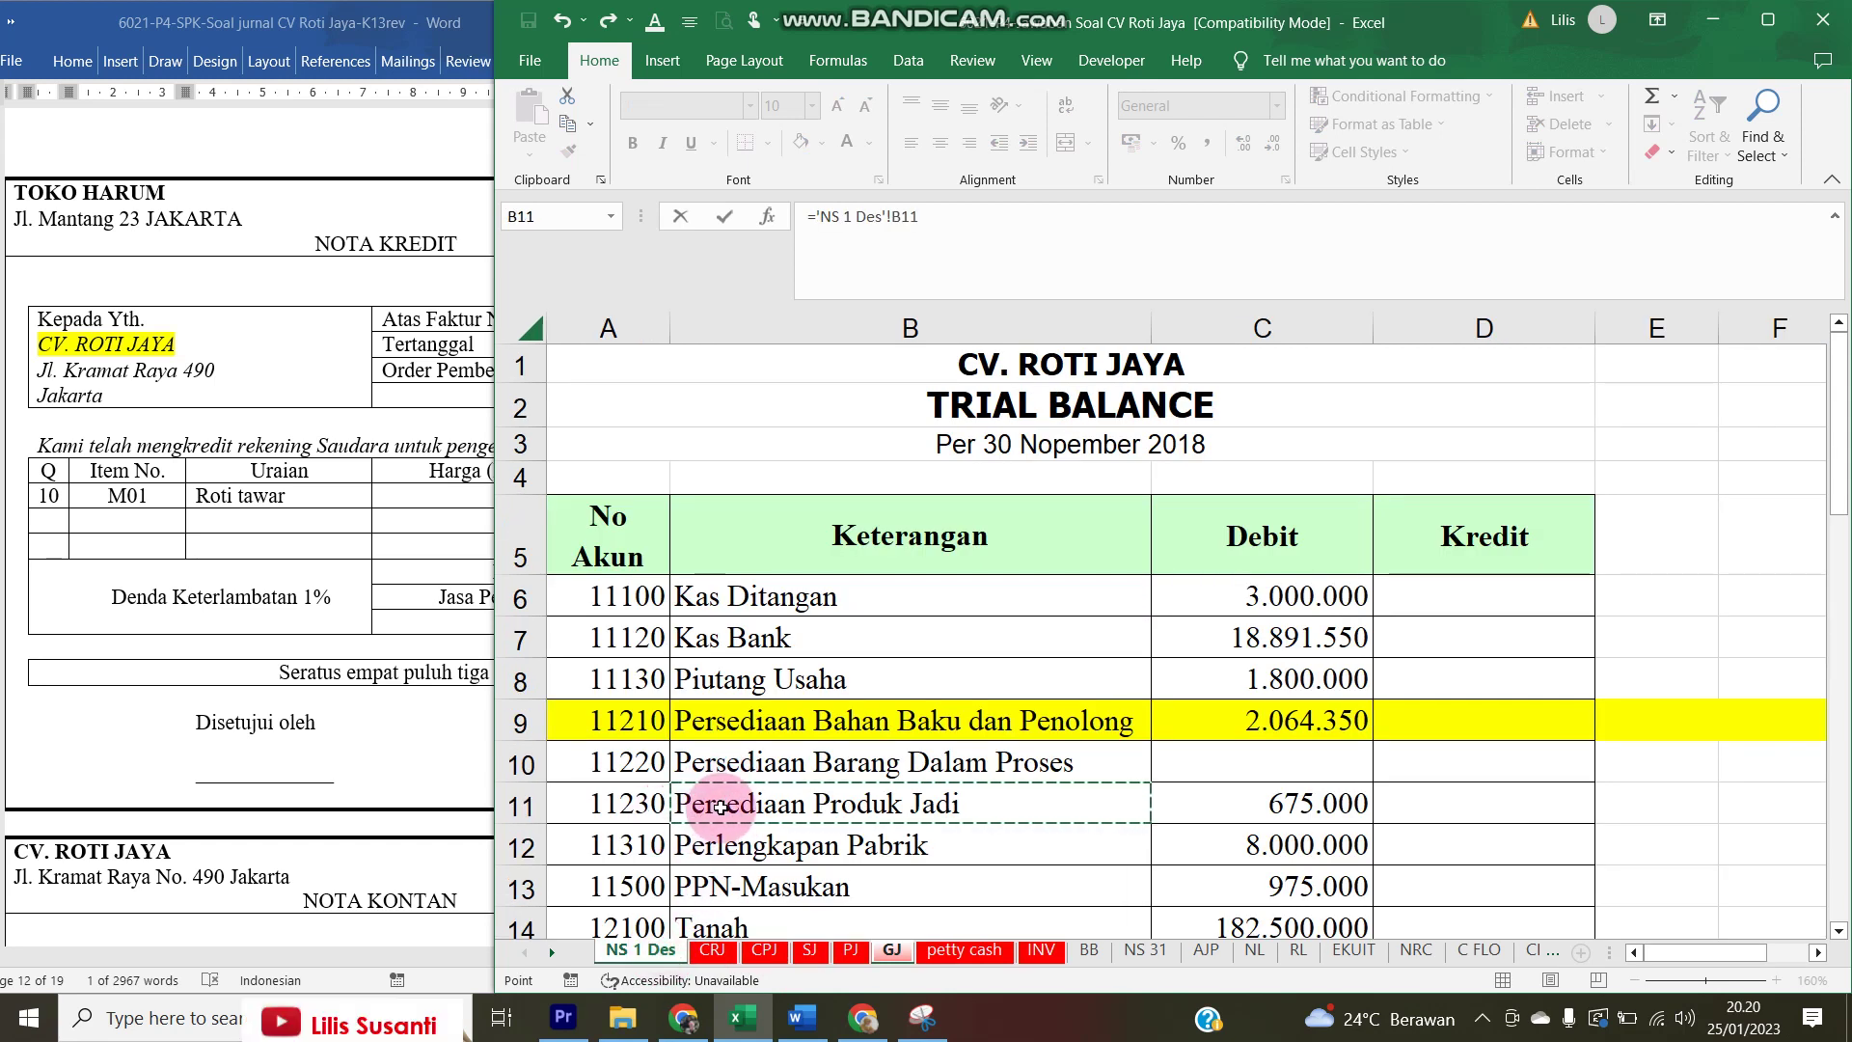
key(Return)
key(Up)
key(Right)
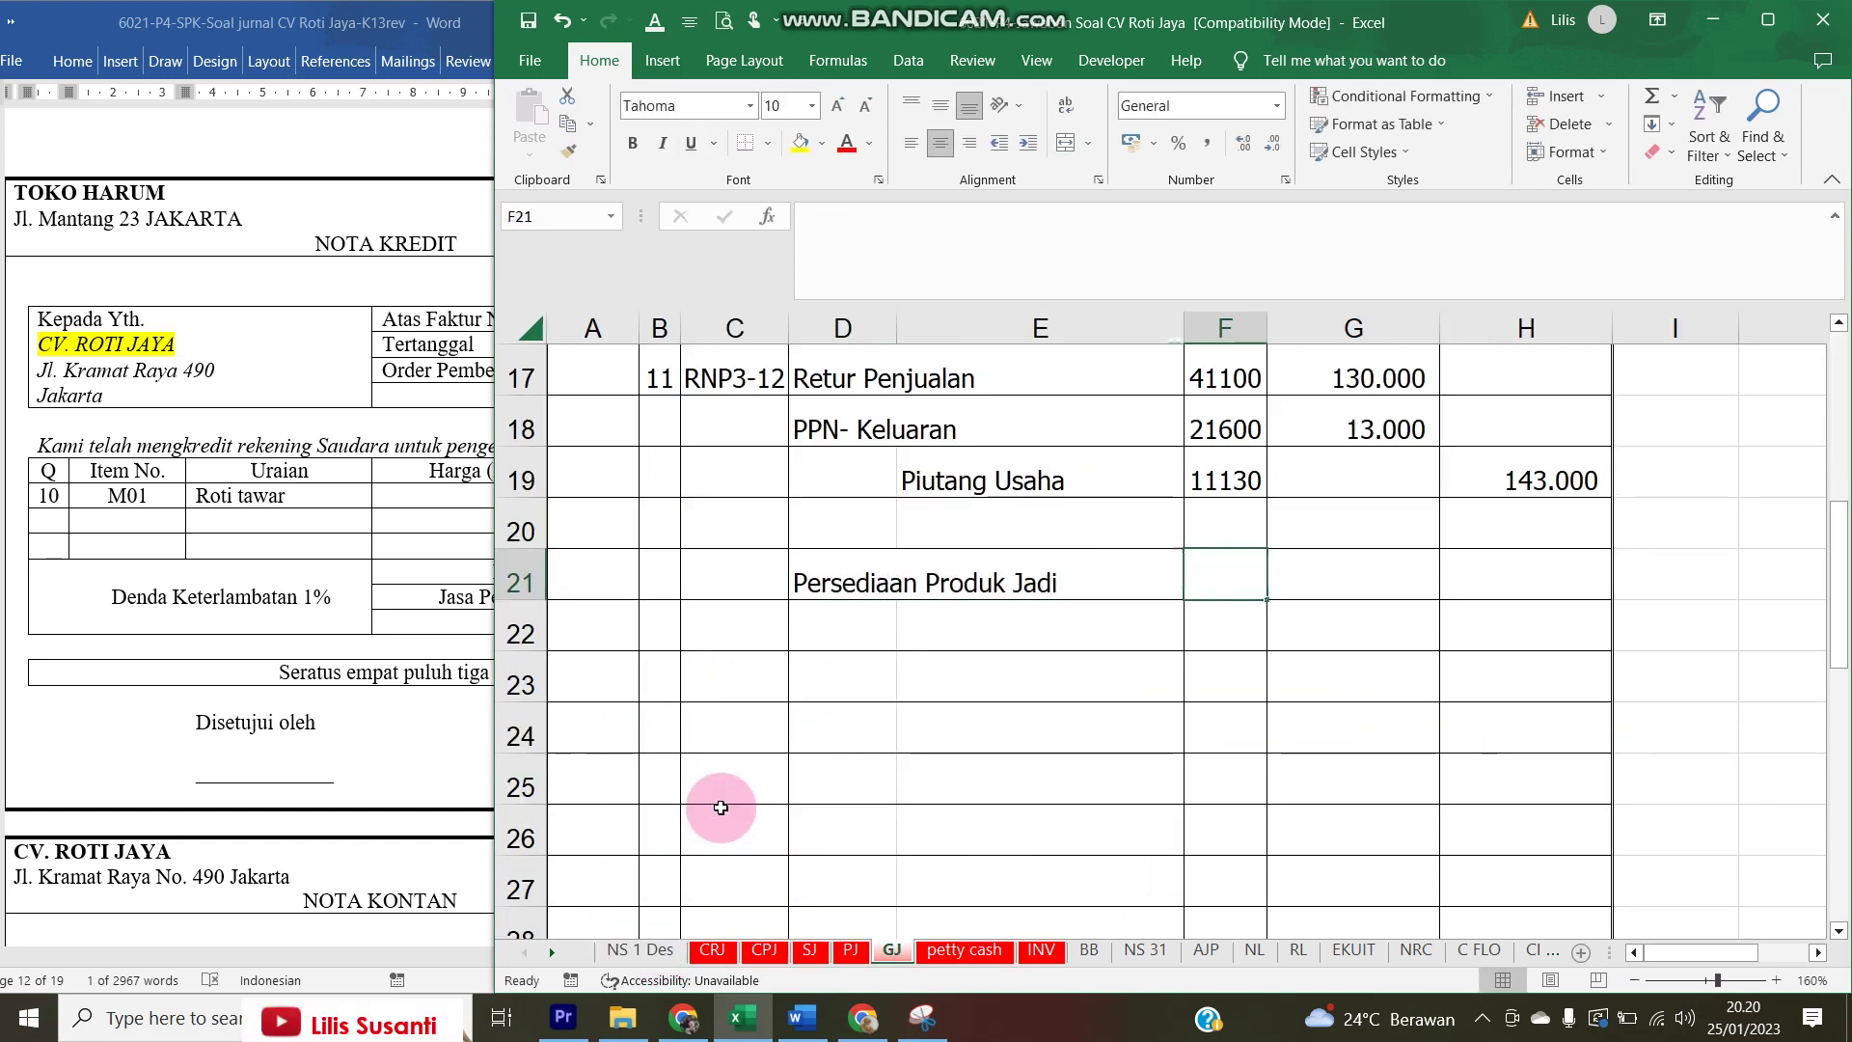
text(=)
click(640, 952)
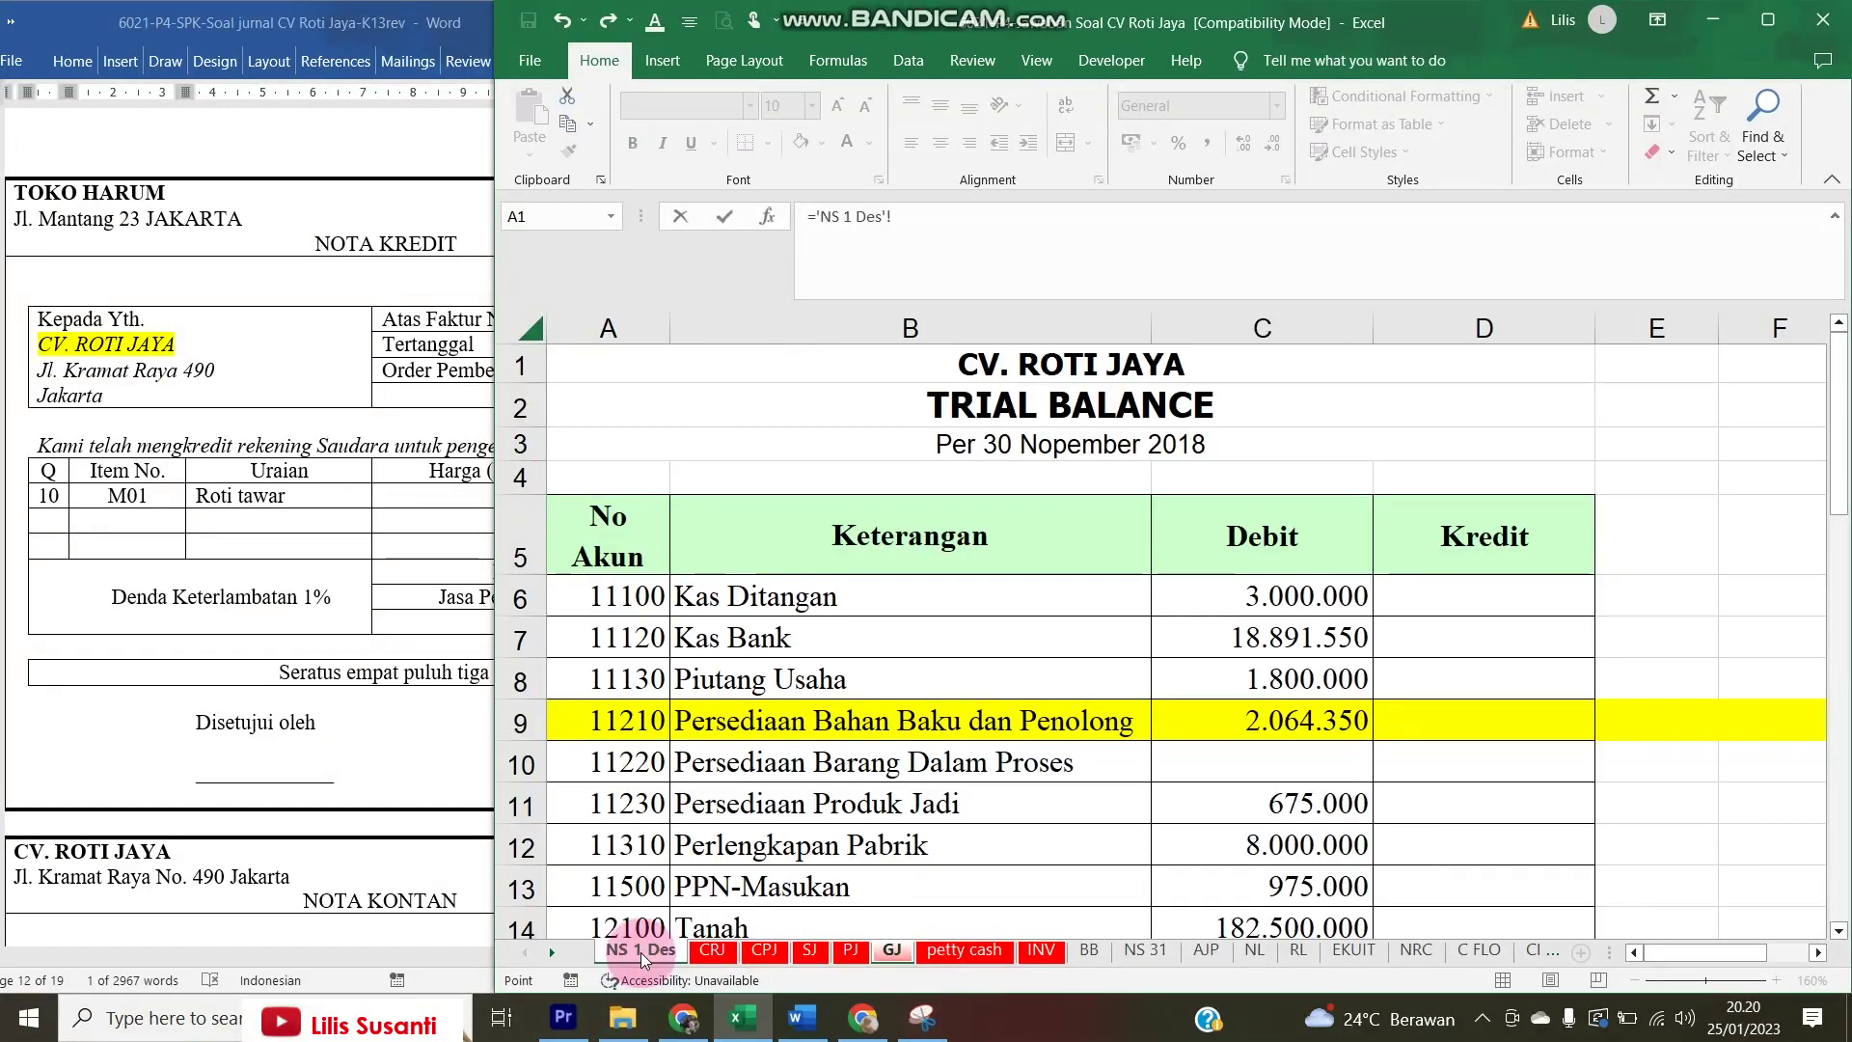
key(Return)
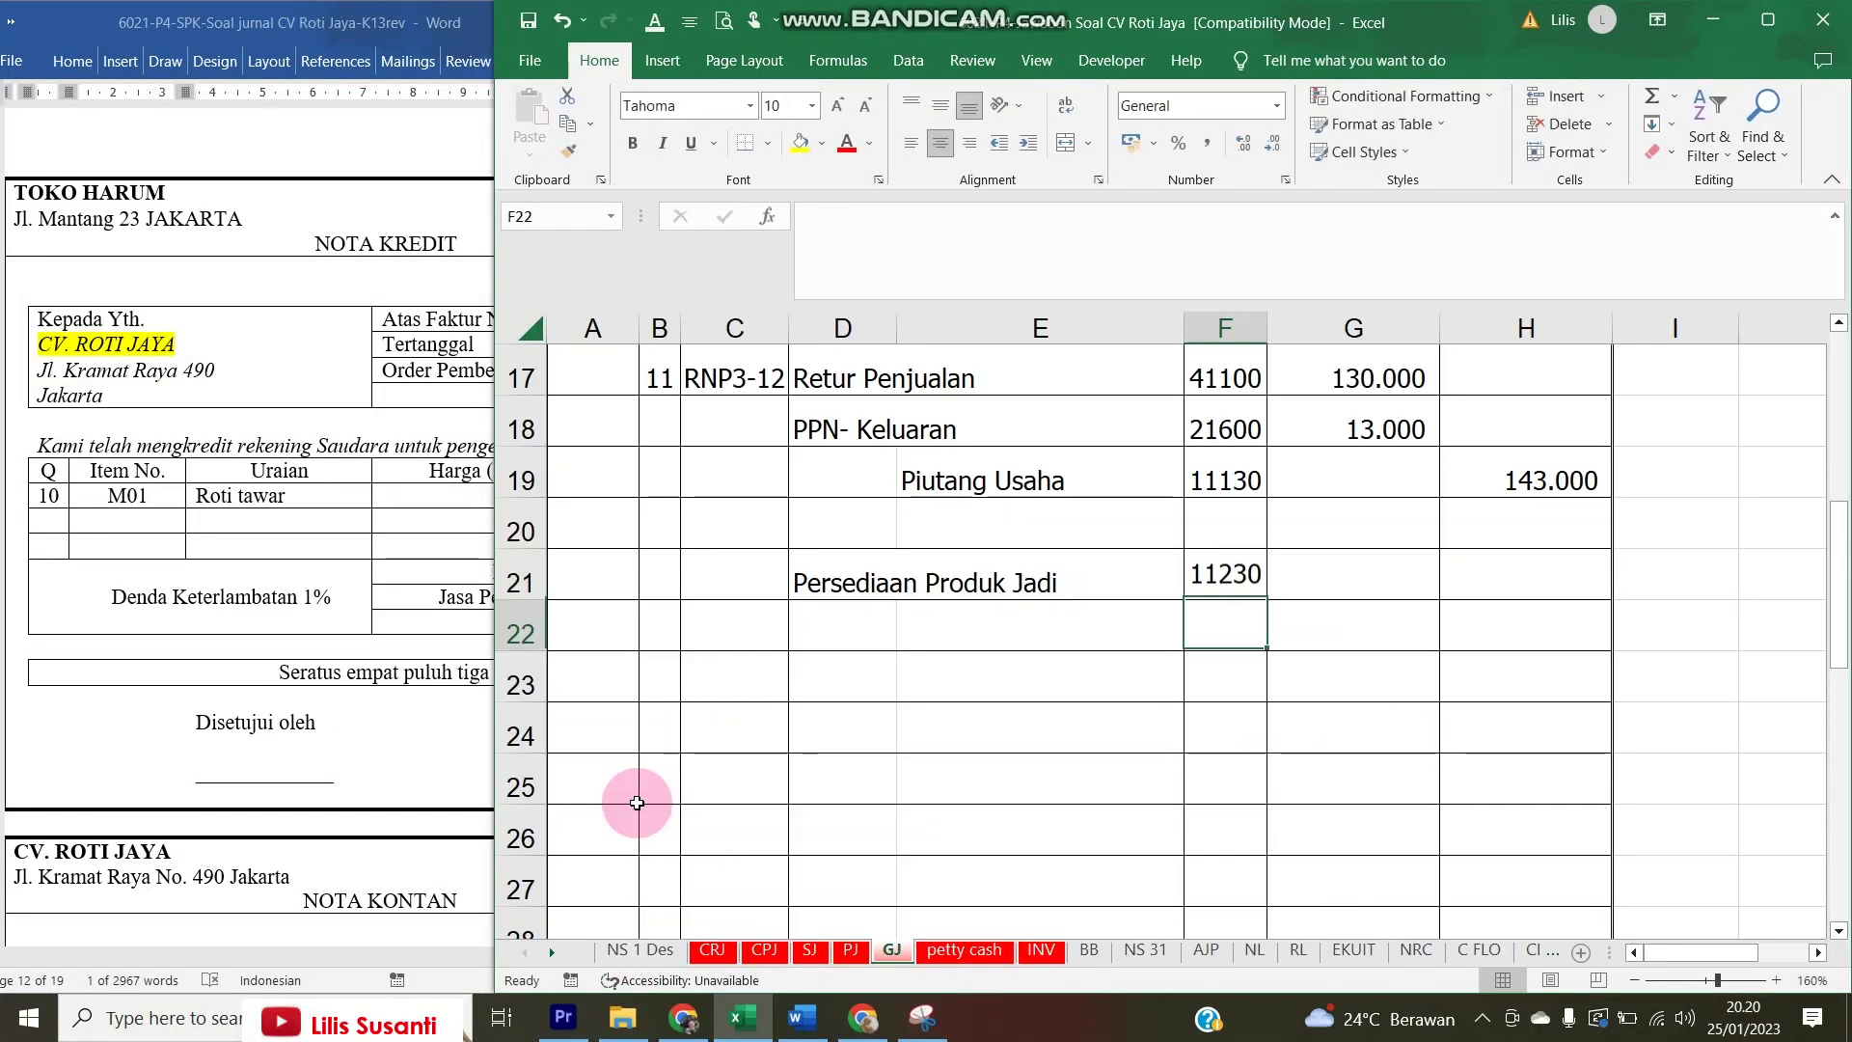
- Fill credit description cell E22 with a reference to Harga Pokok Penjualan in row 30 of the NS 1 Des sheet
key(Left)
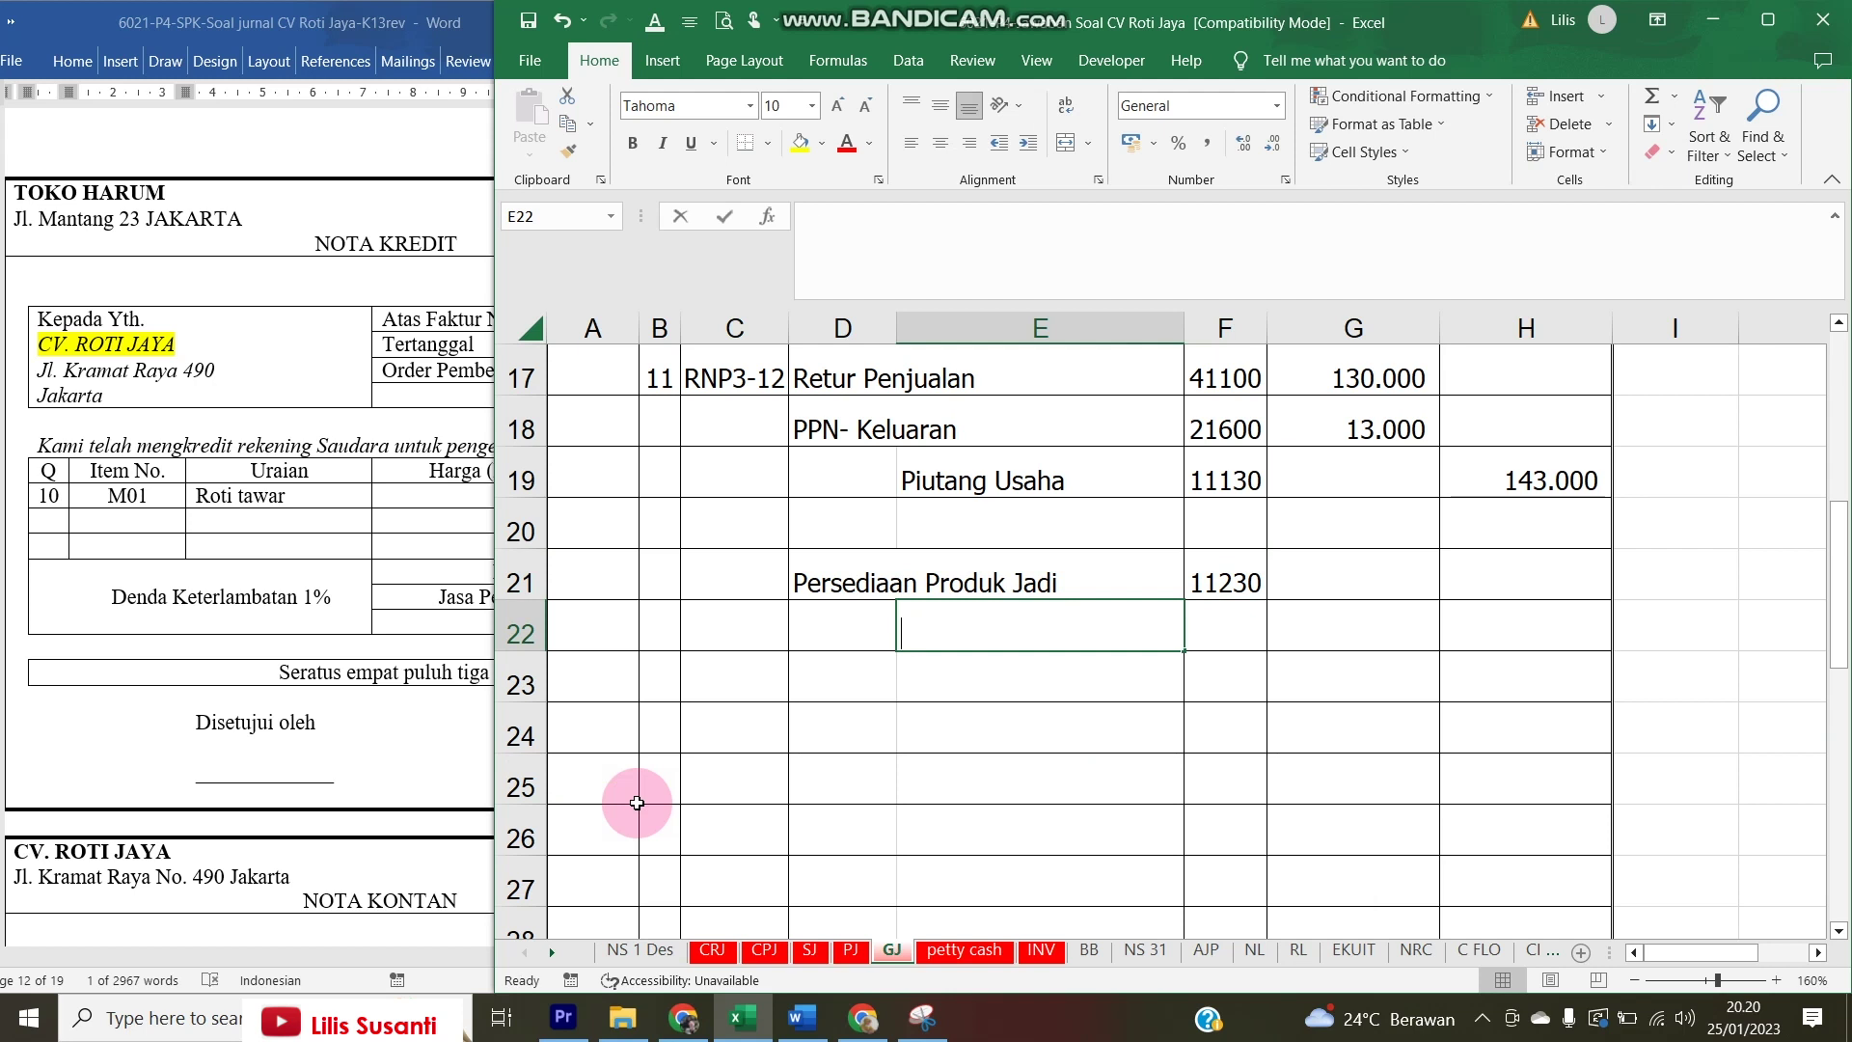
text(=)
click(641, 952)
scroll(826, 813, down, 6)
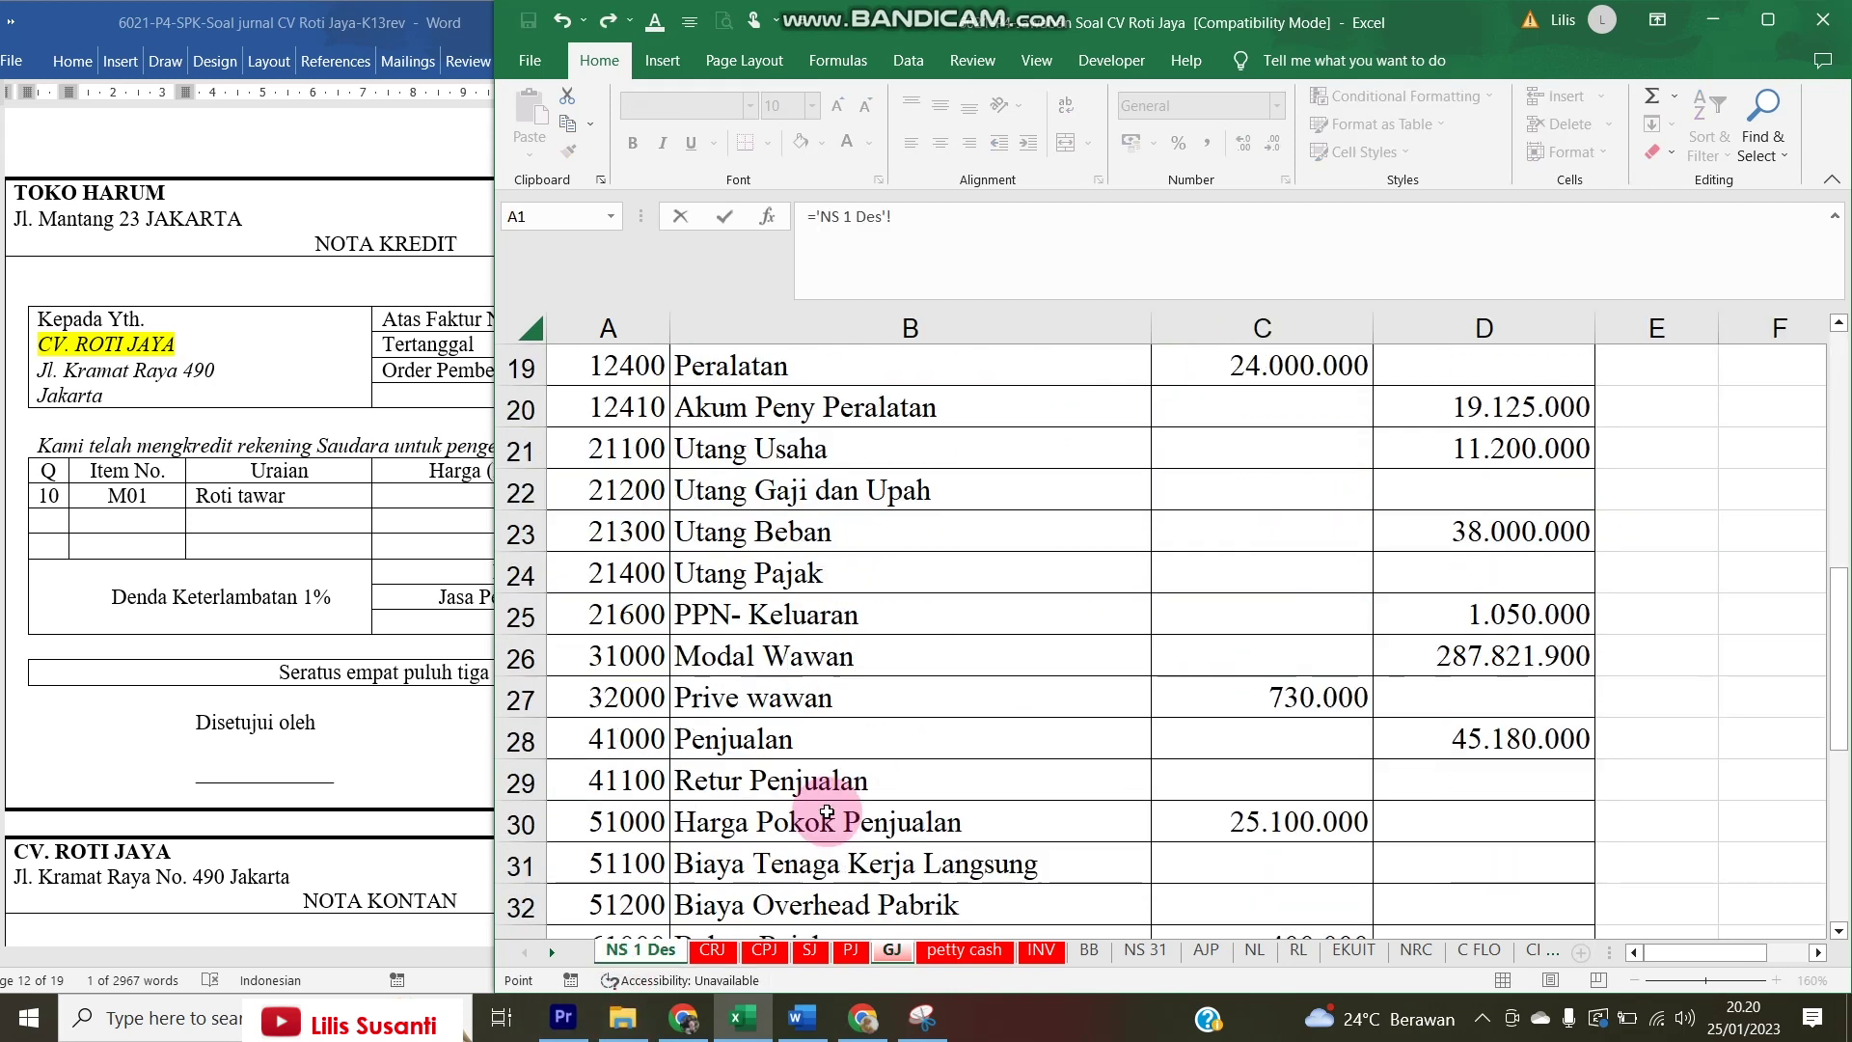
scroll(826, 812, down, 1)
click(733, 693)
key(Return)
key(Up)
key(Right)
text(=)
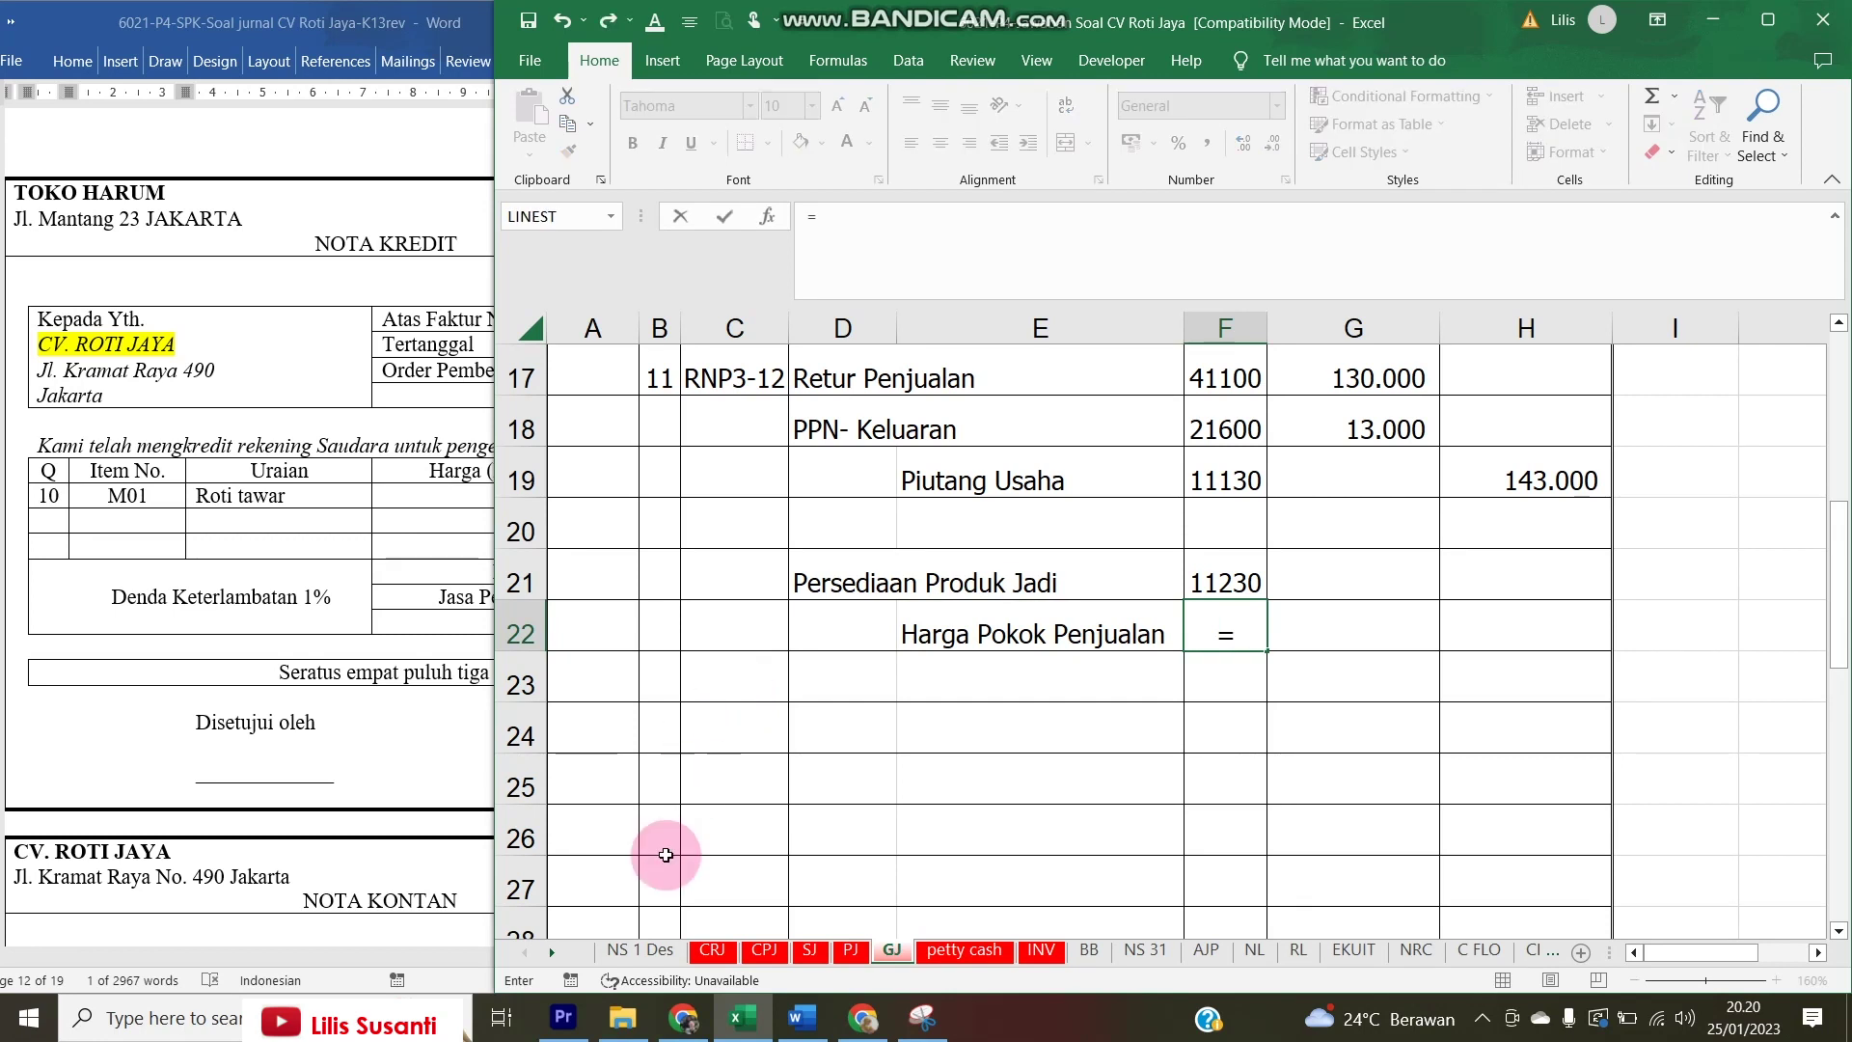
click(640, 952)
click(614, 704)
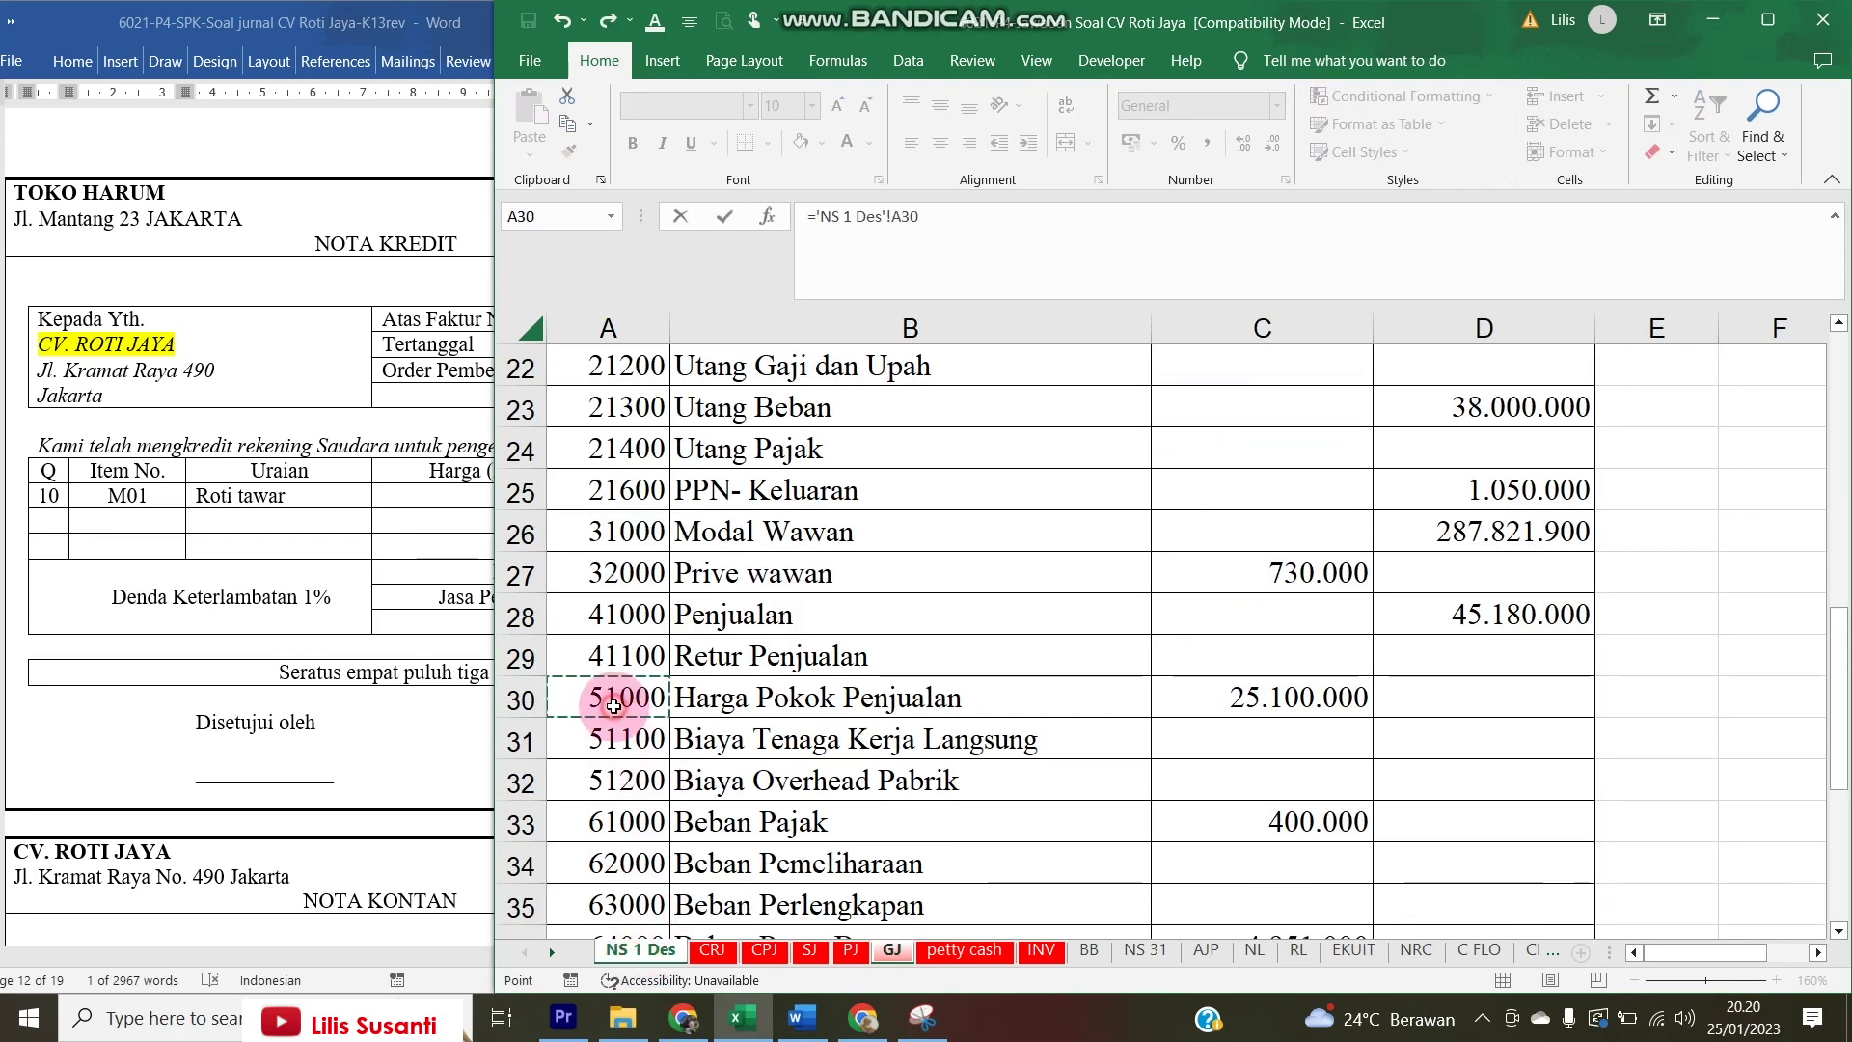
key(Return)
key(Right)
key(Up)
key(Up)
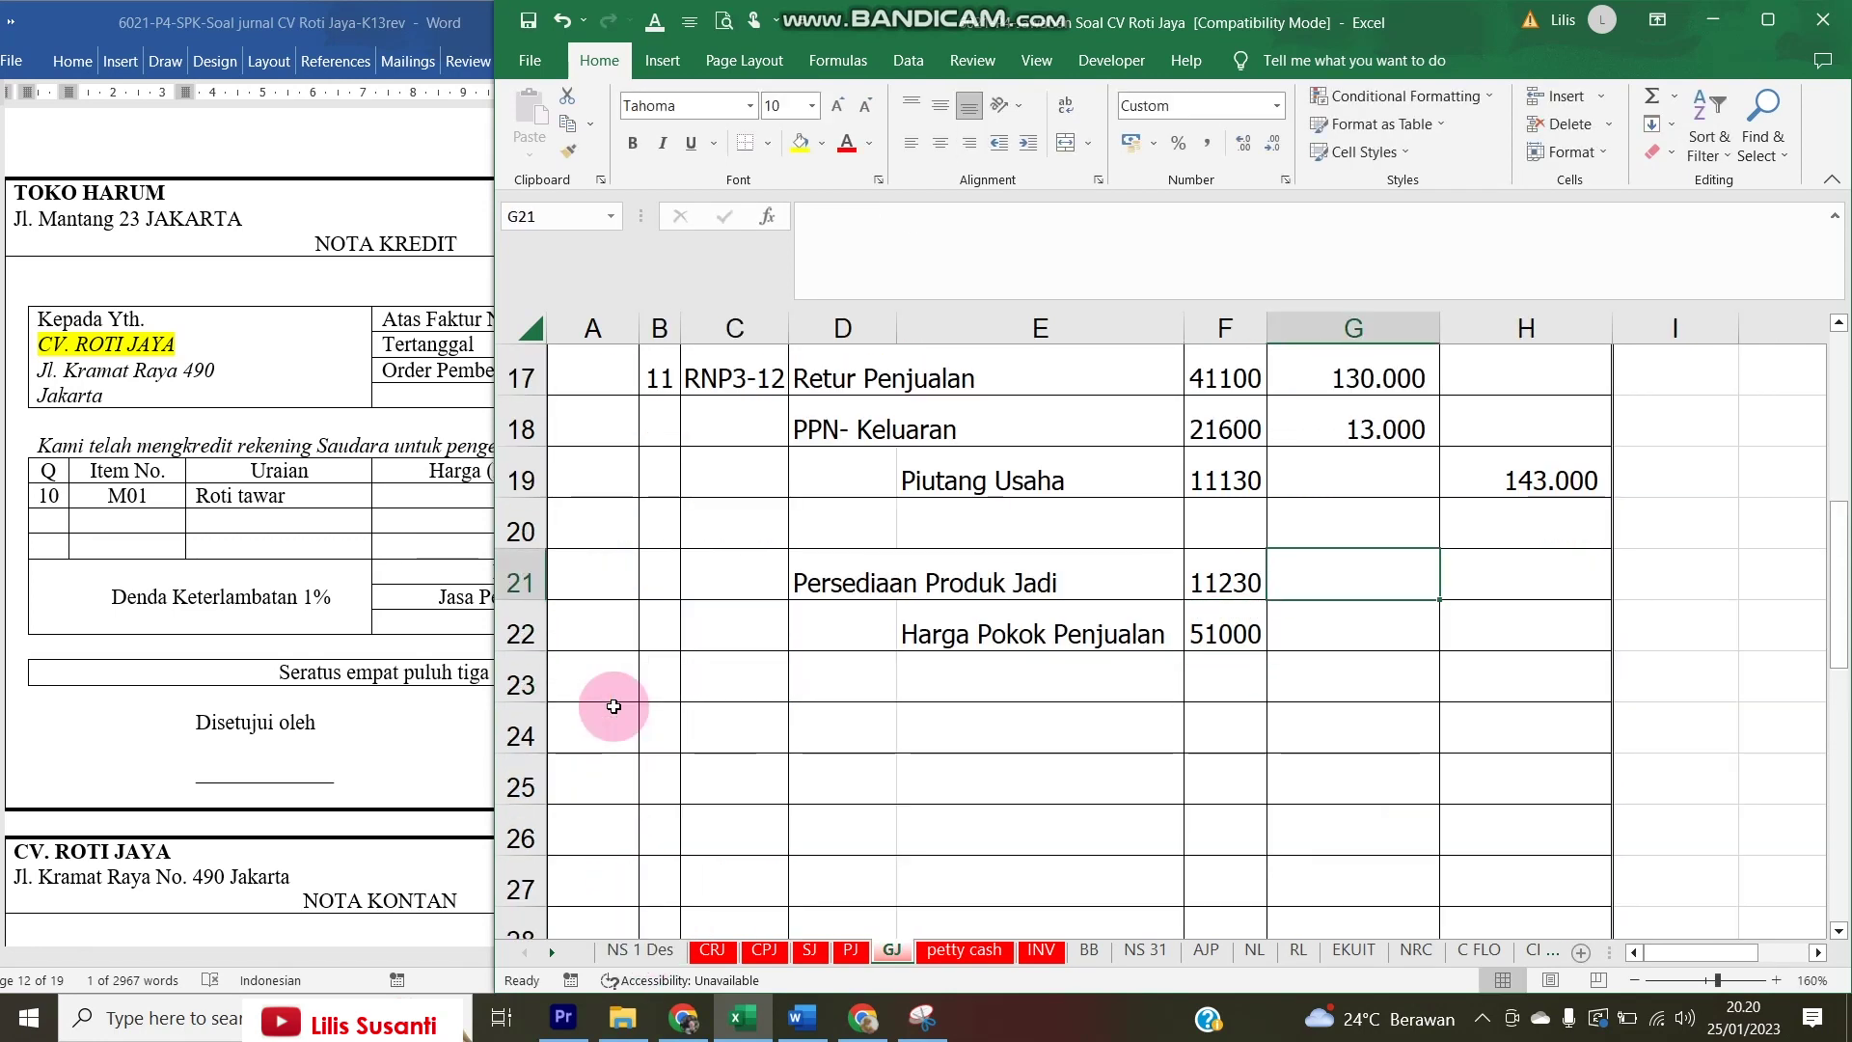
- Enter 10 as the IN quantity of the Retur row, cell E12, on the INV sheet
click(1040, 951)
click(1042, 737)
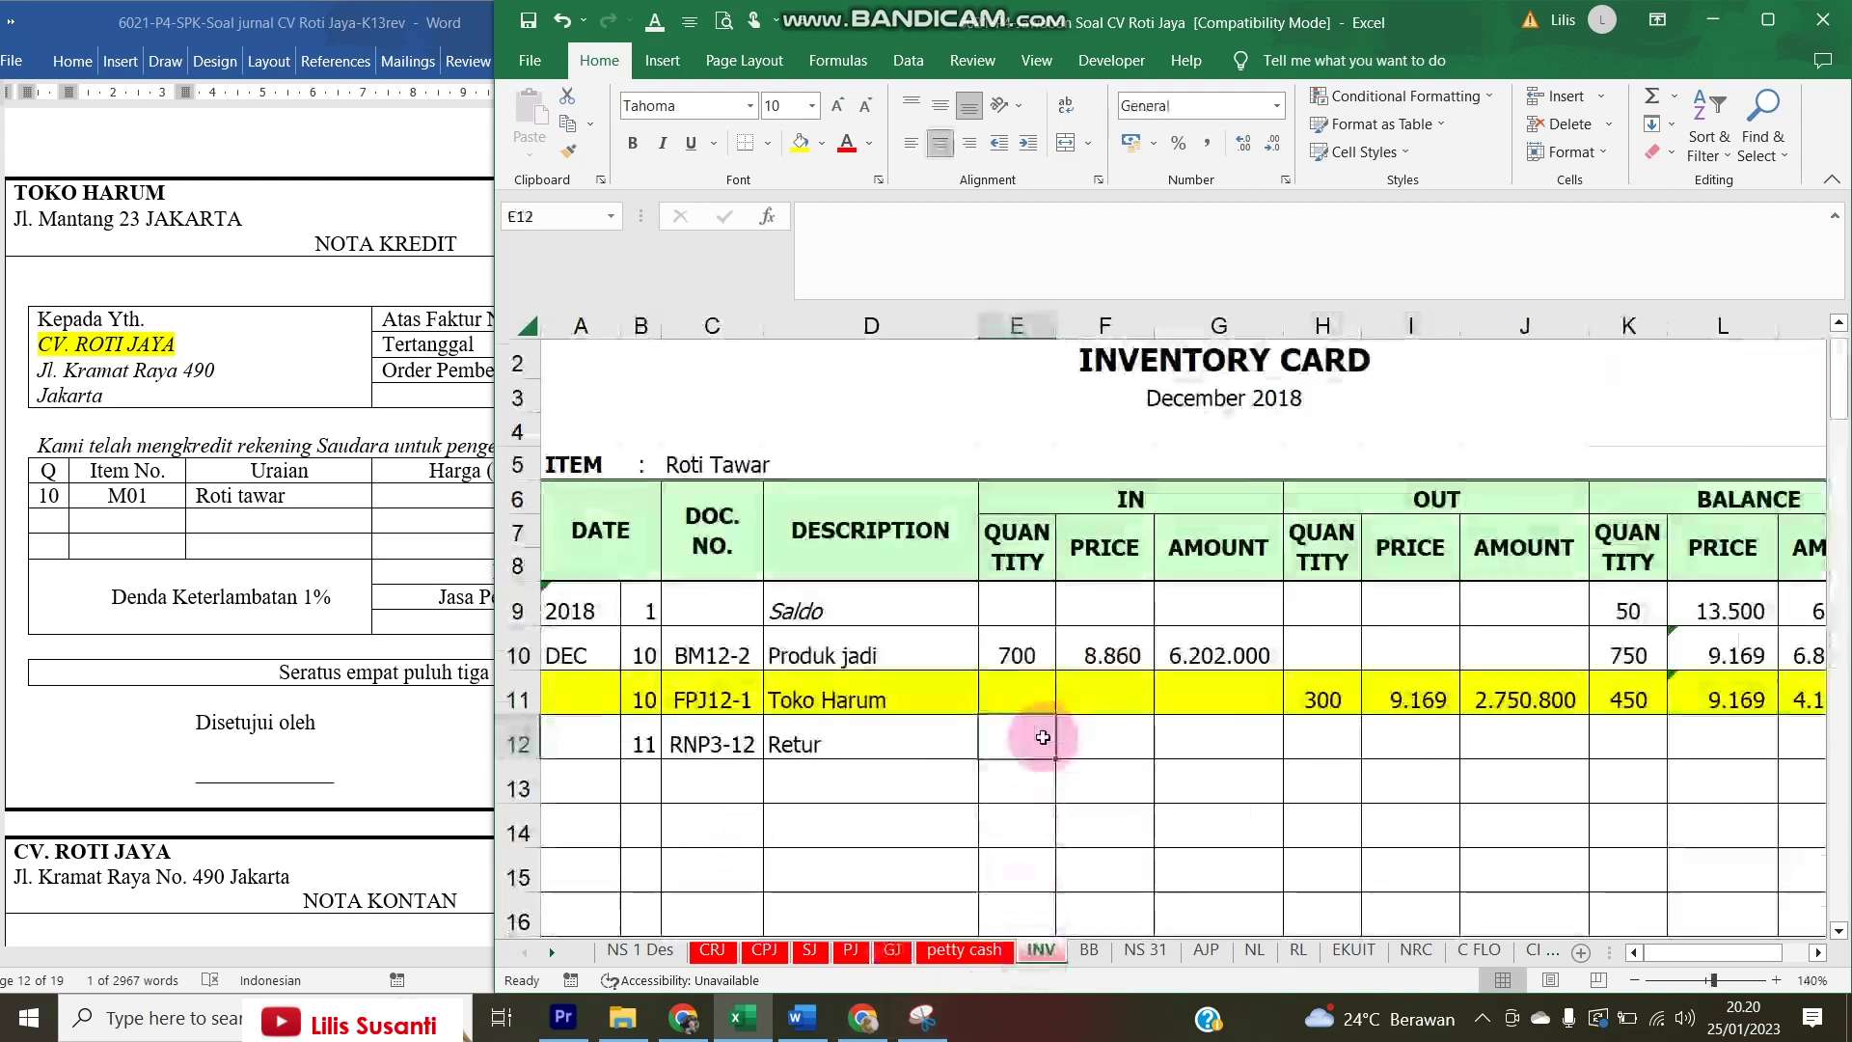
text(1)
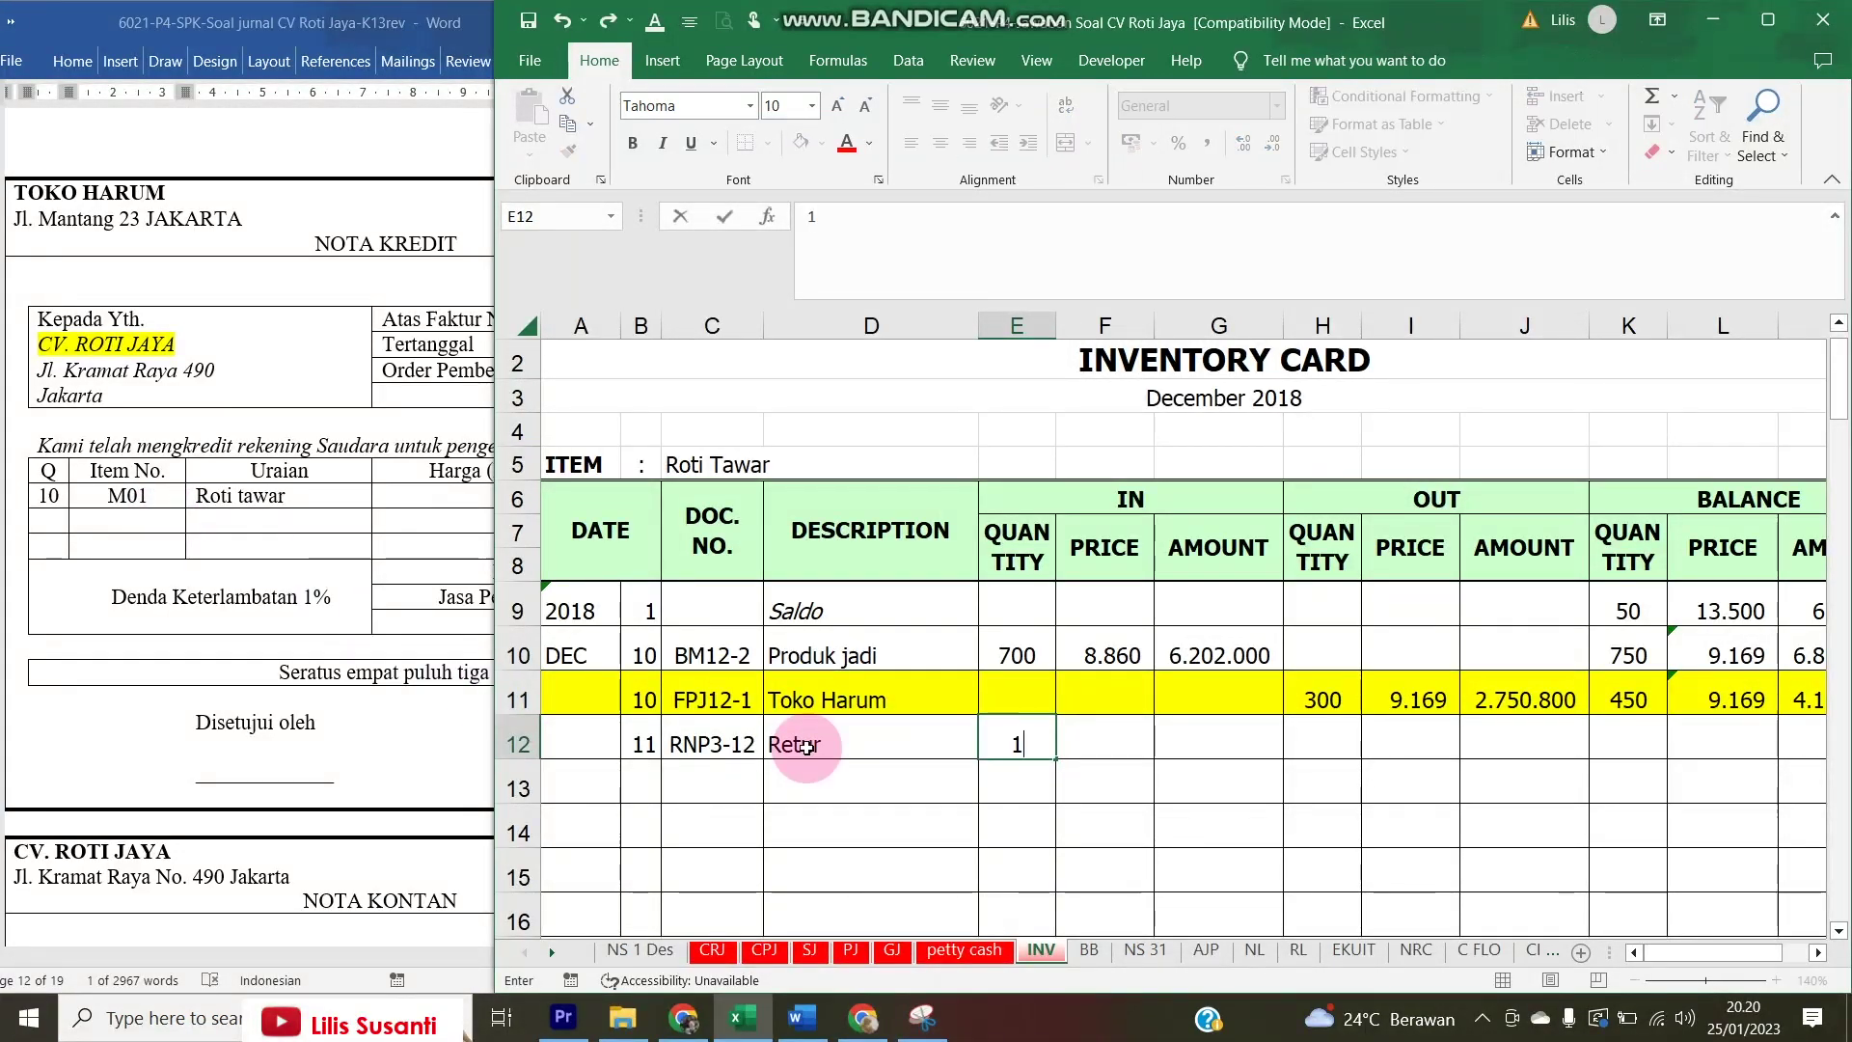
text(0)
- Fill the Retur row's IN price, cell F12, with a reference to the OUT price of the Toko Harum sale in row 11
key(Tab)
text(=)
key(Up)
key(Right)
key(Right)
key(Right)
key(Tab)
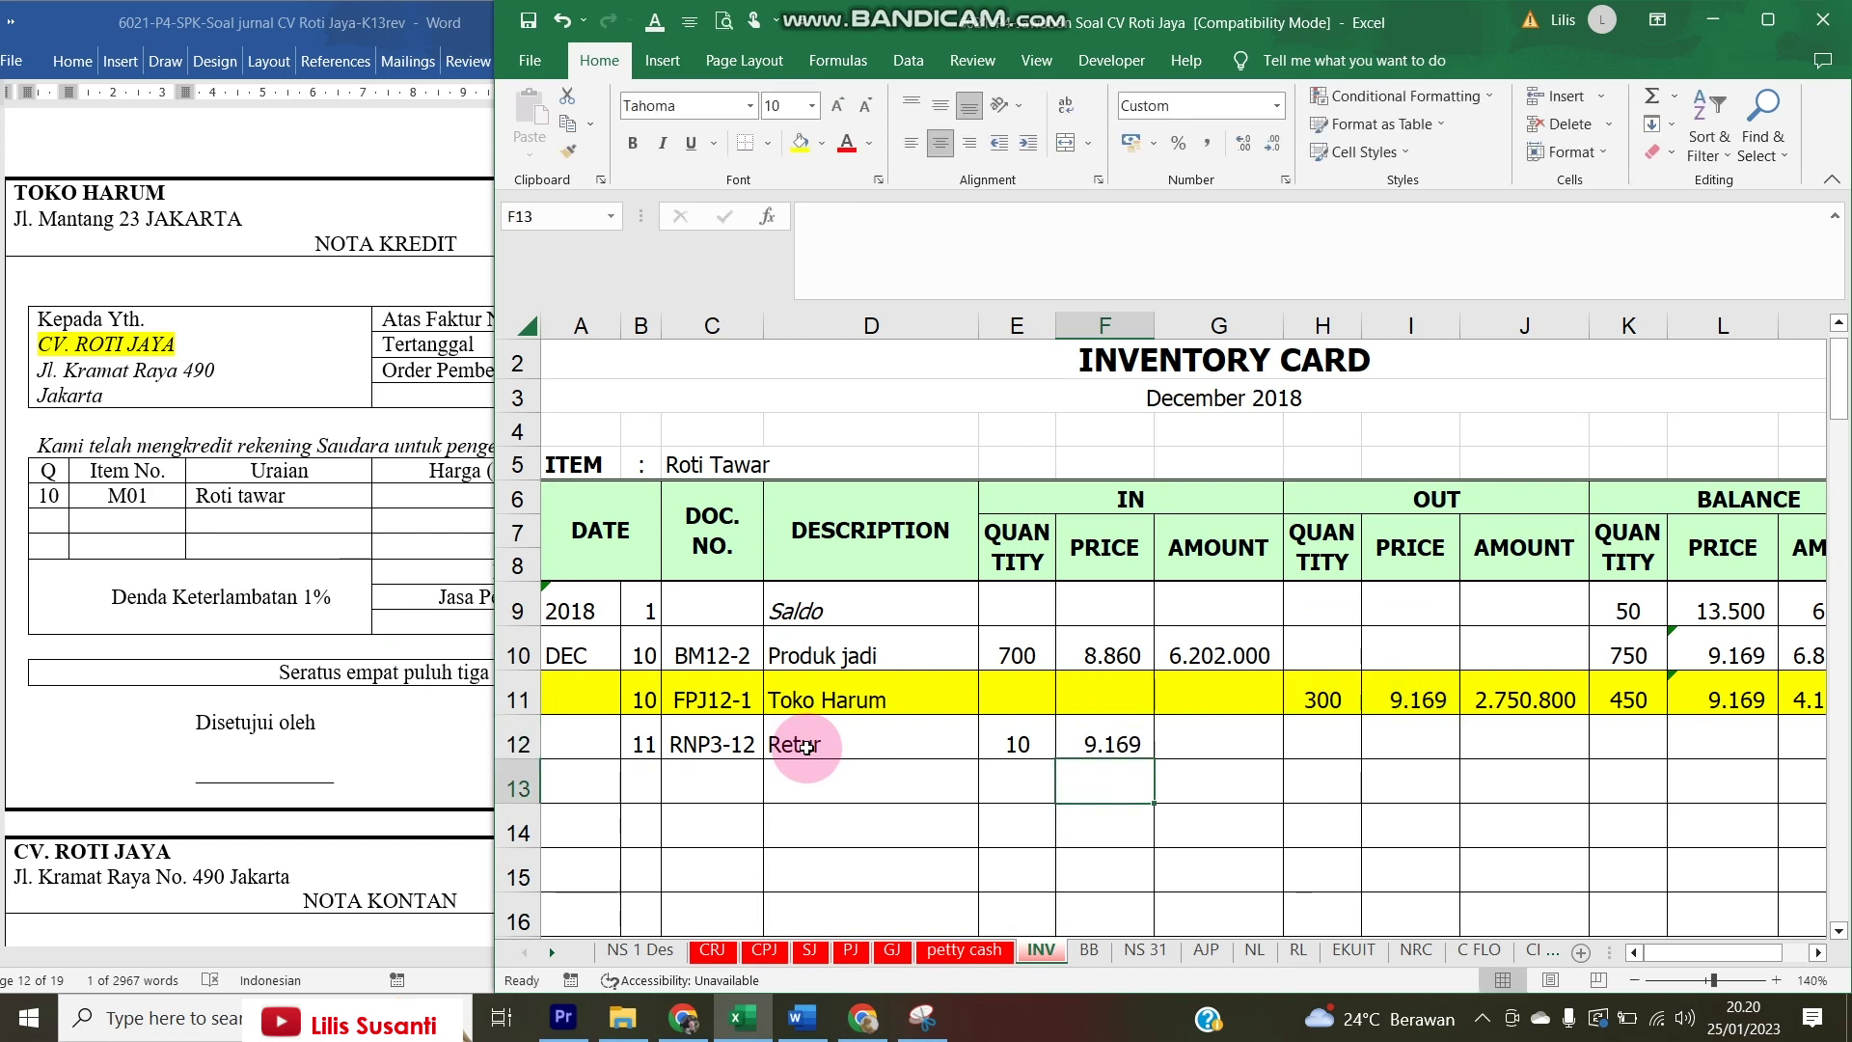
- Calculate the Retur row's IN amount in cell G12 with the formula =F12*E12
text(=)
key(Left)
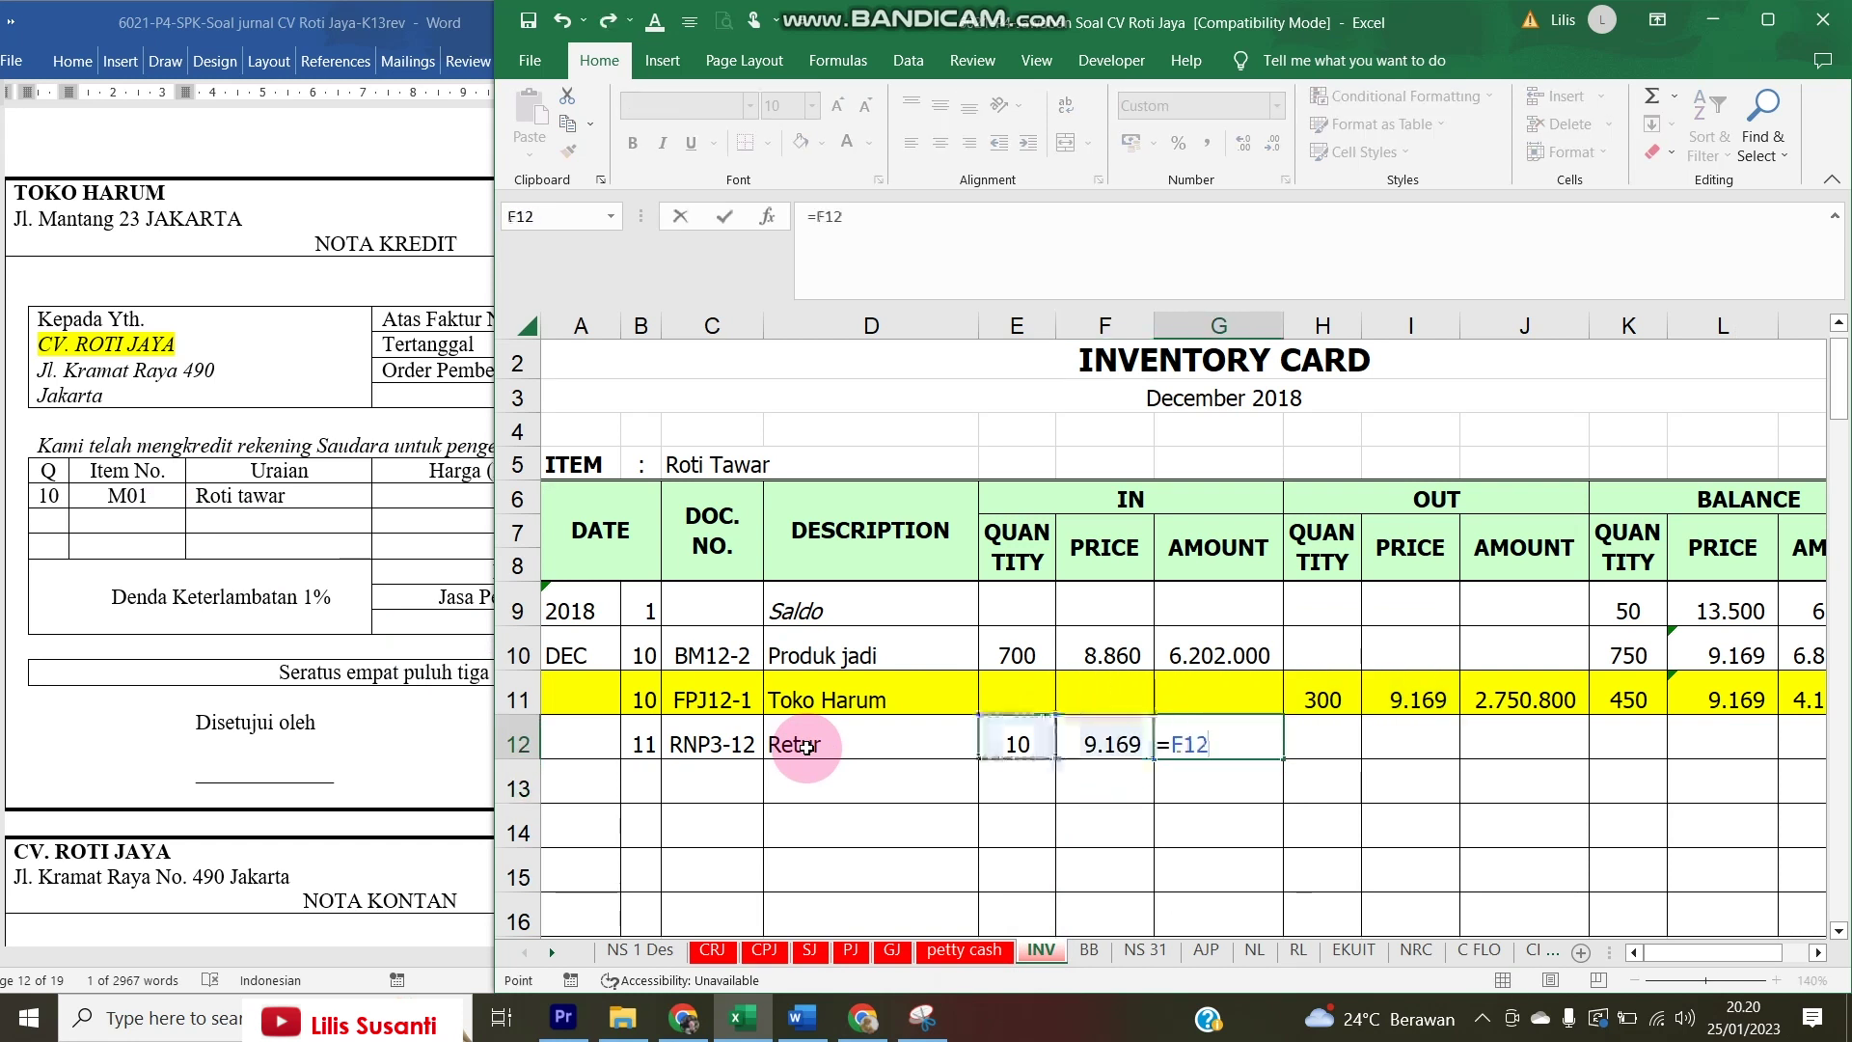
text(*)
key(Left)
key(Tab)
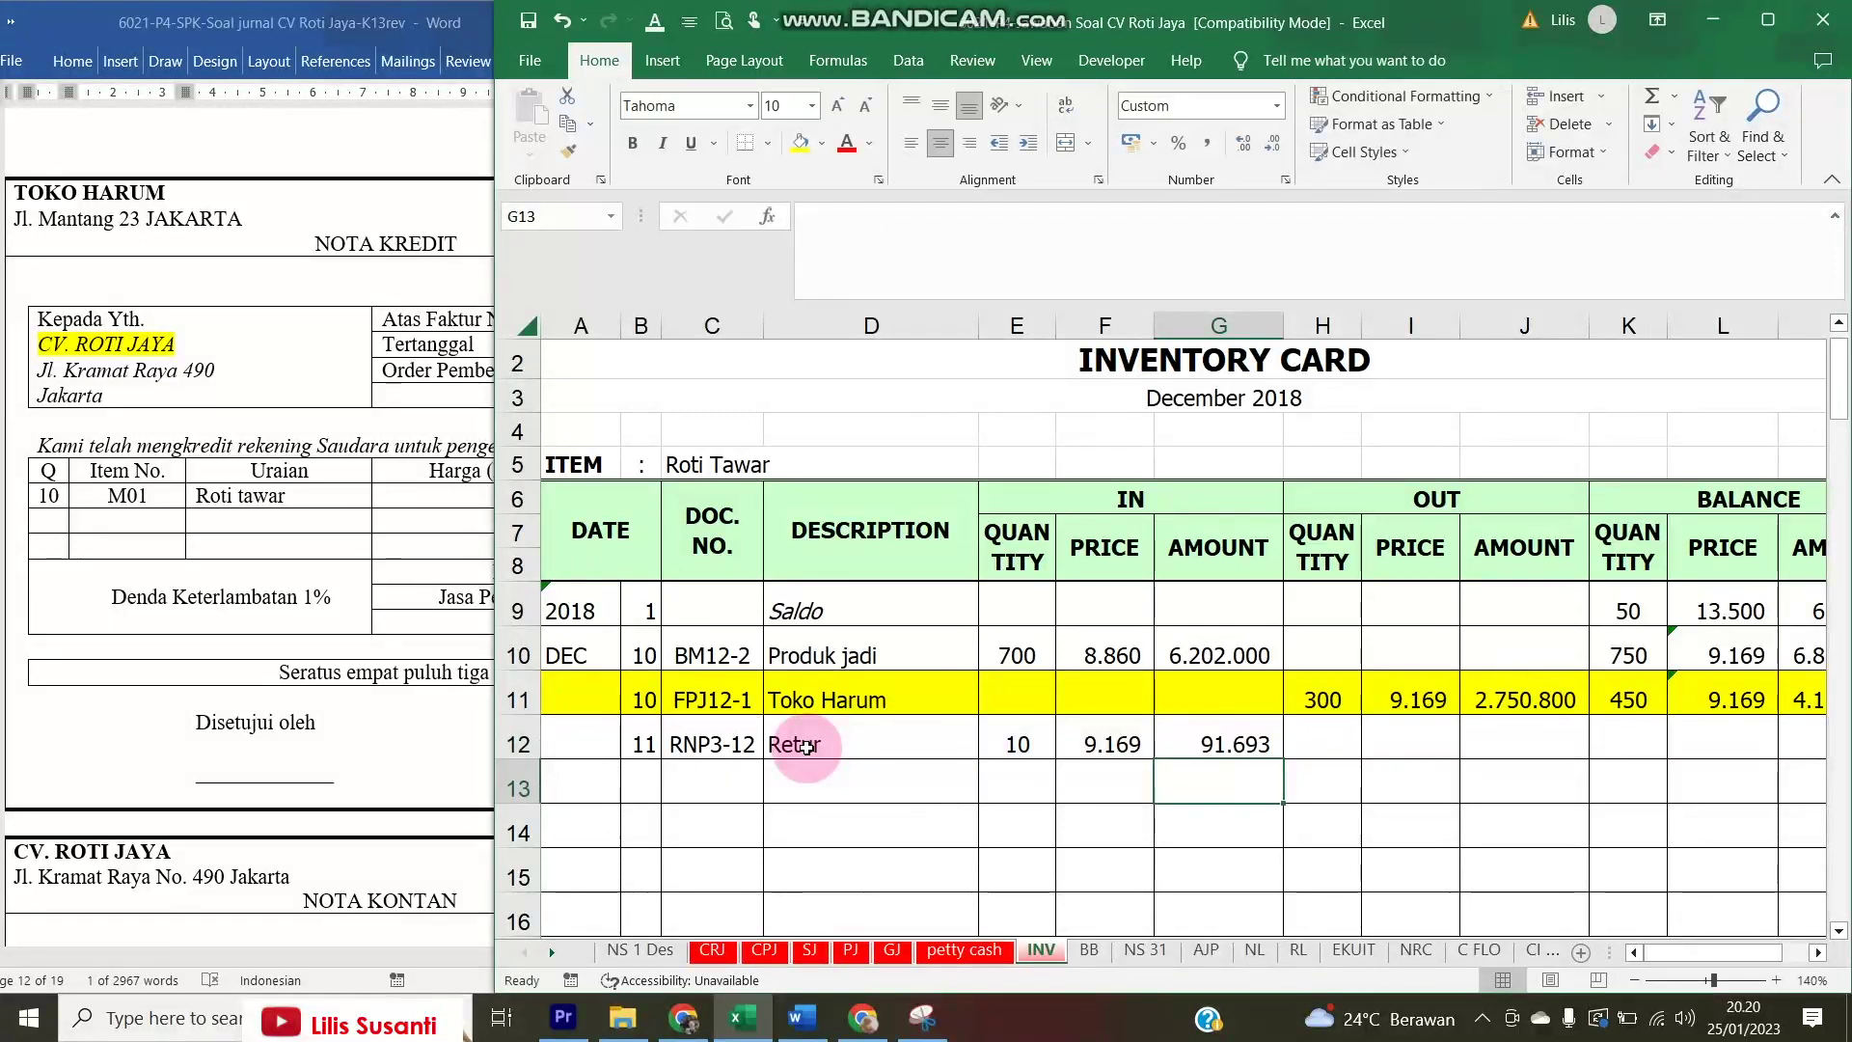
- Calculate the Retur row's balance quantity in cell K12 with the formula =K11+E12
key(Tab)
key(Tab)
key(Tab)
text(=)
key(Up)
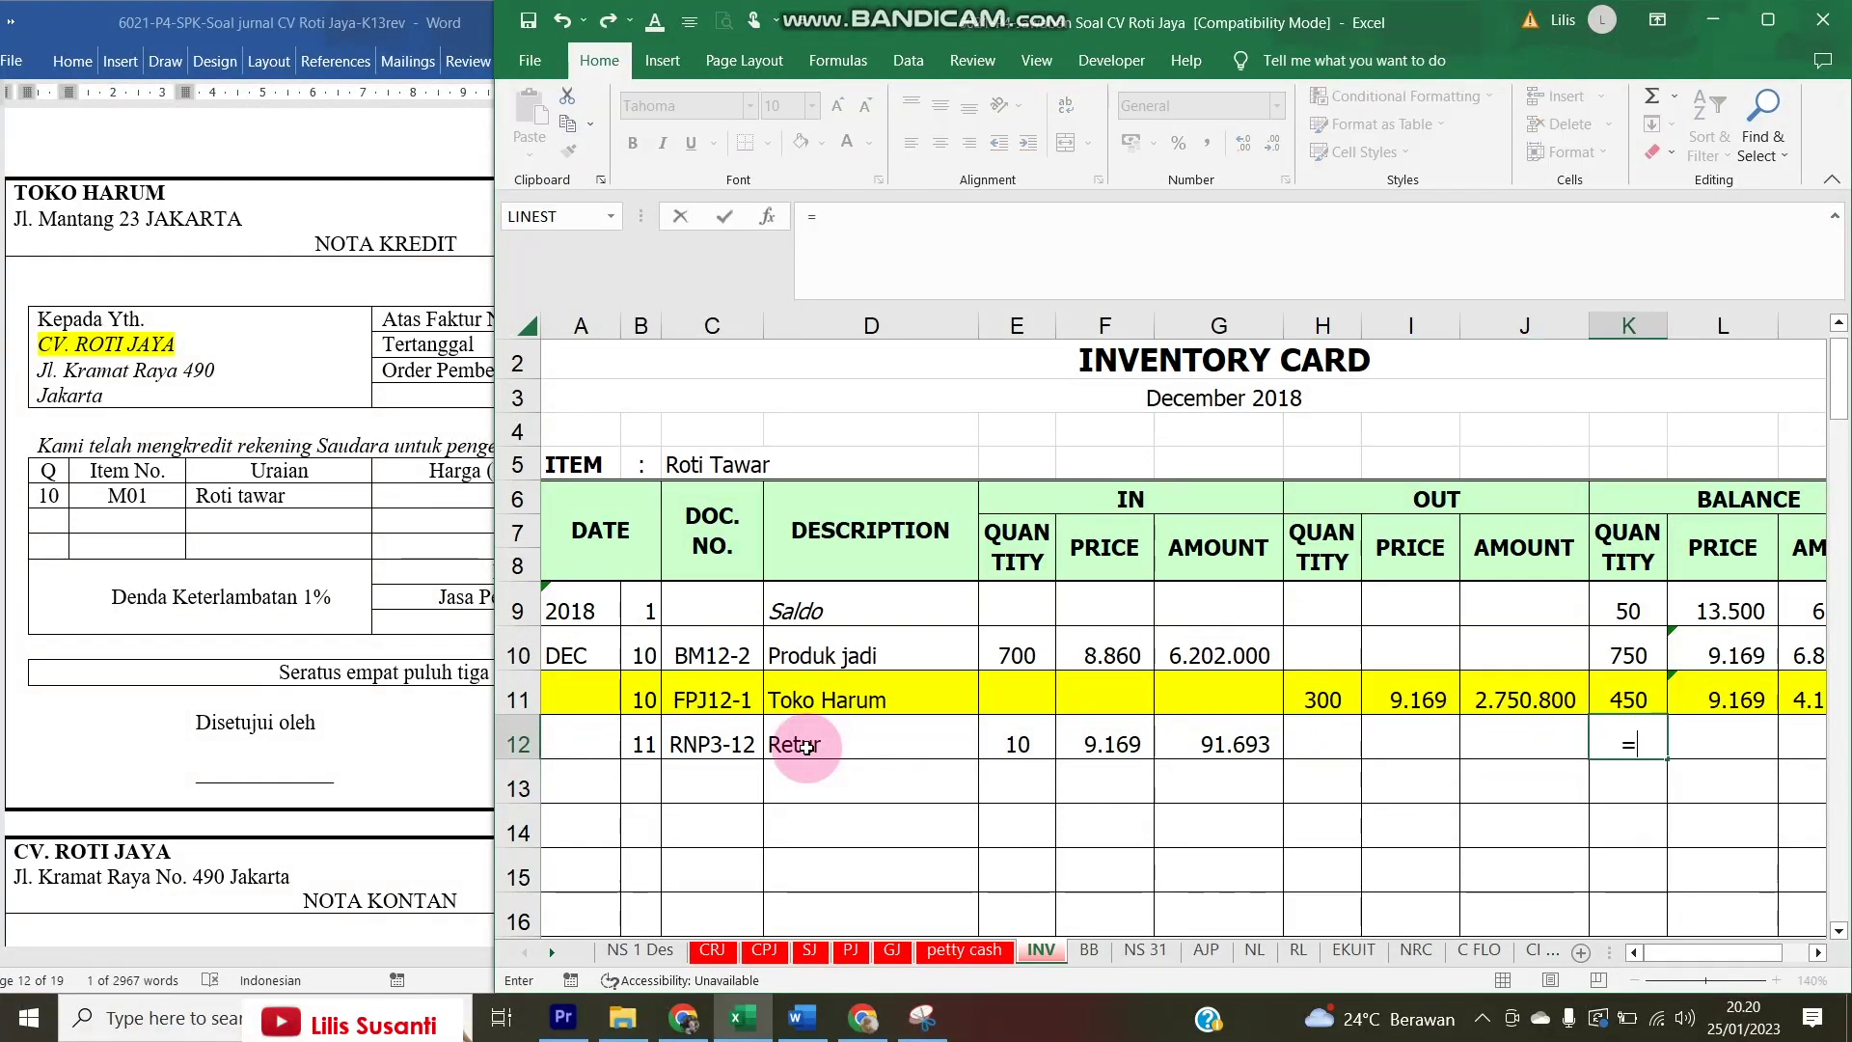
text(-)
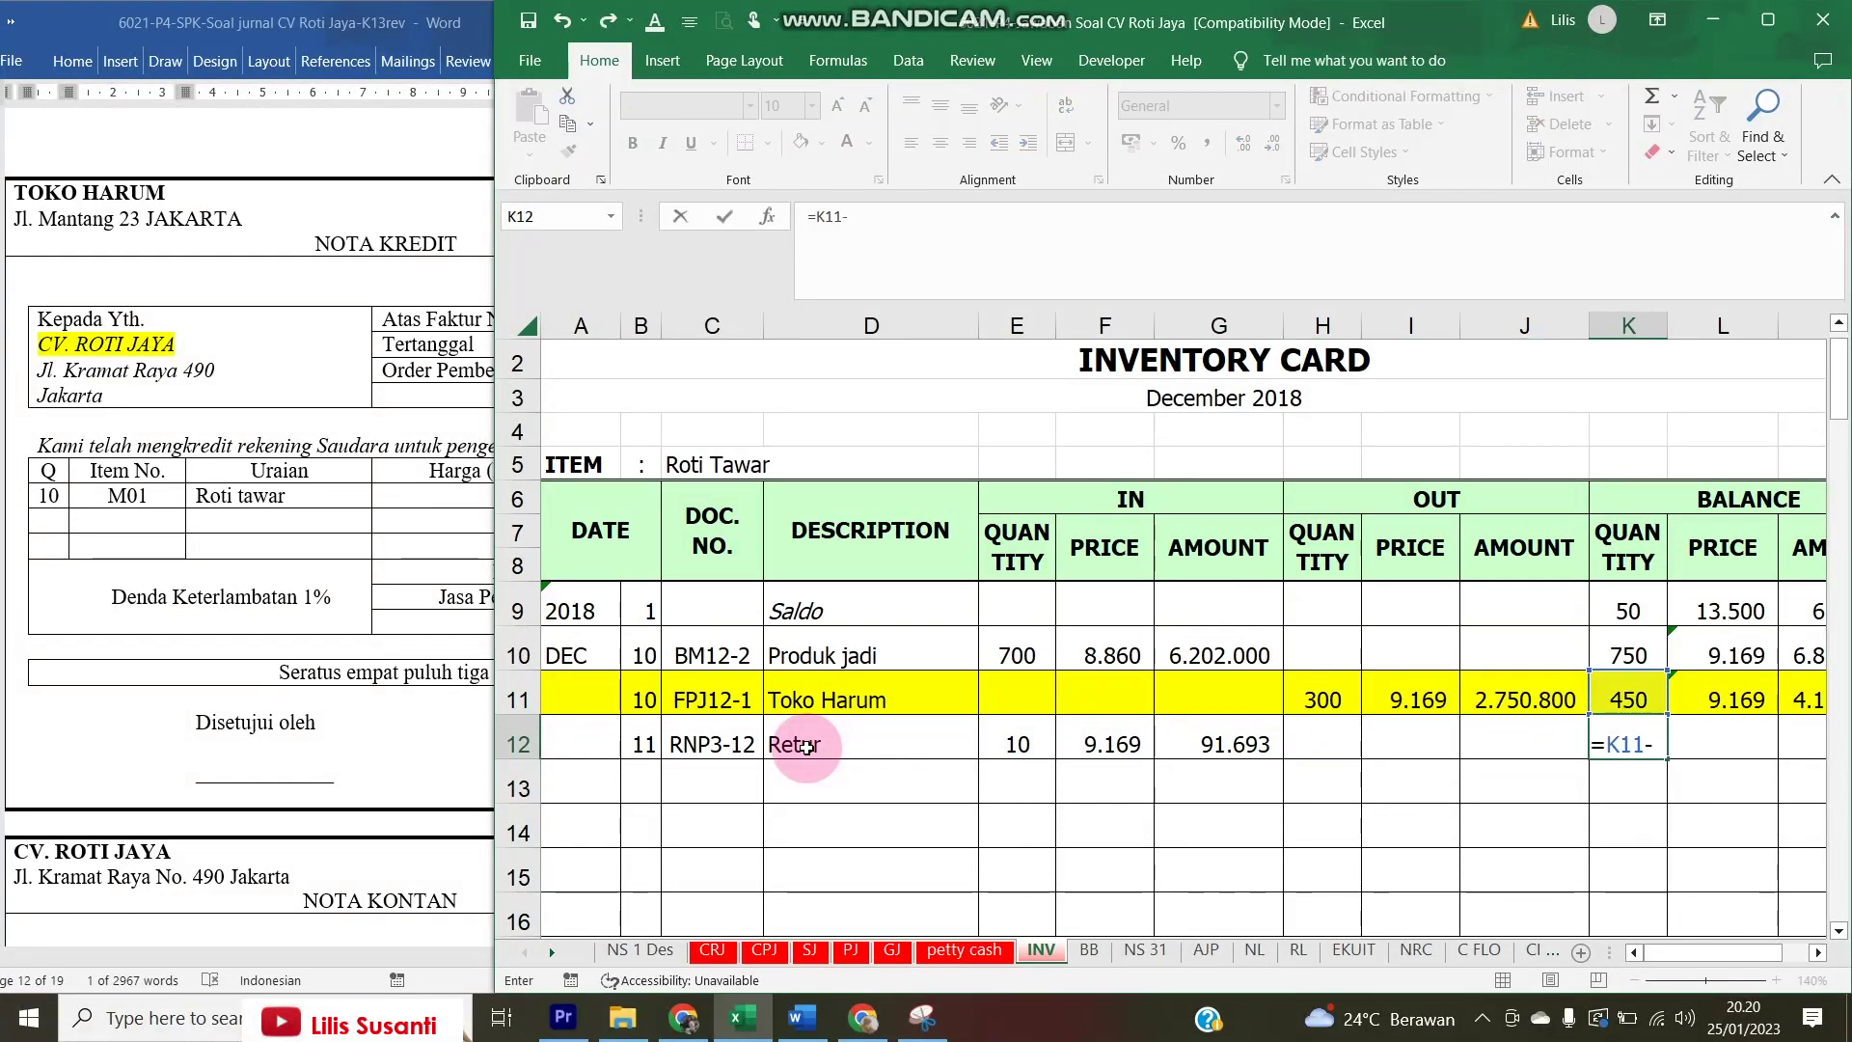
key(BackSpace)
text(+)
key(Left)
key(Left)
key(Left)
key(Left)
key(Left)
key(Left)
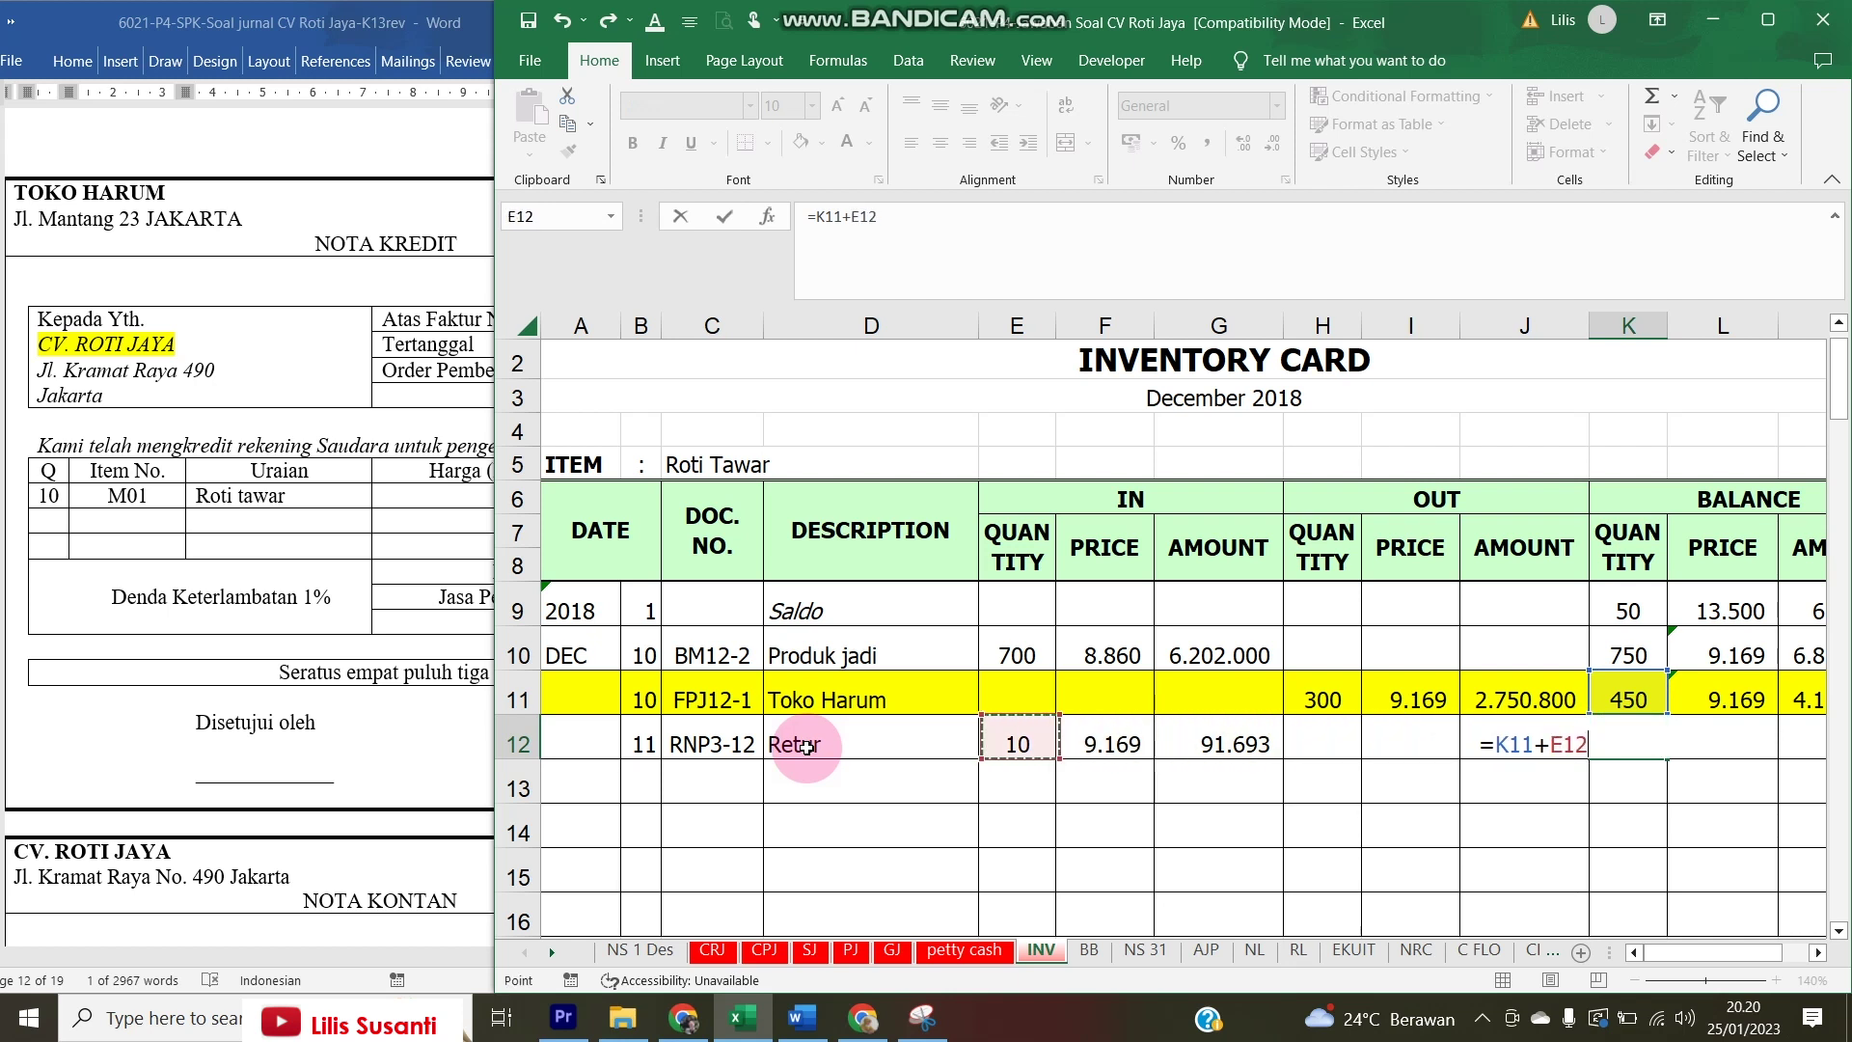
key(Tab)
key(Tab)
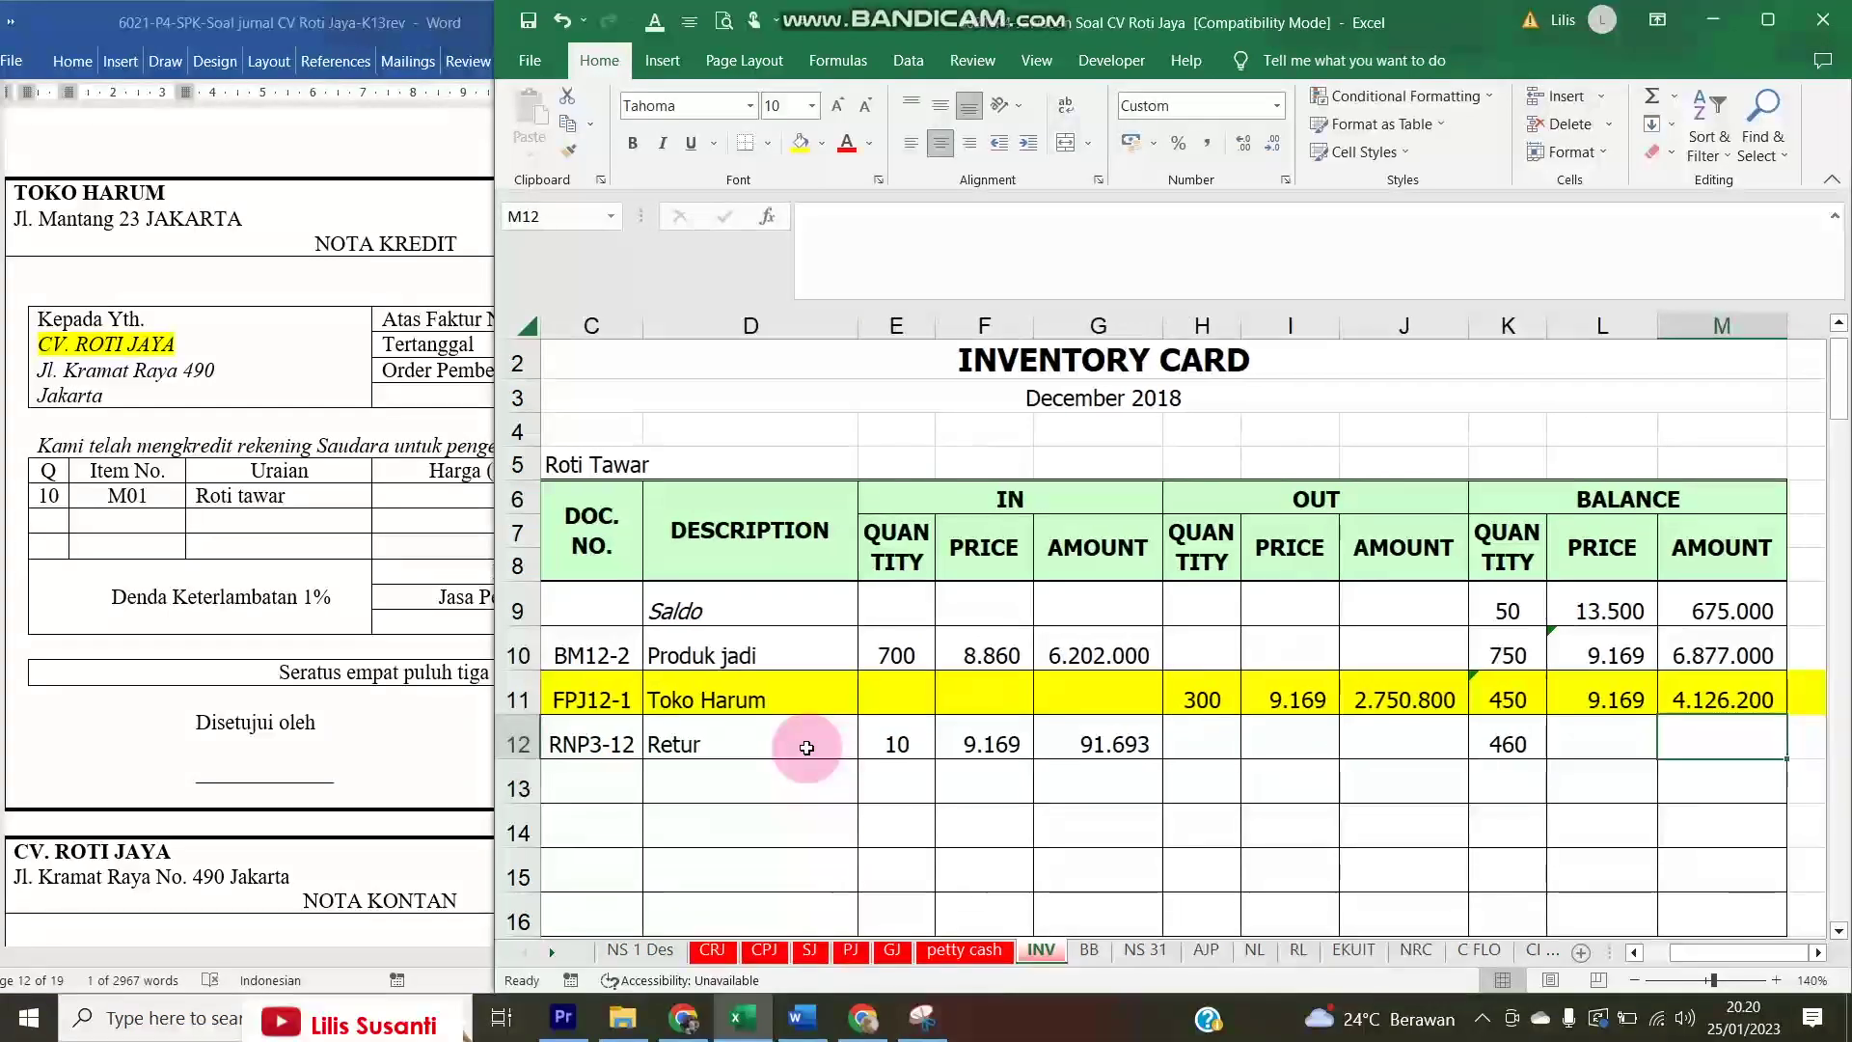
- Calculate the Retur row's balance amount in cell M12 with the formula =M11+G12
text(=)
key(Up)
text(+)
key(Left)
key(Left)
key(Left)
key(Left)
key(Left)
key(Left)
key(Return)
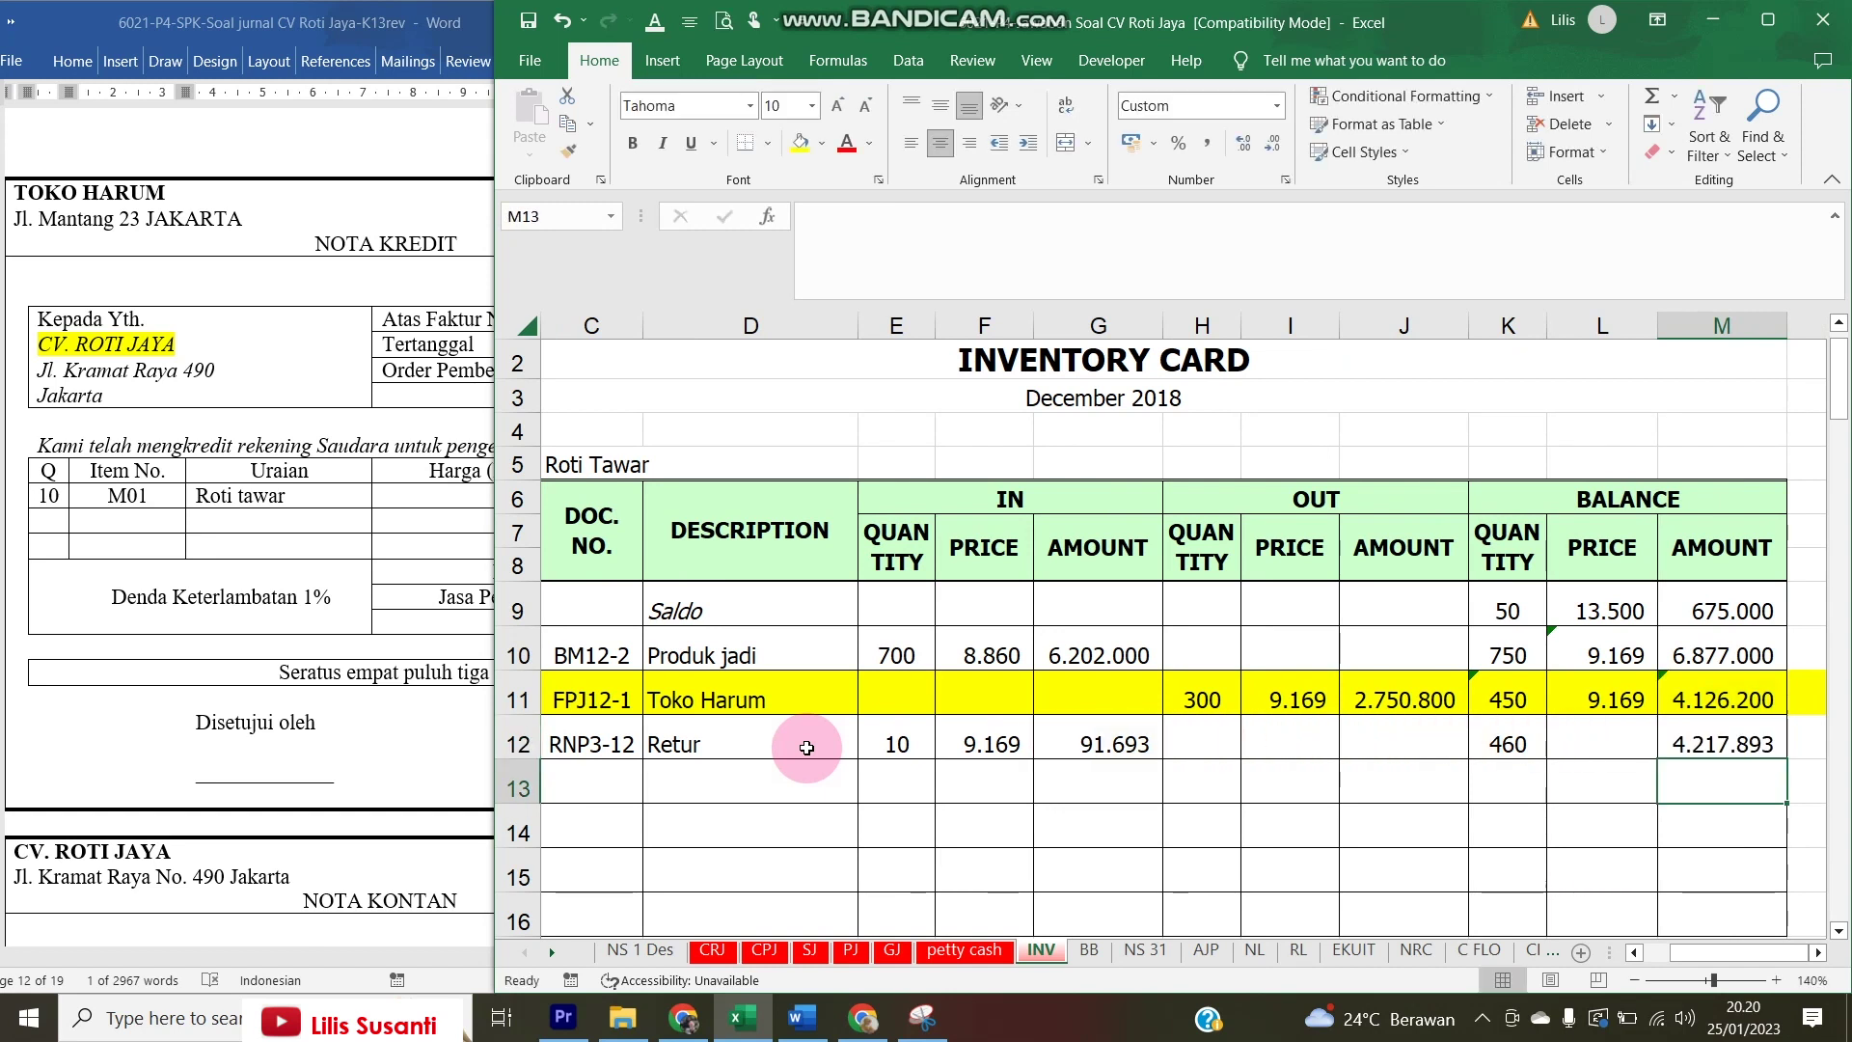
- Fill the Retur row's balance price, cell L12, with a reference to the balance price in L11
key(Up)
key(Left)
text(=)
key(Up)
key(Return)
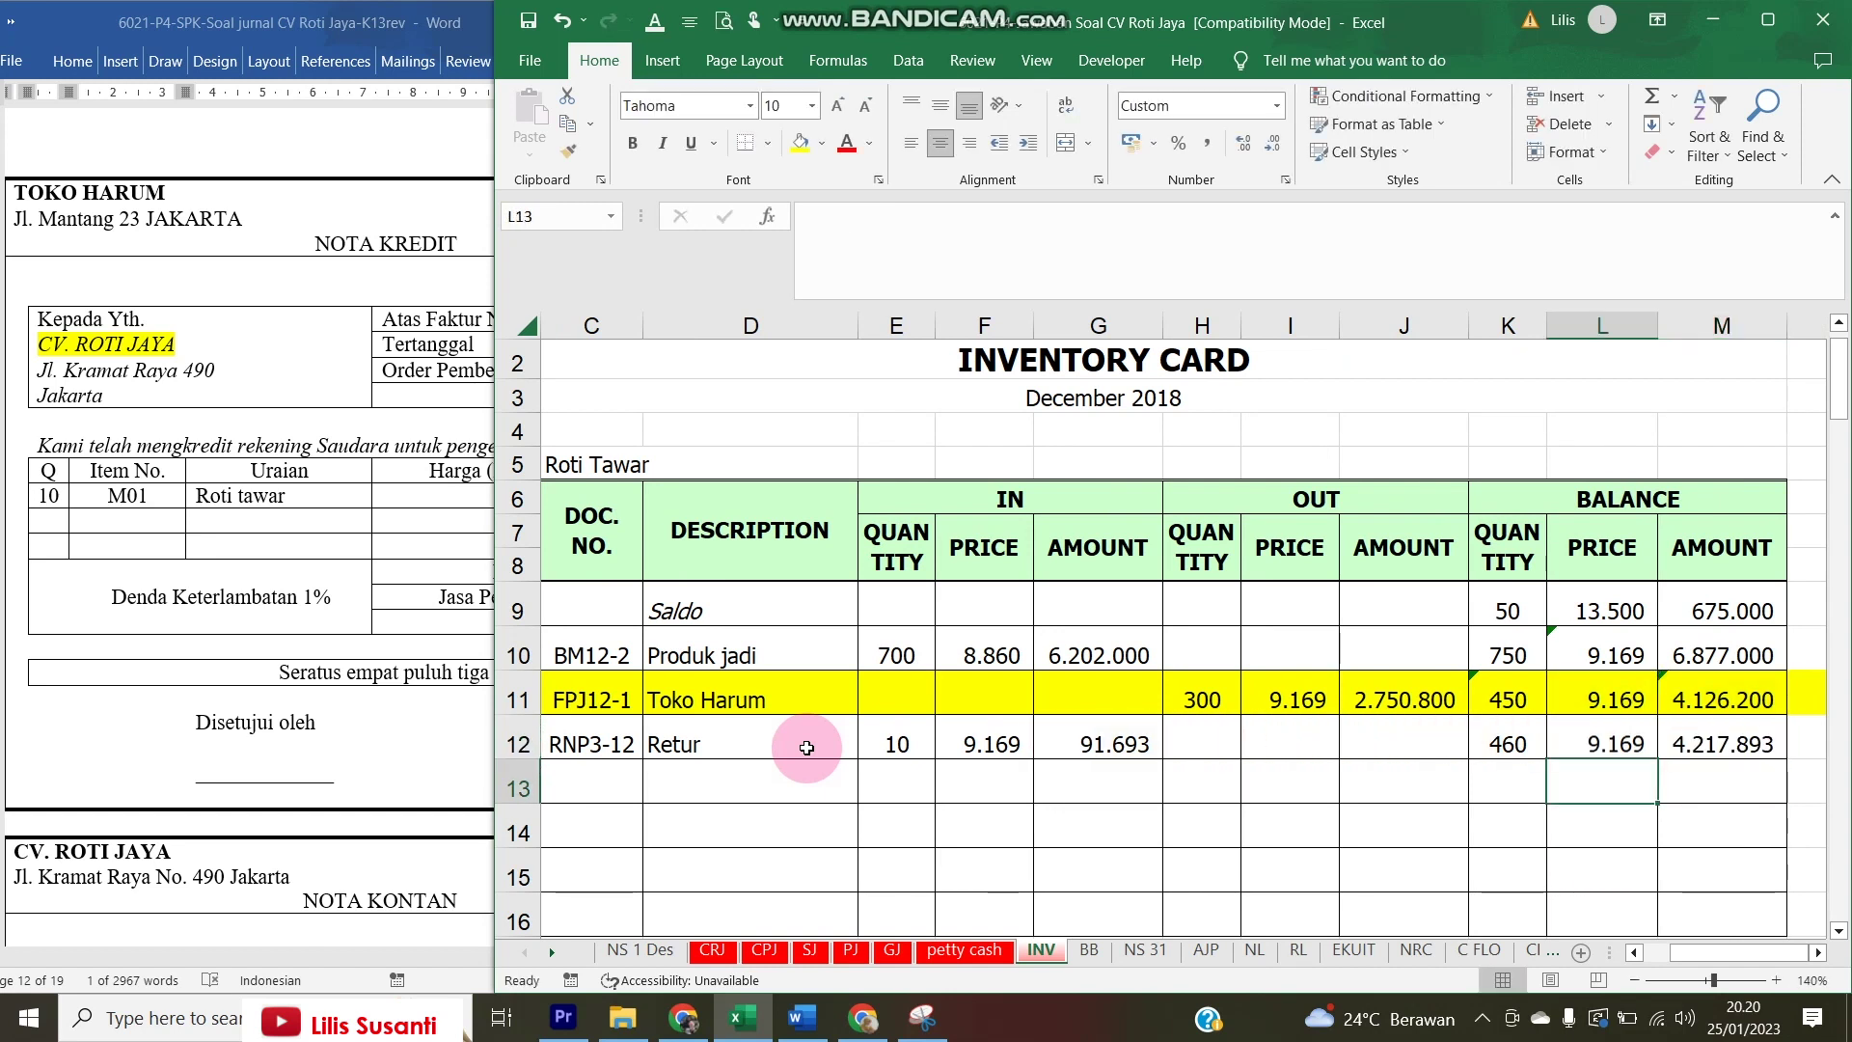
- Copy the Retur row's IN amount as a value into the Persediaan Produk Jadi debit, G21 on the GJ sheet, shown without decimals
click(1131, 743)
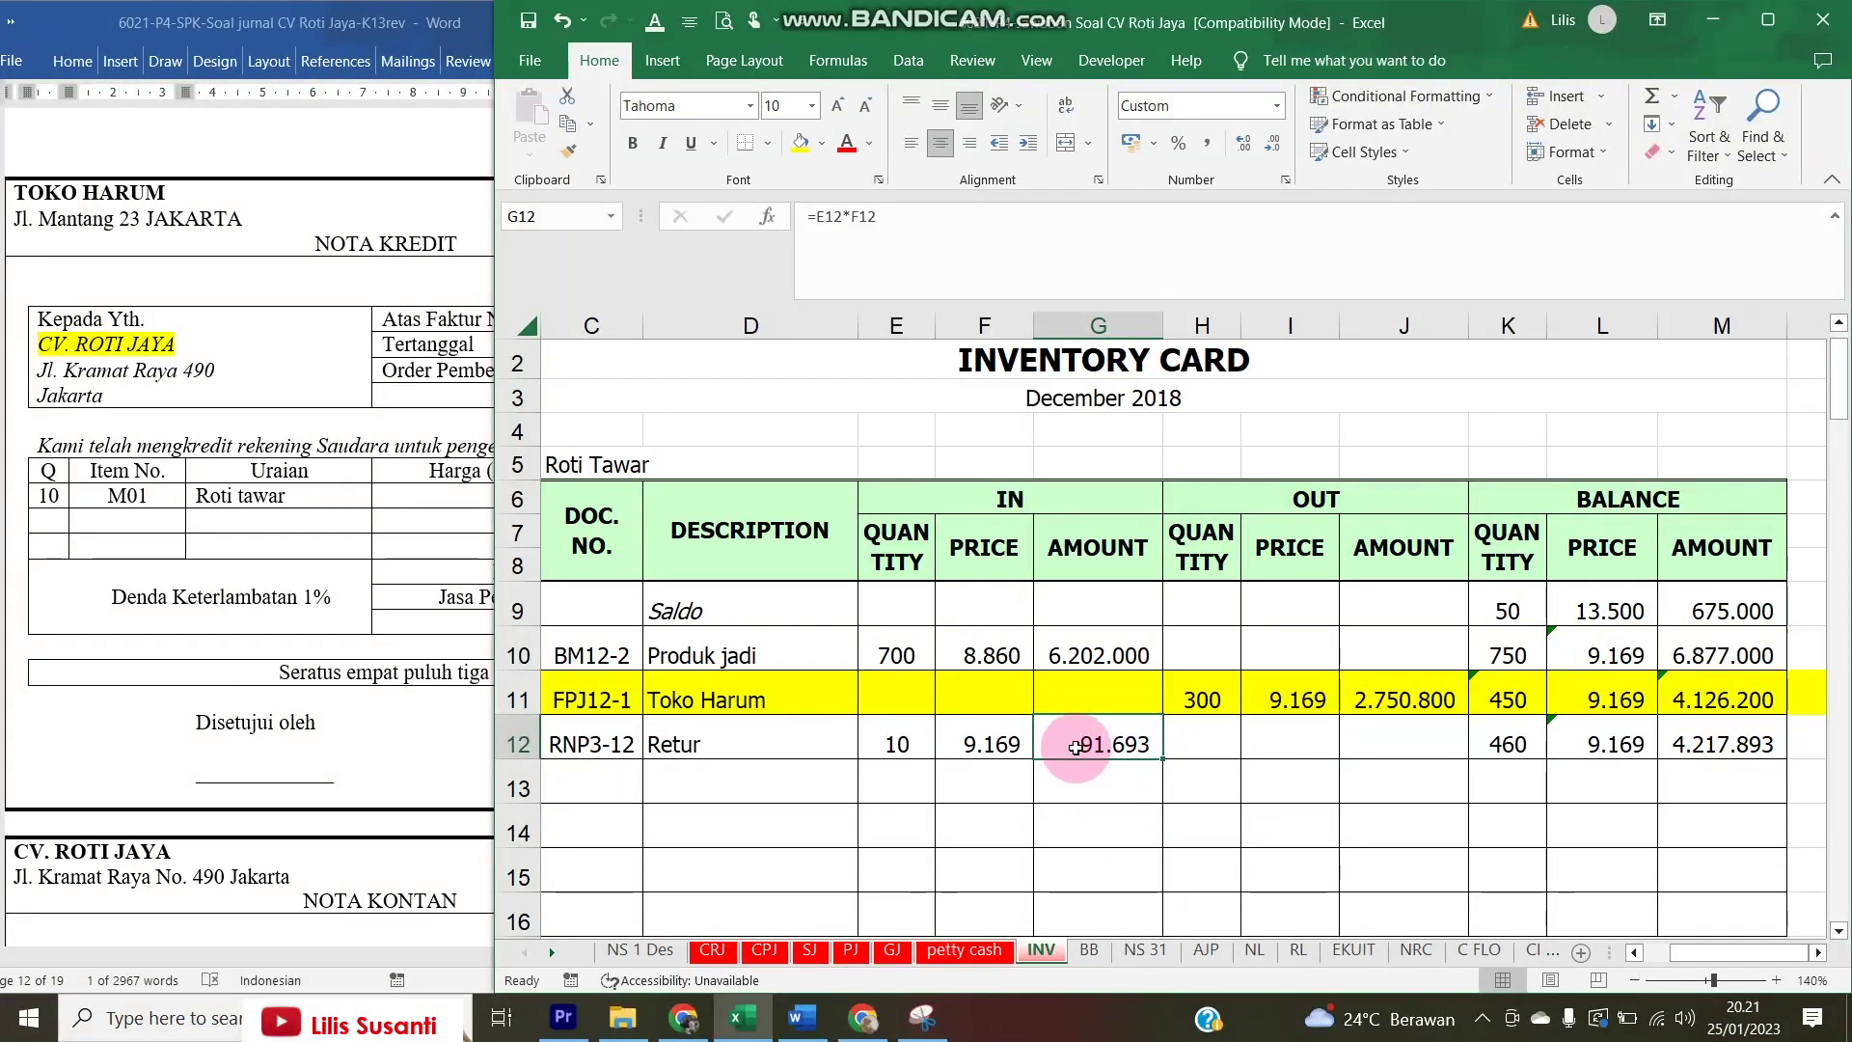
key(ctrl+c)
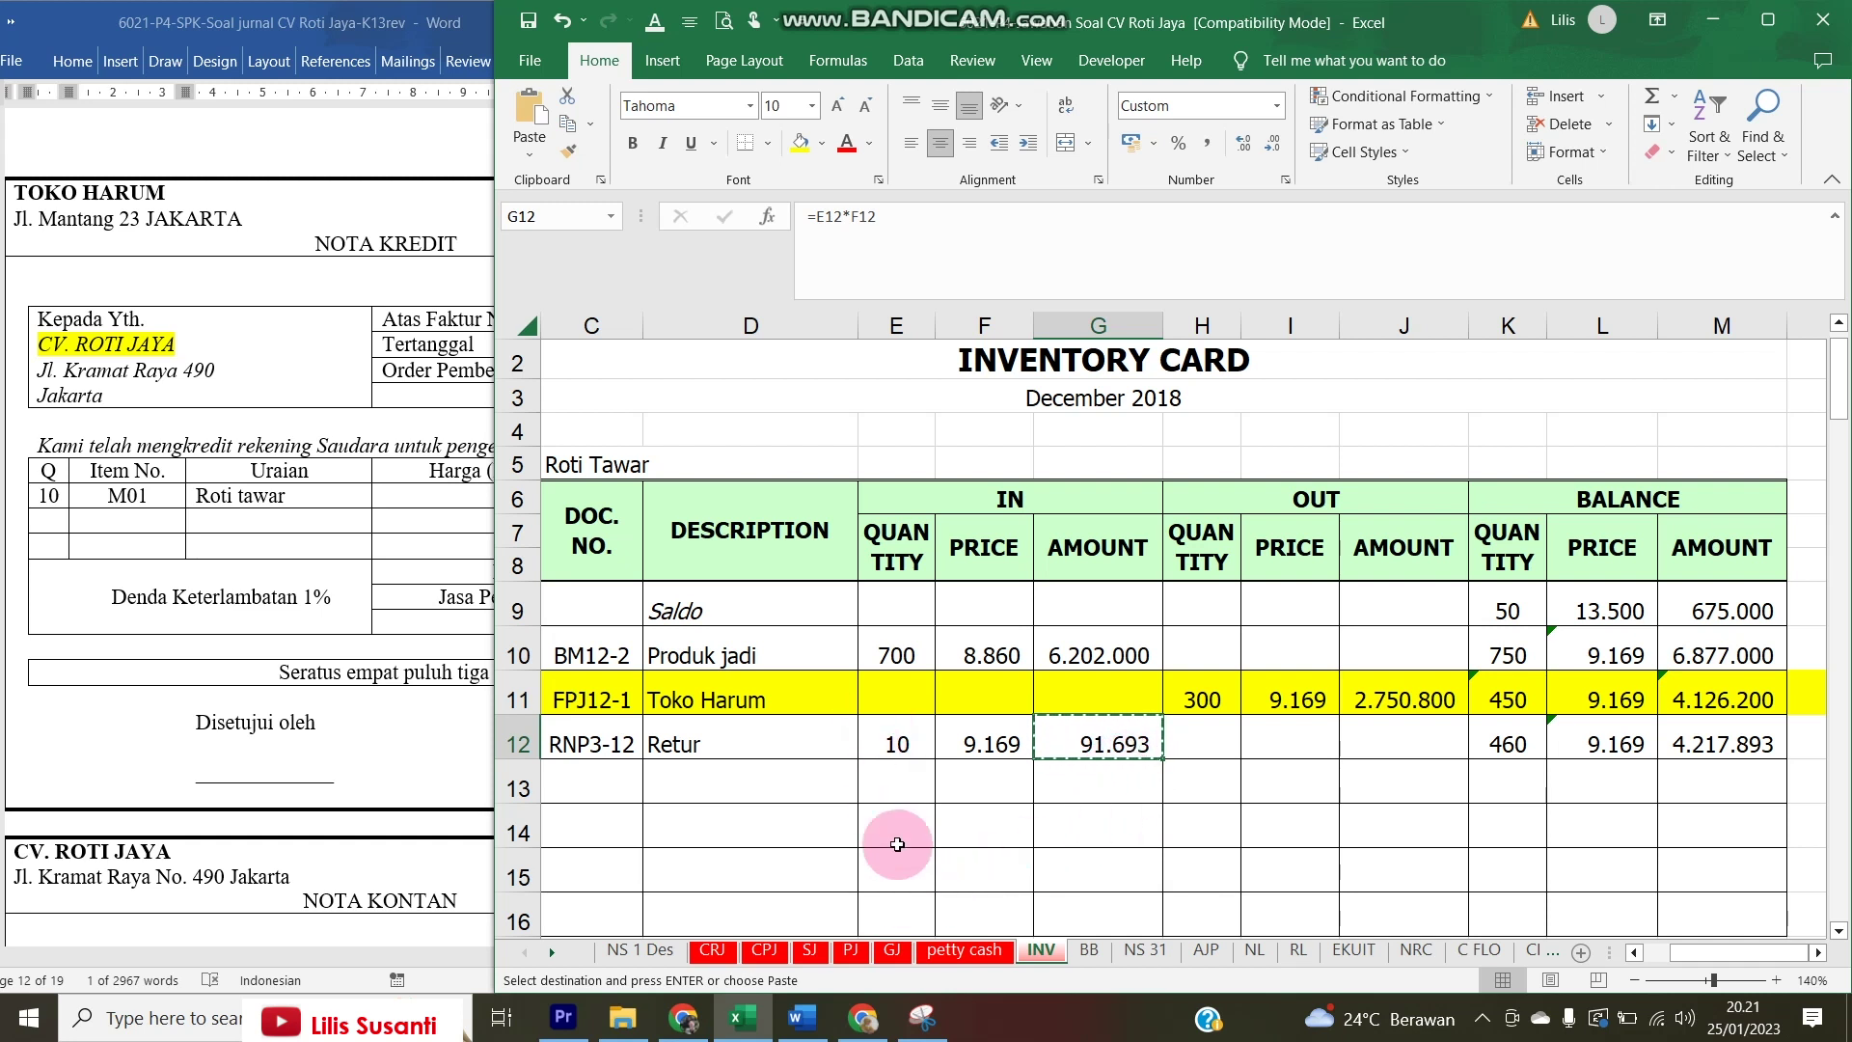
click(891, 950)
click(1352, 584)
right_click(1356, 575)
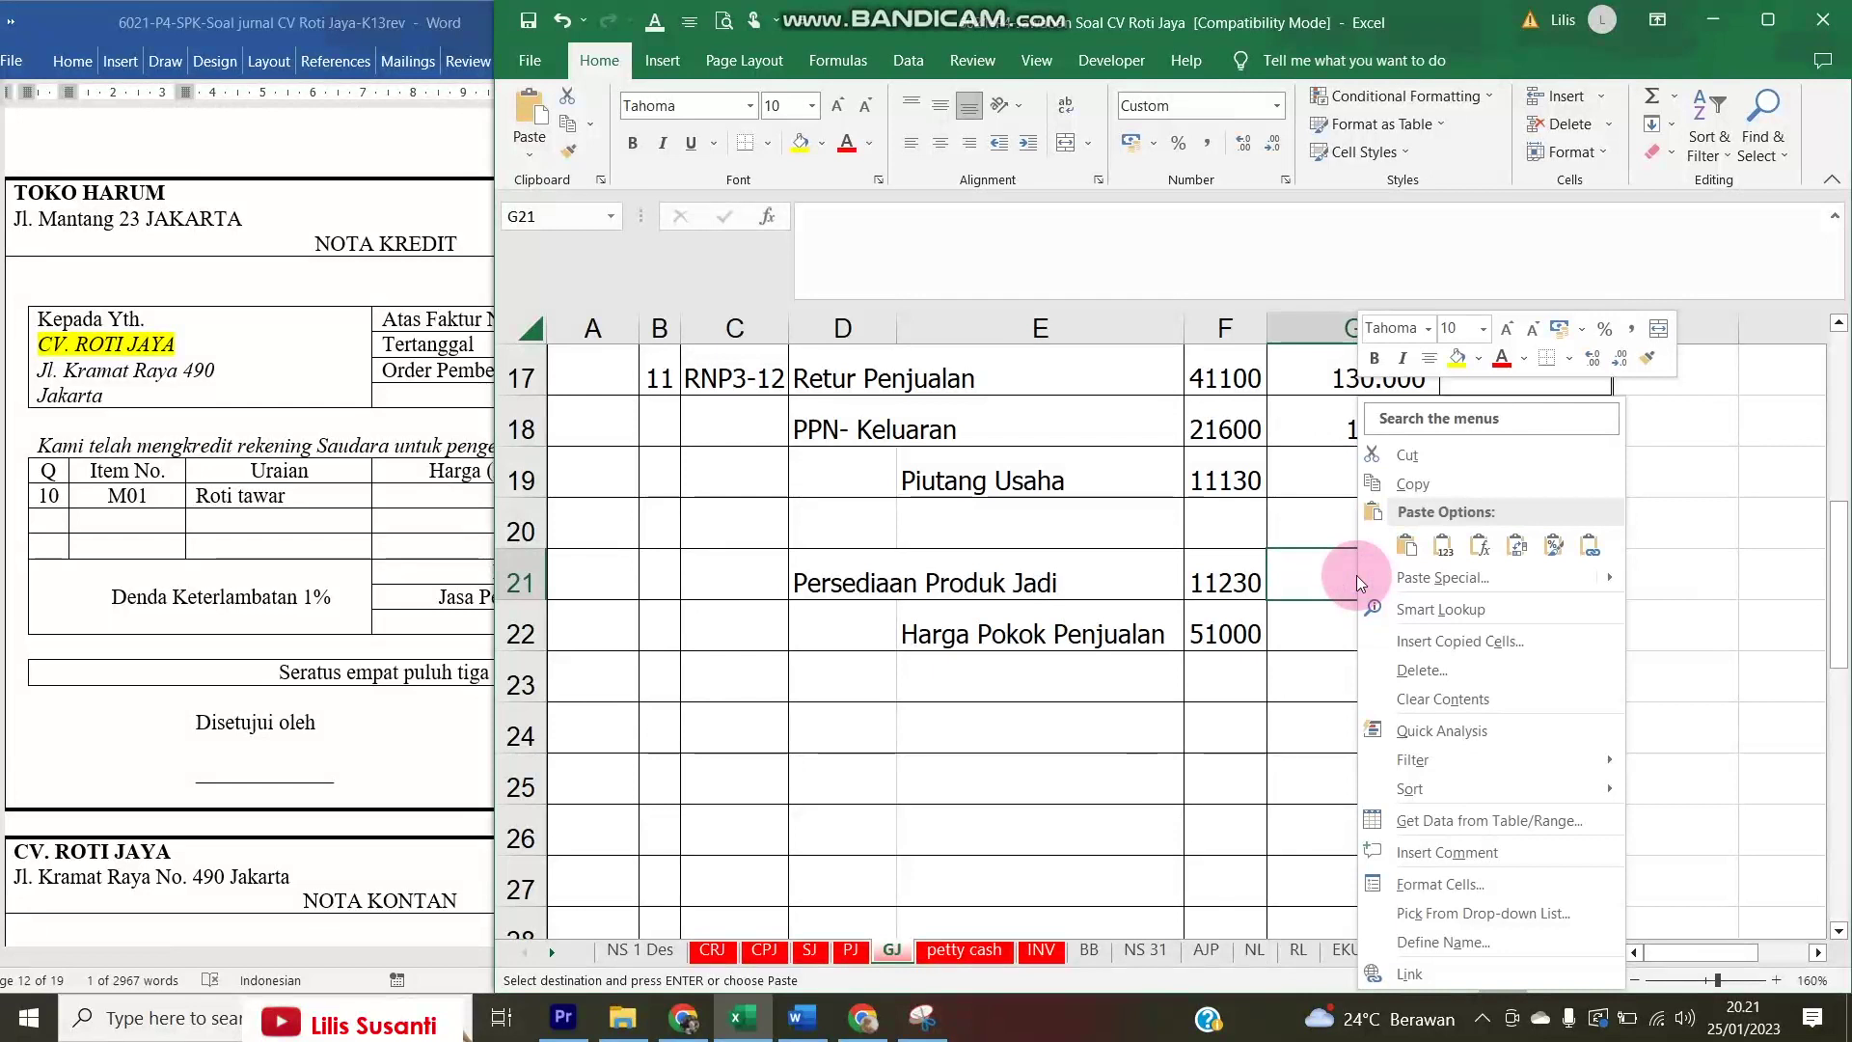
click(1372, 584)
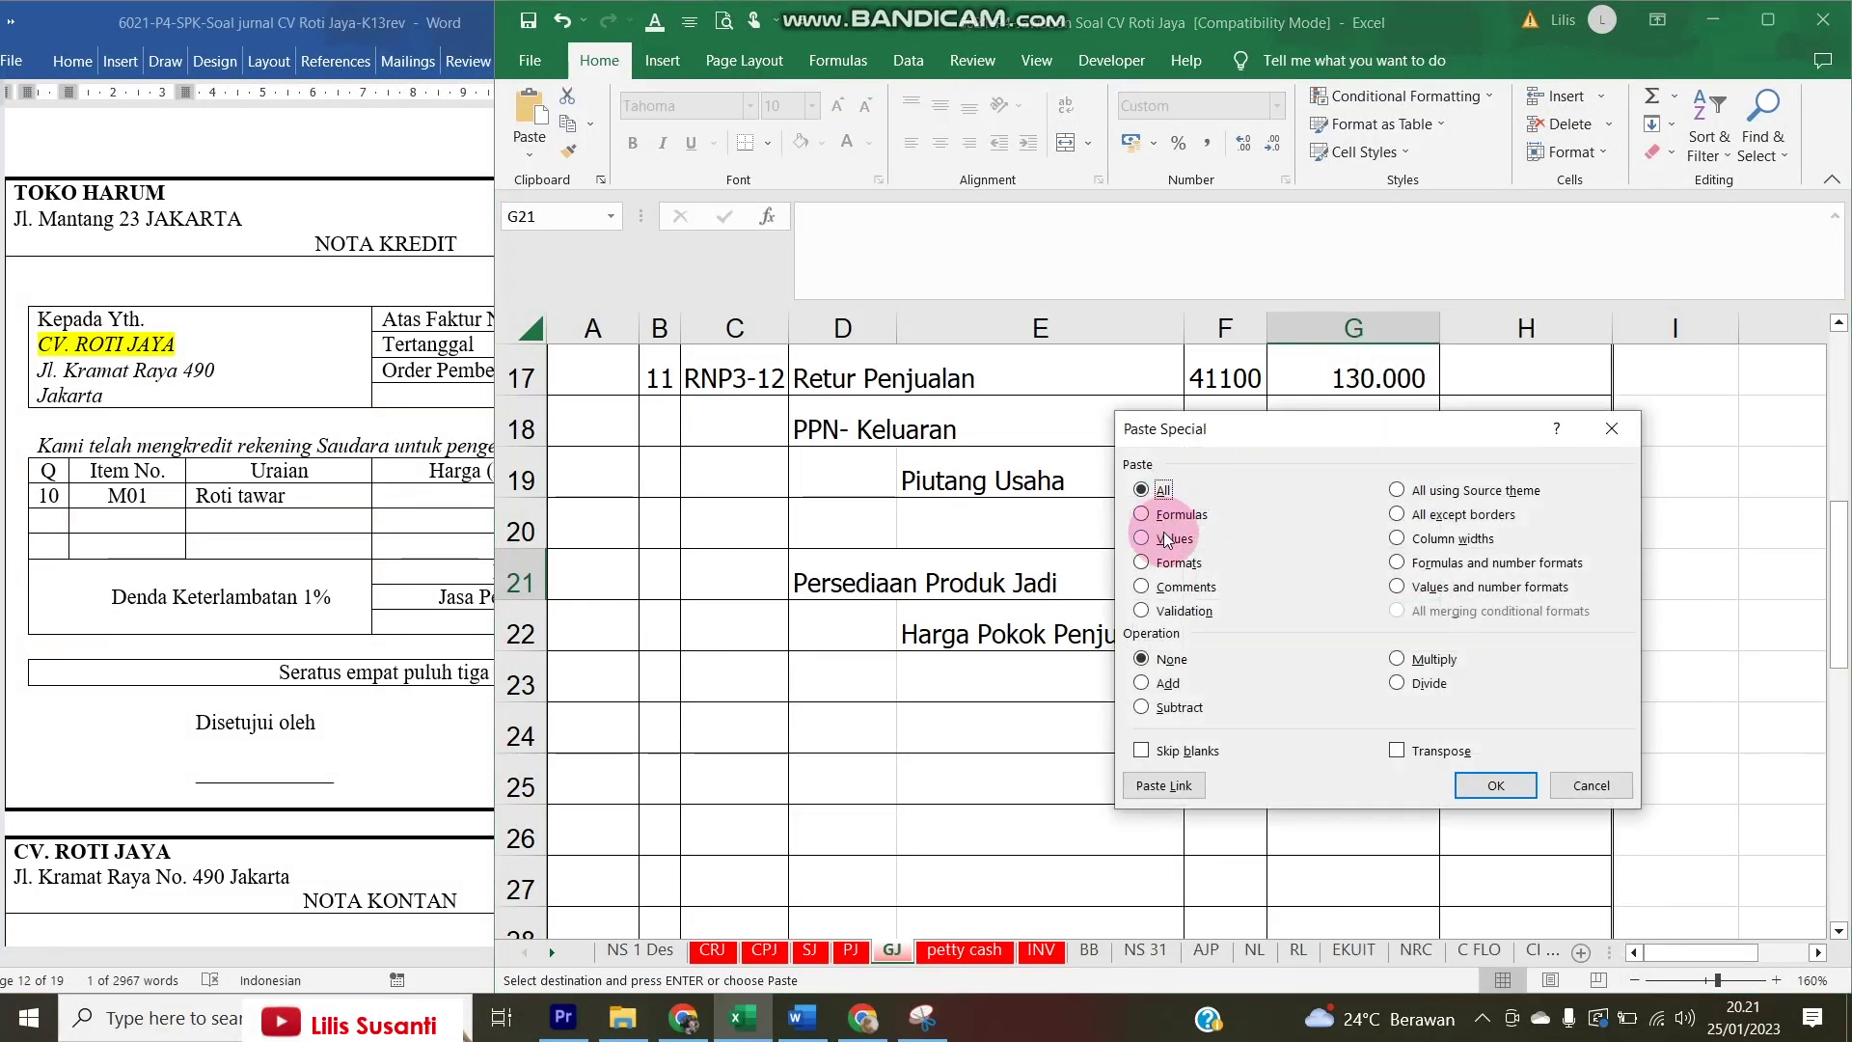
click(1166, 539)
click(1514, 783)
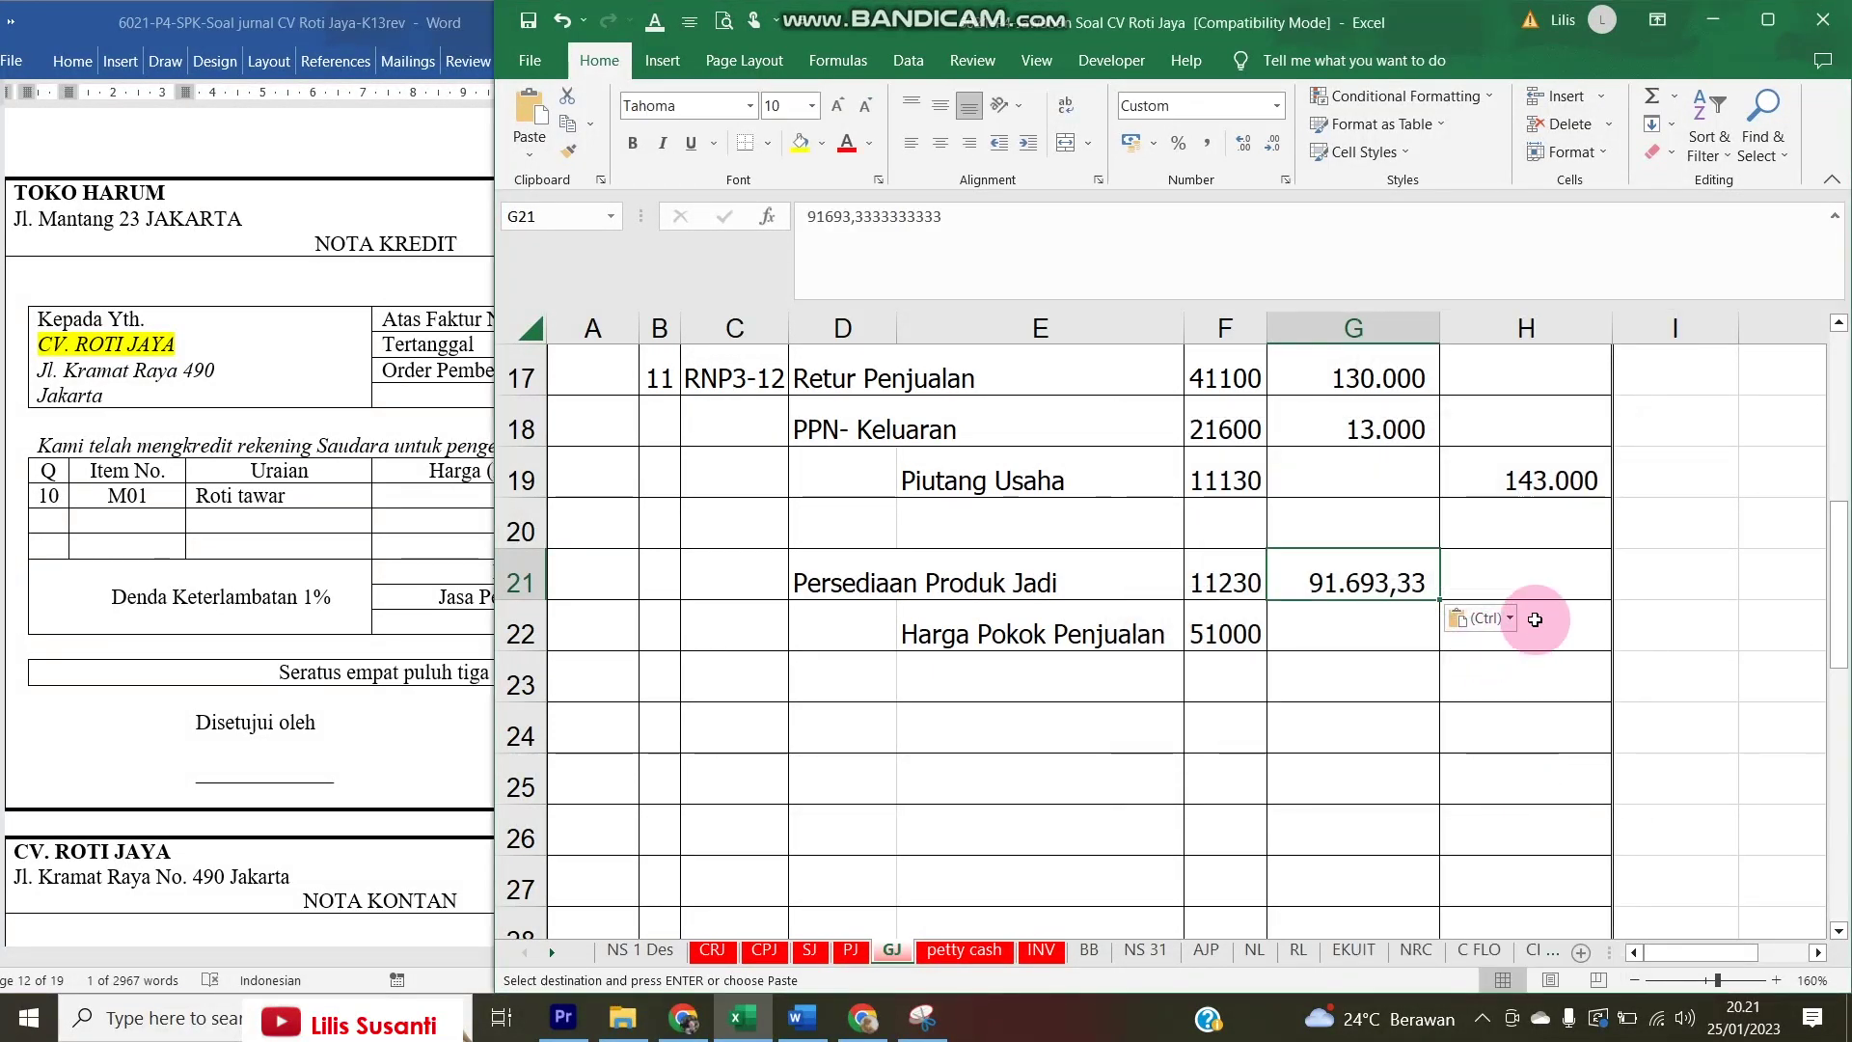
click(1273, 147)
click(1273, 147)
- Fill the Harga Pokok Penjualan credit, cell H22, with the formula =G21 and show it without decimals
click(1511, 637)
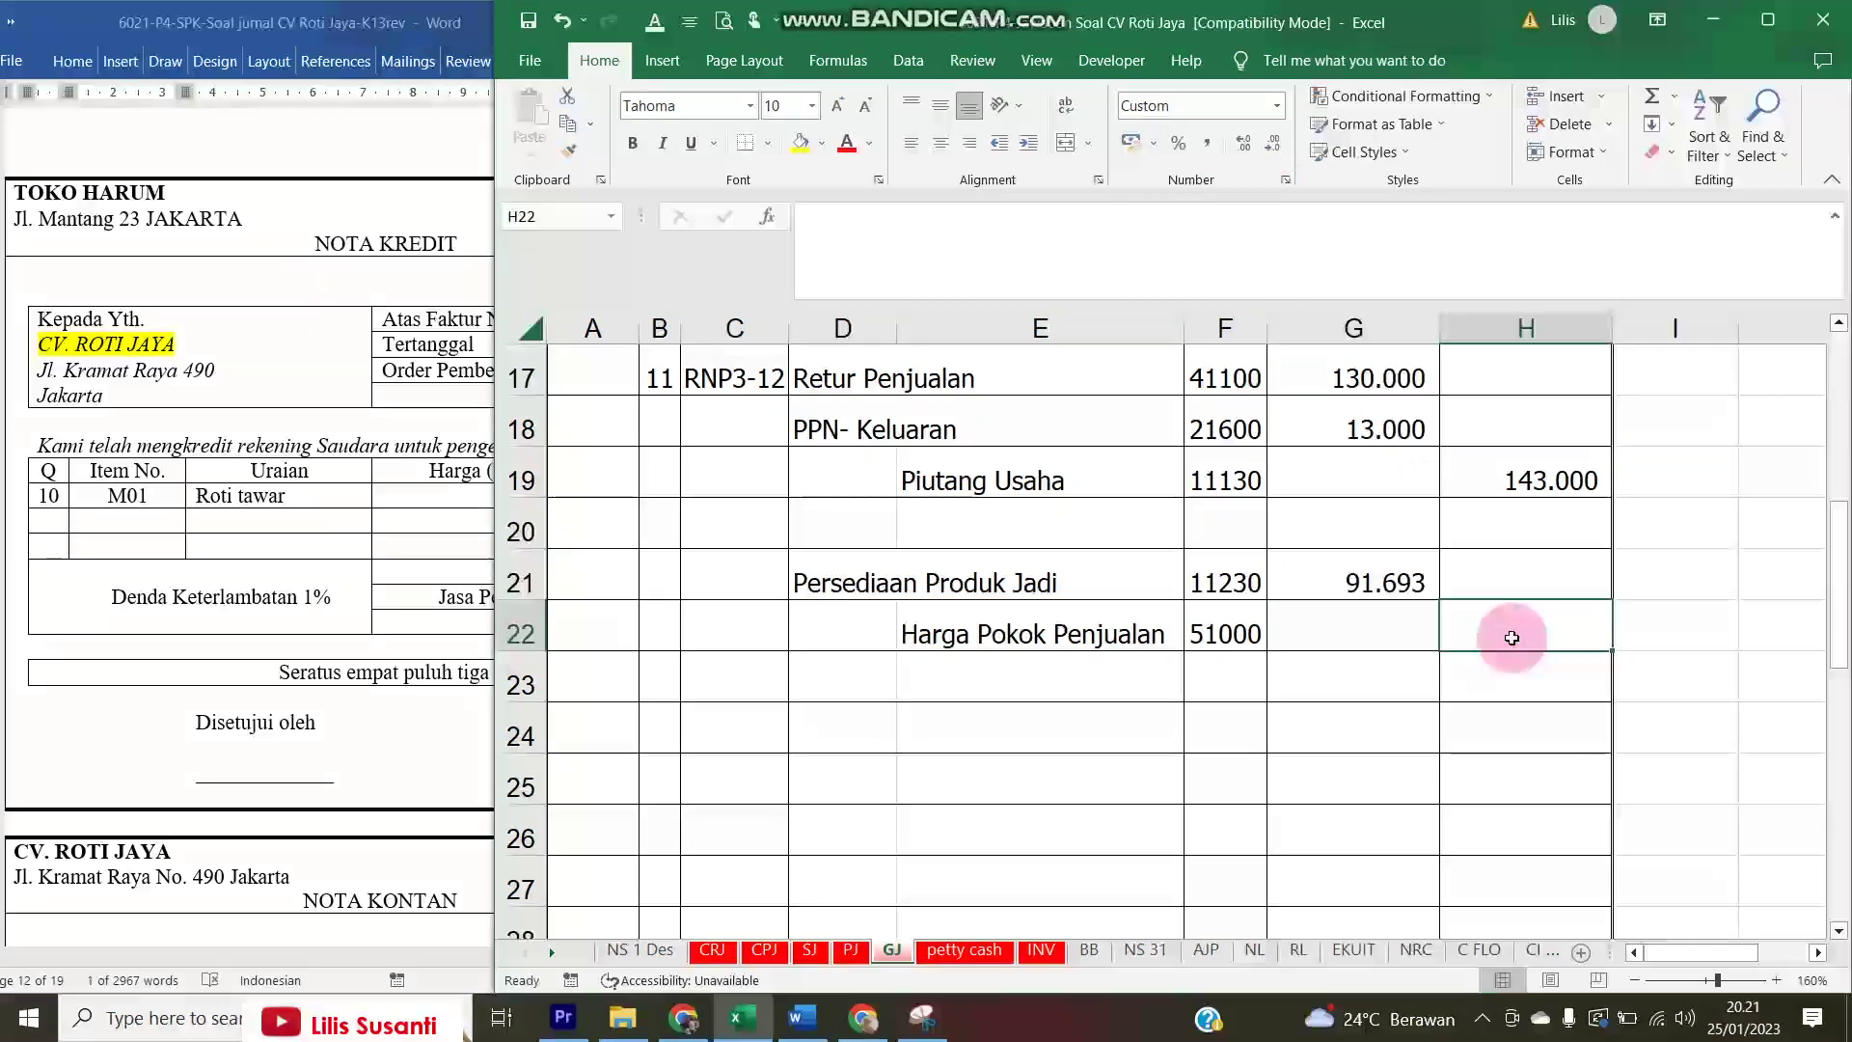
text(=)
key(Left)
key(Up)
key(Return)
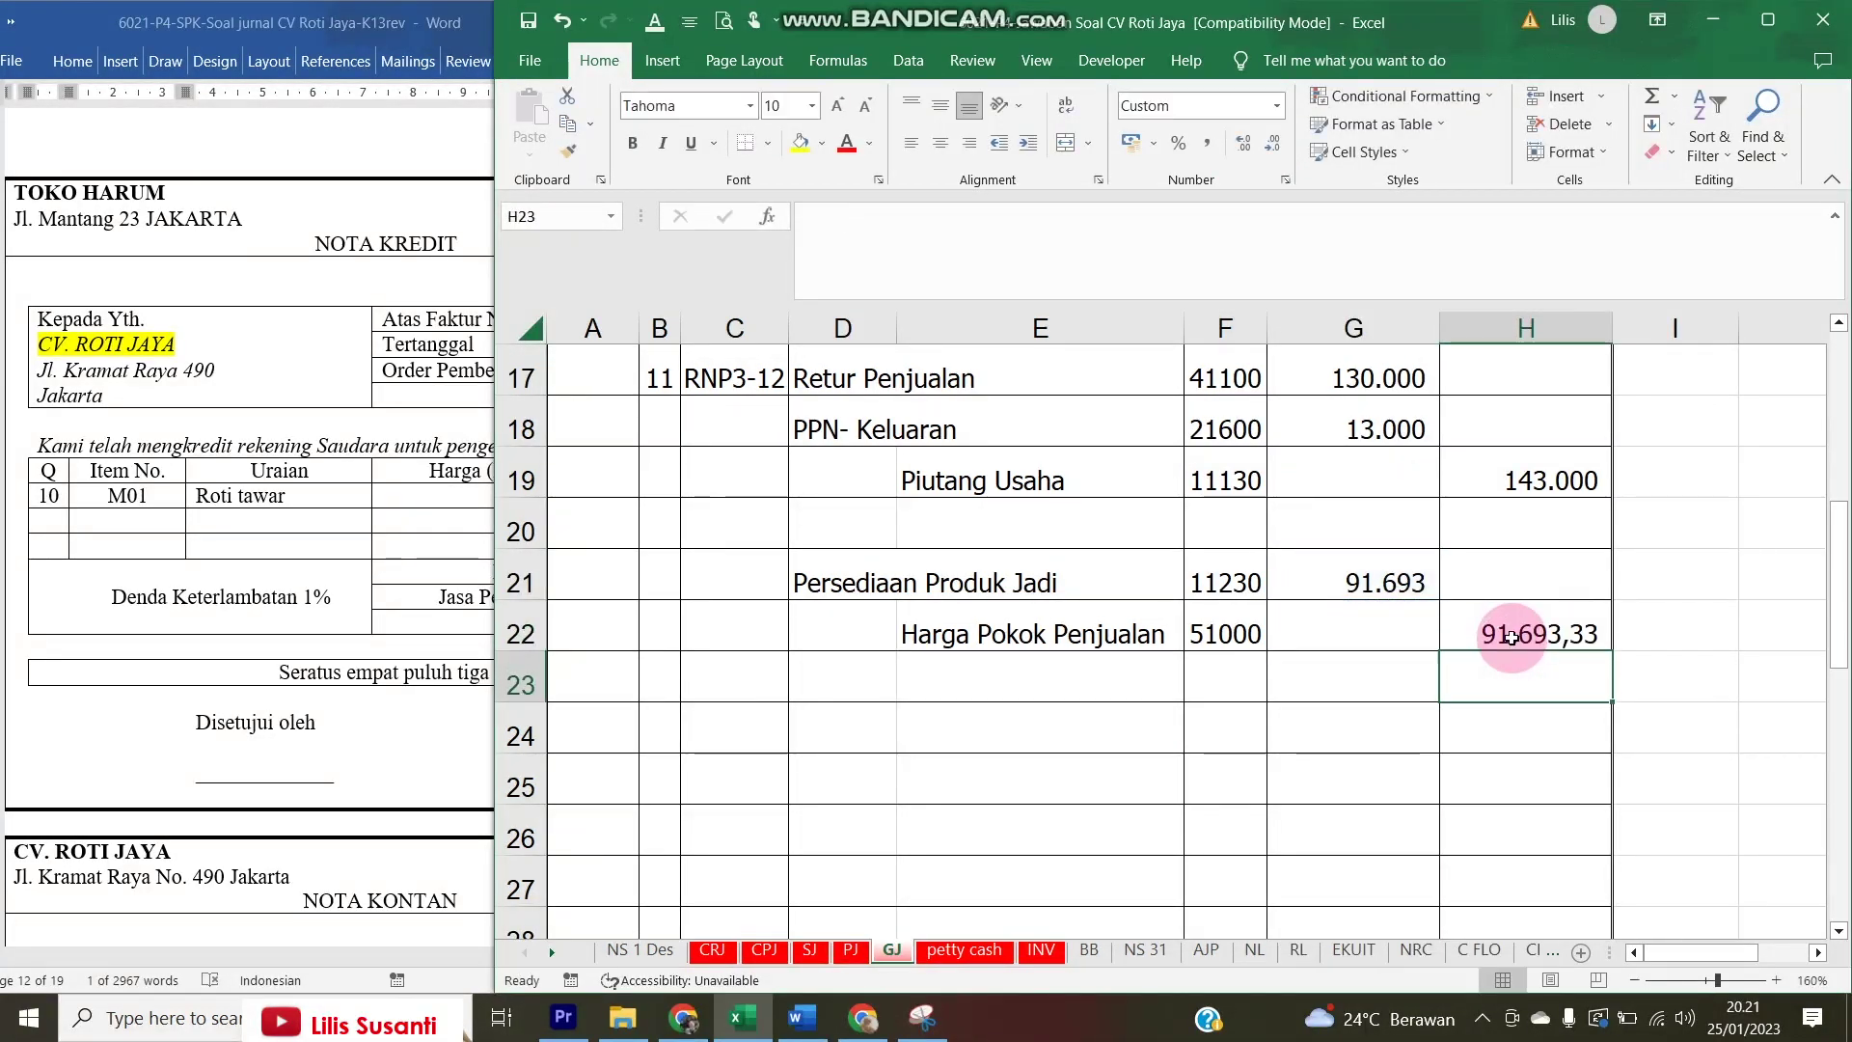
click(1262, 125)
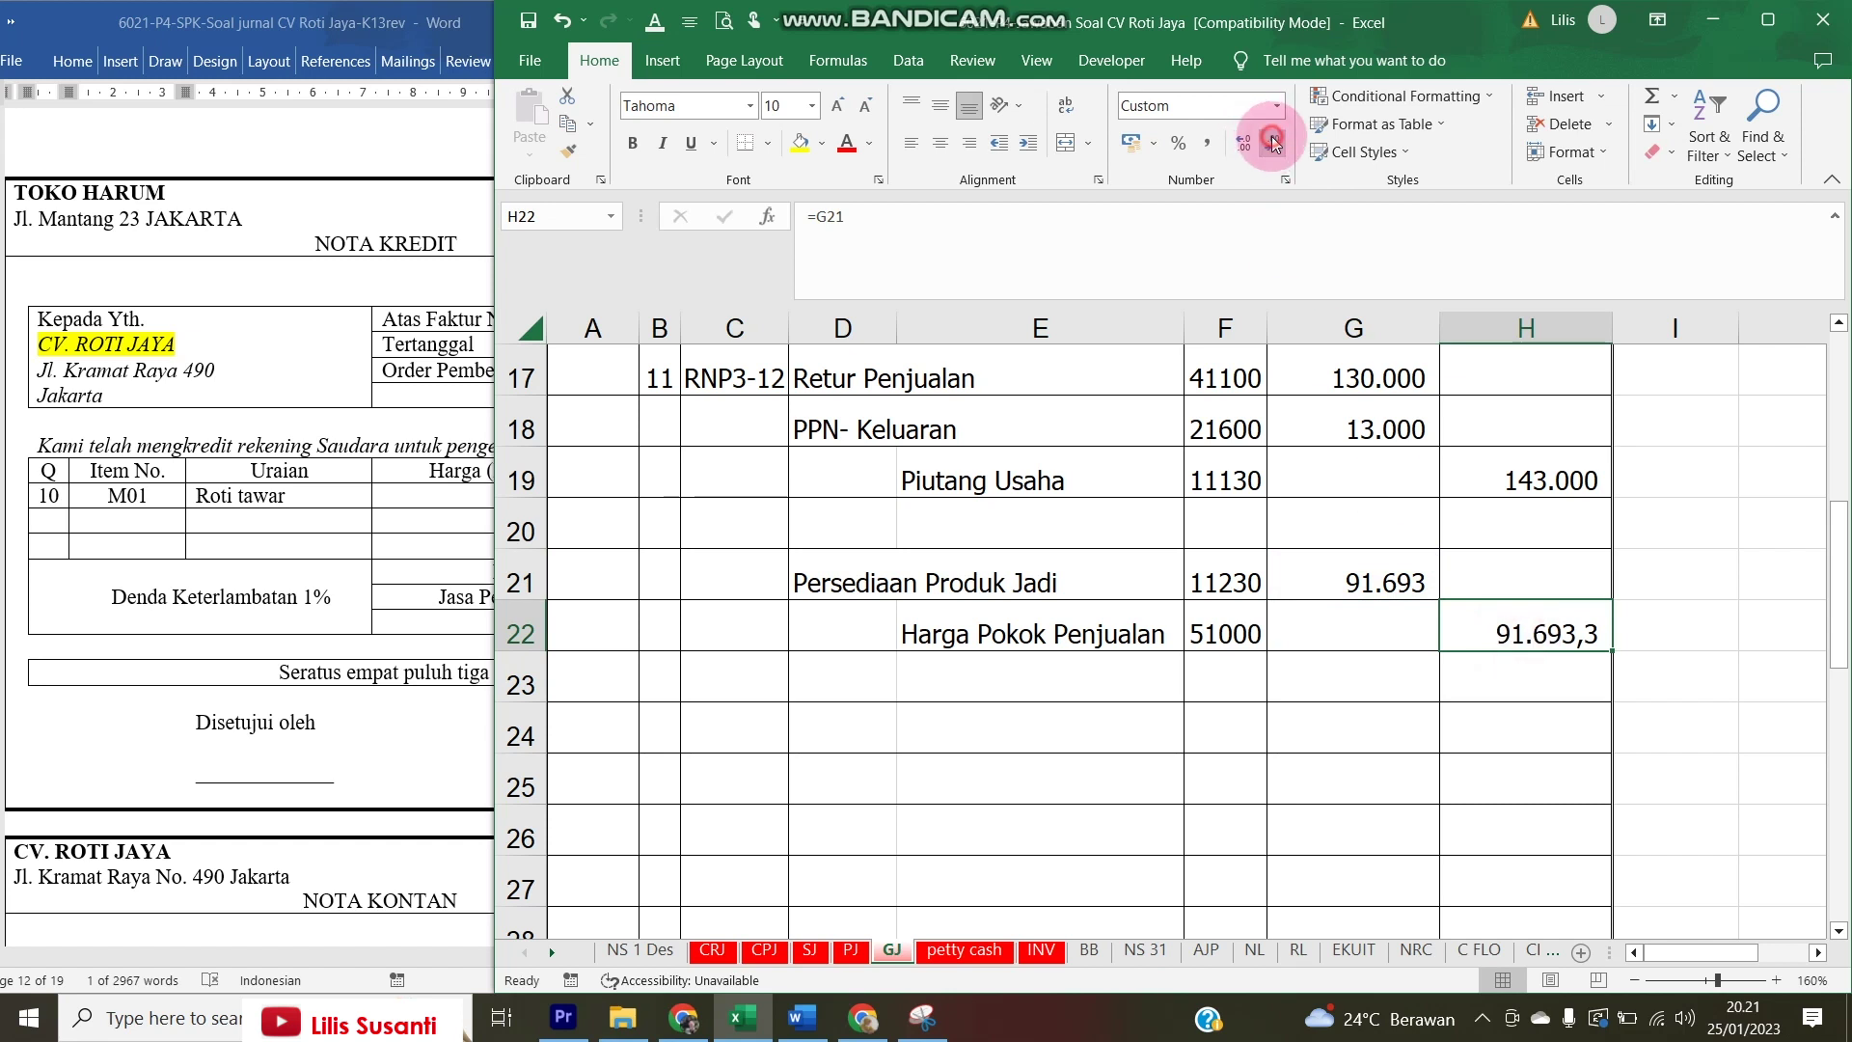
click(1273, 145)
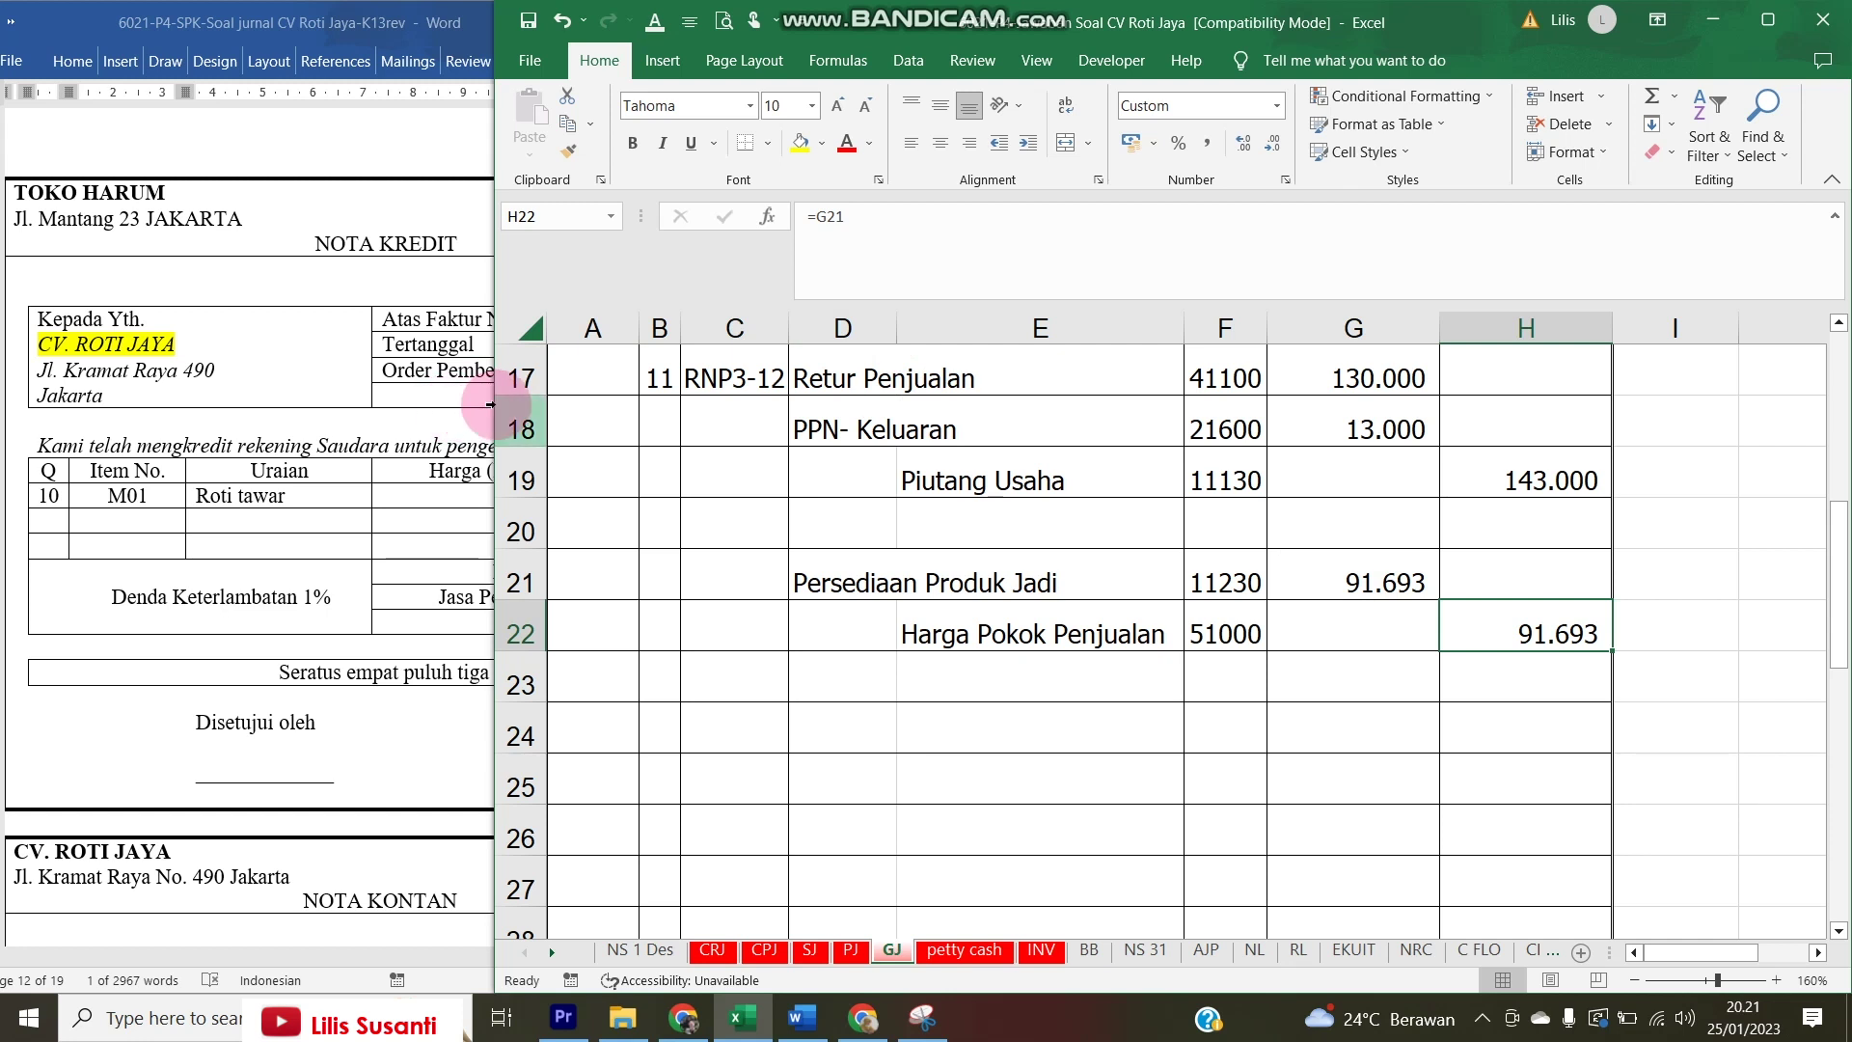
- Check the Dokumen 7 credit note in Word against its journal entries on the GJ sheet and the Retur row on the INV sheet
drag(489, 402, 904, 402)
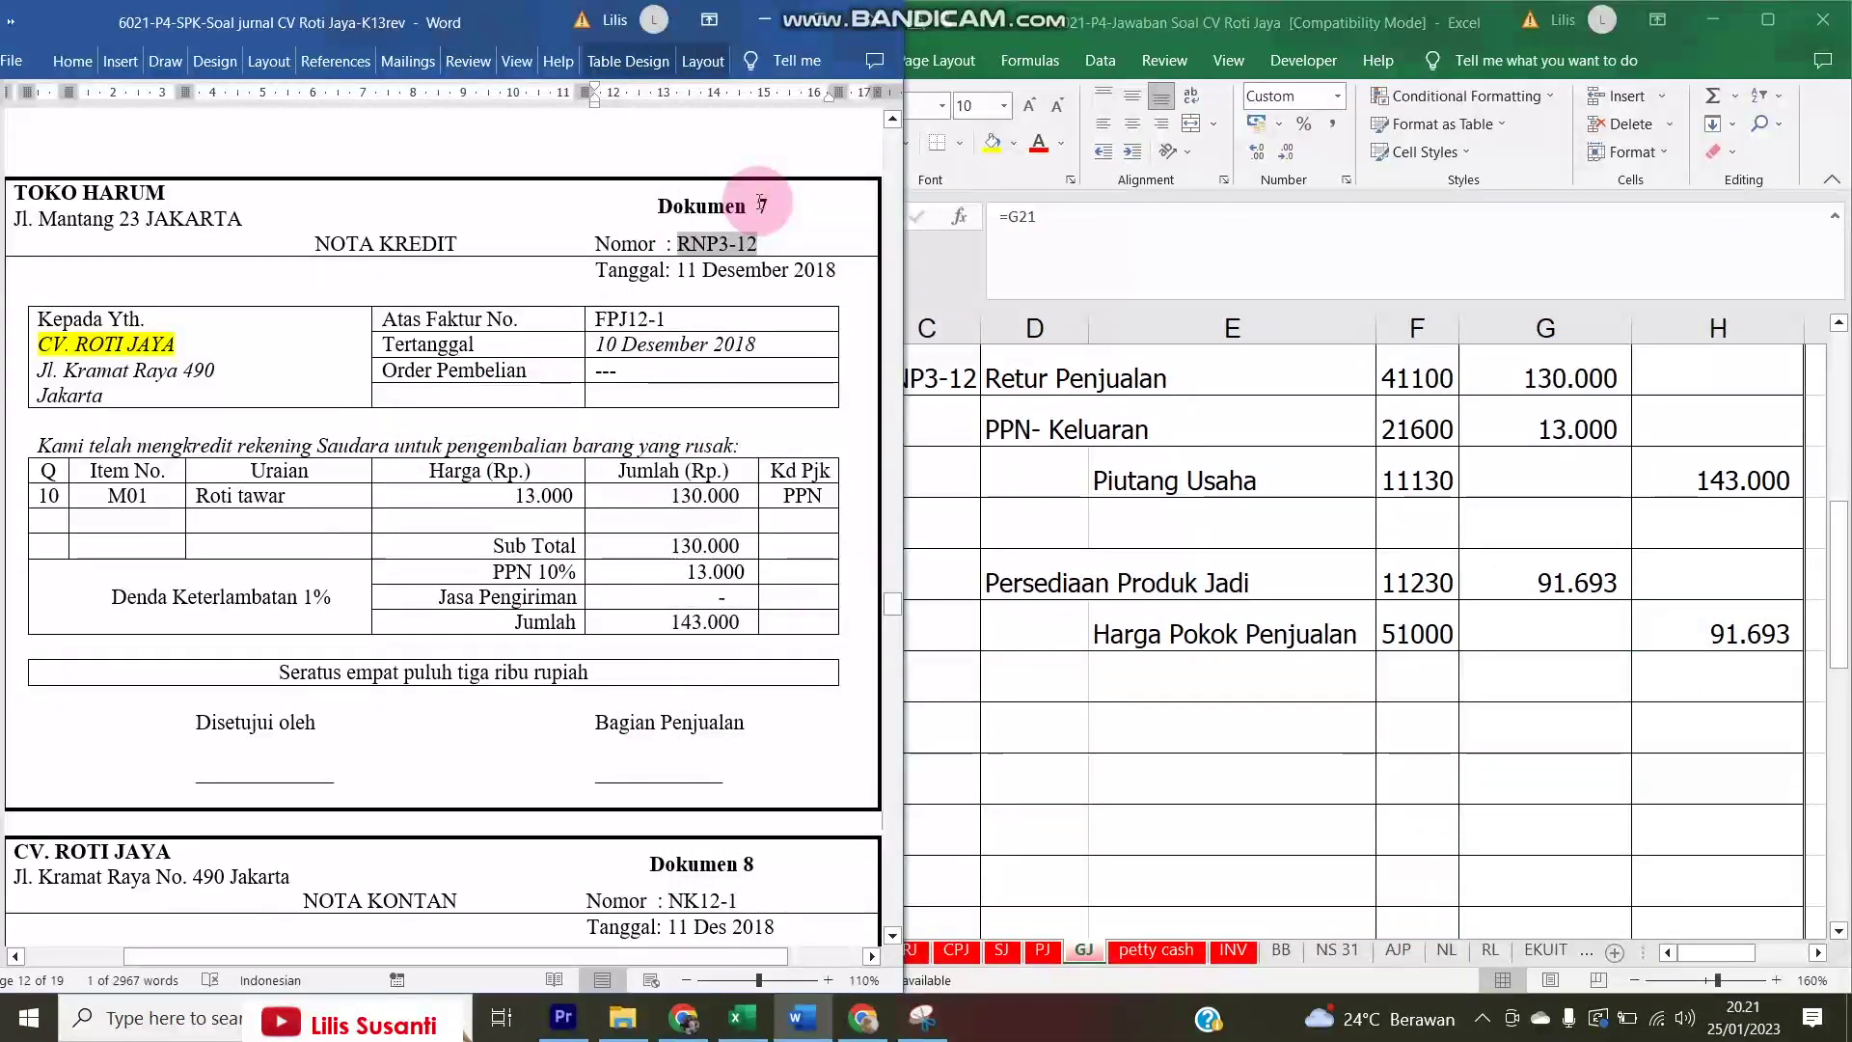
click(1038, 378)
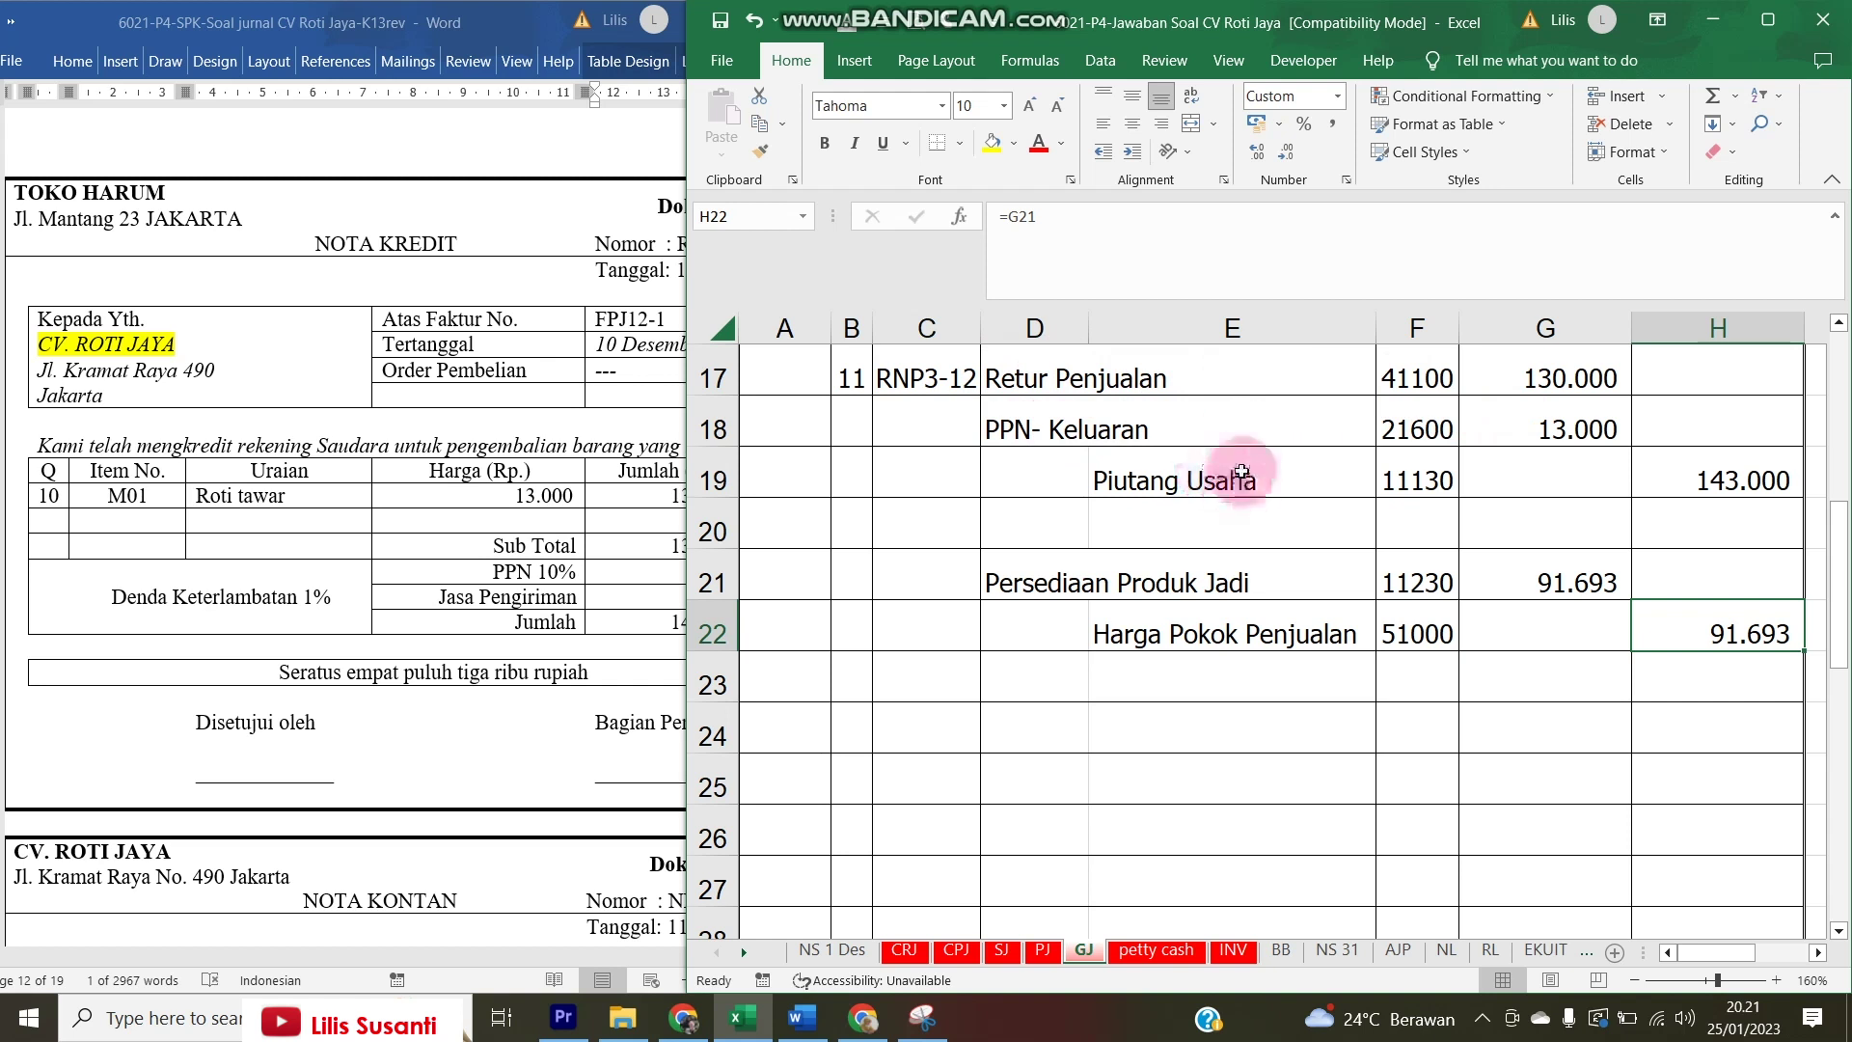
click(415, 529)
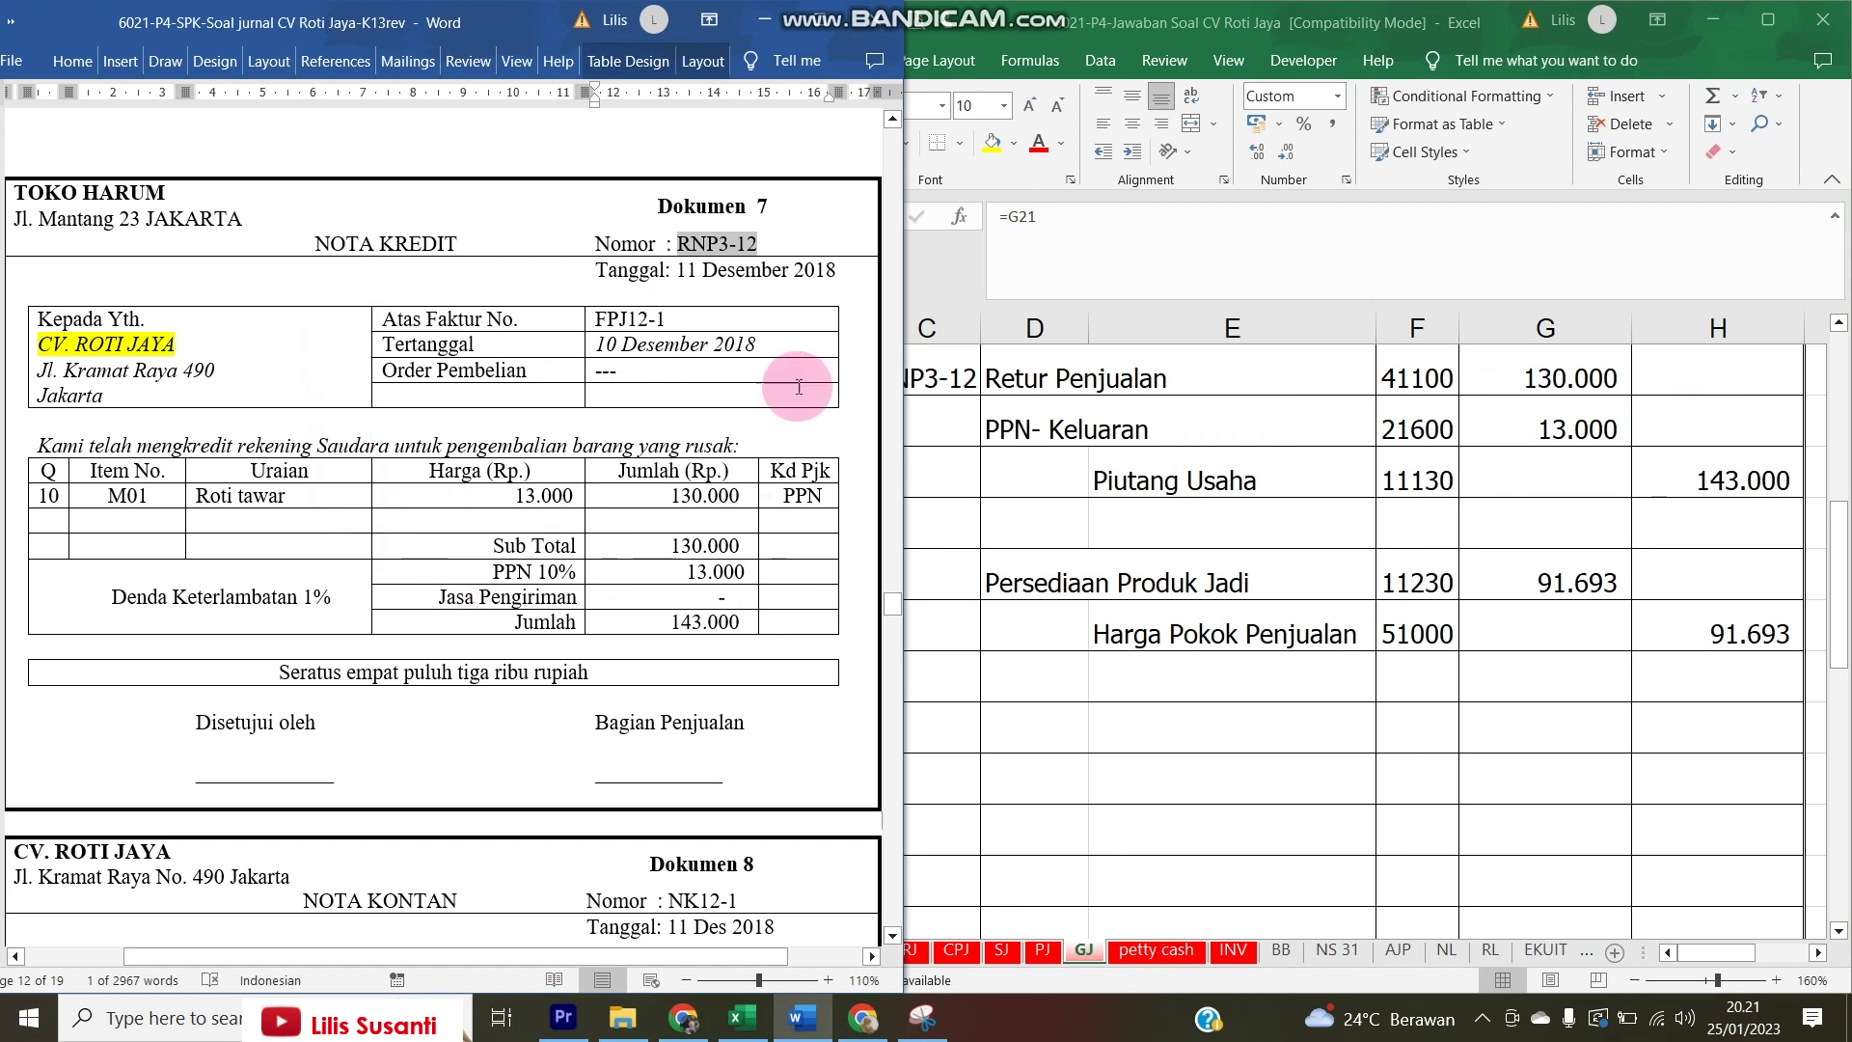
click(1071, 496)
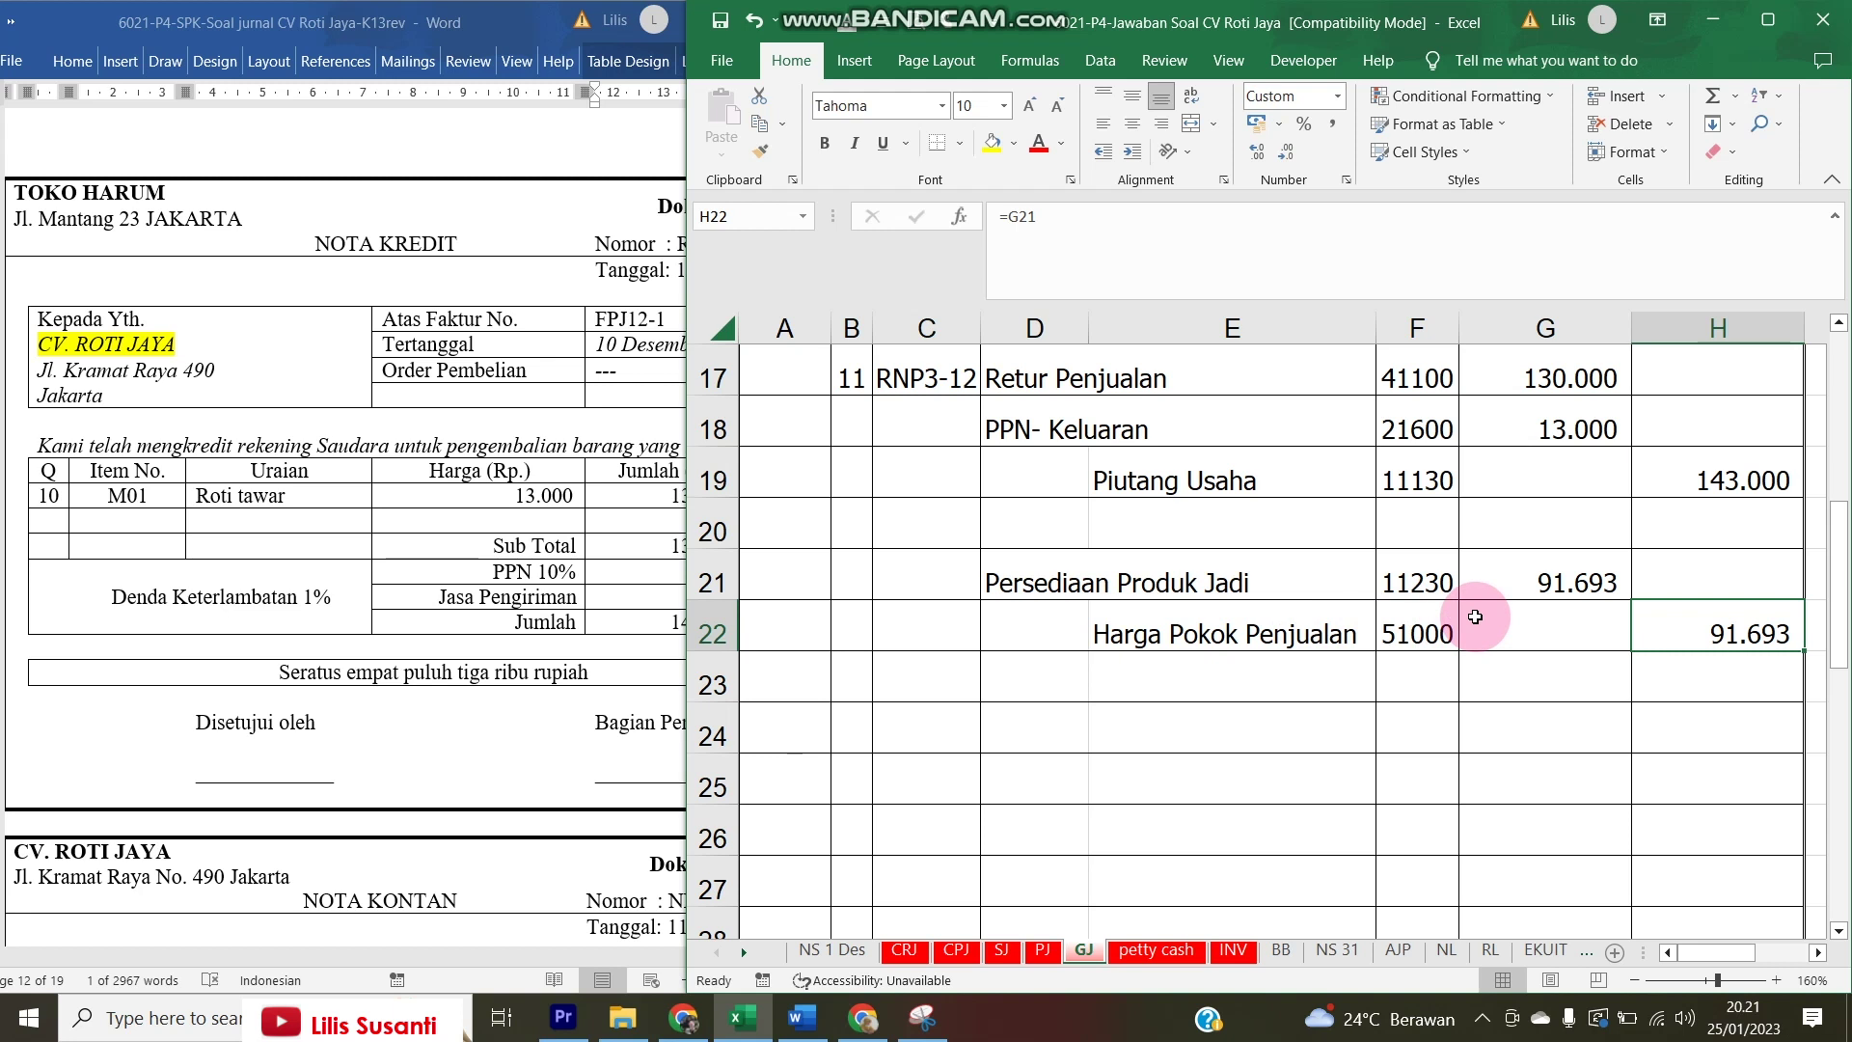
click(1234, 953)
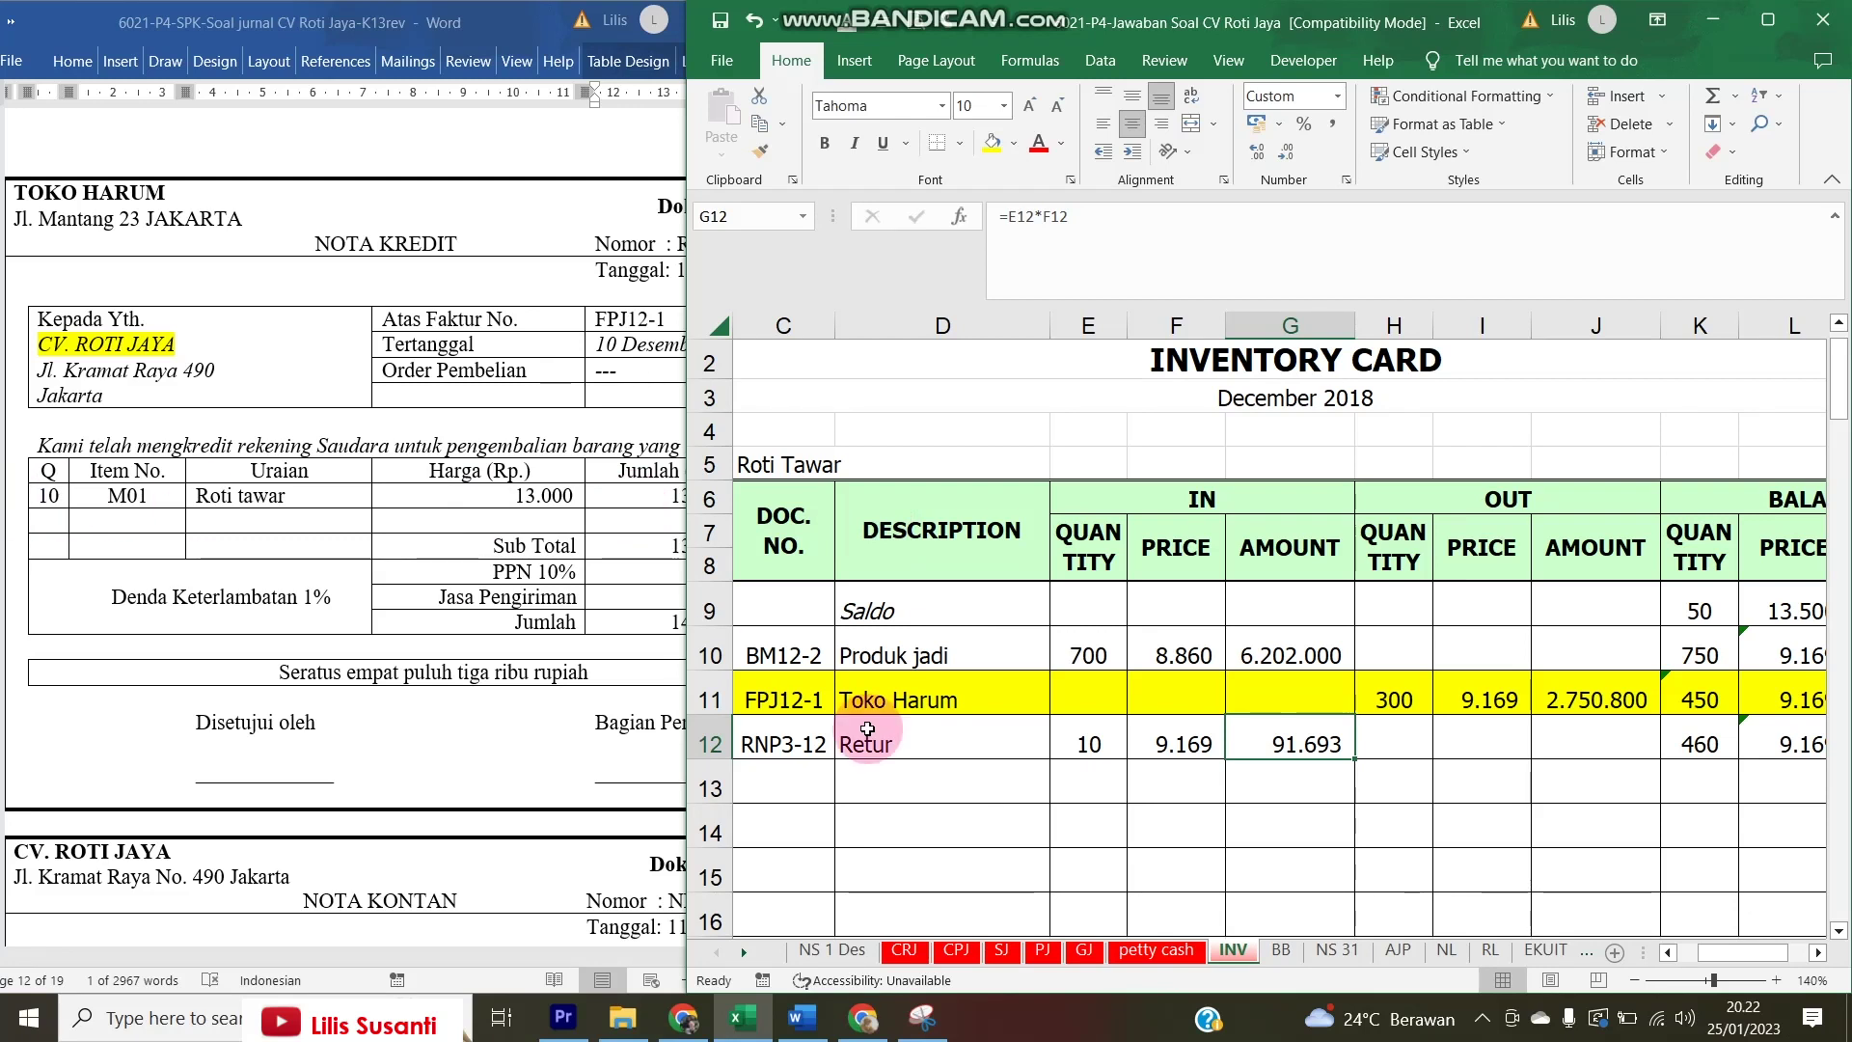
click(1083, 950)
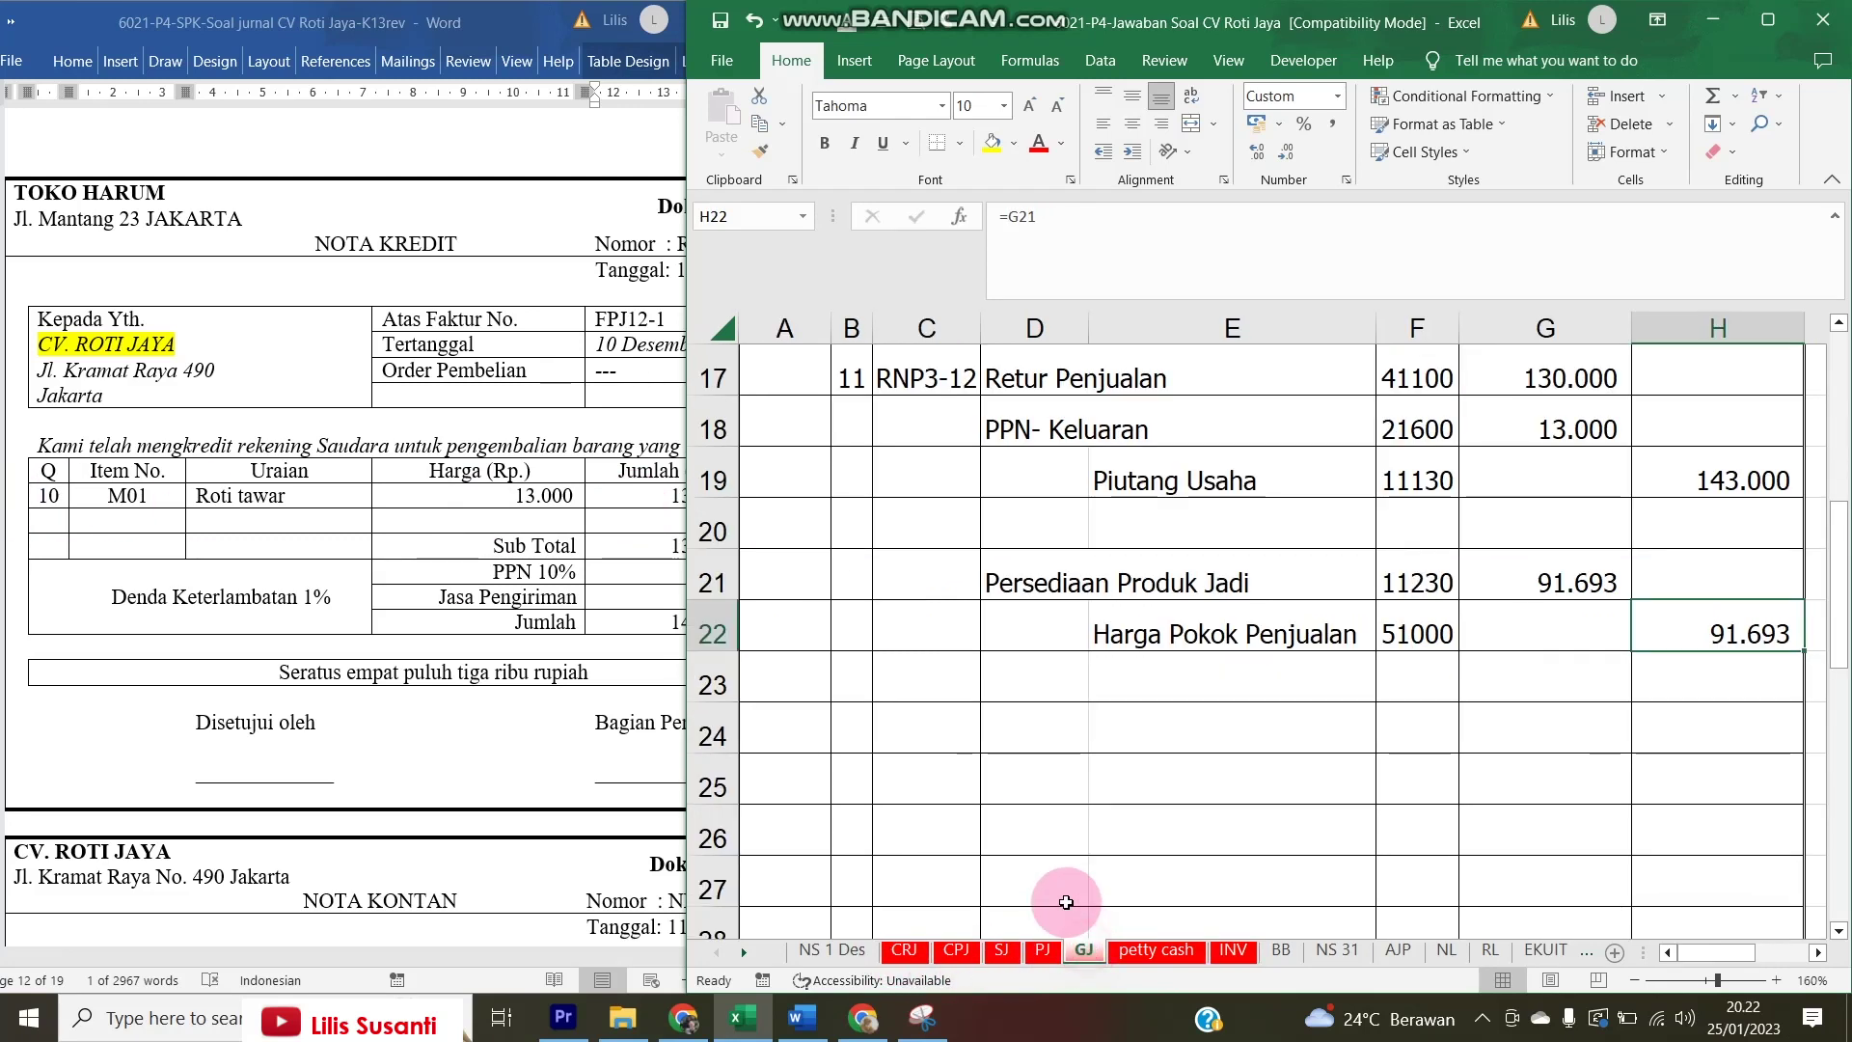
click(508, 681)
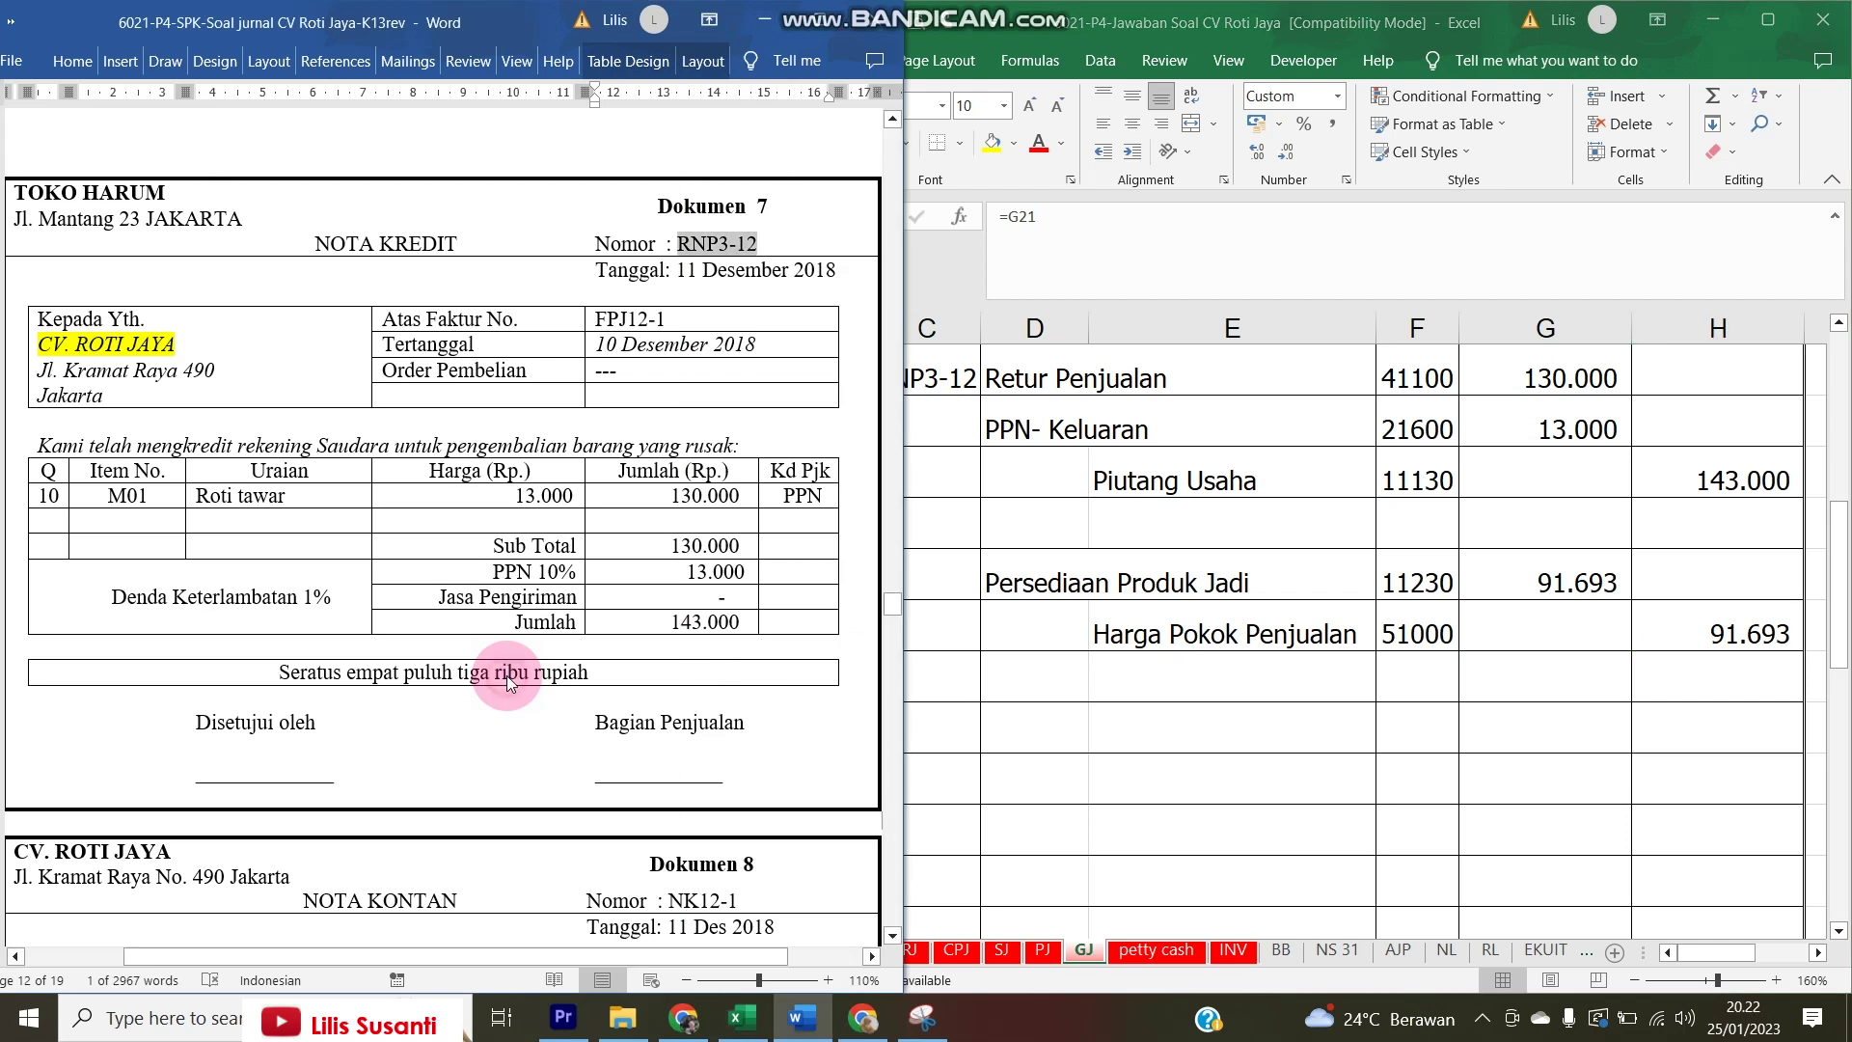